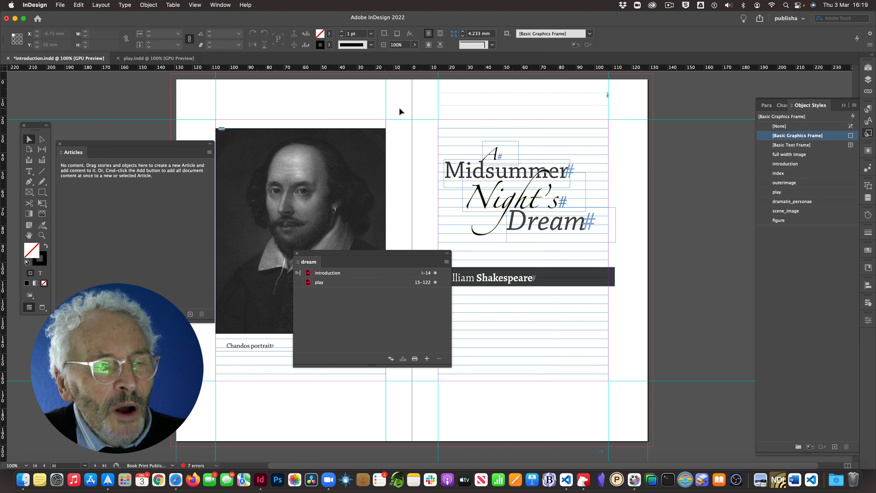
- Create an article named "half title" from the half-title page's text frame, excluded from export
{"action": "scroll", "coordinate": [401, 121], "scroll_direction": "up", "scroll_amount": 5}
{"action": "scroll", "coordinate": [401, 122], "scroll_direction": "up", "scroll_amount": 6}
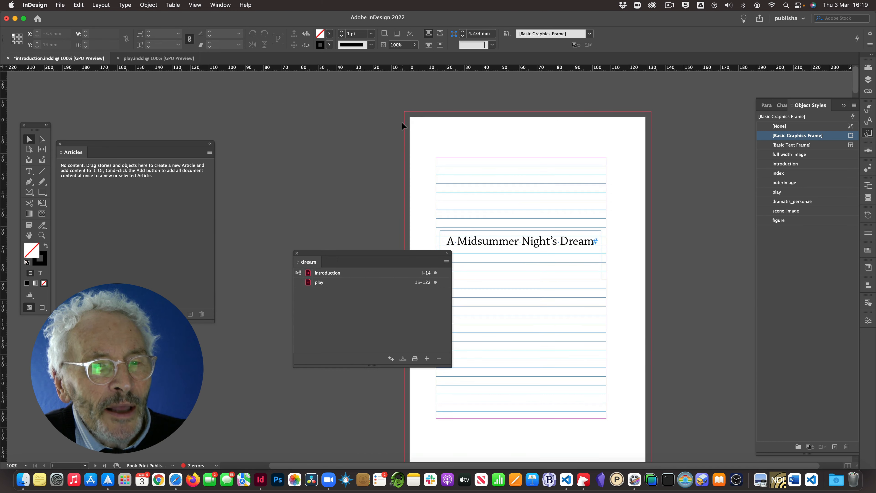
{"action": "left_click_drag", "start_coordinate": [411, 254], "coordinate": [355, 123]}
{"action": "scroll", "coordinate": [498, 189], "scroll_direction": "down", "scroll_amount": 1}
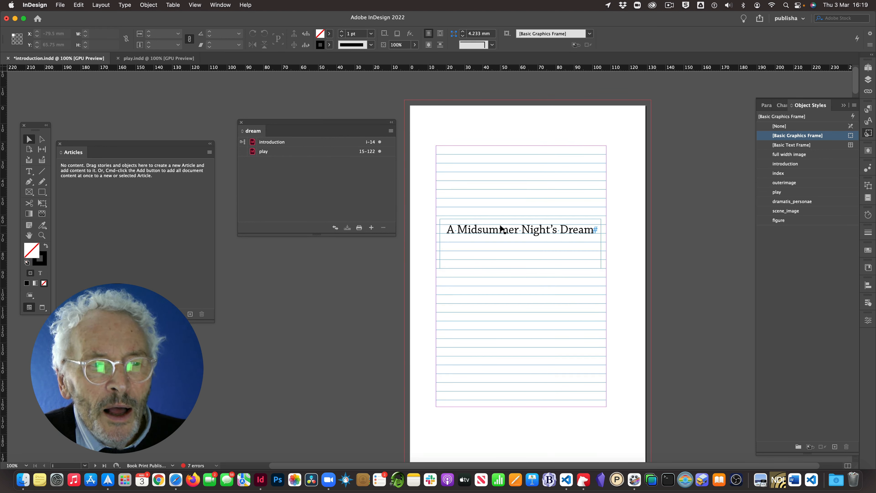
{"action": "left_click", "coordinate": [511, 231]}
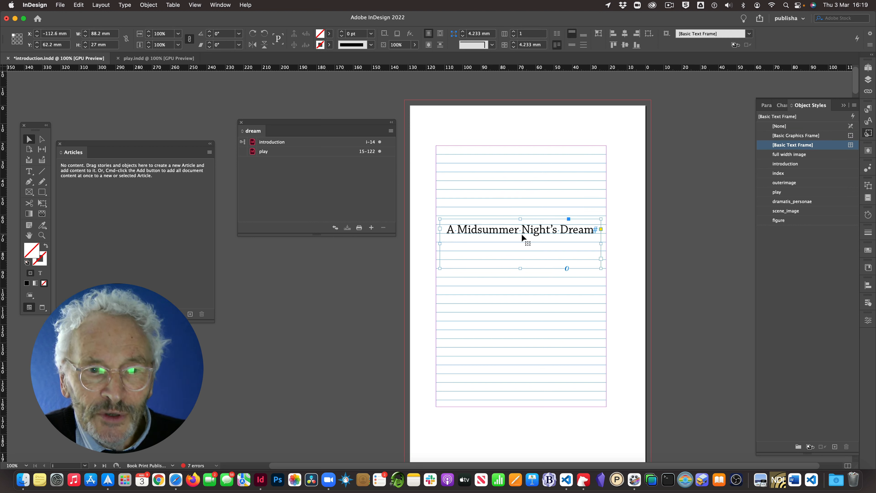
{"action": "left_click_drag", "start_coordinate": [518, 232], "coordinate": [182, 216]}
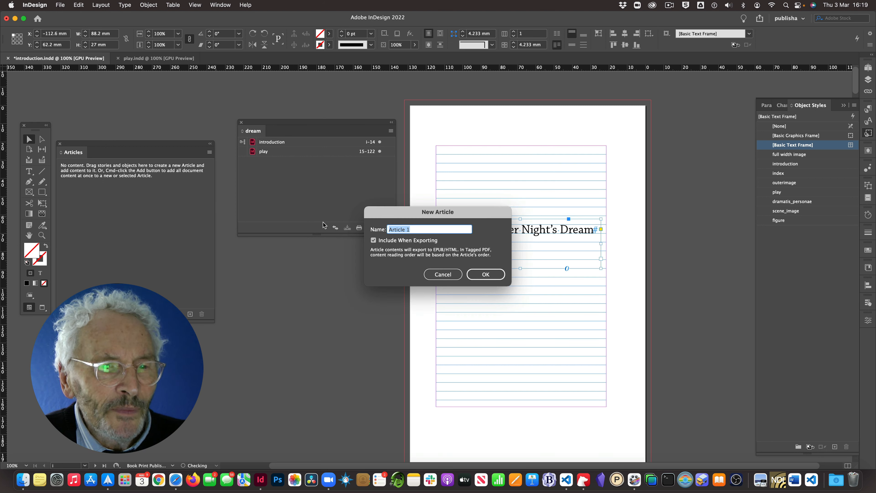
{"action": "type", "text": "ha"}
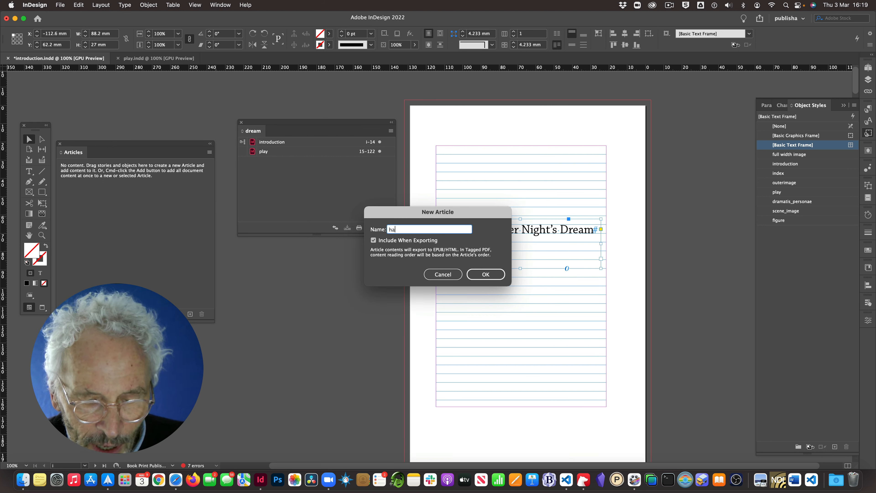
{"action": "type", "text": "lf title"}
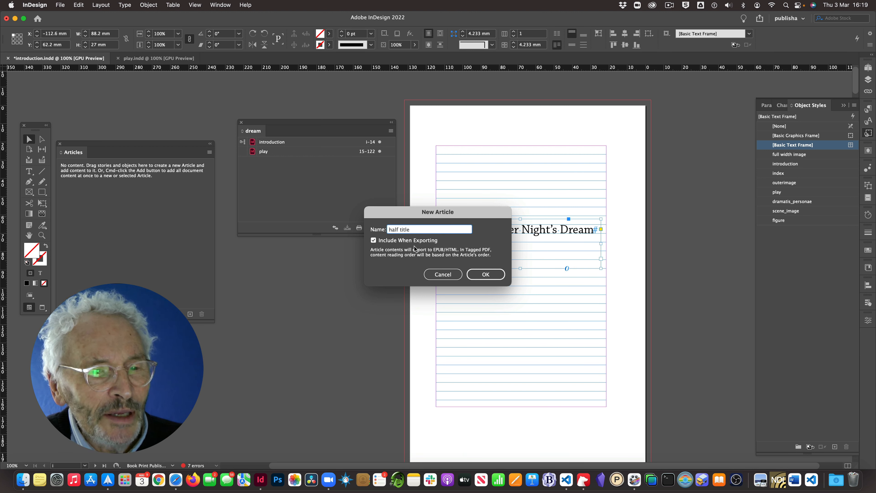
{"action": "left_click", "coordinate": [373, 241]}
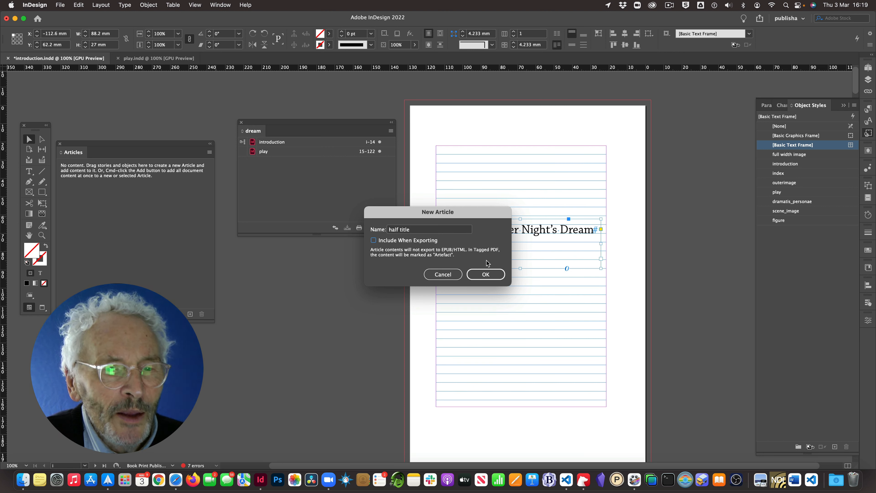
{"action": "left_click", "coordinate": [485, 274]}
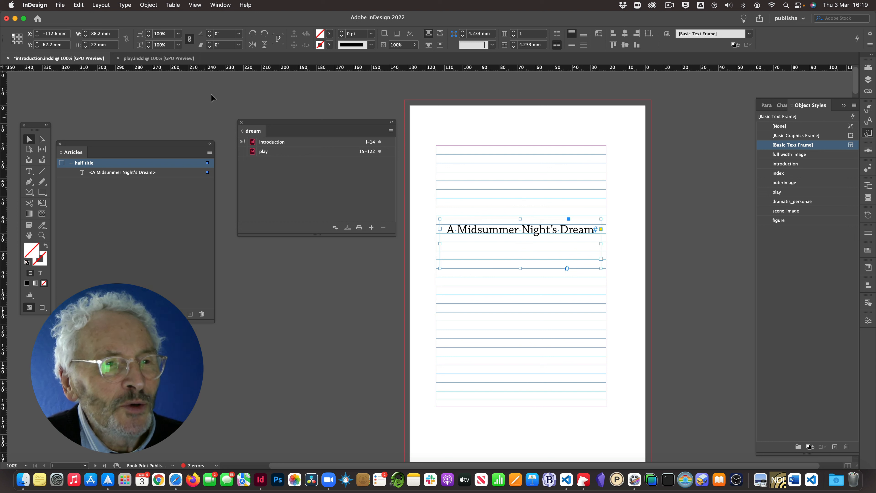
{"action": "left_click", "coordinate": [218, 5]}
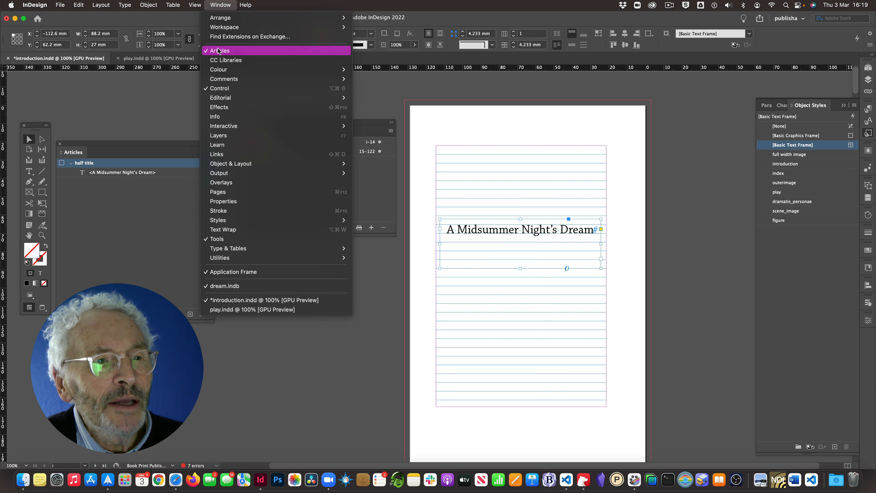
{"action": "left_click", "coordinate": [158, 83]}
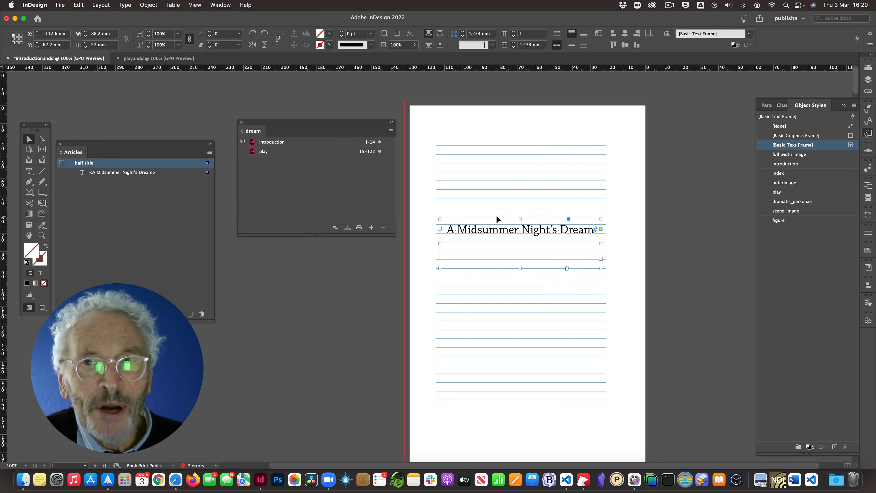
- Create an article named "frontis" from the grouped Shakespeare portrait and caption, included when exporting
{"action": "scroll", "coordinate": [496, 214], "scroll_direction": "down", "scroll_amount": 15}
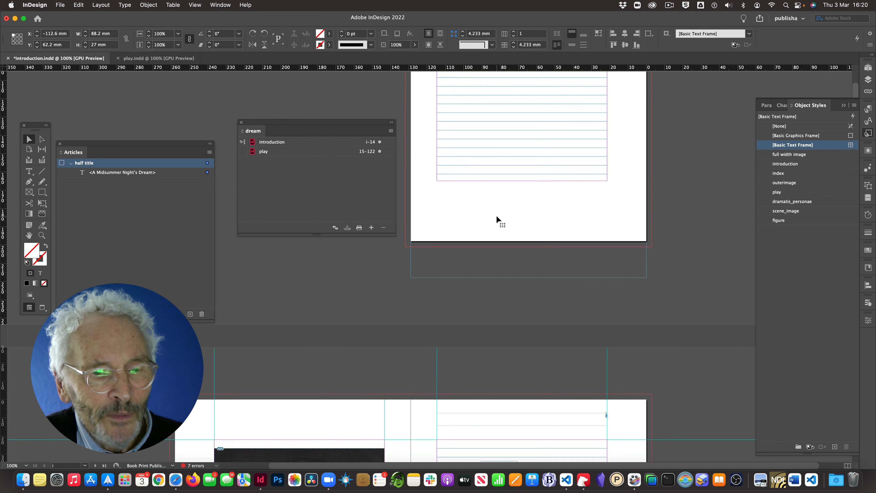
{"action": "scroll", "coordinate": [496, 217], "scroll_direction": "down", "scroll_amount": 3}
{"action": "left_click", "coordinate": [299, 292]}
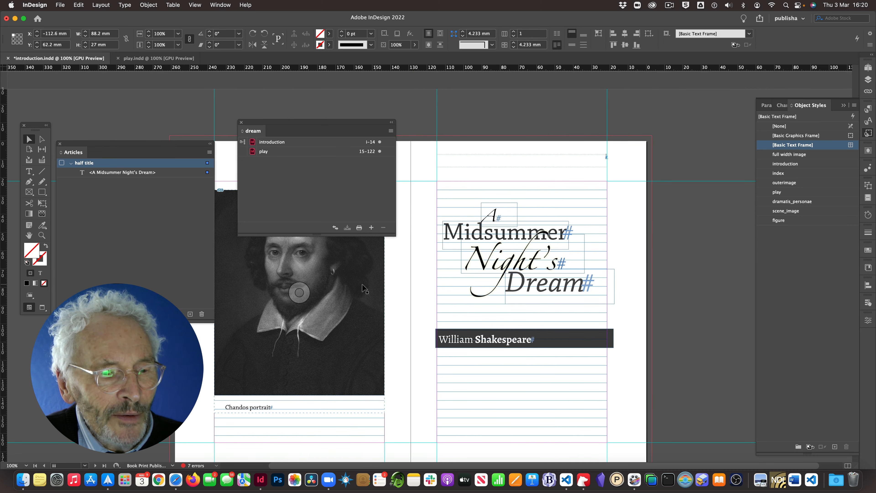
{"action": "left_click_drag", "start_coordinate": [298, 122], "coordinate": [661, 114]}
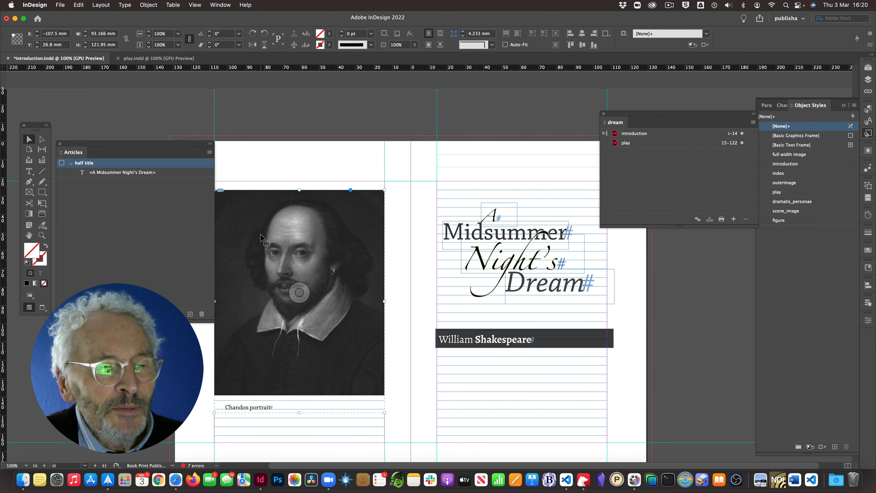
{"action": "scroll", "coordinate": [266, 240], "scroll_direction": "left", "scroll_amount": 2}
{"action": "scroll", "coordinate": [290, 221], "scroll_direction": "down", "scroll_amount": 3}
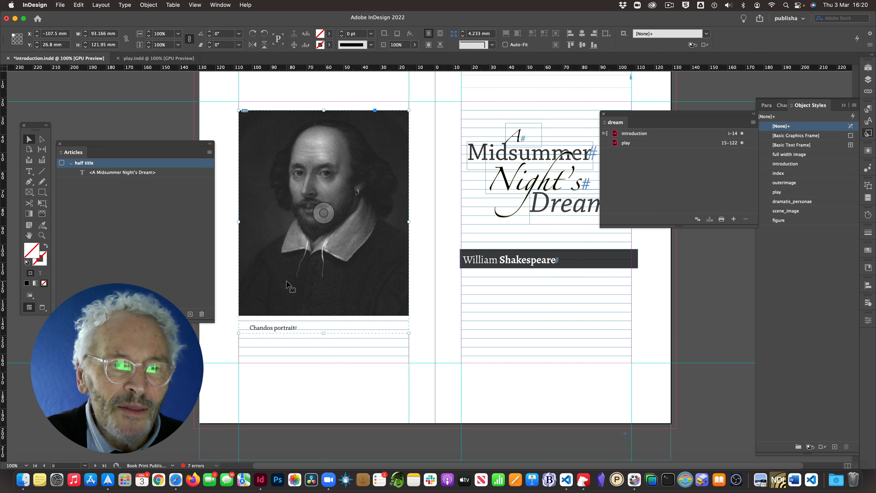
{"action": "left_click", "coordinate": [149, 5]}
{"action": "left_click", "coordinate": [117, 75]}
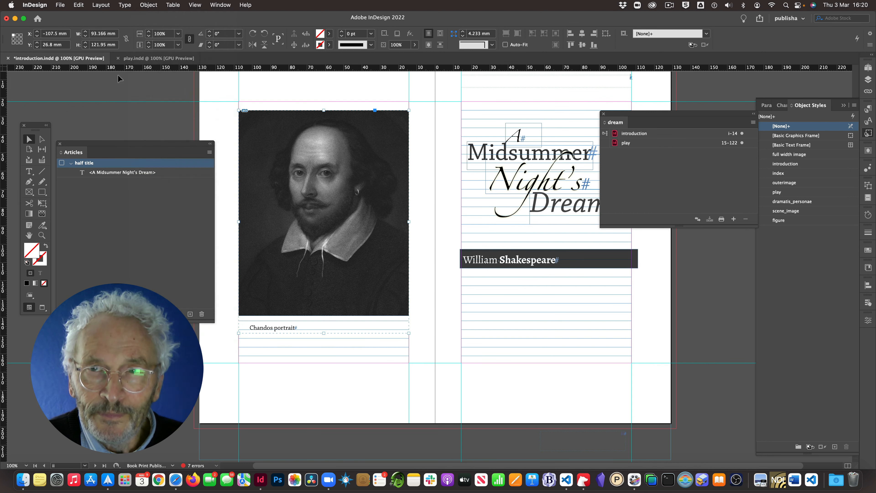
{"action": "left_click_drag", "start_coordinate": [303, 140], "coordinate": [148, 202]}
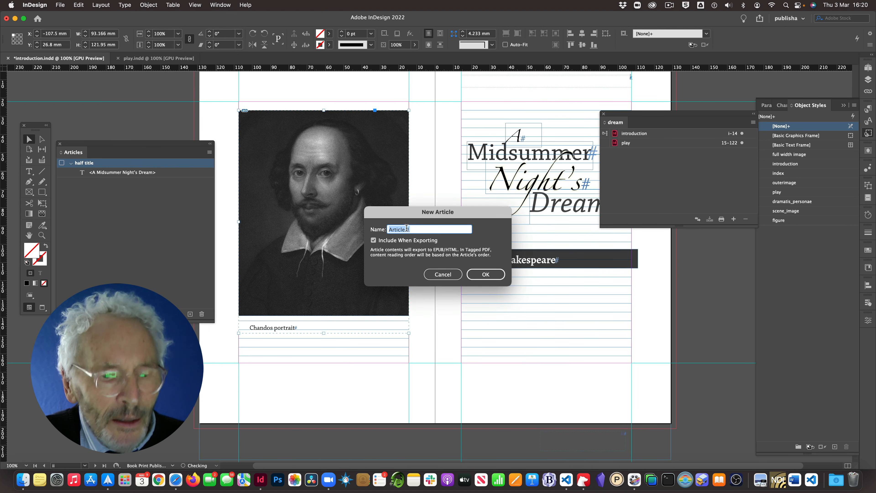
{"action": "type", "text": "fron"}
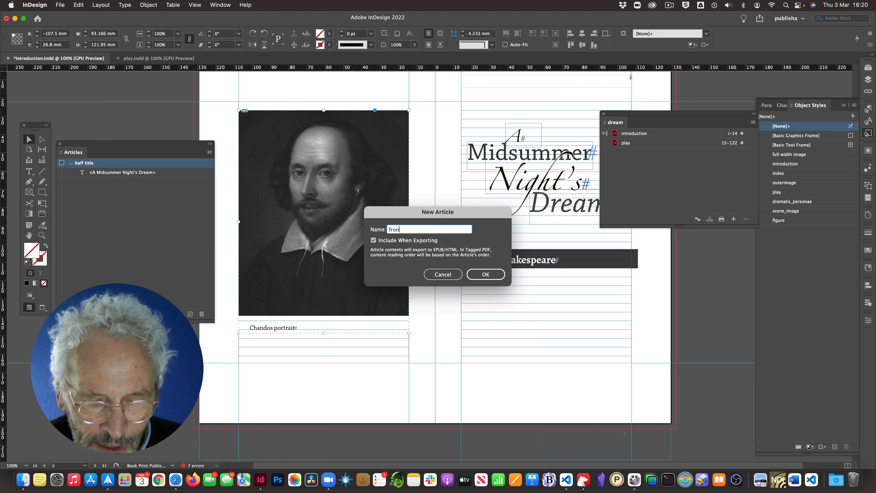
{"action": "type", "text": "tis"}
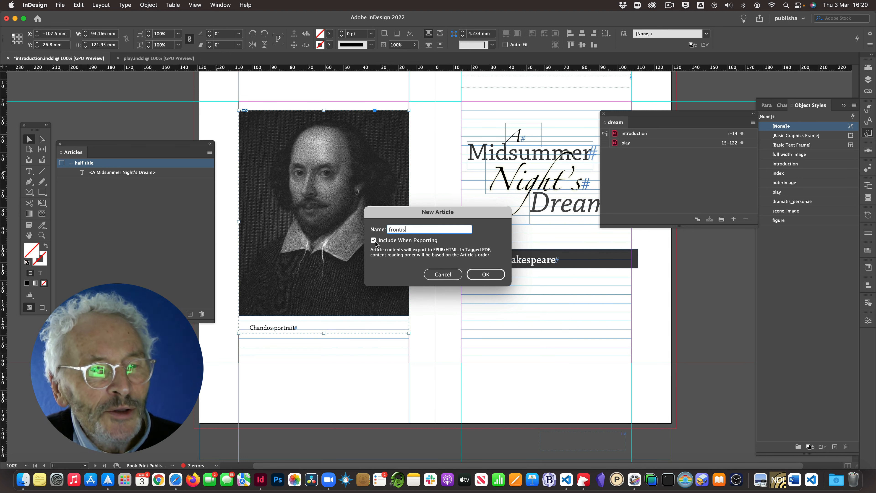
{"action": "left_click", "coordinate": [489, 276]}
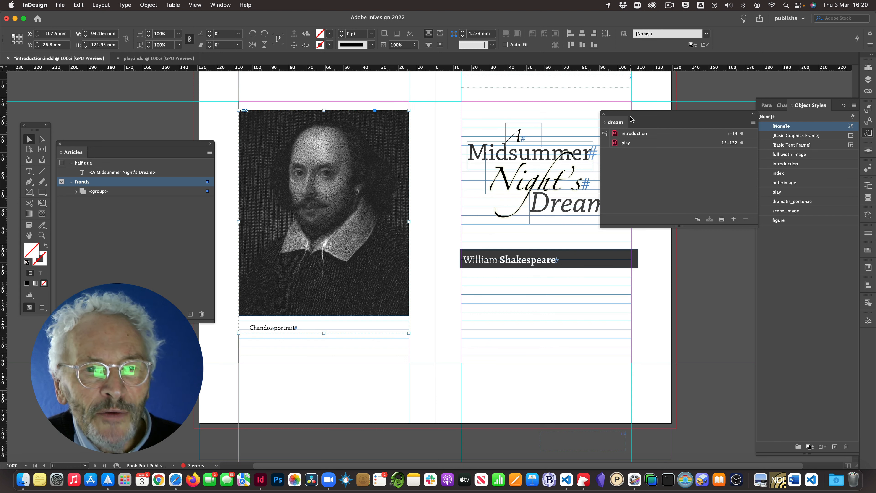
- Move the grouped title and author name about 5 mm down the title page, to Y 38.569 mm
{"action": "left_click_drag", "start_coordinate": [630, 119], "coordinate": [711, 239]}
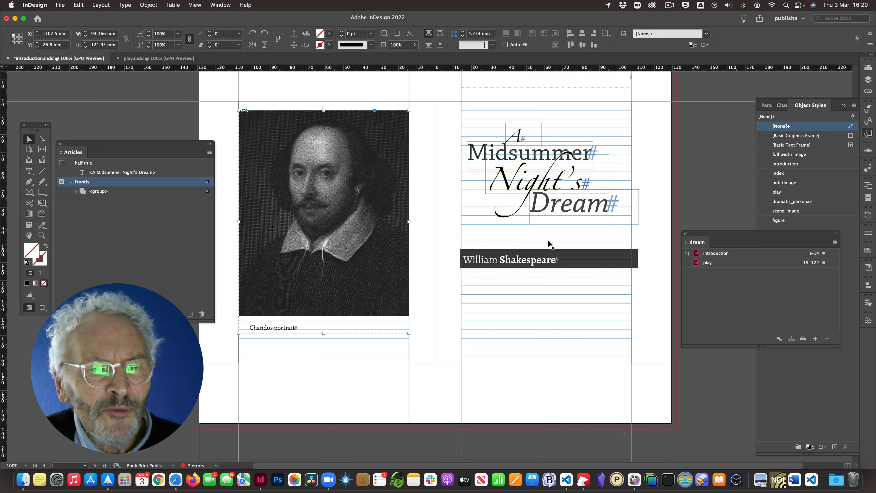
{"action": "left_click", "coordinate": [526, 171]}
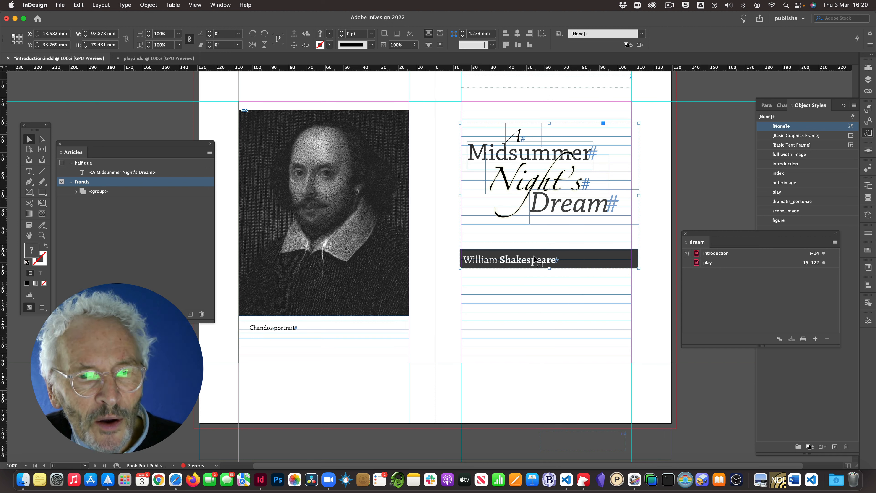
{"action": "left_click_drag", "start_coordinate": [535, 257], "coordinate": [532, 271]}
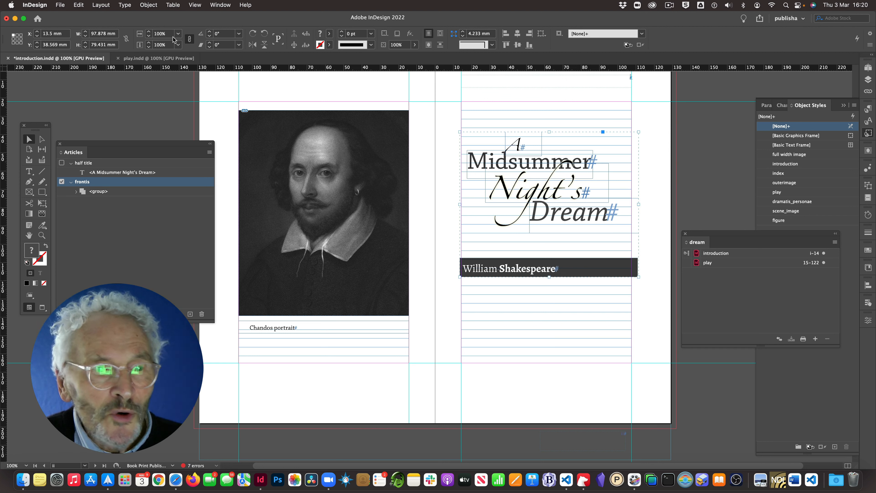
- Create an article named "title" from the title page group, included when exporting
{"action": "left_click_drag", "start_coordinate": [498, 179], "coordinate": [144, 228]}
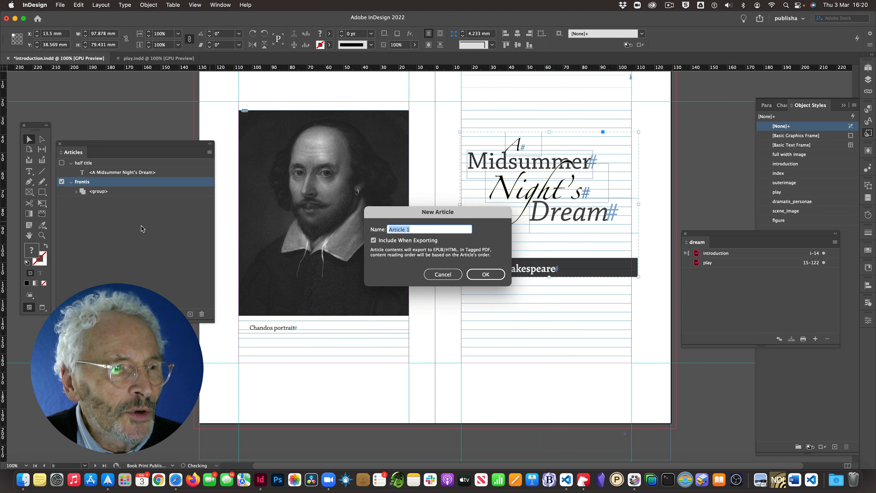
{"action": "type", "text": "t"}
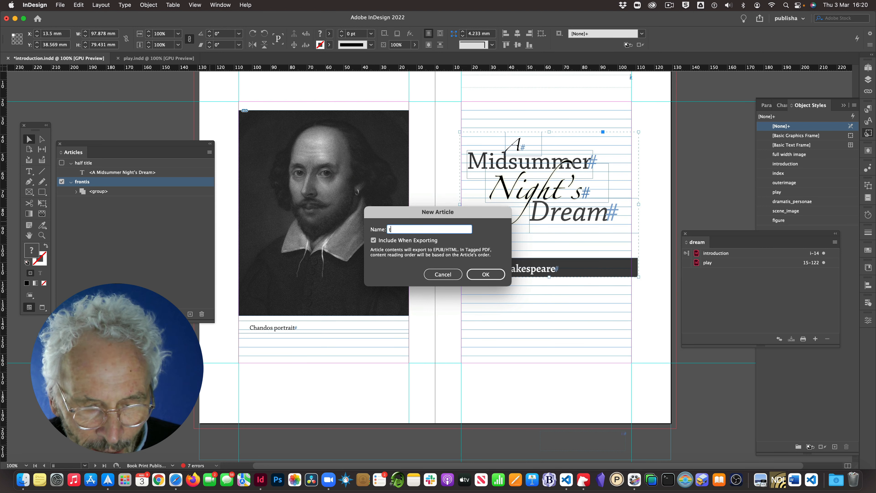
{"action": "type", "text": "itle"}
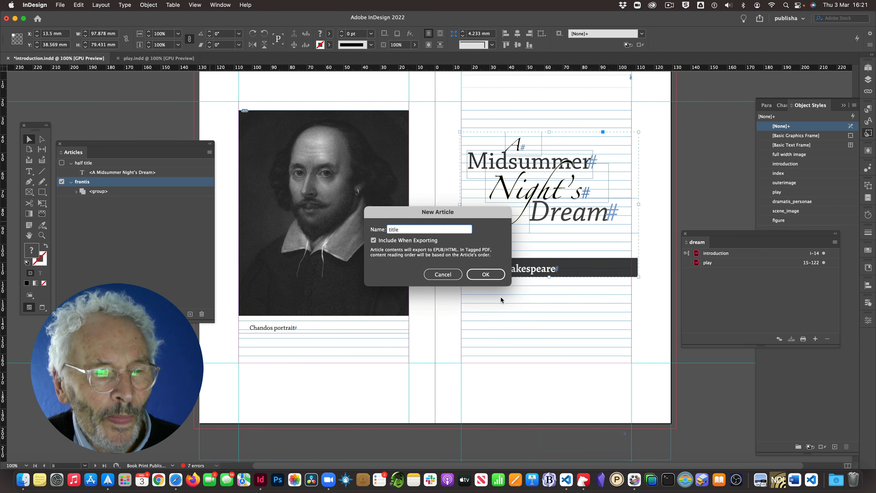
{"action": "left_click", "coordinate": [484, 275]}
- Create an article named "imprint" from the grouped copyright and publisher text, included when exporting
{"action": "scroll", "coordinate": [422, 224], "scroll_direction": "down", "scroll_amount": 10}
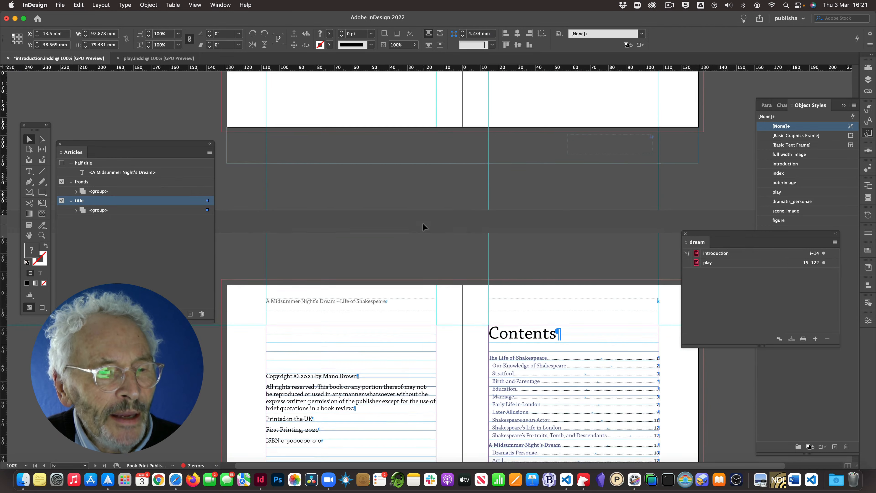
{"action": "scroll", "coordinate": [422, 226], "scroll_direction": "down", "scroll_amount": 2}
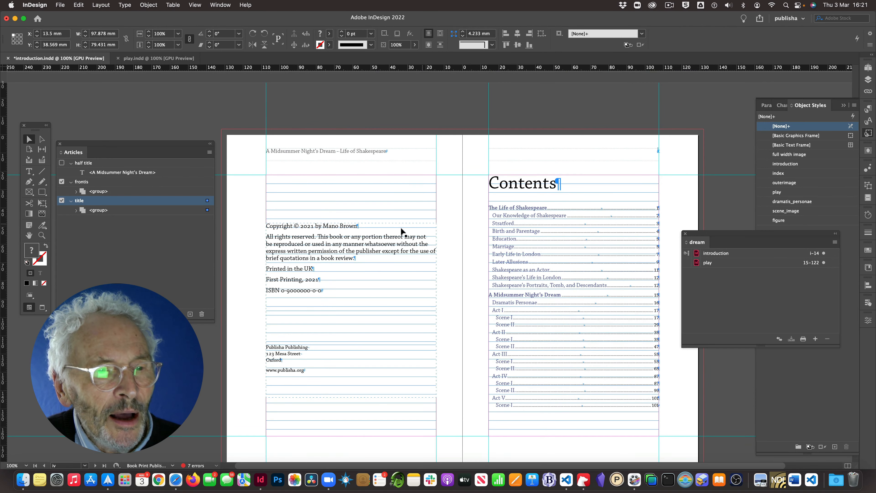
{"action": "left_click", "coordinate": [357, 239]}
{"action": "scroll", "coordinate": [356, 238], "scroll_direction": "down", "scroll_amount": 1}
{"action": "scroll", "coordinate": [305, 328], "scroll_direction": "down", "scroll_amount": 2}
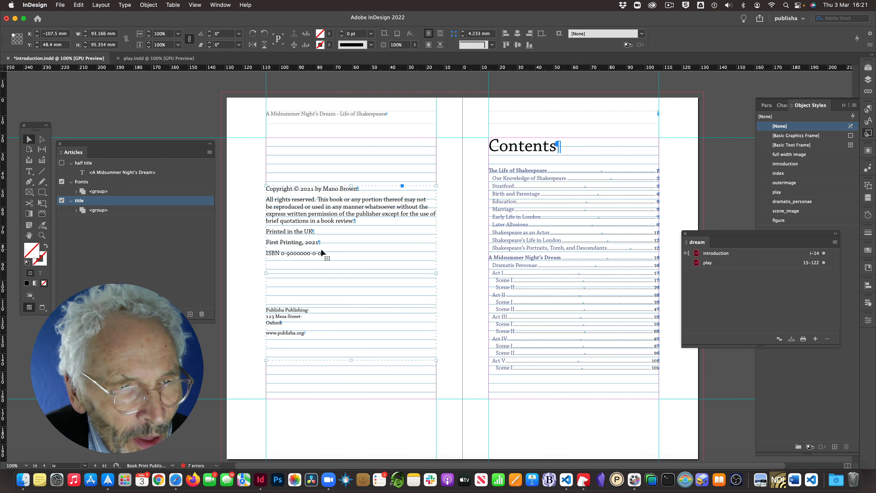
{"action": "left_click_drag", "start_coordinate": [329, 216], "coordinate": [135, 237]}
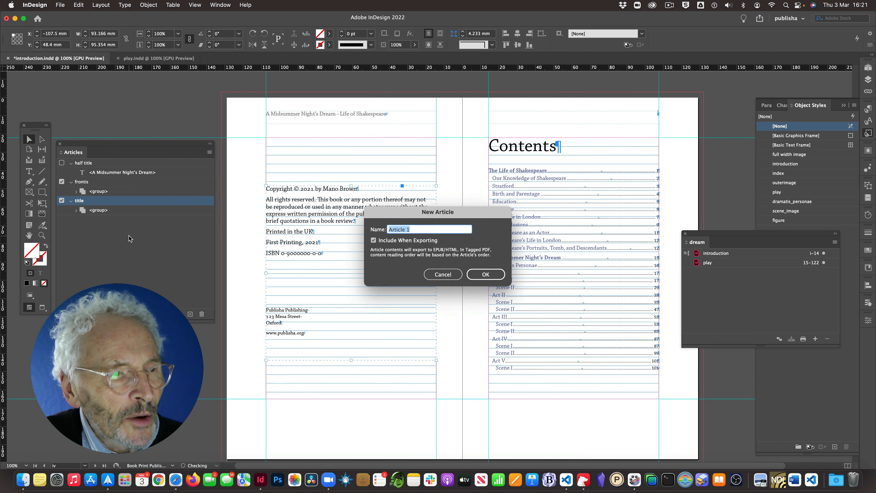
{"action": "type", "text": "i"}
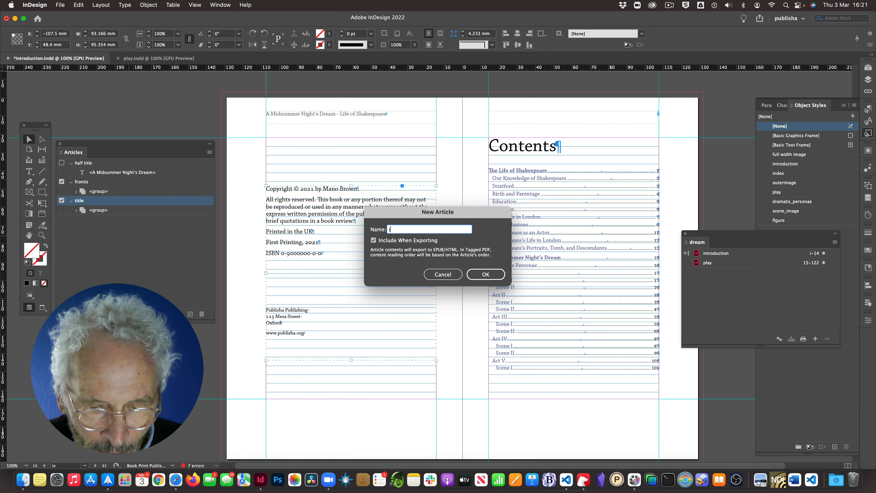
{"action": "type", "text": "mprint"}
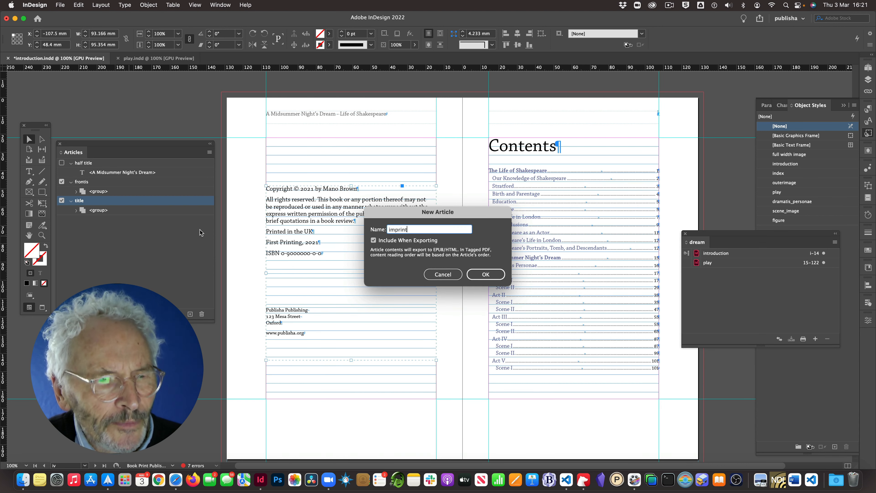
{"action": "left_click", "coordinate": [477, 271]}
- Create an article named "toc" from the Contents text frame, excluded when exporting
{"action": "left_click", "coordinate": [568, 218]}
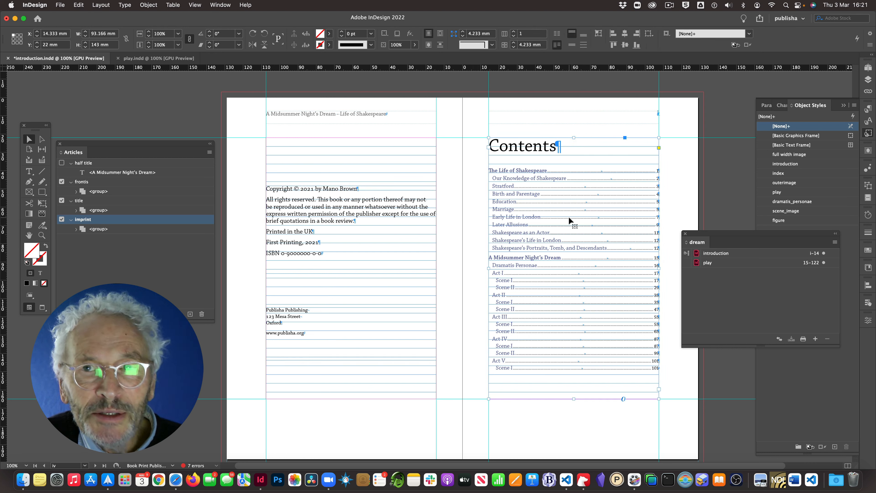
{"action": "left_click_drag", "start_coordinate": [558, 220], "coordinate": [163, 256]}
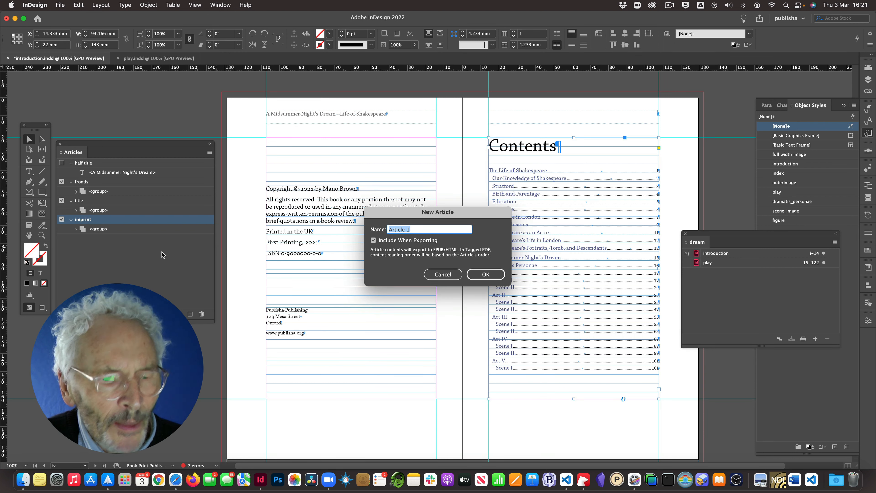
{"action": "type", "text": "toc"}
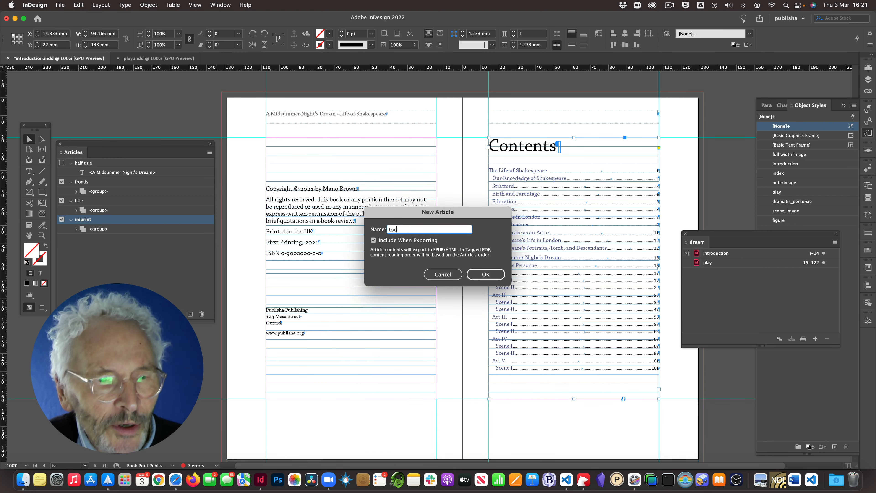
{"action": "left_click", "coordinate": [374, 240]}
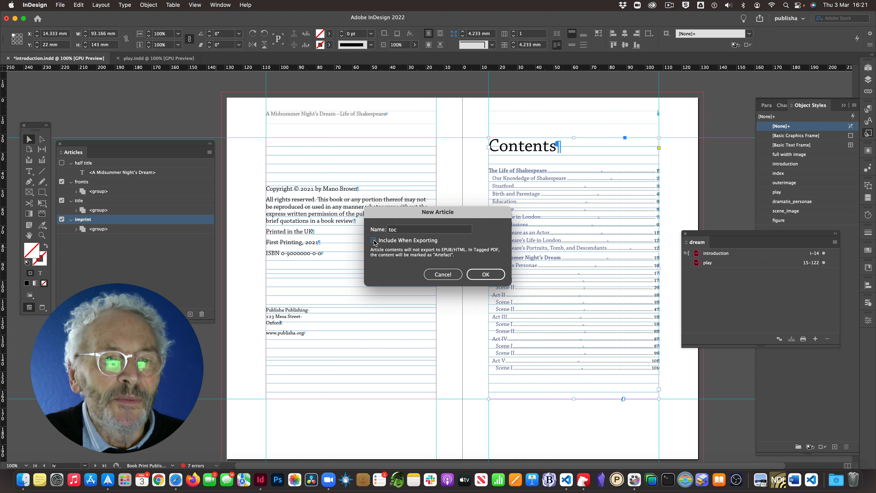
{"action": "left_click", "coordinate": [484, 274]}
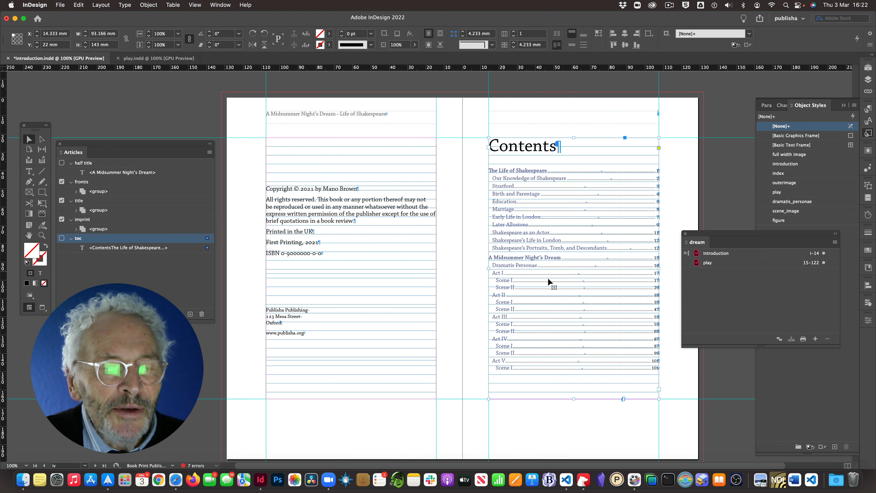
- Create an article named "picture" from the grouped portrait and caption facing "The Life of Shakespeare", included when exporting
{"action": "scroll", "coordinate": [583, 288], "scroll_direction": "down", "scroll_amount": 10}
{"action": "scroll", "coordinate": [584, 291], "scroll_direction": "down", "scroll_amount": 10}
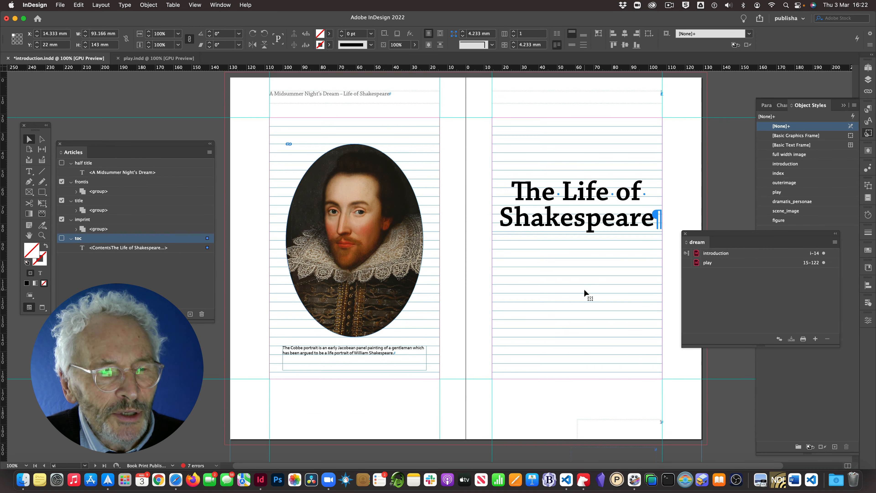
{"action": "left_click", "coordinate": [401, 250]}
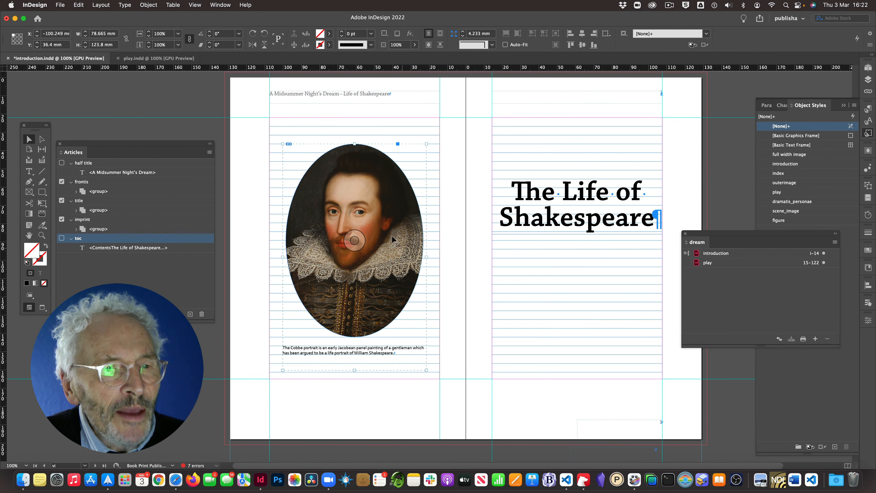
{"action": "left_click_drag", "start_coordinate": [371, 207], "coordinate": [177, 260]}
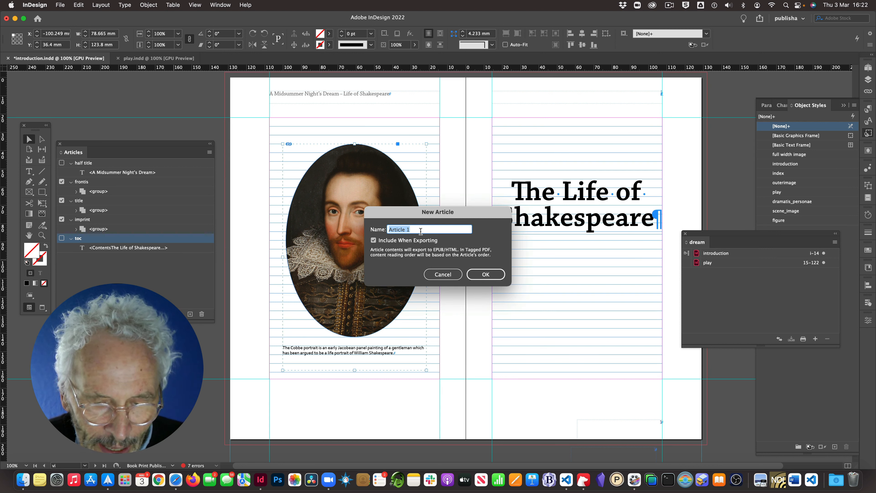
{"action": "type", "text": "picture"}
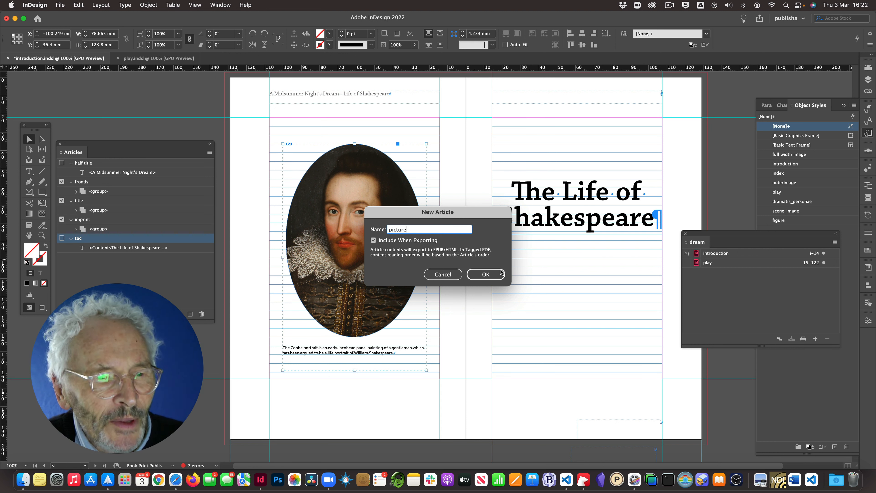
{"action": "left_click", "coordinate": [488, 275]}
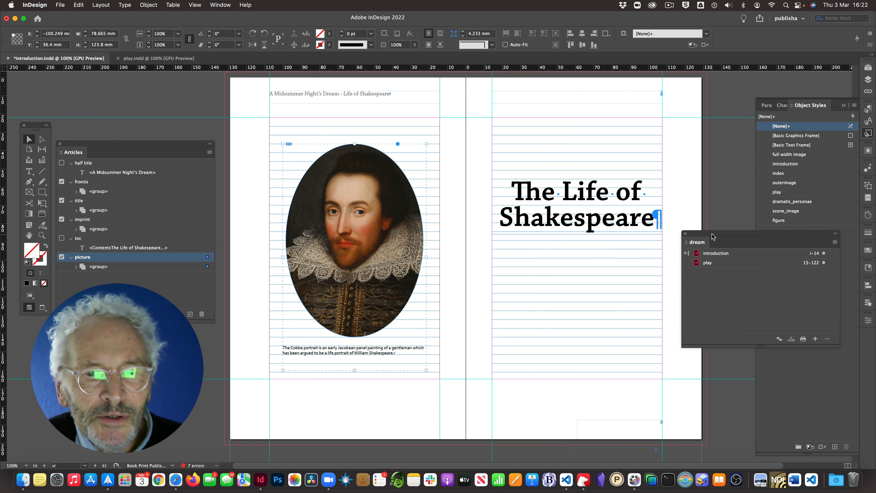
- Create an article named "intro" from the threaded story starting with the "The Life of Shakespeare" heading, included when exporting
{"action": "left_click_drag", "start_coordinate": [712, 237], "coordinate": [737, 264]}
{"action": "scroll", "coordinate": [597, 240], "scroll_direction": "down", "scroll_amount": 1}
{"action": "scroll", "coordinate": [597, 240], "scroll_direction": "right", "scroll_amount": 1}
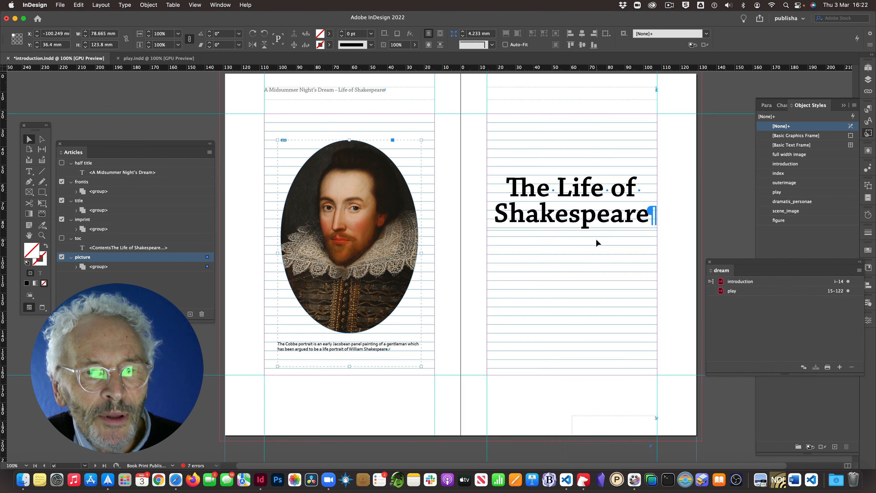
{"action": "left_click", "coordinate": [550, 207]}
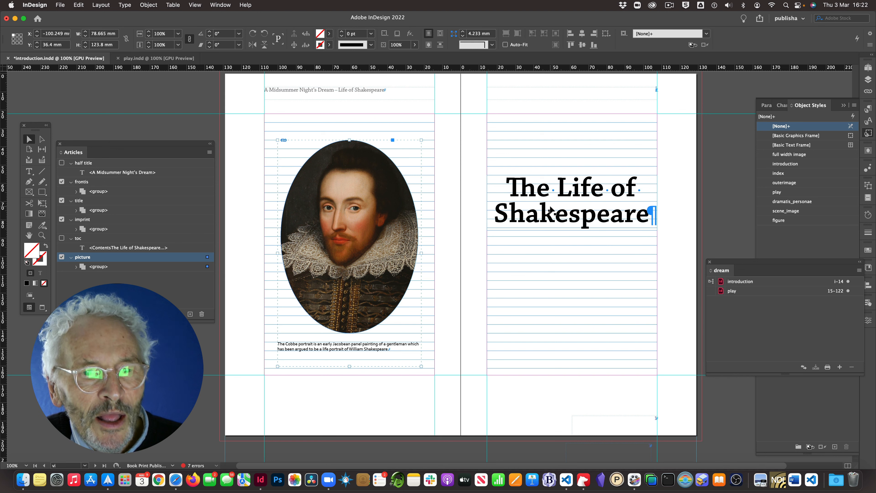
{"action": "scroll", "coordinate": [549, 210], "scroll_direction": "down", "scroll_amount": 5}
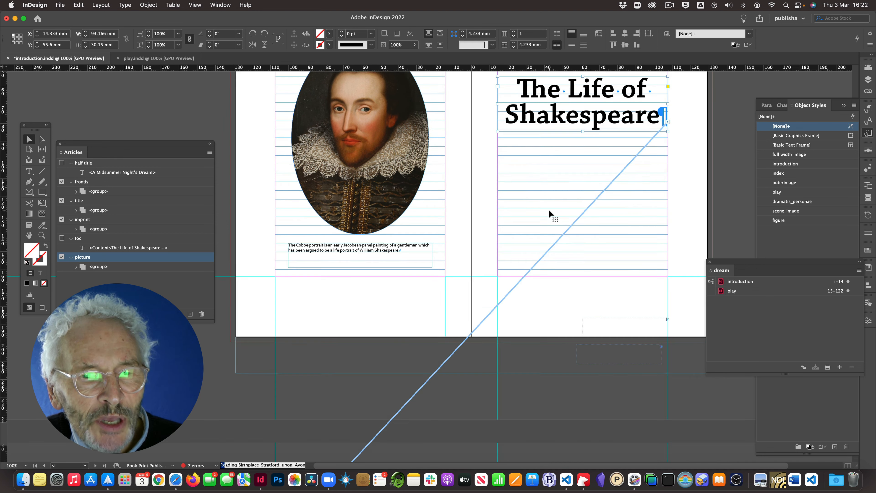
{"action": "scroll", "coordinate": [549, 209], "scroll_direction": "down", "scroll_amount": 10}
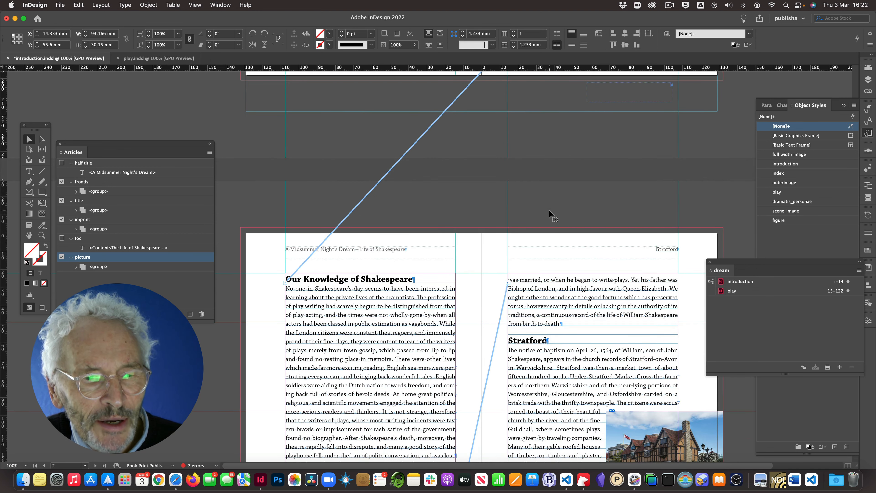
{"action": "scroll", "coordinate": [549, 209], "scroll_direction": "down", "scroll_amount": 5}
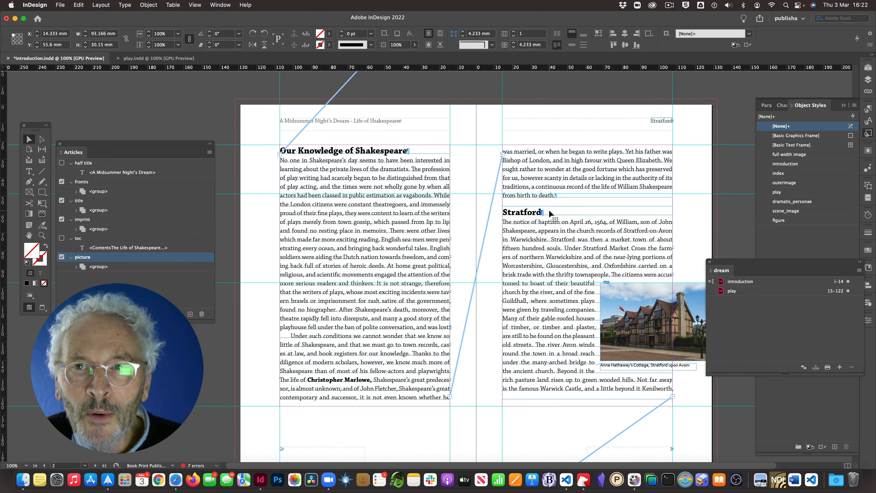
{"action": "scroll", "coordinate": [548, 209], "scroll_direction": "up", "scroll_amount": 15}
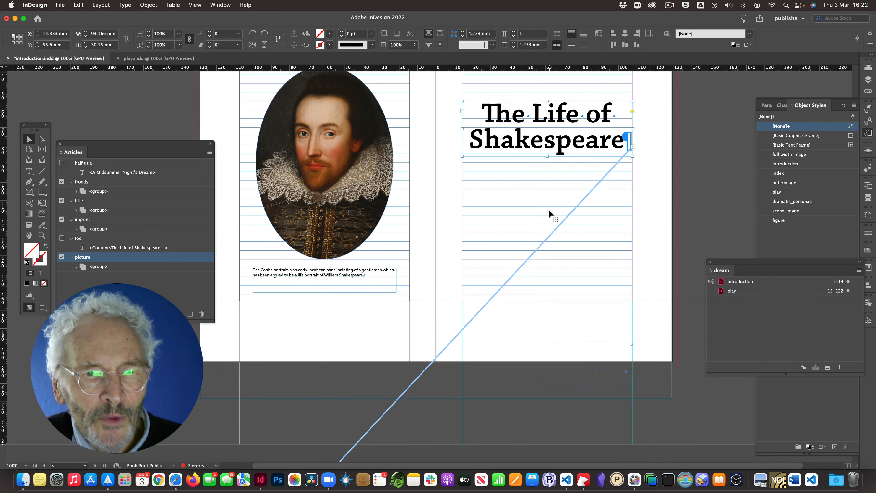
{"action": "scroll", "coordinate": [545, 210], "scroll_direction": "up", "scroll_amount": 3}
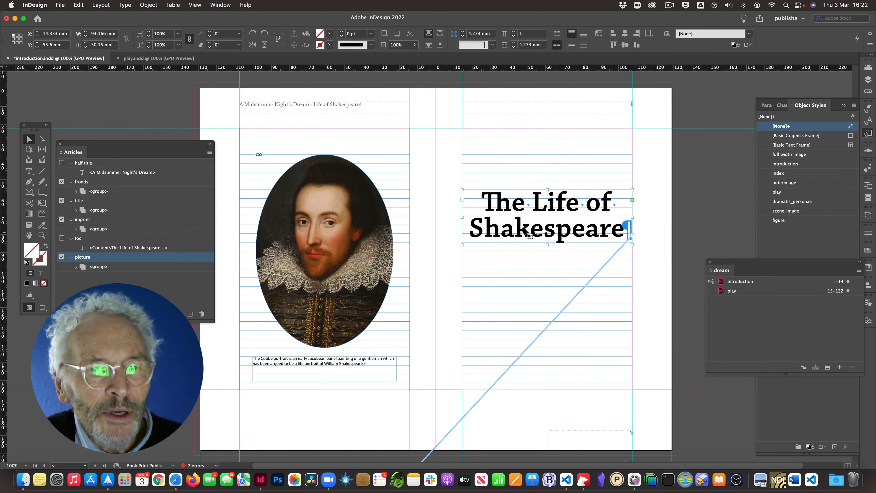
{"action": "left_click_drag", "start_coordinate": [503, 227], "coordinate": [186, 288]}
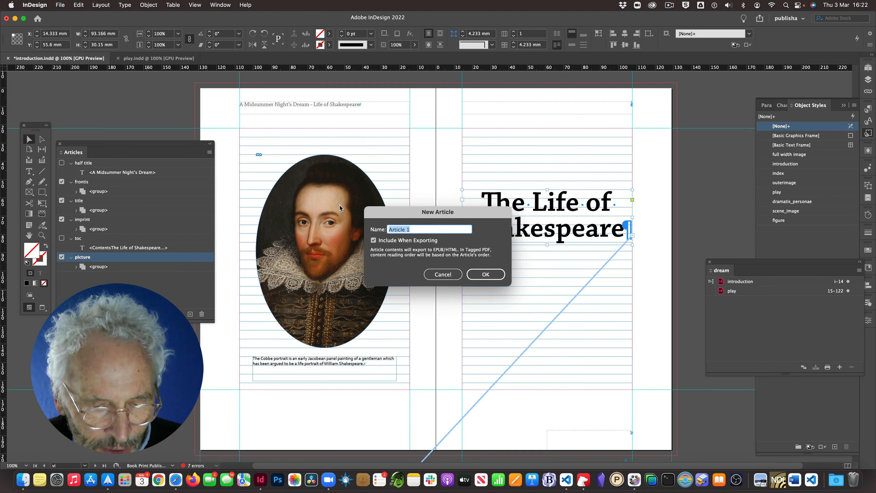
{"action": "type", "text": "intro"}
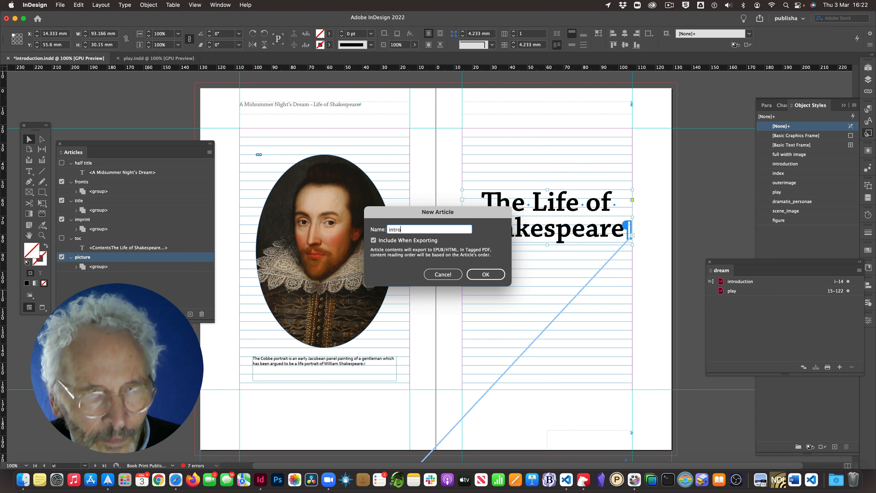
{"action": "left_click", "coordinate": [485, 274]}
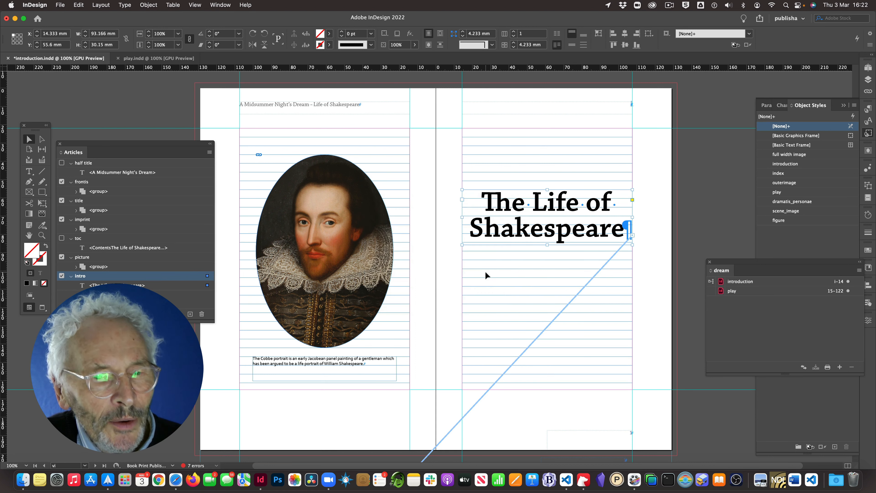
- Examine the rest of the introduction's threaded text through page 14, including the anchored cottage and Globe Theatre pictures
{"action": "left_click", "coordinate": [324, 251]}
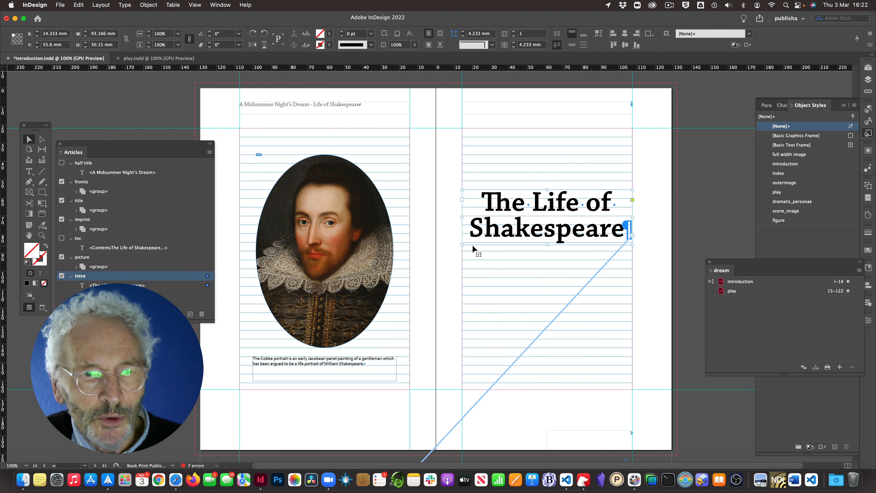
{"action": "scroll", "coordinate": [477, 257], "scroll_direction": "down", "scroll_amount": 10}
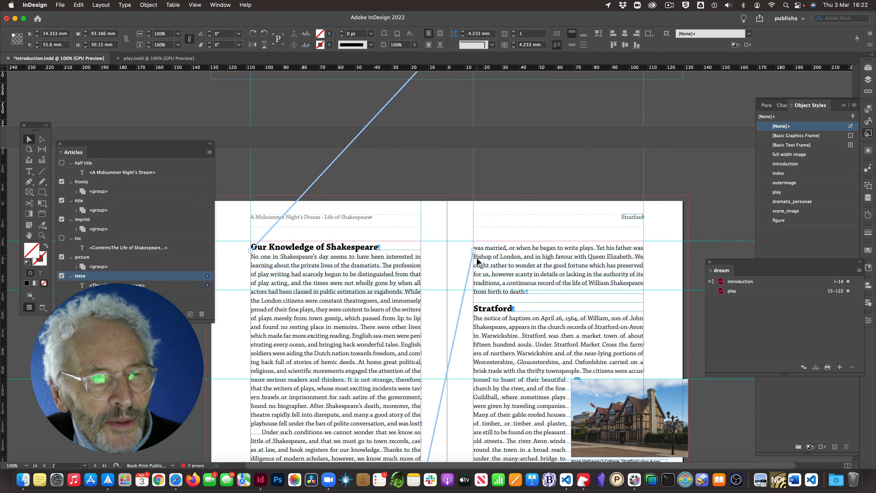
{"action": "scroll", "coordinate": [477, 261], "scroll_direction": "down", "scroll_amount": 1}
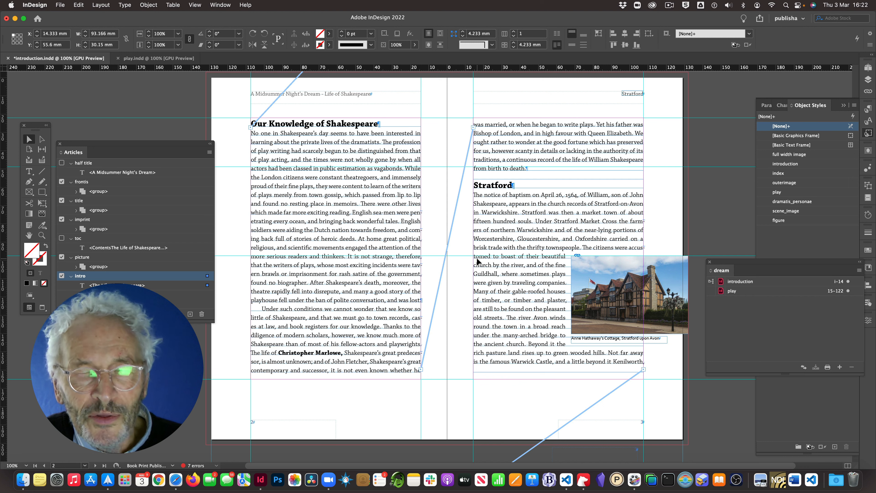
{"action": "scroll", "coordinate": [477, 261], "scroll_direction": "down", "scroll_amount": 3}
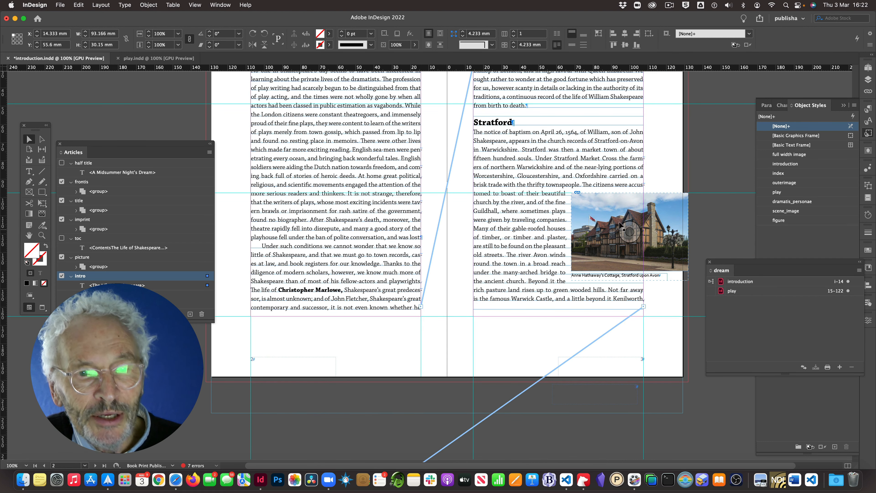
{"action": "left_click", "coordinate": [606, 217]}
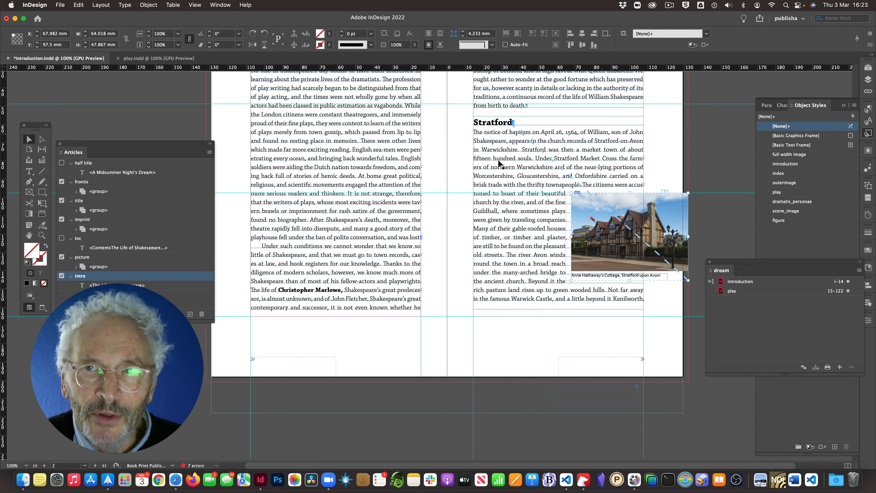
{"action": "scroll", "coordinate": [502, 192], "scroll_direction": "down", "scroll_amount": 10}
{"action": "scroll", "coordinate": [500, 189], "scroll_direction": "down", "scroll_amount": 10}
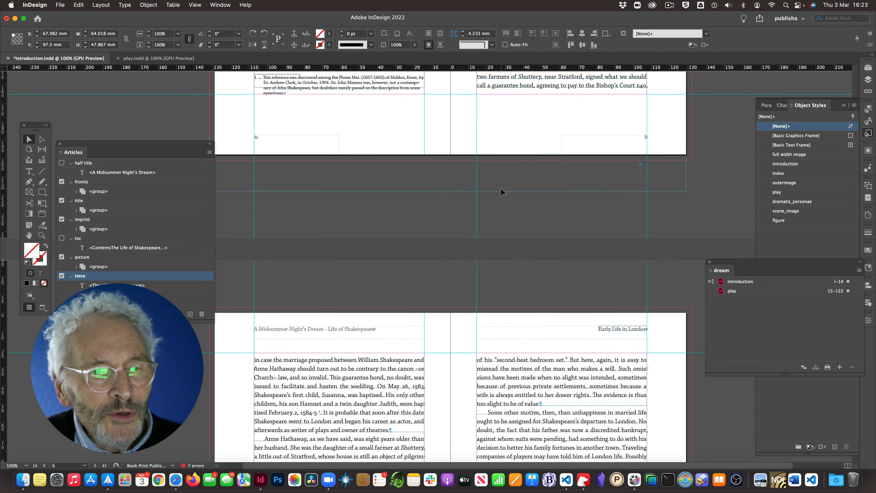
{"action": "scroll", "coordinate": [501, 190], "scroll_direction": "down", "scroll_amount": 10}
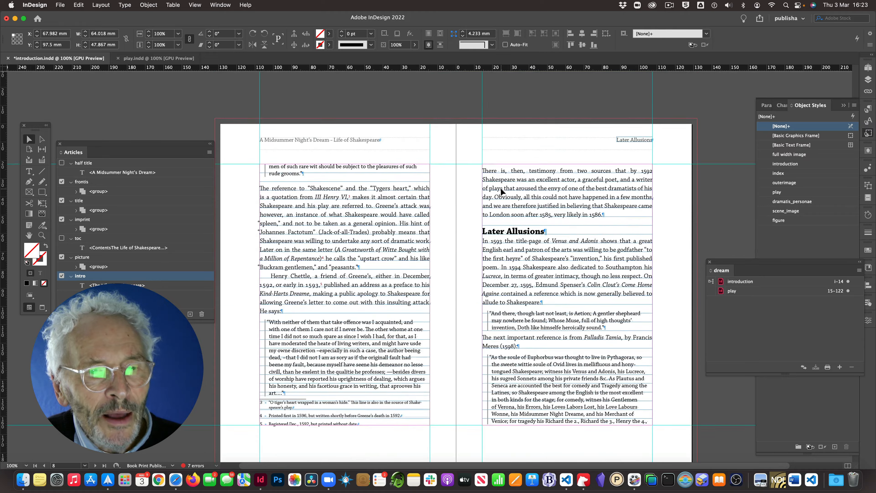
{"action": "scroll", "coordinate": [501, 192], "scroll_direction": "down", "scroll_amount": 10}
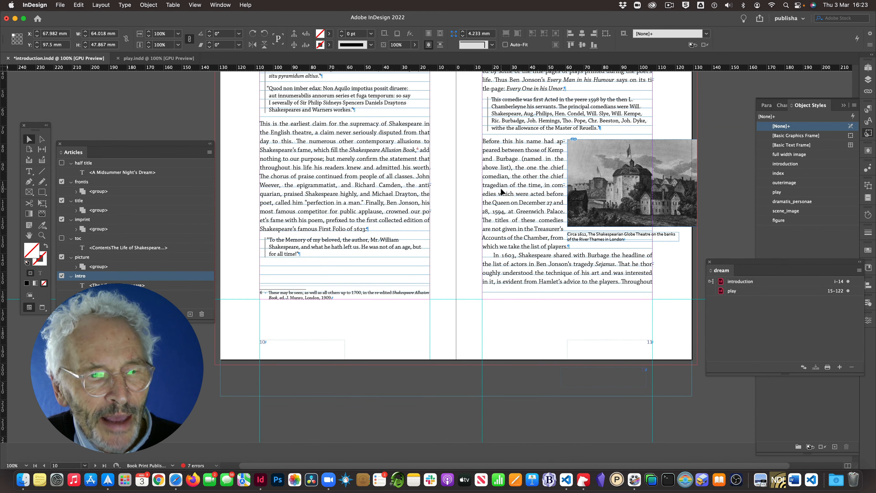
{"action": "left_click", "coordinate": [598, 191]}
{"action": "scroll", "coordinate": [546, 191], "scroll_direction": "down", "scroll_amount": 10}
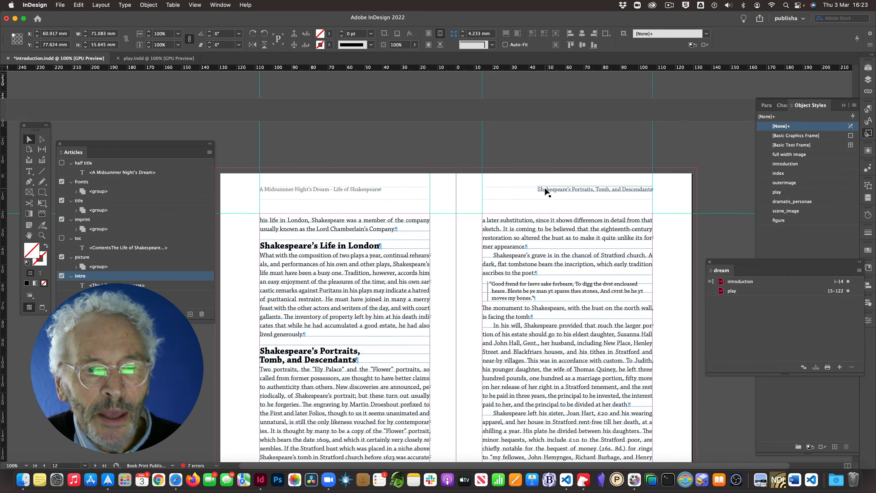
{"action": "scroll", "coordinate": [546, 192], "scroll_direction": "down", "scroll_amount": 10}
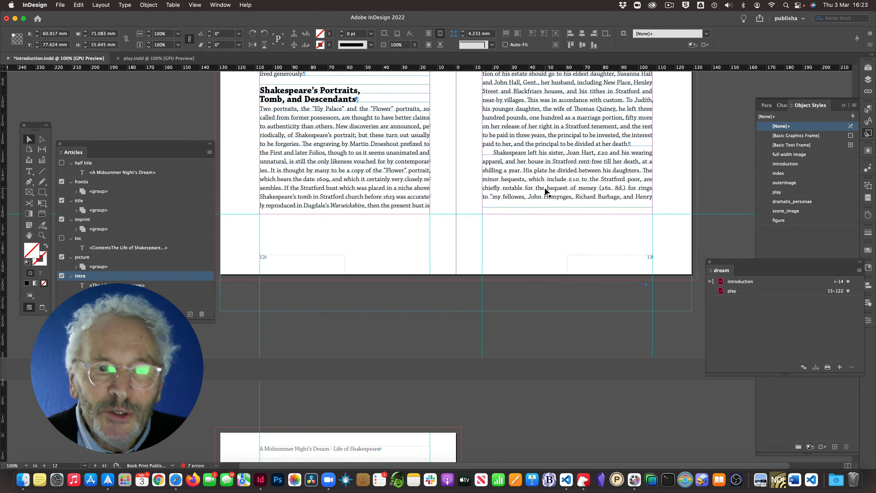
{"action": "scroll", "coordinate": [546, 191], "scroll_direction": "down", "scroll_amount": 5}
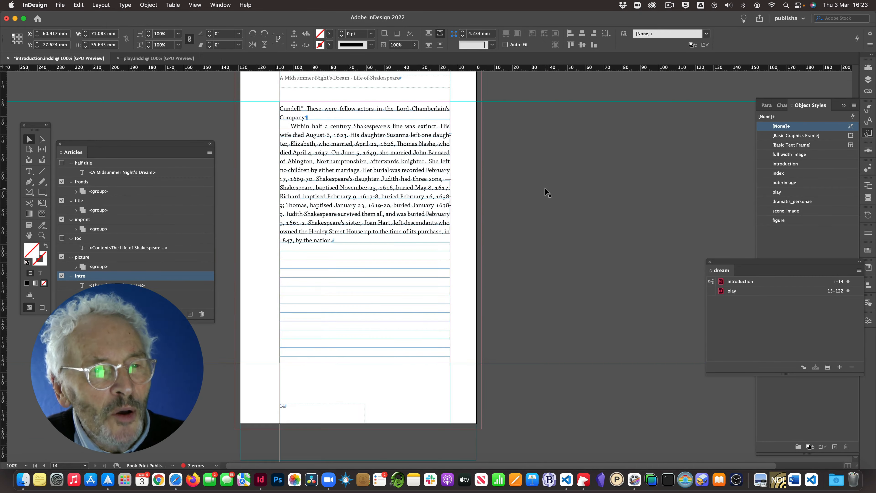
{"action": "scroll", "coordinate": [546, 191], "scroll_direction": "up", "scroll_amount": 1}
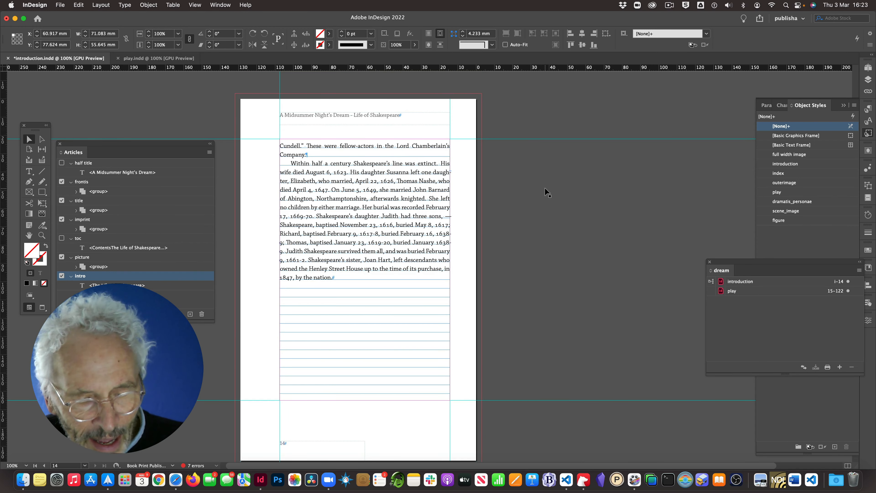
- Save the introduction document and open the play document from the dream book
{"action": "key", "text": "super+s"}
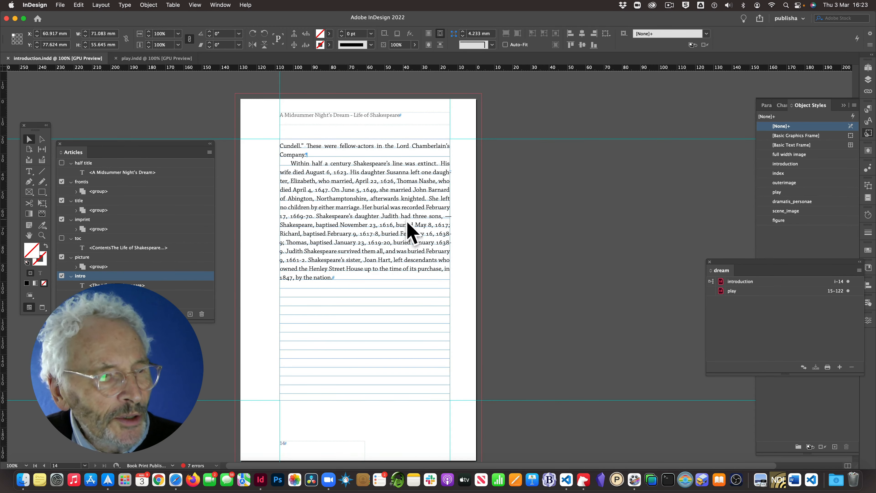
{"action": "double_click", "coordinate": [754, 293]}
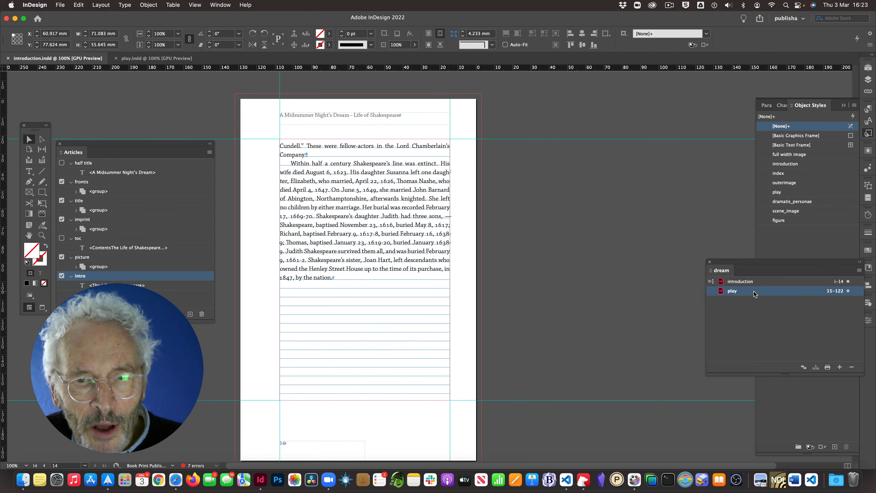
{"action": "scroll", "coordinate": [525, 193], "scroll_direction": "up", "scroll_amount": 15}
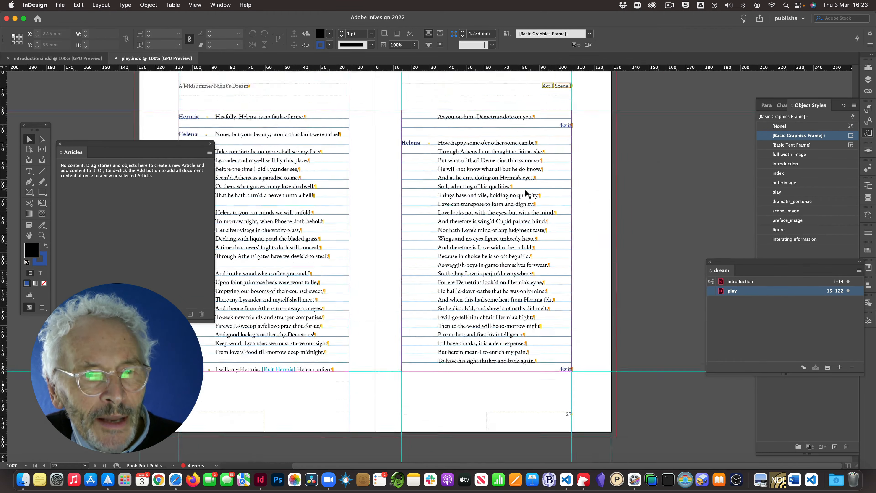
- Create an article named "playtitle" from the grouped "A Midsummer Night's Dream" title on page 15, included when exporting
{"action": "scroll", "coordinate": [524, 193], "scroll_direction": "up", "scroll_amount": 15}
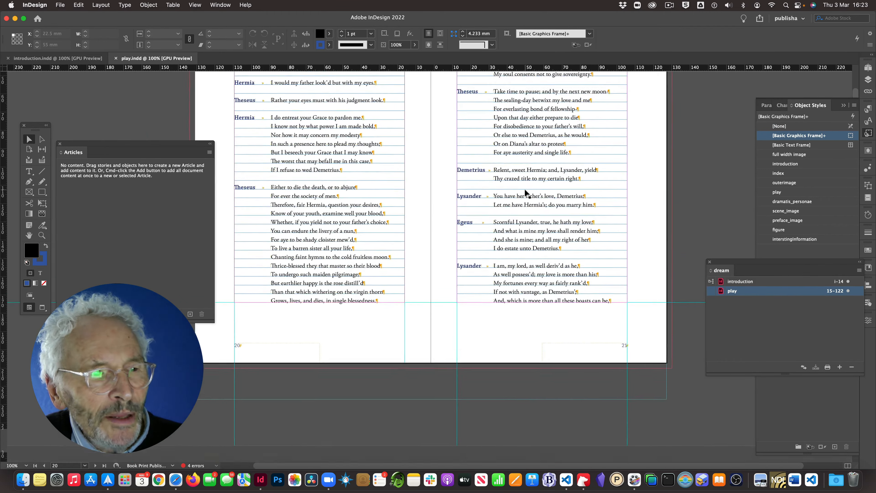
{"action": "scroll", "coordinate": [525, 193], "scroll_direction": "down", "scroll_amount": 5}
{"action": "scroll", "coordinate": [525, 193], "scroll_direction": "up", "scroll_amount": 4}
{"action": "scroll", "coordinate": [524, 193], "scroll_direction": "down", "scroll_amount": 3}
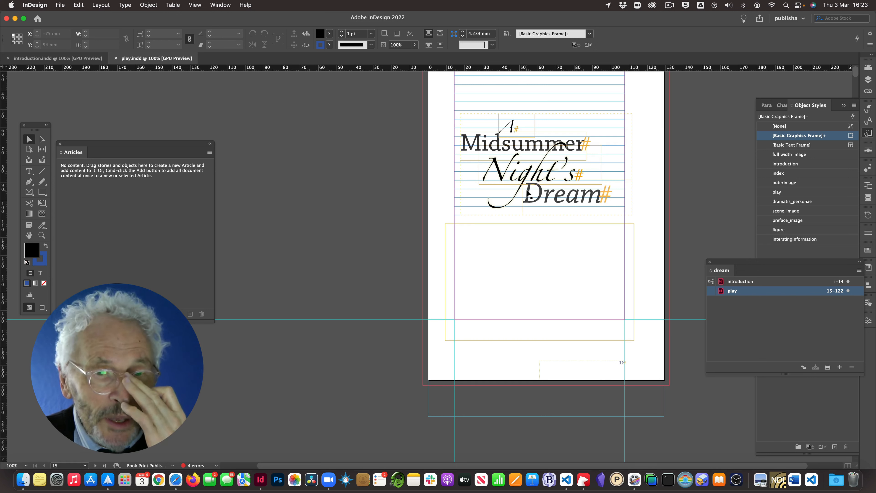
{"action": "scroll", "coordinate": [527, 195], "scroll_direction": "left", "scroll_amount": 3}
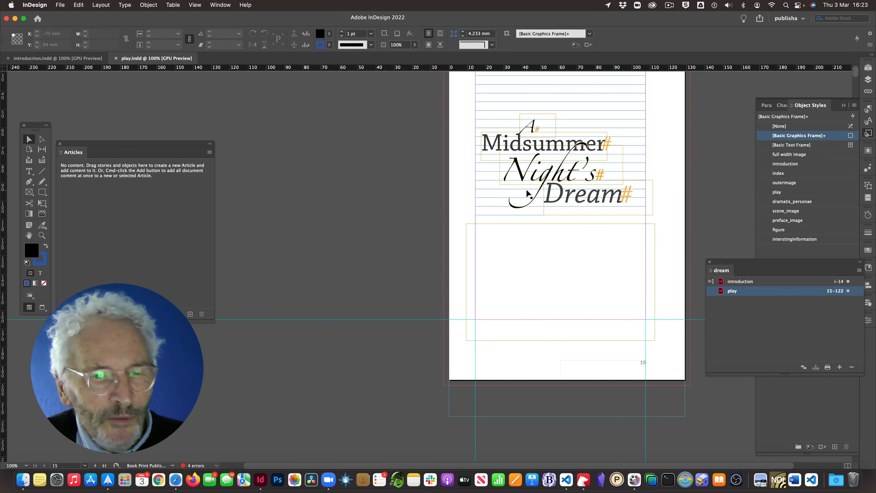
{"action": "left_click", "coordinate": [568, 169]}
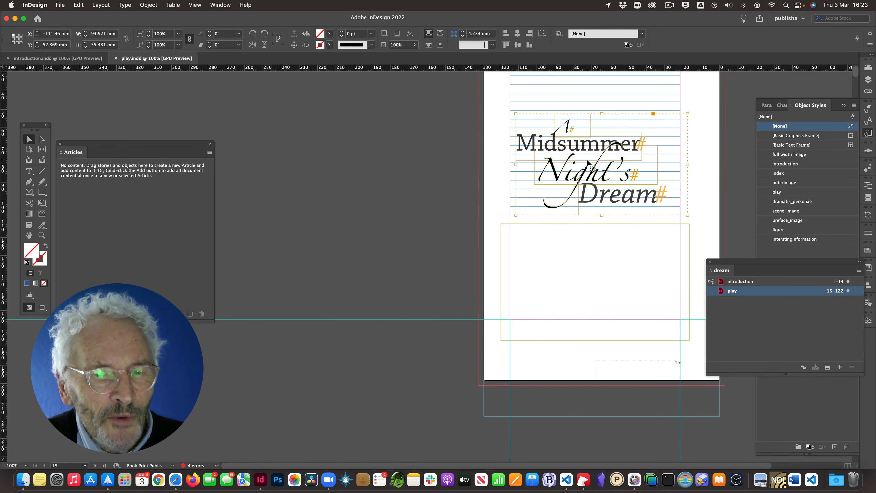
{"action": "left_click_drag", "start_coordinate": [587, 162], "coordinate": [159, 214]}
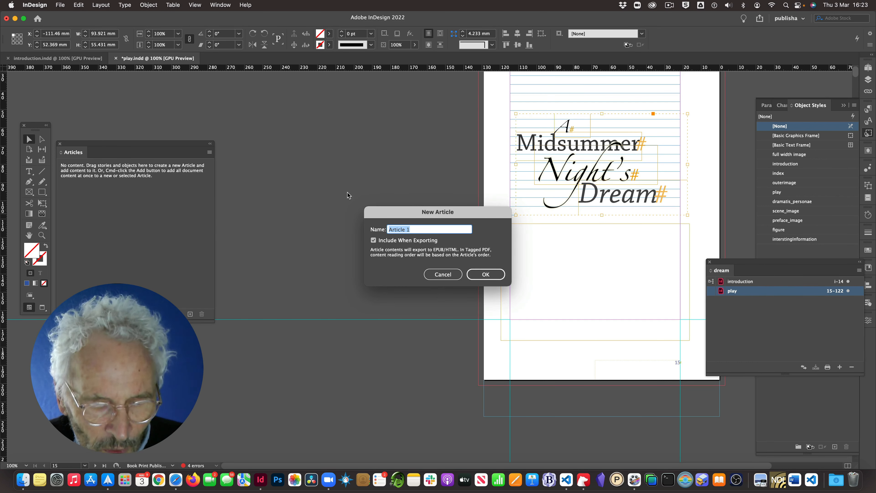
{"action": "type", "text": "playtitle"}
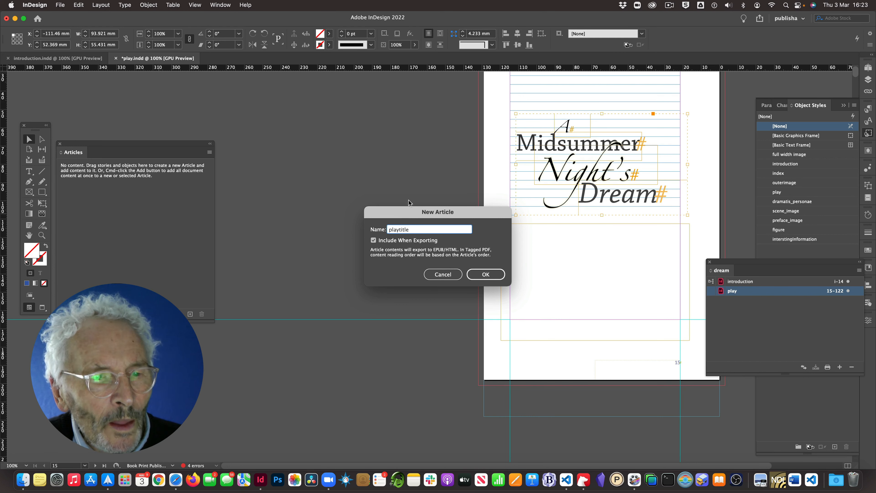
{"action": "left_click", "coordinate": [485, 274]}
- Create an article named "dramatis" from the Dramatis Personae text frame on page 16, included when exporting
{"action": "scroll", "coordinate": [450, 216], "scroll_direction": "down", "scroll_amount": 10}
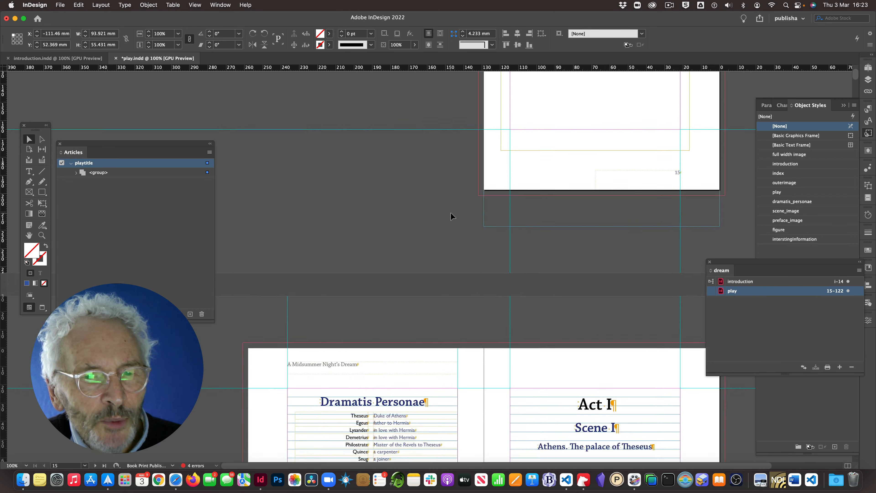
{"action": "left_click", "coordinate": [418, 213]}
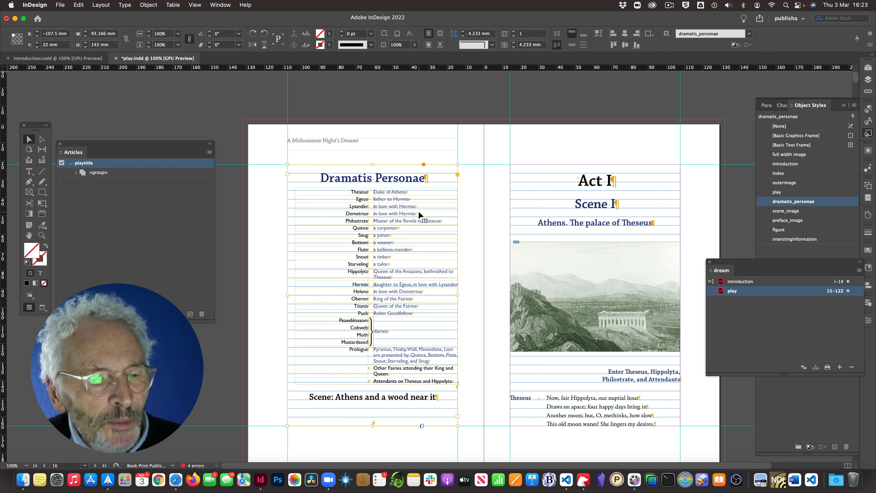
{"action": "left_click_drag", "start_coordinate": [404, 211], "coordinate": [159, 212]}
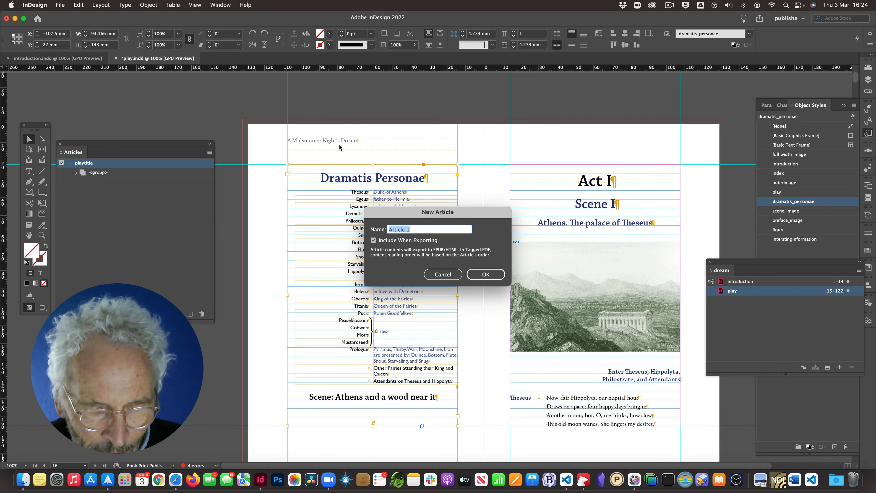
{"action": "type", "text": "dramatis"}
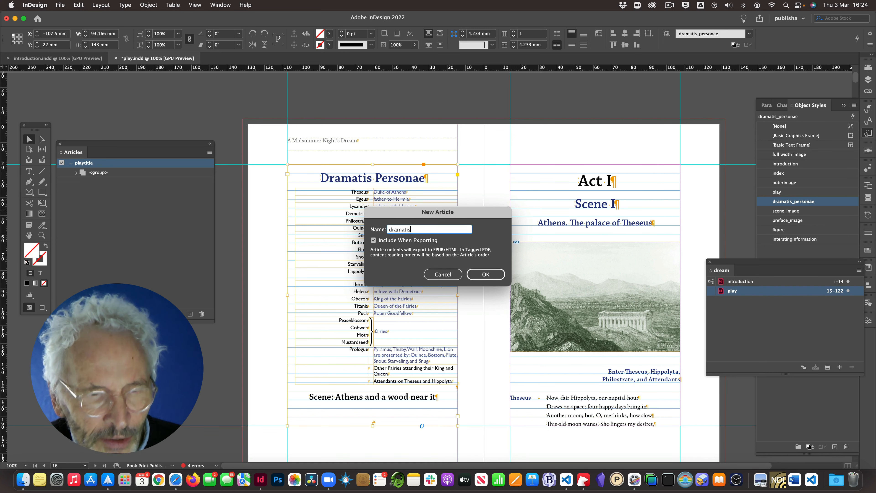
{"action": "key", "text": "Return"}
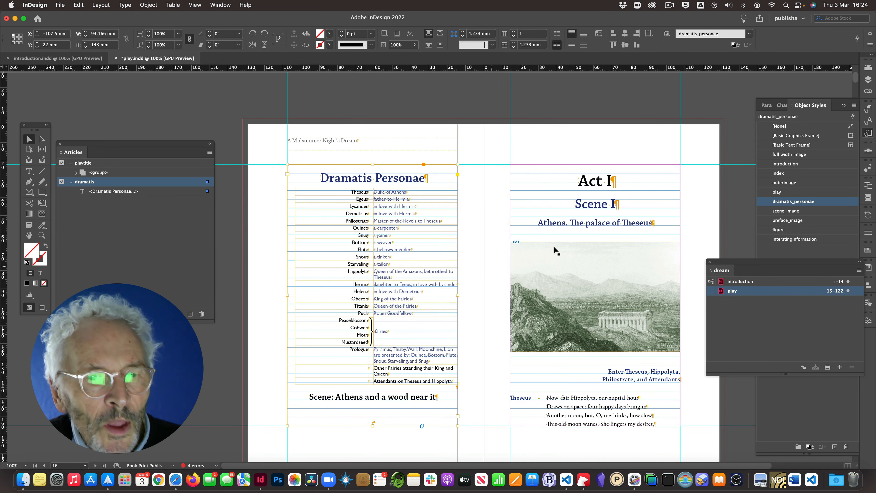
- Create an article named "play" from the threaded story starting with the "Act I" heading on page 17, included when exporting
{"action": "scroll", "coordinate": [578, 217], "scroll_direction": "down", "scroll_amount": 1}
{"action": "left_click", "coordinate": [550, 191]}
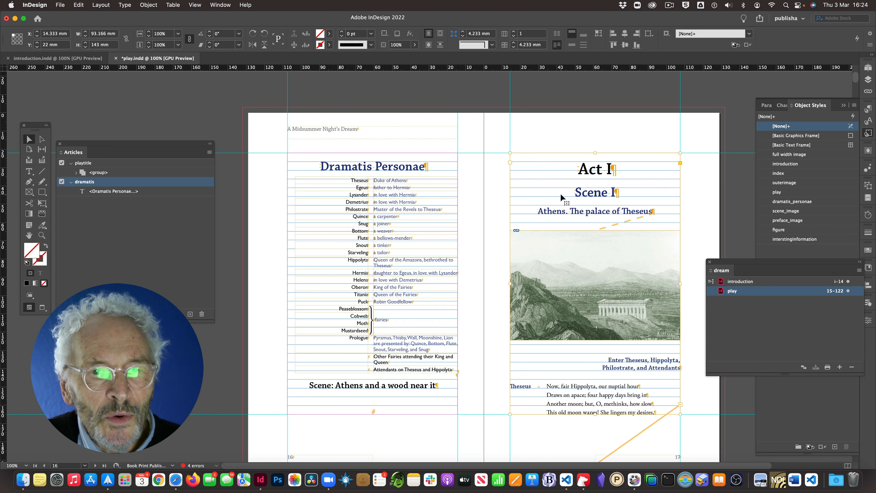
{"action": "scroll", "coordinate": [560, 193], "scroll_direction": "up", "scroll_amount": 5}
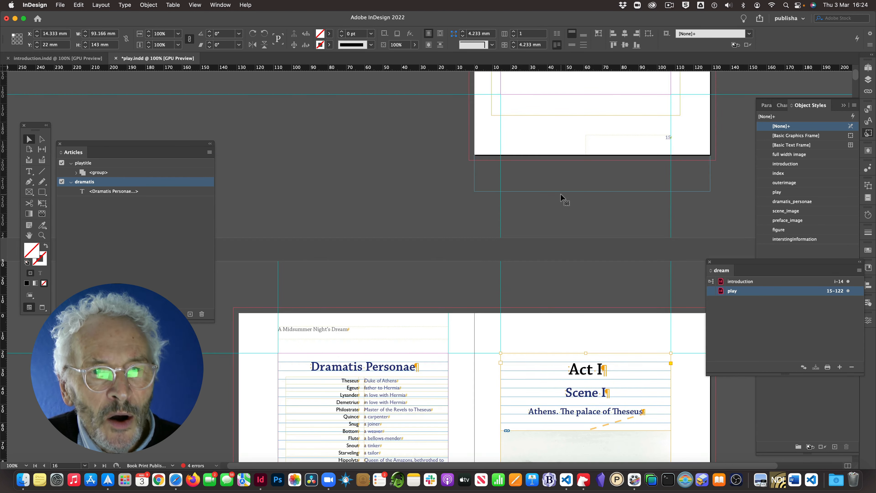
{"action": "scroll", "coordinate": [561, 193], "scroll_direction": "down", "scroll_amount": 4}
{"action": "scroll", "coordinate": [560, 194], "scroll_direction": "down", "scroll_amount": 4}
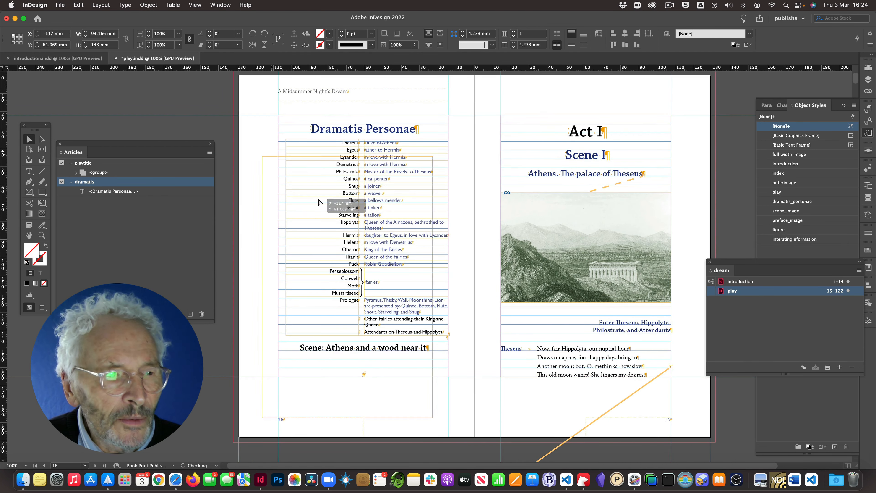
{"action": "left_click_drag", "start_coordinate": [188, 242], "coordinate": [180, 243]}
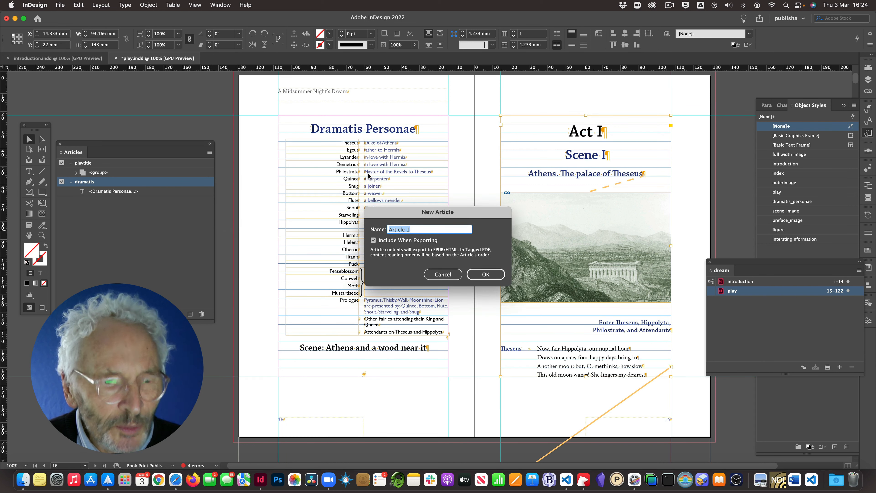
{"action": "type", "text": "play"}
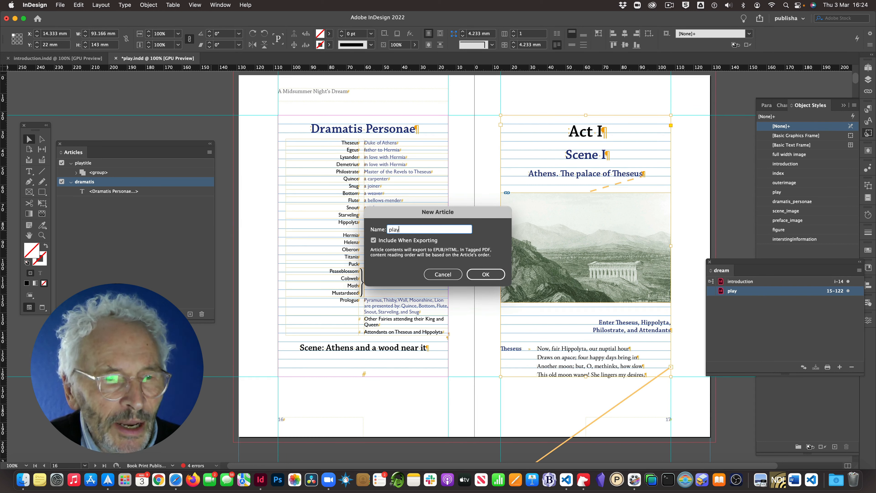
{"action": "left_click", "coordinate": [481, 270]}
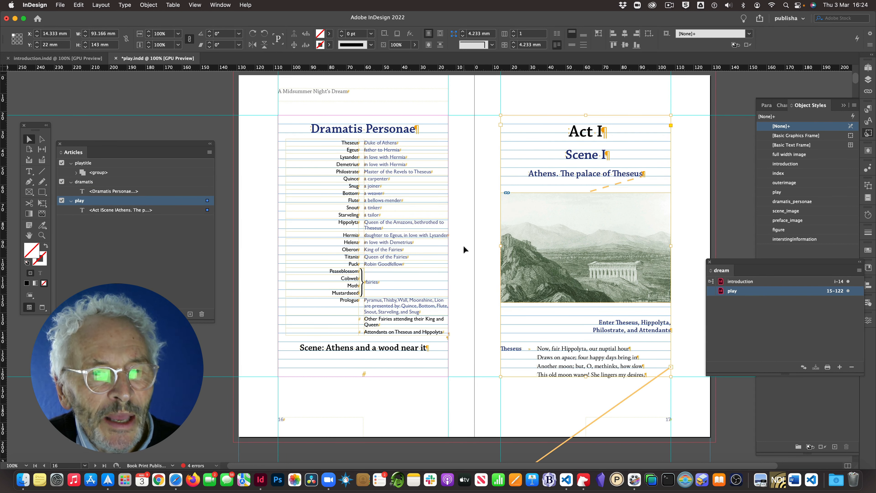
- Examine the play's threaded text from Act I Scene I through the Athens map and the start of Scene II
{"action": "scroll", "coordinate": [467, 207], "scroll_direction": "down", "scroll_amount": 15}
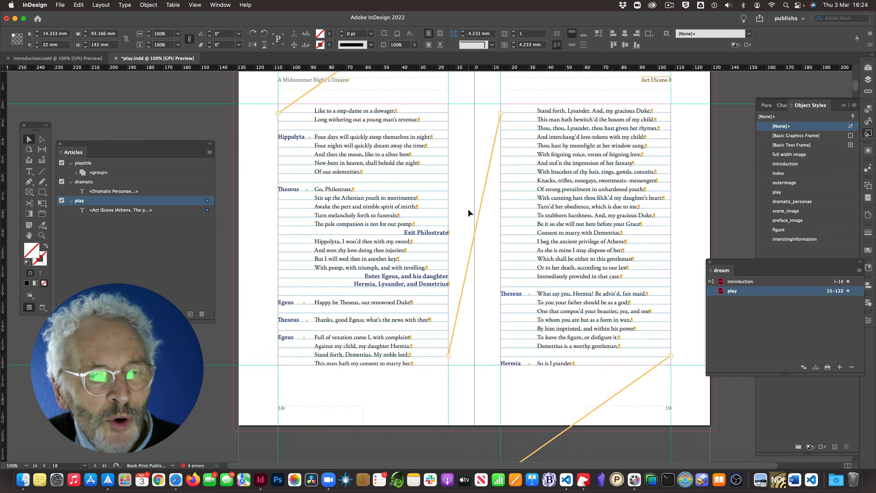
{"action": "scroll", "coordinate": [468, 207], "scroll_direction": "down", "scroll_amount": 15}
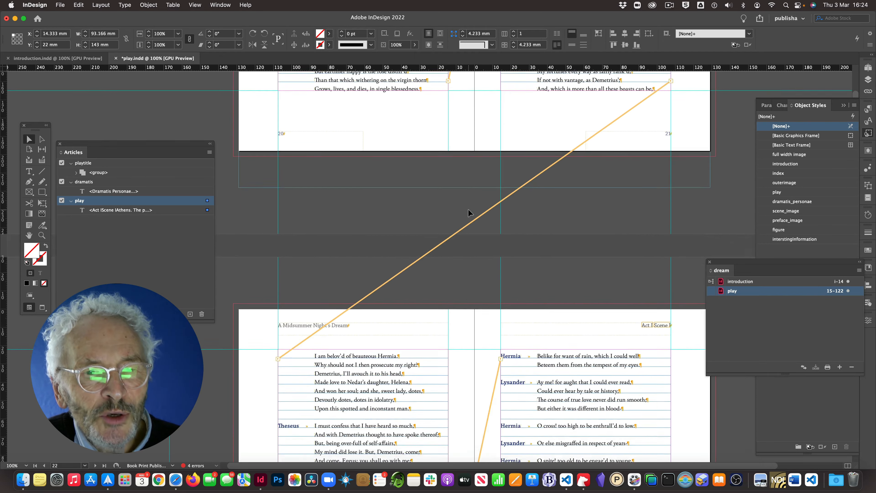
{"action": "scroll", "coordinate": [468, 209], "scroll_direction": "down", "scroll_amount": 15}
{"action": "scroll", "coordinate": [468, 211], "scroll_direction": "down", "scroll_amount": 10}
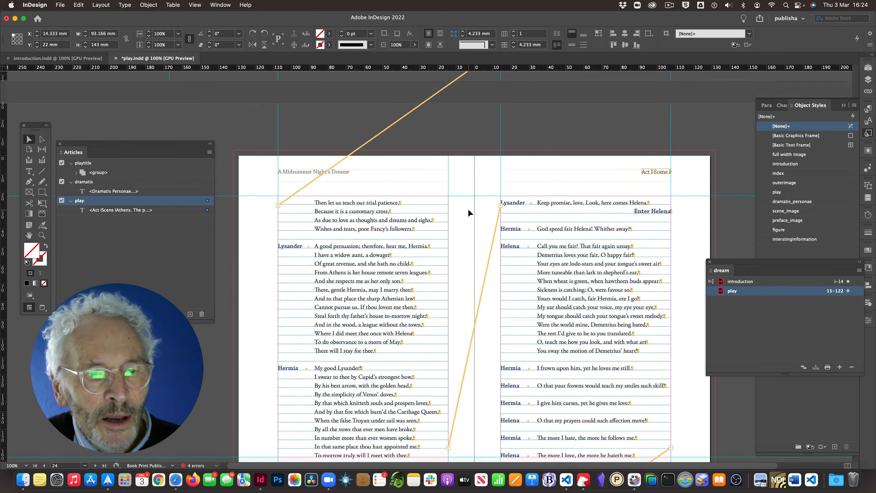
{"action": "scroll", "coordinate": [468, 211], "scroll_direction": "up", "scroll_amount": 15}
{"action": "scroll", "coordinate": [468, 212], "scroll_direction": "down", "scroll_amount": 7}
{"action": "scroll", "coordinate": [468, 211], "scroll_direction": "down", "scroll_amount": 20}
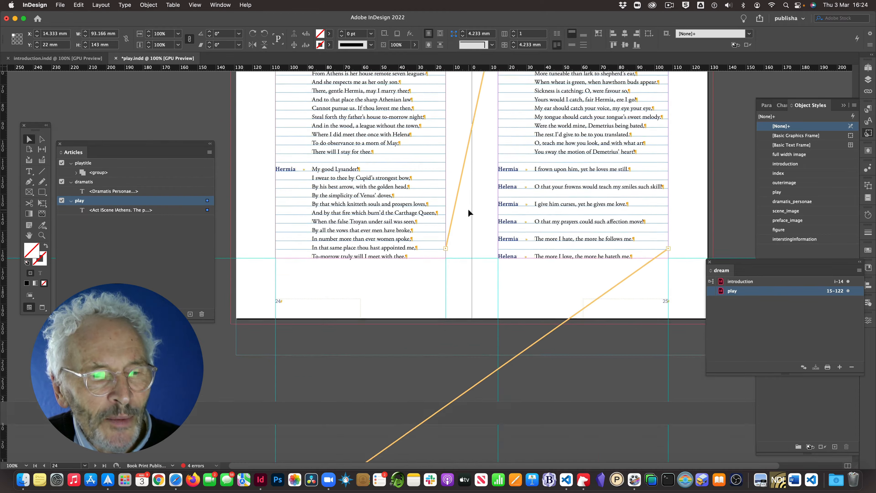
{"action": "scroll", "coordinate": [468, 211], "scroll_direction": "down", "scroll_amount": 10}
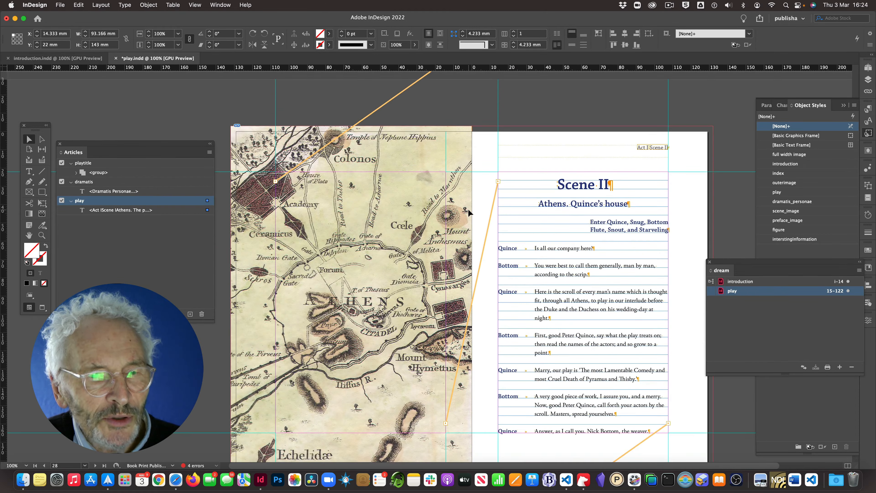
{"action": "scroll", "coordinate": [468, 211], "scroll_direction": "up", "scroll_amount": 6}
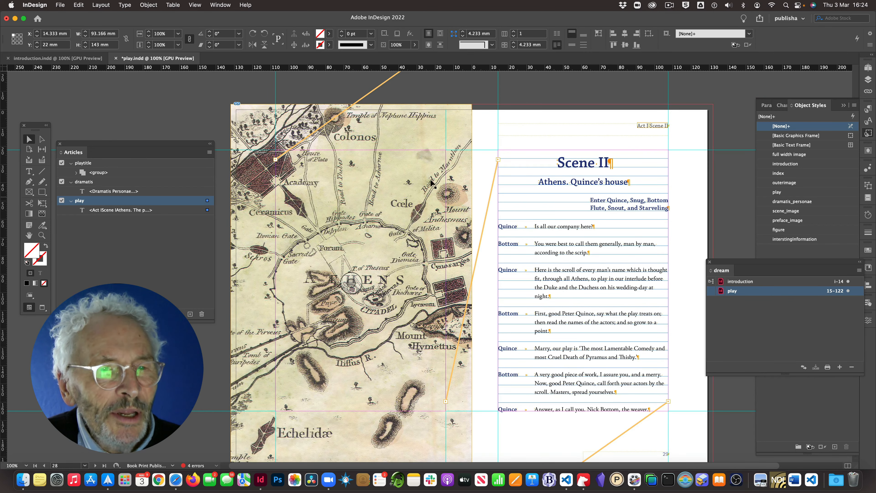
- Inspect the Athens map's frame and how the text thread runs from page 27 behind it to the Scene II page
{"action": "left_click", "coordinate": [417, 132]}
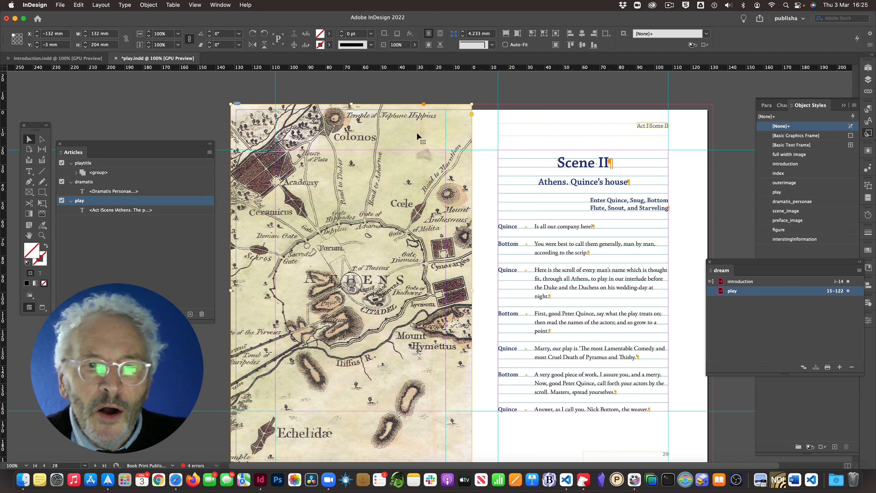
{"action": "left_click", "coordinate": [558, 193]}
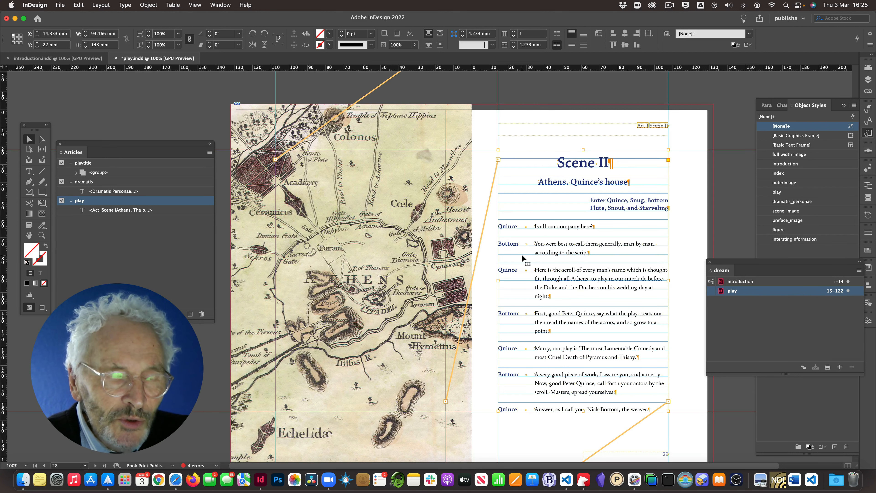
{"action": "scroll", "coordinate": [522, 217], "scroll_direction": "up", "scroll_amount": 10}
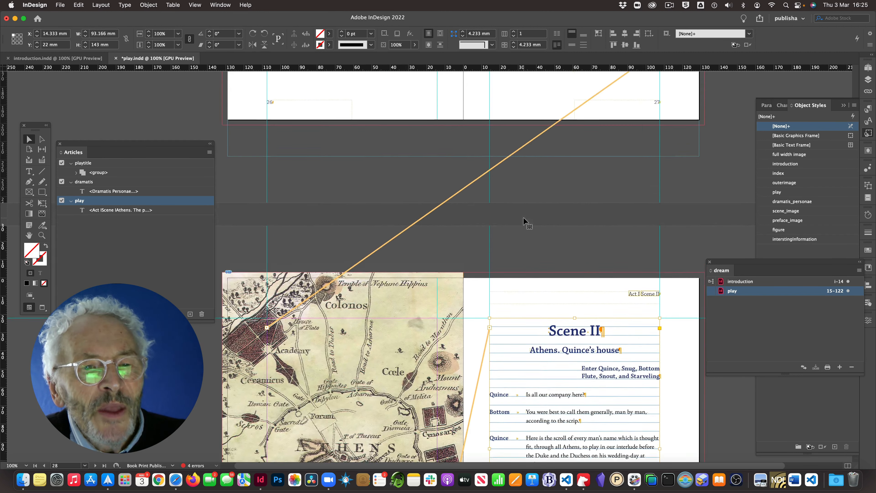
{"action": "scroll", "coordinate": [523, 217], "scroll_direction": "down", "scroll_amount": 4}
{"action": "scroll", "coordinate": [524, 218], "scroll_direction": "down", "scroll_amount": 2}
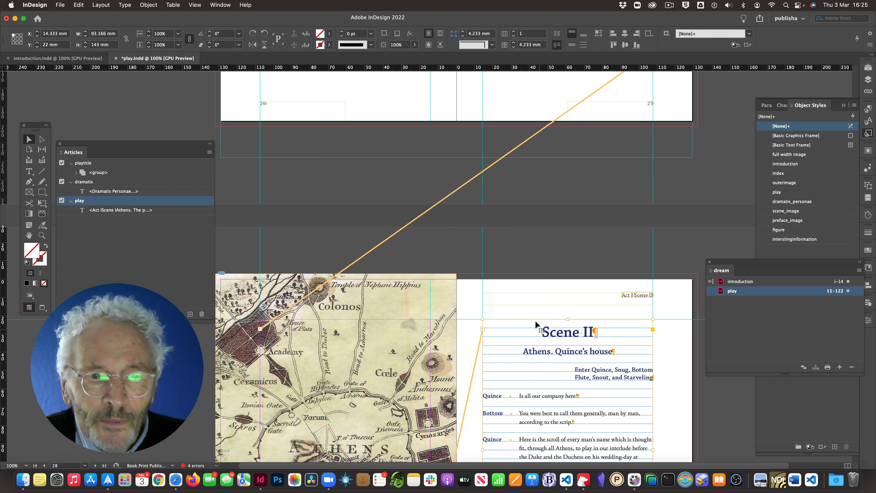
{"action": "scroll", "coordinate": [511, 251], "scroll_direction": "up", "scroll_amount": 10}
{"action": "left_click", "coordinate": [511, 248]}
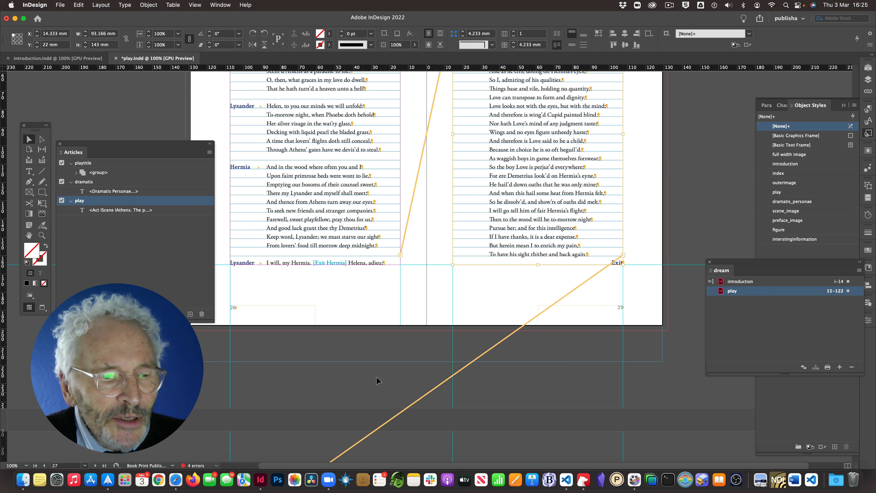
- Scale the Athens map on page 28 down proportionally to about 86 × 133 mm, keeping its lower-right corner in place
{"action": "scroll", "coordinate": [480, 269], "scroll_direction": "down", "scroll_amount": 10}
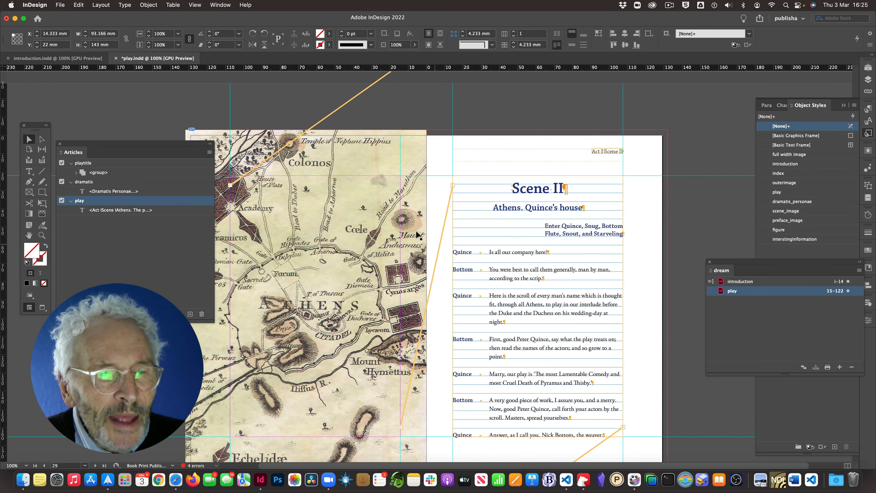
{"action": "left_click", "coordinate": [257, 149]}
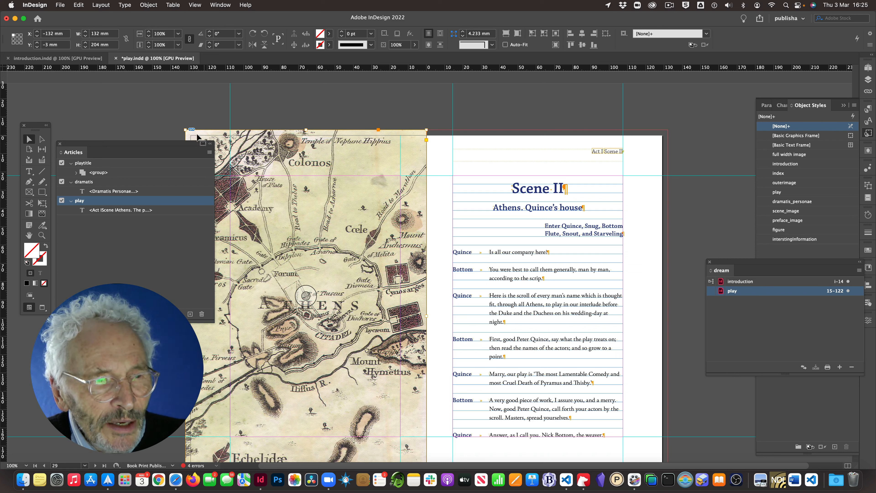
{"action": "left_click_drag", "start_coordinate": [184, 128], "coordinate": [287, 240]}
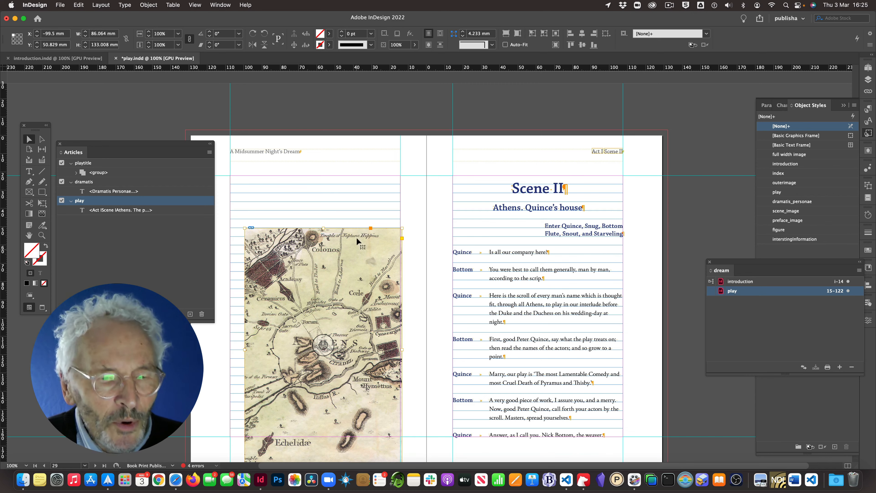
- Shorten the threaded text frame on page 27 to about 95 mm high and check how the text reflows around the Athens map
{"action": "scroll", "coordinate": [312, 204], "scroll_direction": "up", "scroll_amount": 10}
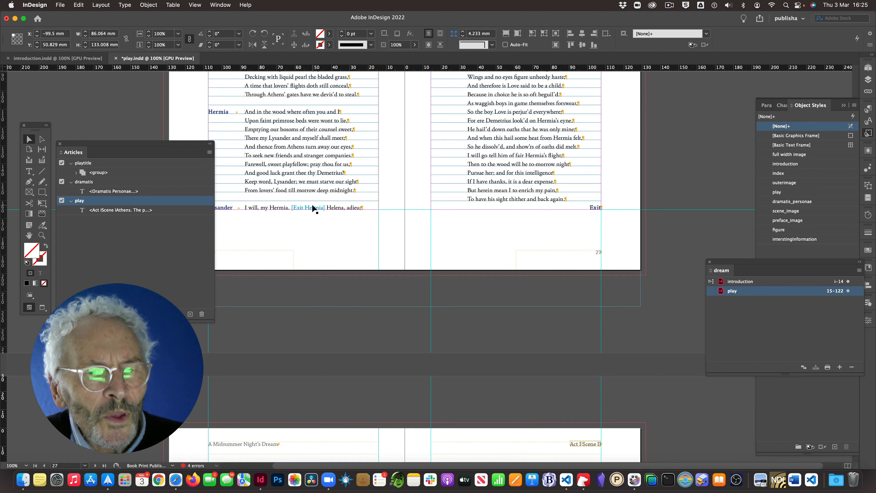
{"action": "left_click", "coordinate": [516, 170]}
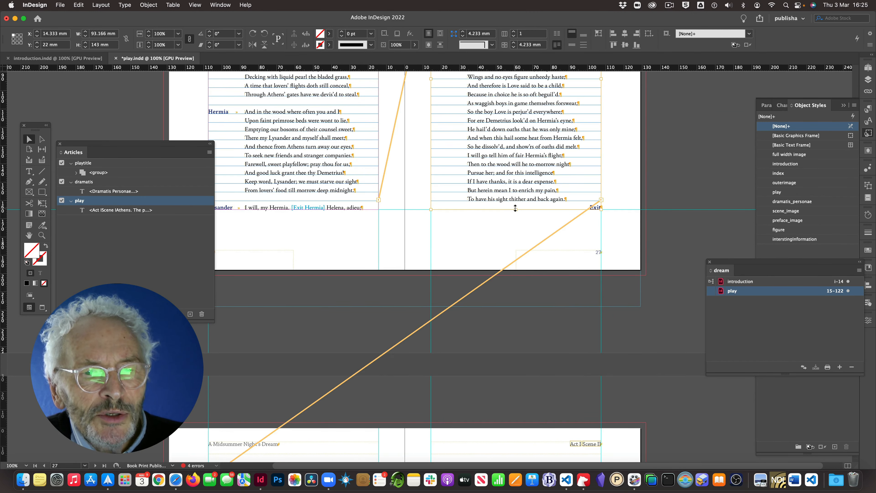
{"action": "left_click_drag", "start_coordinate": [515, 209], "coordinate": [512, 123]}
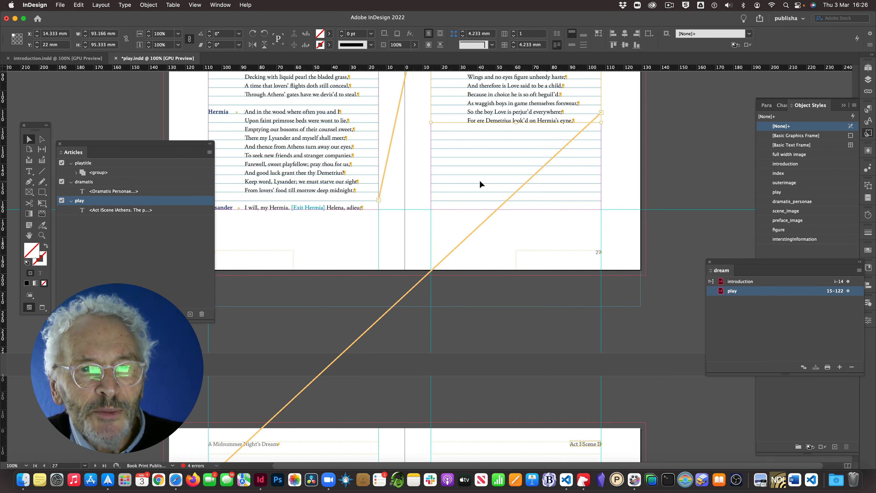
{"action": "scroll", "coordinate": [480, 181], "scroll_direction": "down", "scroll_amount": 10}
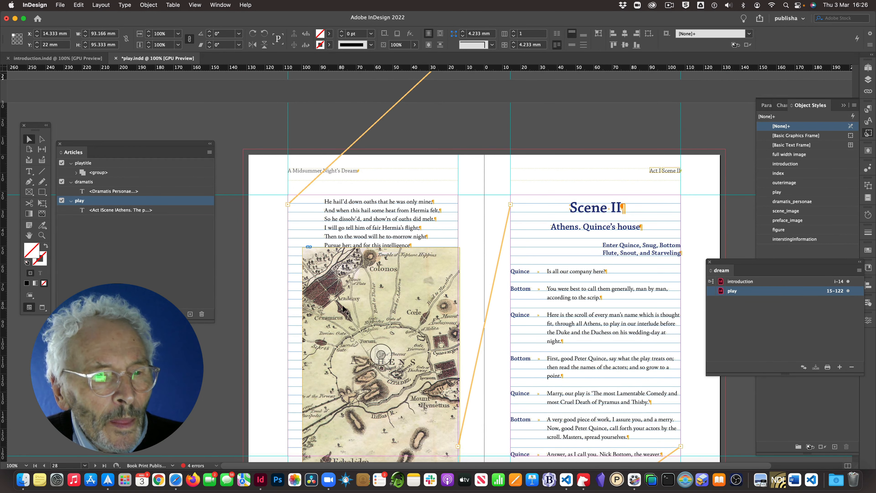
- Move the Athens map on page 28 down to about X −105 mm, Y 83 mm, below the Exit line
{"action": "left_click_drag", "start_coordinate": [351, 282], "coordinate": [342, 341]}
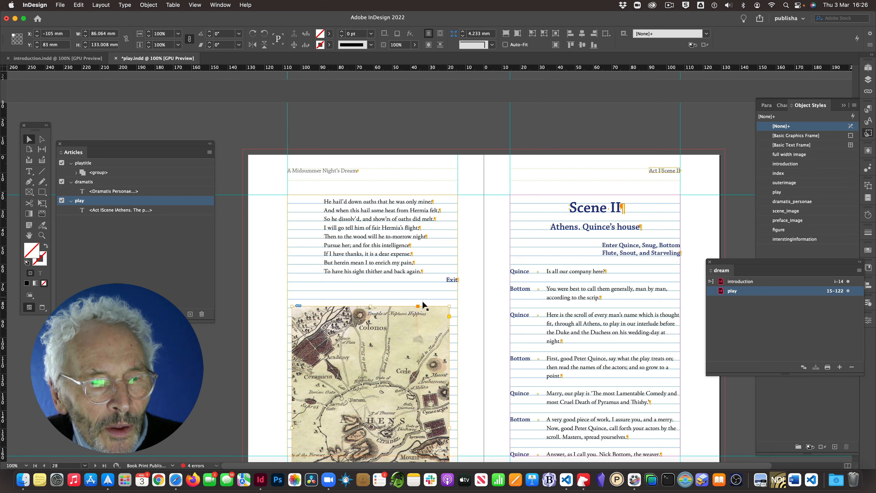
{"action": "left_click", "coordinate": [457, 281]}
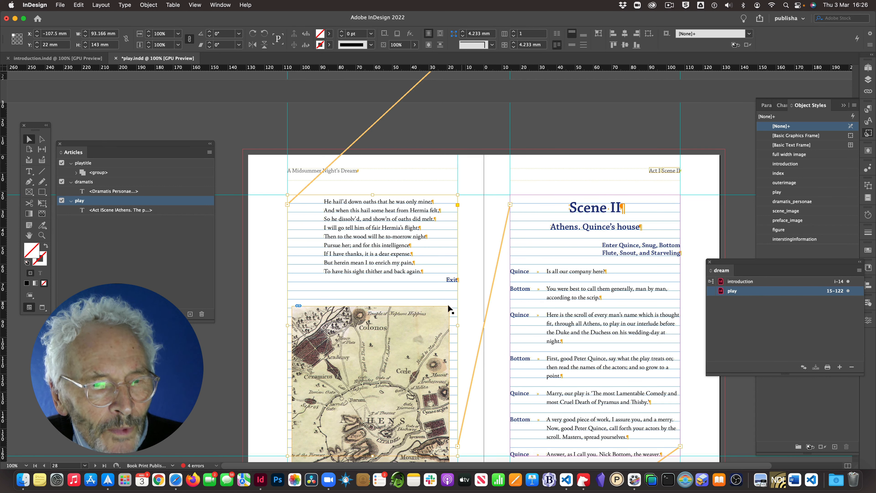
{"action": "left_click", "coordinate": [457, 301]}
{"action": "left_click", "coordinate": [424, 311]}
- Examine the characters at the end of the Exit line on page 28 and the paragraph style applied to it
{"action": "left_click", "coordinate": [454, 280]}
{"action": "double_click", "coordinate": [455, 279]}
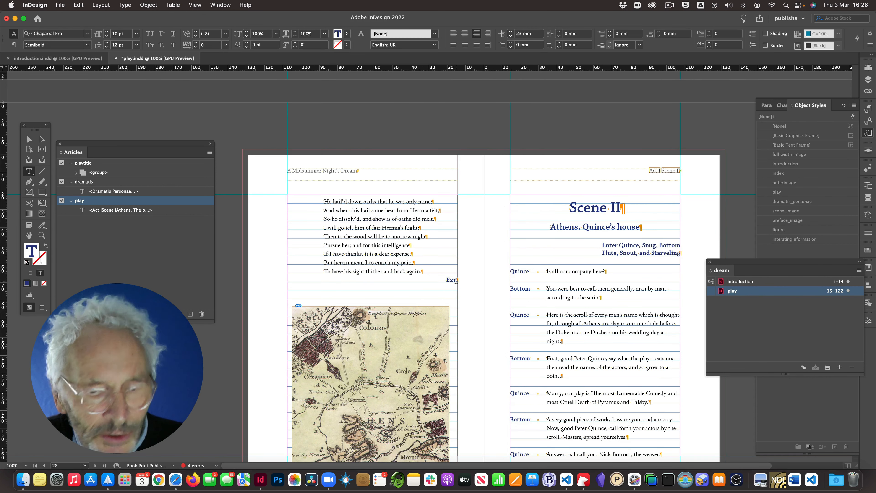
{"action": "key", "text": "Down"}
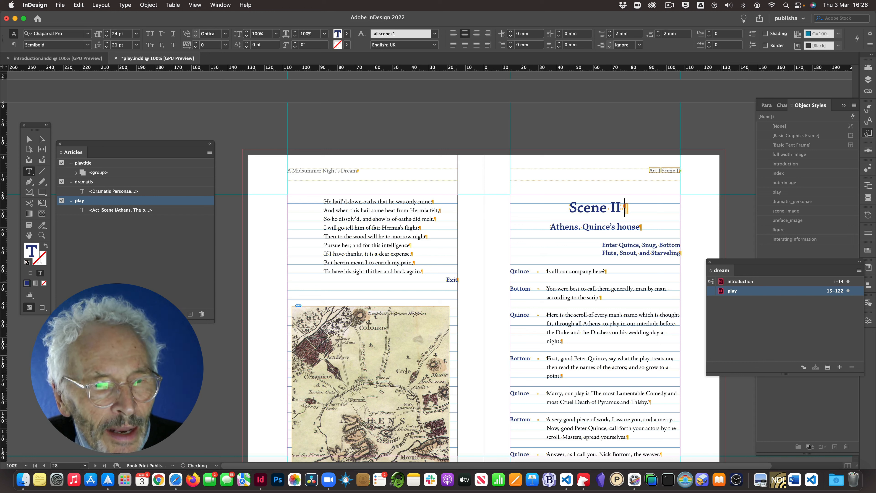
{"action": "left_click", "coordinate": [456, 279]}
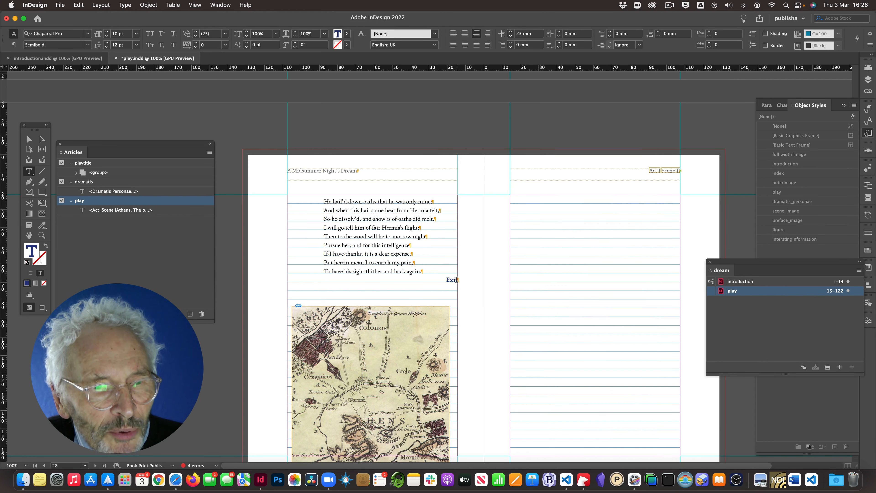
{"action": "key", "text": "shift+Right"}
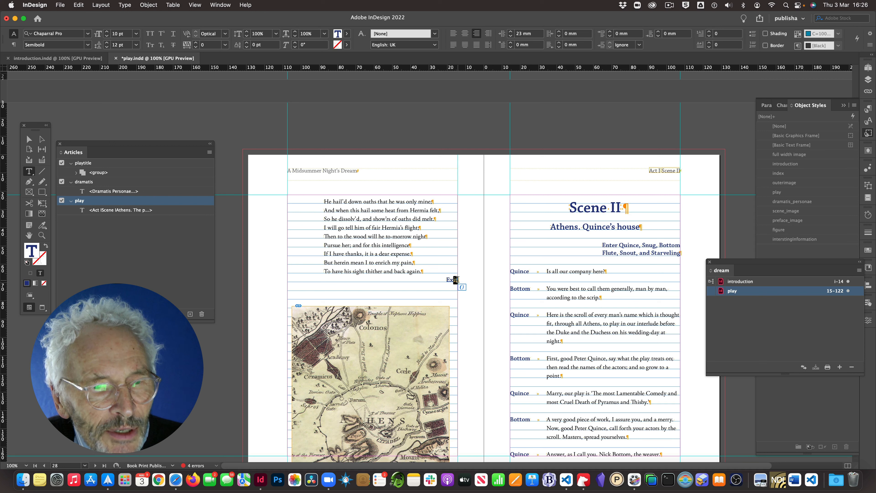
{"action": "left_click", "coordinate": [456, 285]}
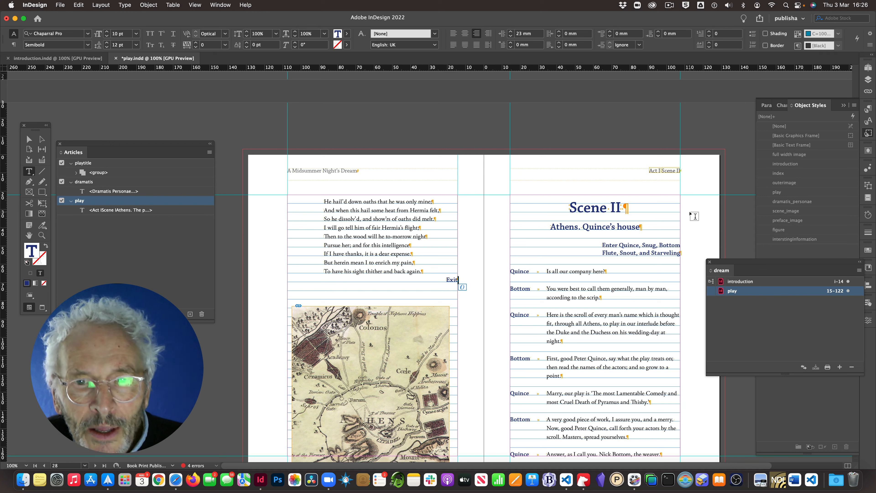
{"action": "left_click", "coordinate": [766, 105]}
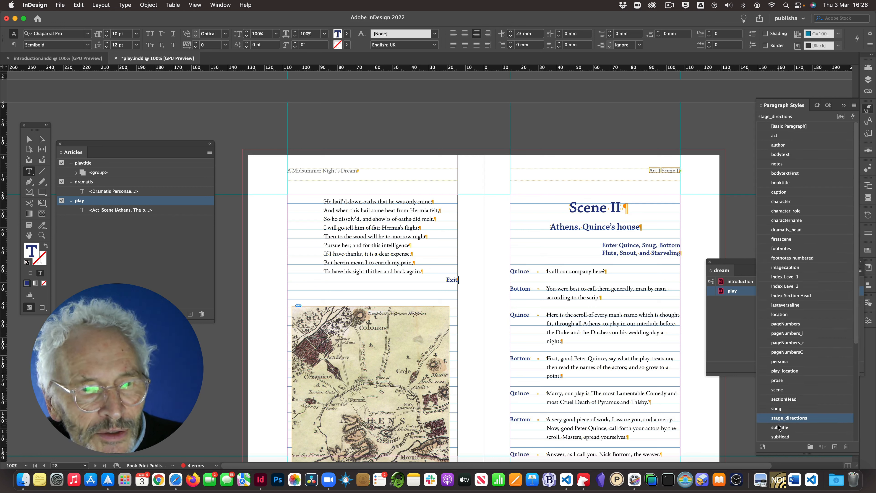
{"action": "left_click_drag", "start_coordinate": [446, 280], "coordinate": [463, 280]}
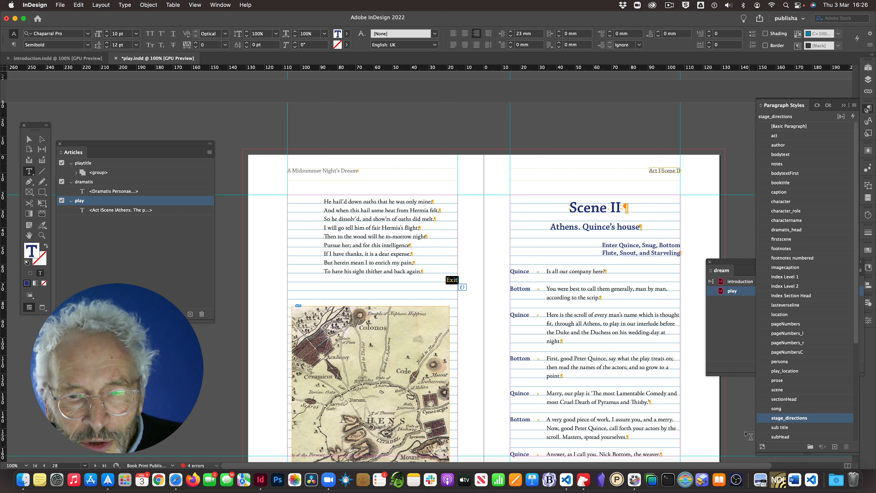
- Delete the break character after Exit on page 28, and undo the deletion
{"action": "left_click", "coordinate": [457, 279]}
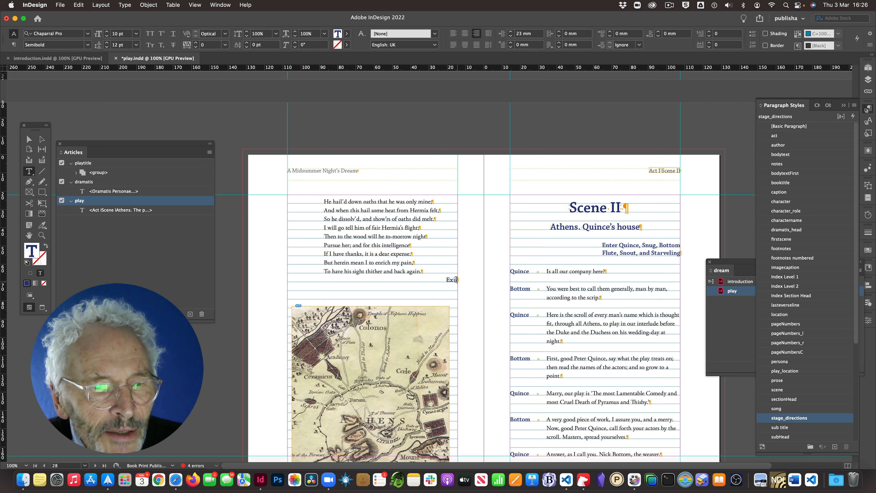
{"action": "left_click_drag", "start_coordinate": [459, 279], "coordinate": [460, 280]}
{"action": "left_click", "coordinate": [457, 280]}
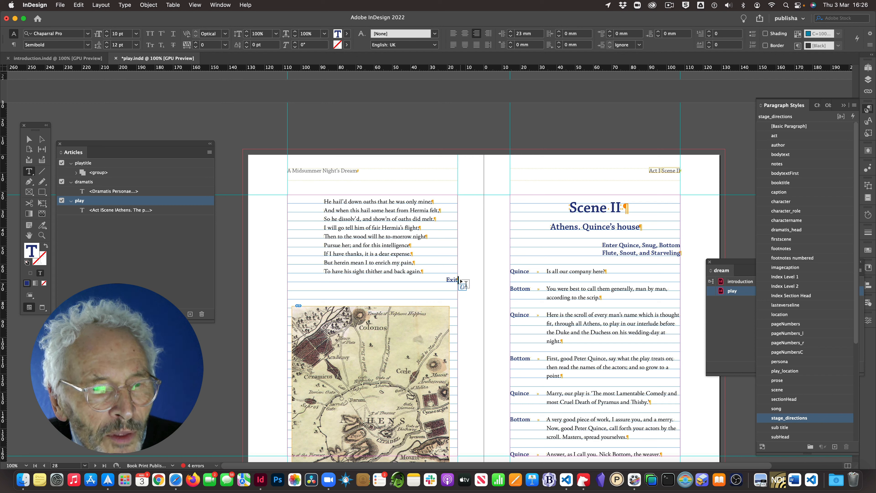
{"action": "key", "text": "Delete"}
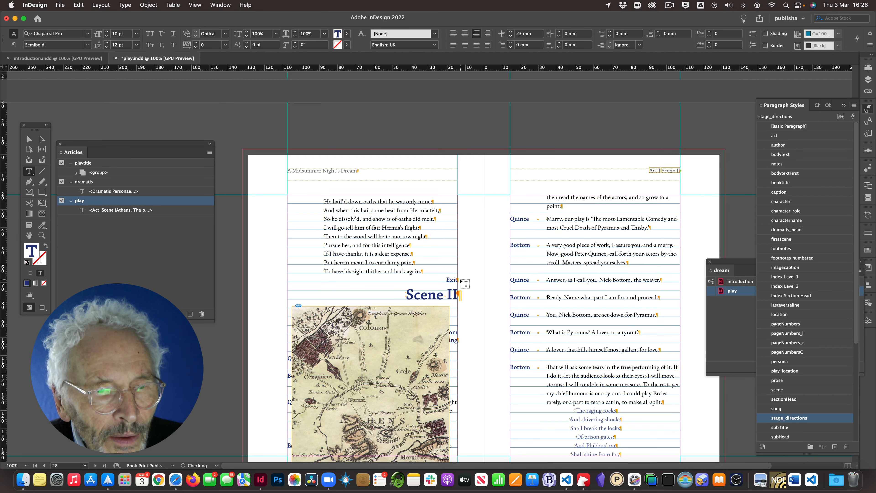
{"action": "key", "text": "super+z"}
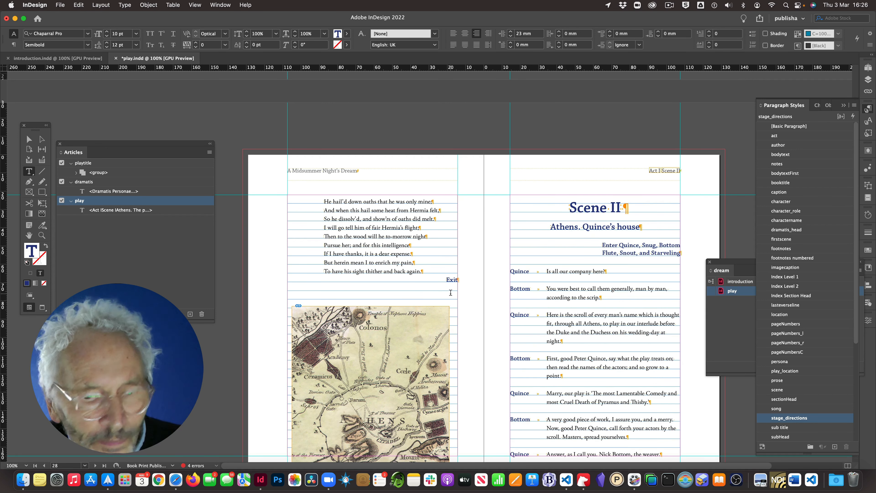
- Insert an empty paragraph directly after the Exit line on page 28
{"action": "left_click", "coordinate": [454, 280]}
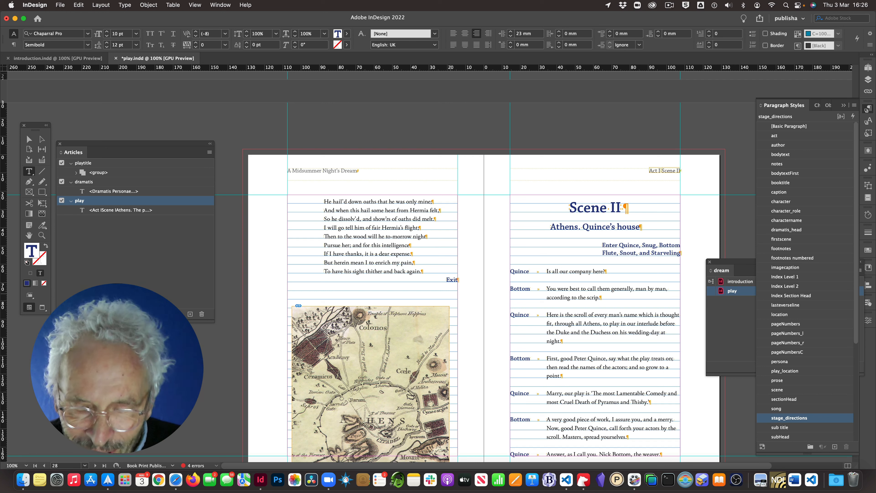
{"action": "key", "text": "Right"}
{"action": "key", "text": "Return"}
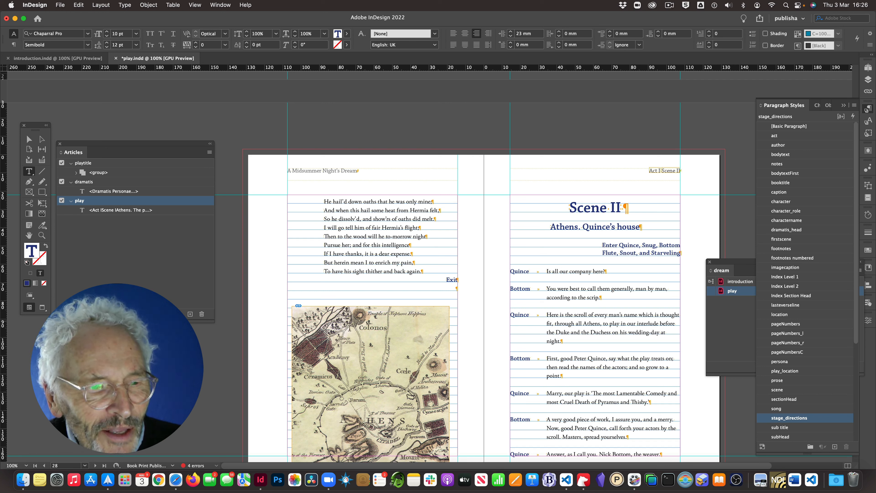
{"action": "key", "text": "Escape"}
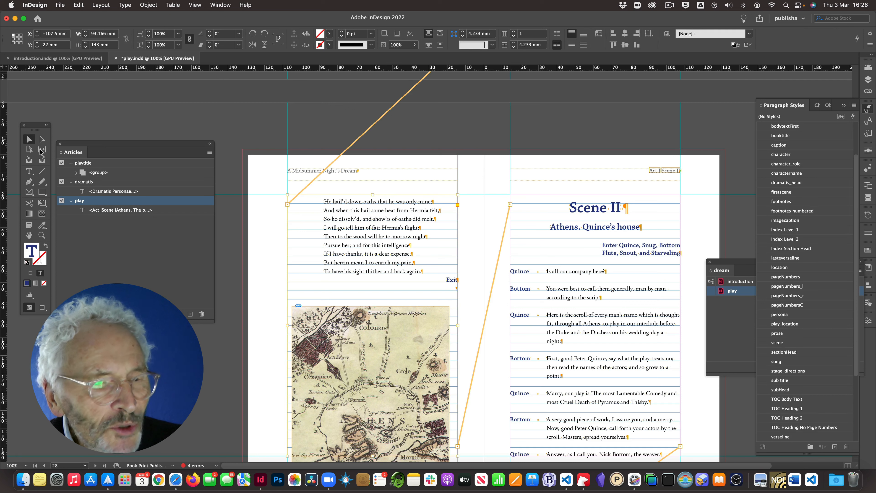
- Shift the Athens map sideways to about X −117 mm and anchor it to the empty paragraph below the Exit line
{"action": "left_click", "coordinate": [353, 324]}
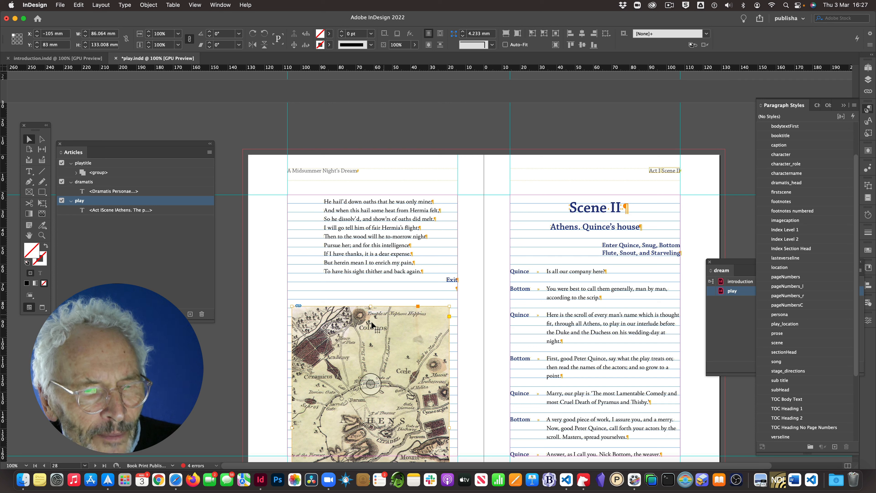
{"action": "left_click", "coordinate": [316, 293]}
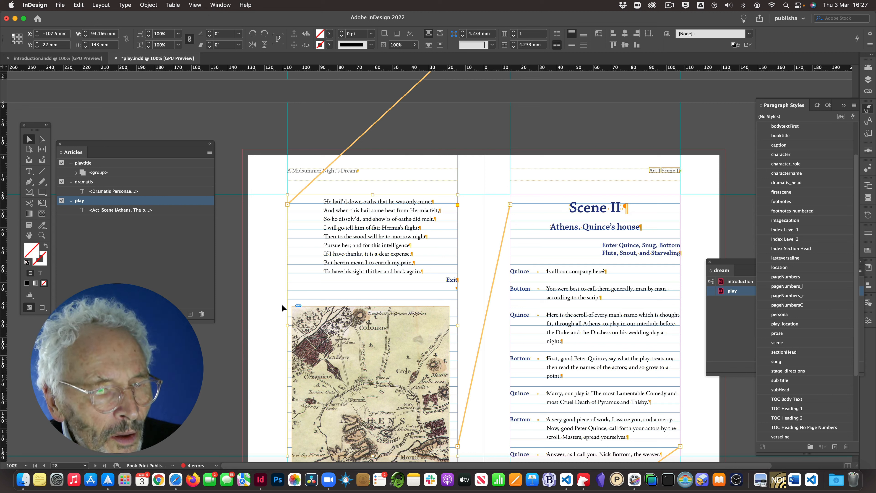
{"action": "left_click_drag", "start_coordinate": [322, 324], "coordinate": [312, 325]}
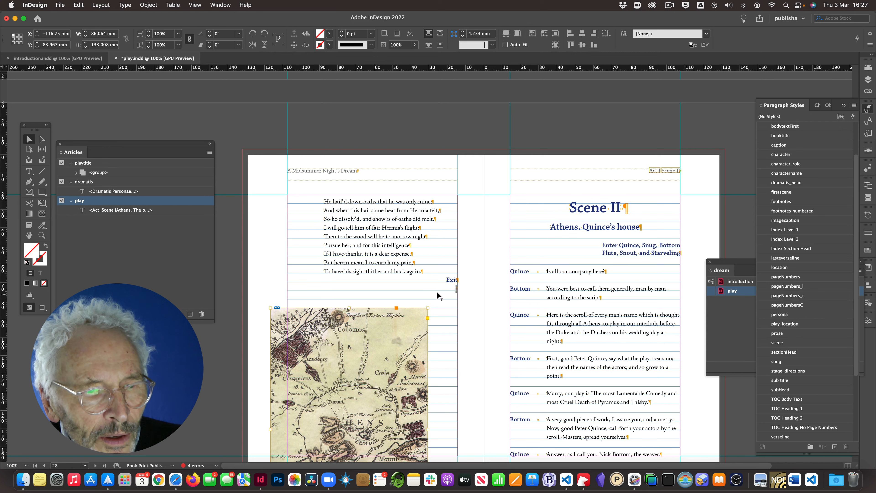
{"action": "left_click_drag", "start_coordinate": [454, 285], "coordinate": [457, 286]}
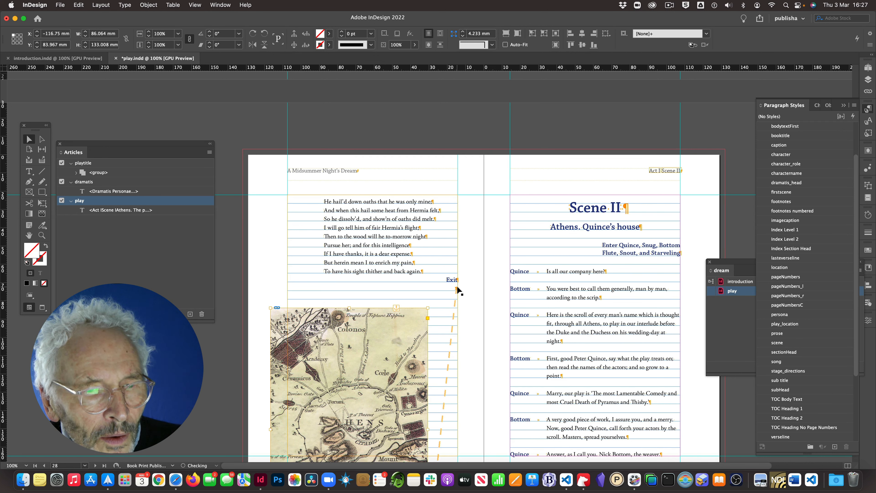
- Move the anchored Athens map up beneath the verse on page 28 and scale it proportionally to about 77 × 119 mm
{"action": "scroll", "coordinate": [244, 287], "scroll_direction": "down", "scroll_amount": 5}
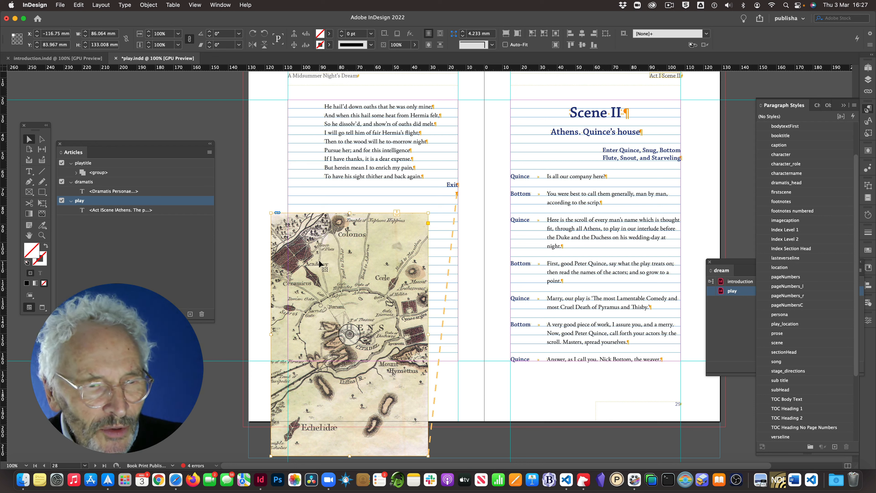
{"action": "left_click_drag", "start_coordinate": [321, 252], "coordinate": [331, 233]}
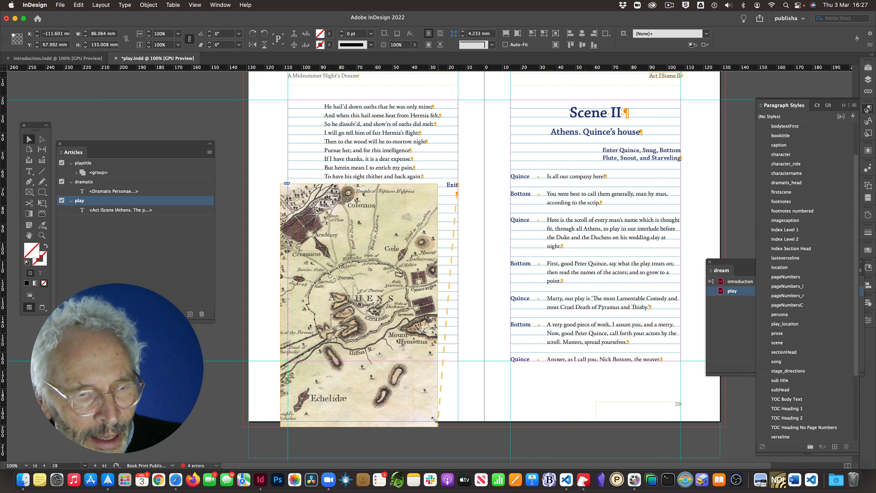
{"action": "left_click_drag", "start_coordinate": [437, 427], "coordinate": [426, 409]}
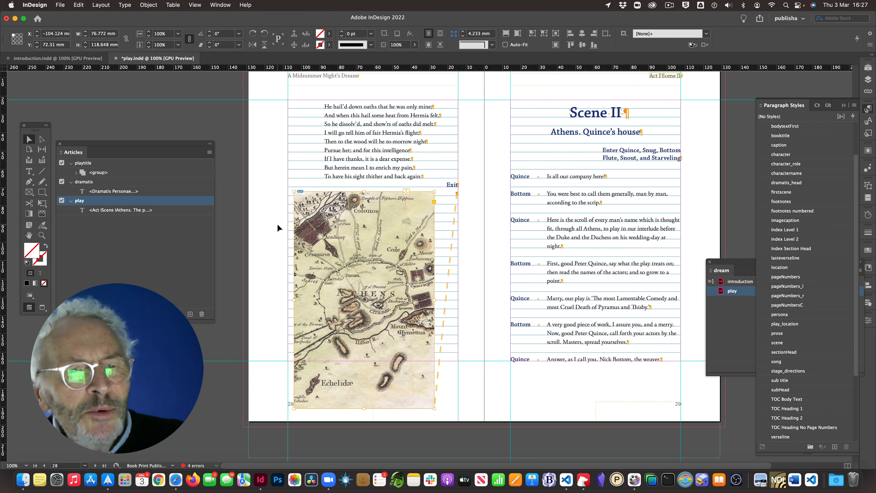
{"action": "scroll", "coordinate": [374, 234], "scroll_direction": "up", "scroll_amount": 4}
{"action": "scroll", "coordinate": [374, 233], "scroll_direction": "down", "scroll_amount": 3}
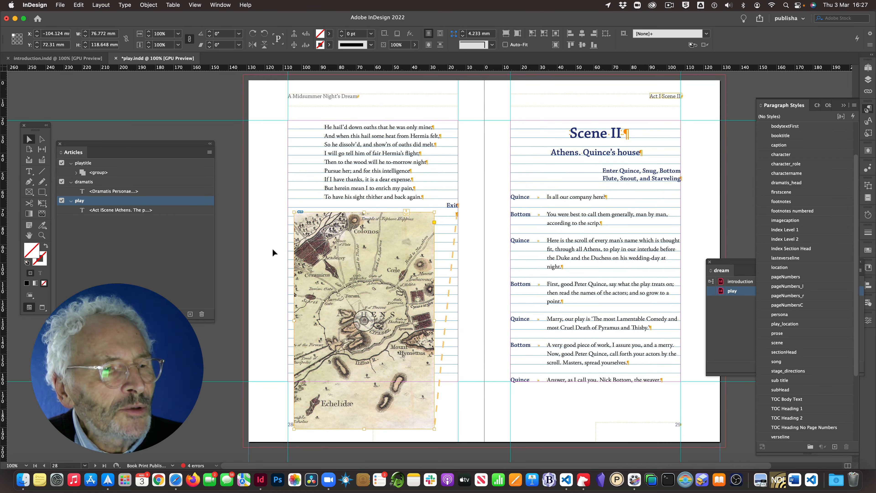
- Clear the article selection and look back through the play to its title page and the Dramatis Personae page
{"action": "left_click", "coordinate": [161, 257]}
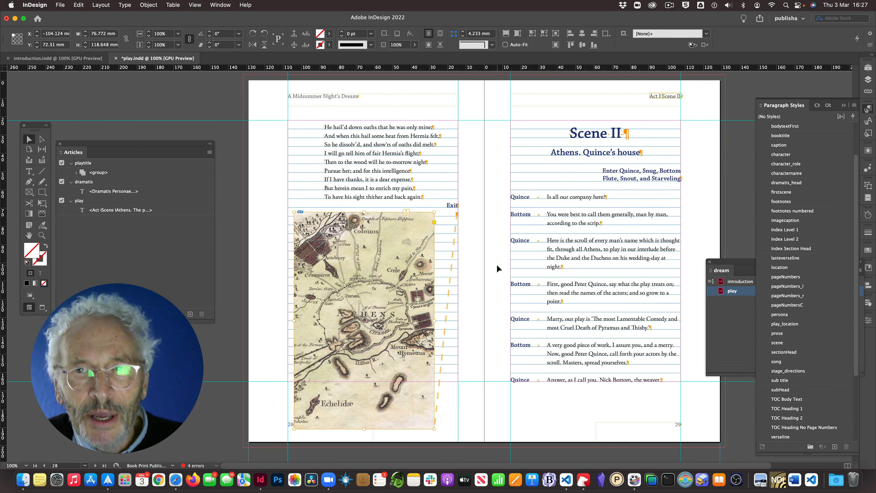
{"action": "scroll", "coordinate": [496, 263], "scroll_direction": "up", "scroll_amount": 15}
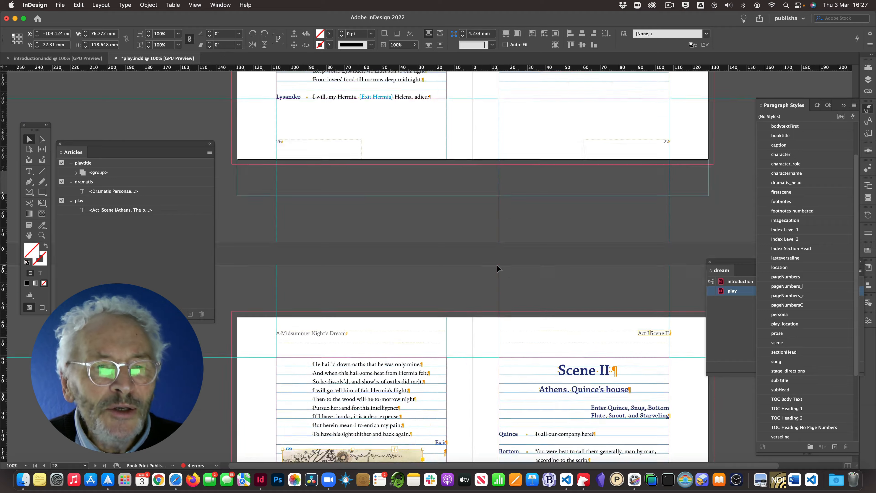
{"action": "scroll", "coordinate": [496, 263], "scroll_direction": "up", "scroll_amount": 20}
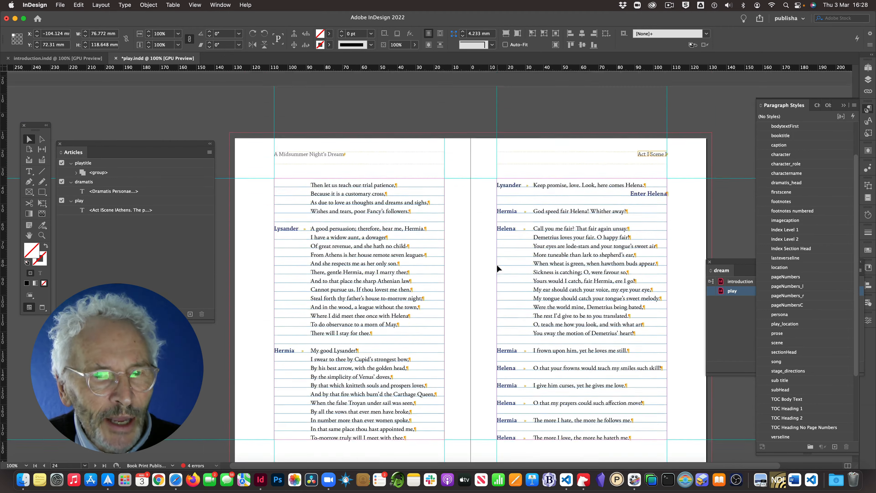
{"action": "scroll", "coordinate": [497, 266], "scroll_direction": "up", "scroll_amount": 15}
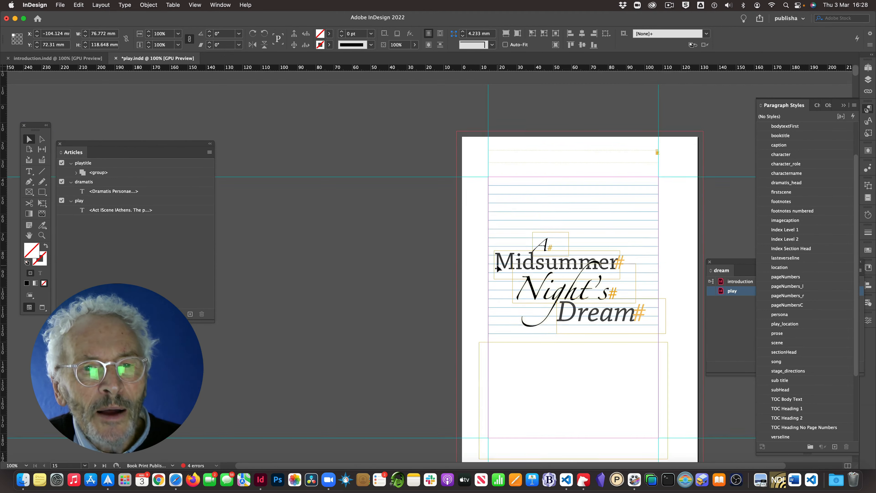
{"action": "scroll", "coordinate": [497, 269], "scroll_direction": "up", "scroll_amount": 3}
{"action": "scroll", "coordinate": [498, 268], "scroll_direction": "down", "scroll_amount": 10}
{"action": "scroll", "coordinate": [497, 265], "scroll_direction": "down", "scroll_amount": 12}
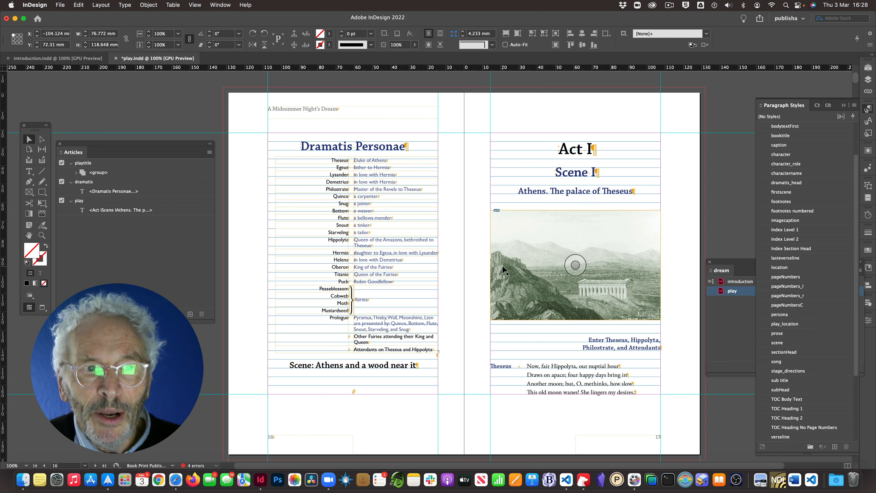
- Set the EPUB and HTML export tag of the Dramatis Personae frame's object style to section with class dramatis
{"action": "left_click", "coordinate": [320, 177]}
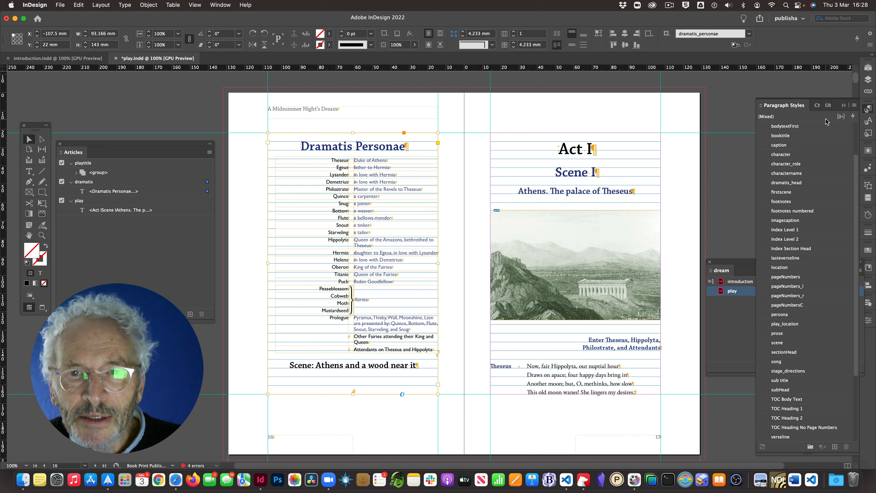
{"action": "left_click", "coordinate": [827, 105]}
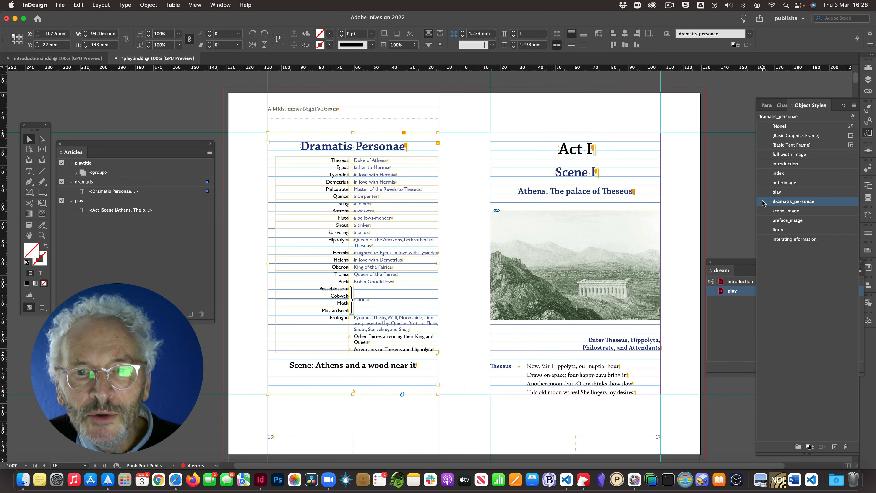
{"action": "double_click", "coordinate": [762, 203]}
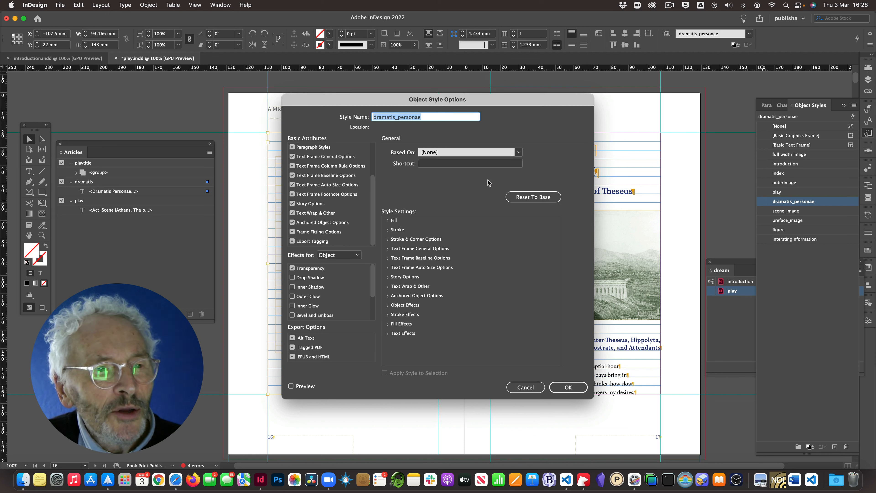
{"action": "left_click", "coordinate": [319, 241]}
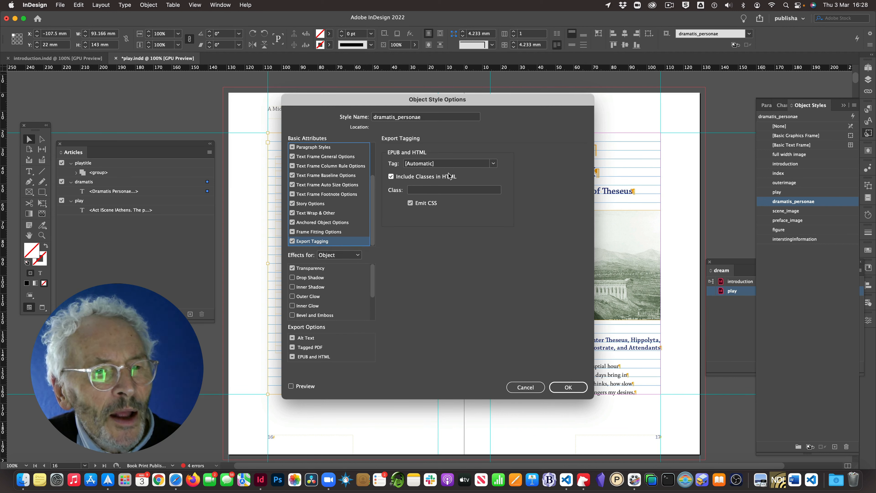
{"action": "left_click_drag", "start_coordinate": [449, 164], "coordinate": [401, 164]}
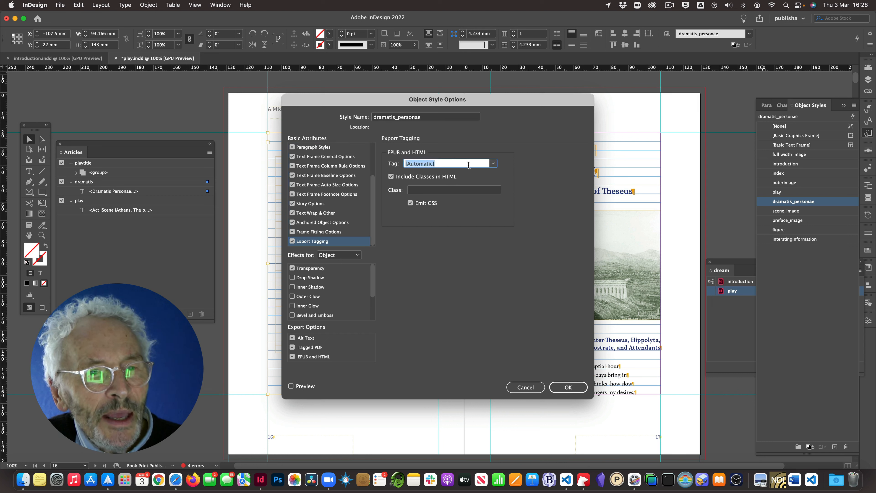
{"action": "type", "text": "section"}
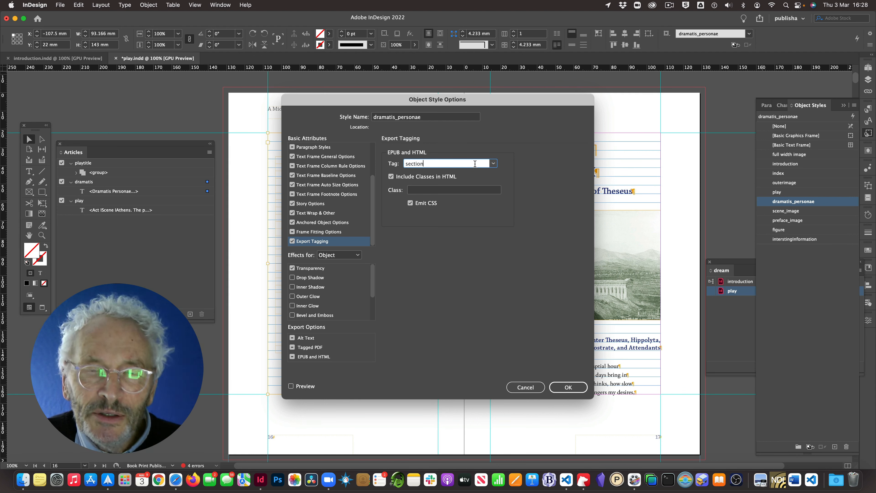
{"action": "left_click", "coordinate": [415, 190]}
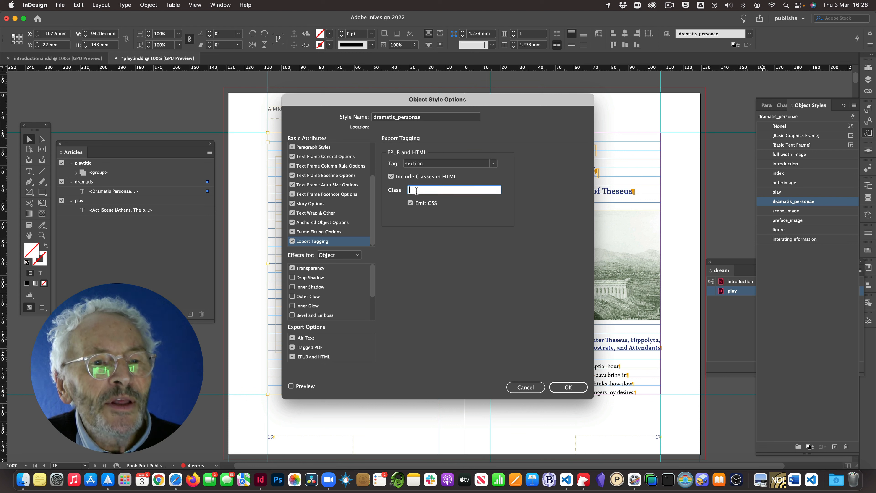
{"action": "type", "text": "dramatis"}
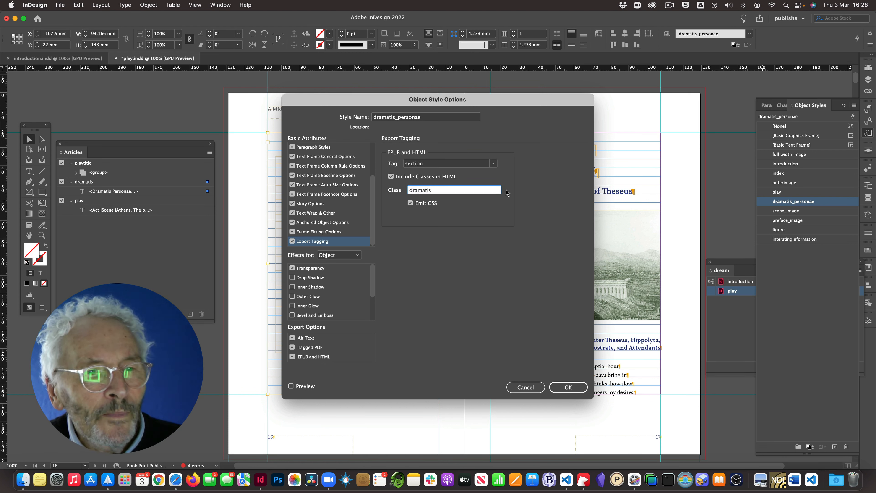
{"action": "left_click", "coordinate": [568, 387]}
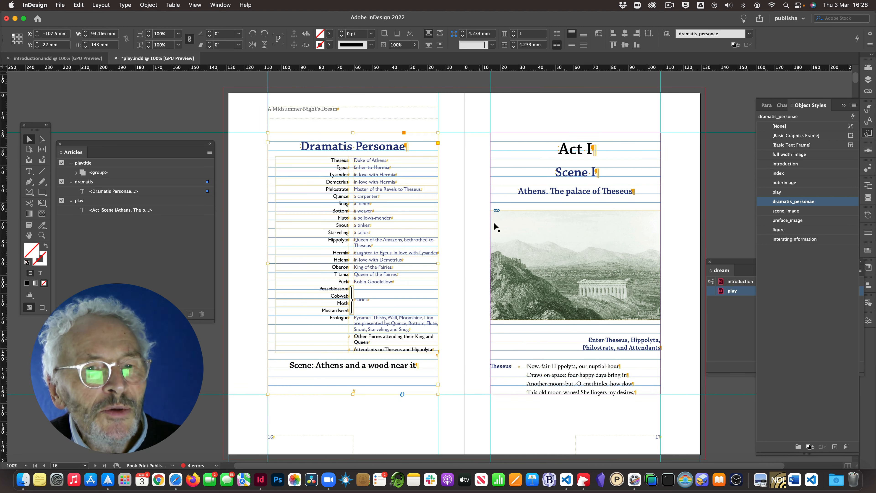
- Apply the play object style to the Act I text frame and set the style's export tag to section with class play
{"action": "left_click", "coordinate": [496, 227]}
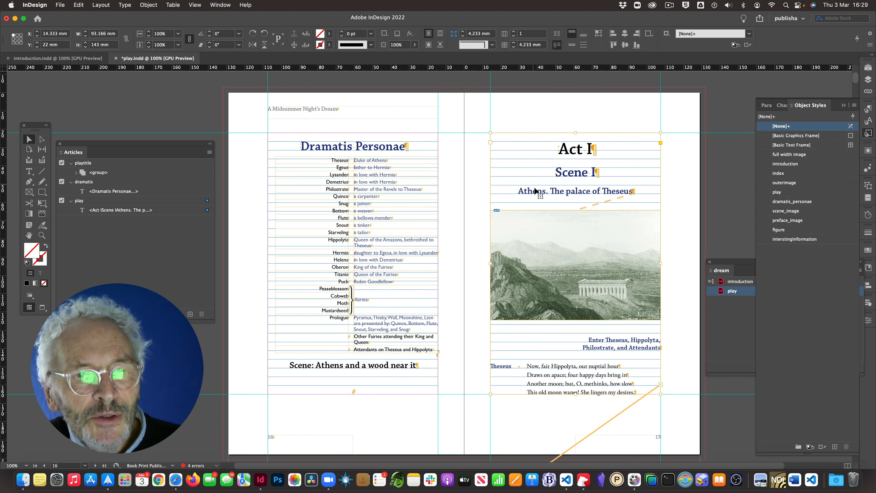
{"action": "left_click", "coordinate": [786, 192]}
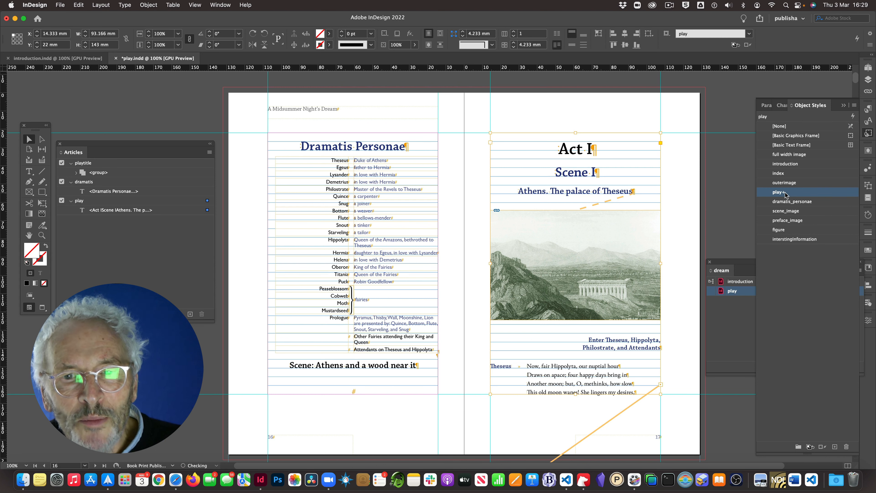
{"action": "double_click", "coordinate": [766, 193]}
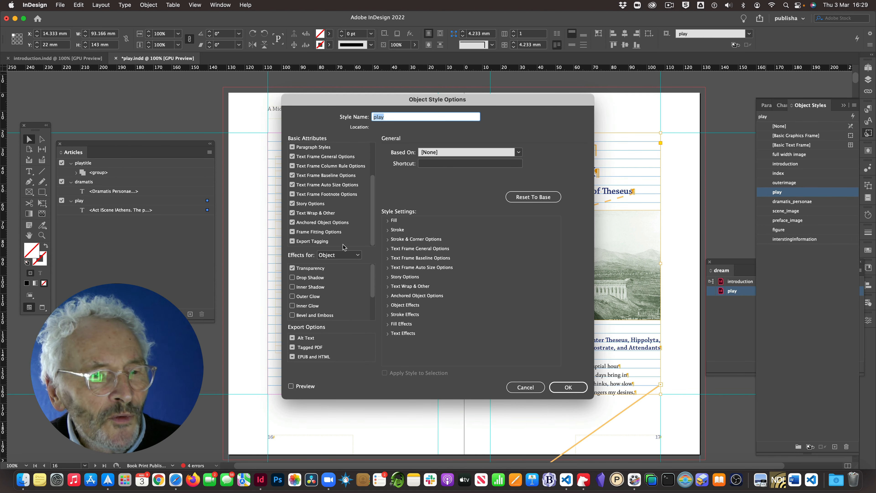
{"action": "left_click", "coordinate": [321, 242]}
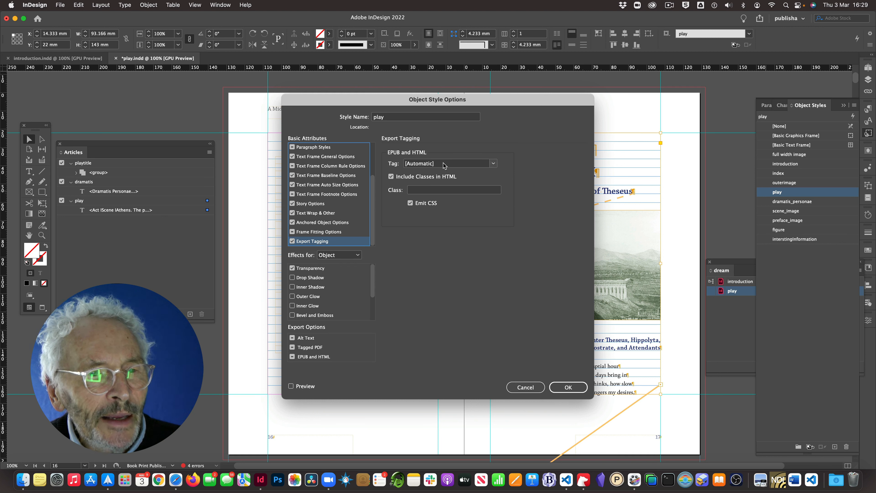
{"action": "left_click", "coordinate": [431, 164]}
{"action": "left_click_drag", "start_coordinate": [431, 164], "coordinate": [404, 165]}
{"action": "type", "text": "section"}
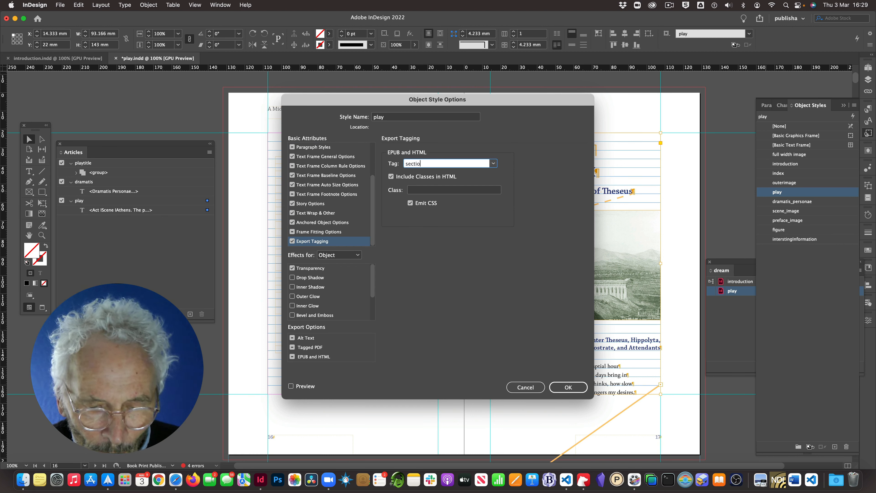
{"action": "left_click", "coordinate": [415, 189]}
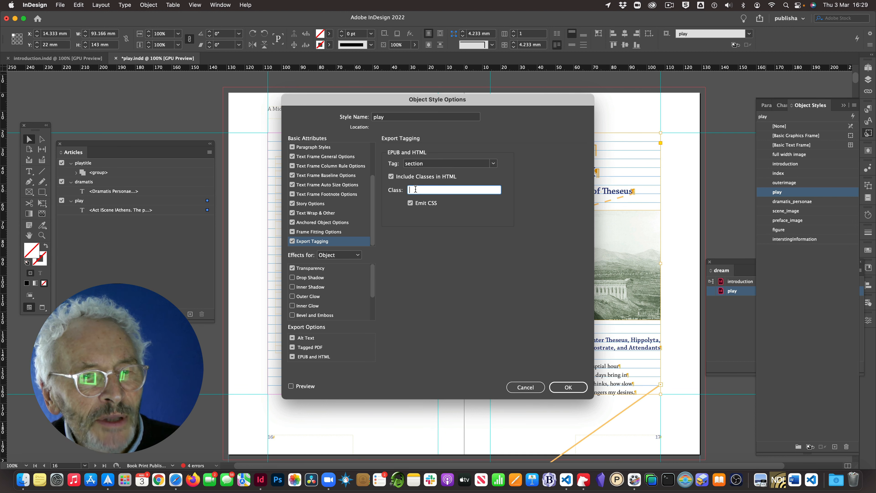
{"action": "type", "text": "play"}
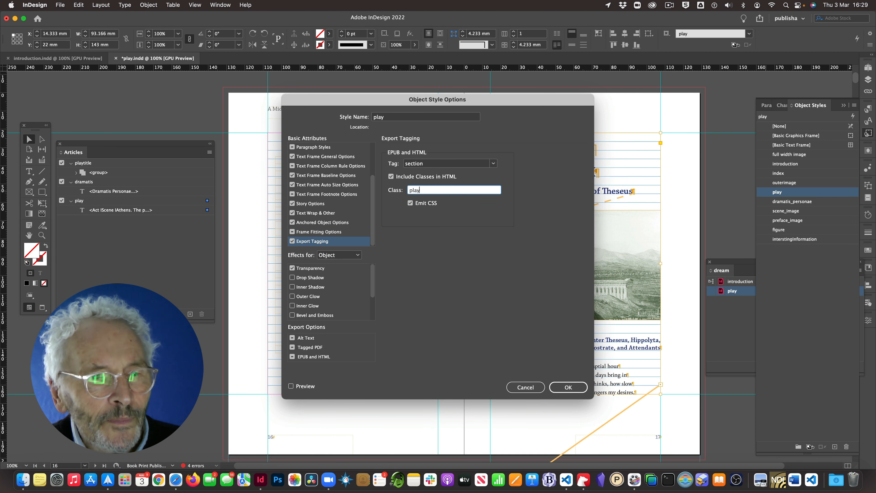
{"action": "left_click", "coordinate": [568, 386]}
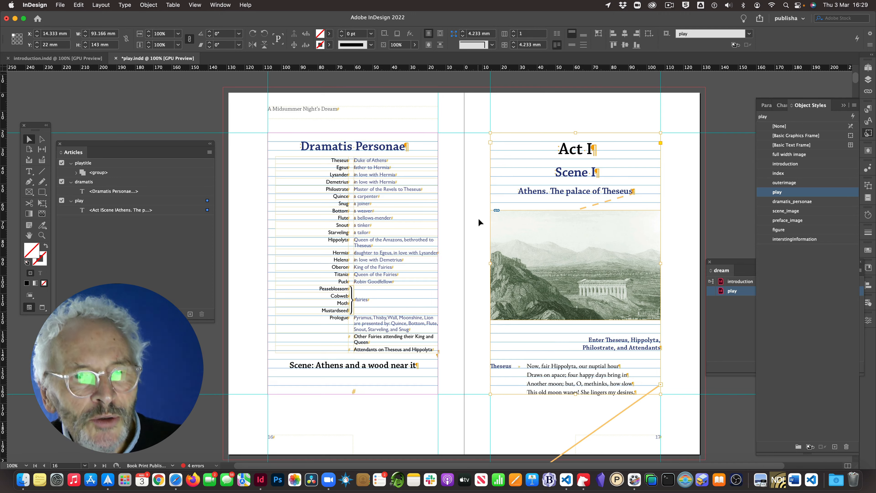
- Switch to introduction.indd and apply the introduction object style to the frame titled The Life of Shakespeare
{"action": "scroll", "coordinate": [478, 217], "scroll_direction": "up", "scroll_amount": 10}
{"action": "scroll", "coordinate": [479, 218], "scroll_direction": "up", "scroll_amount": 5}
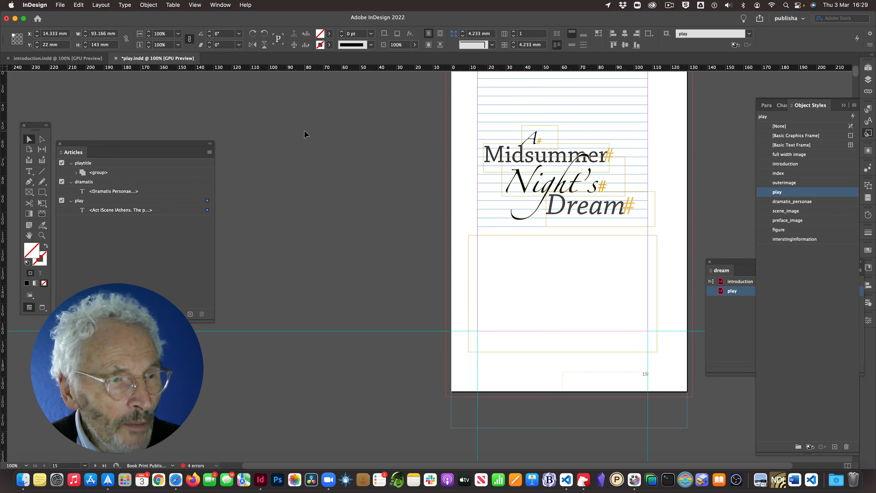
{"action": "left_click", "coordinate": [73, 59]}
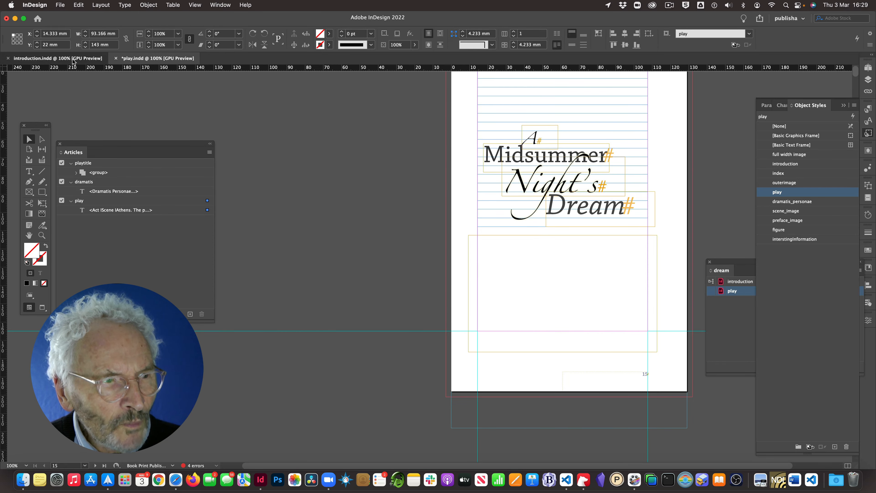
{"action": "scroll", "coordinate": [387, 200], "scroll_direction": "up", "scroll_amount": 20}
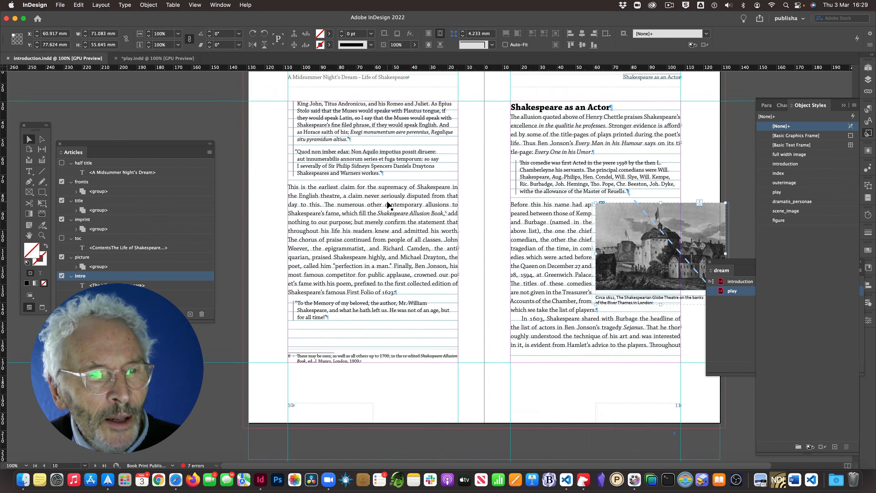
{"action": "scroll", "coordinate": [386, 201], "scroll_direction": "up", "scroll_amount": 20}
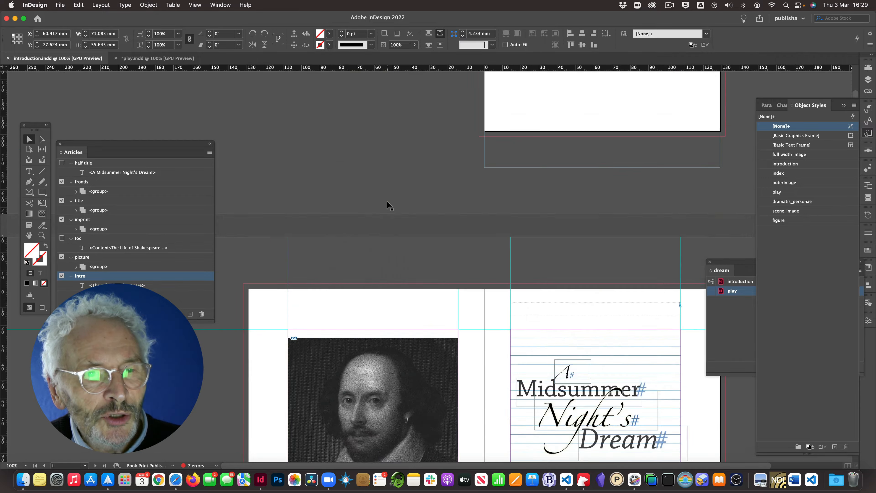
{"action": "scroll", "coordinate": [387, 202], "scroll_direction": "down", "scroll_amount": 12}
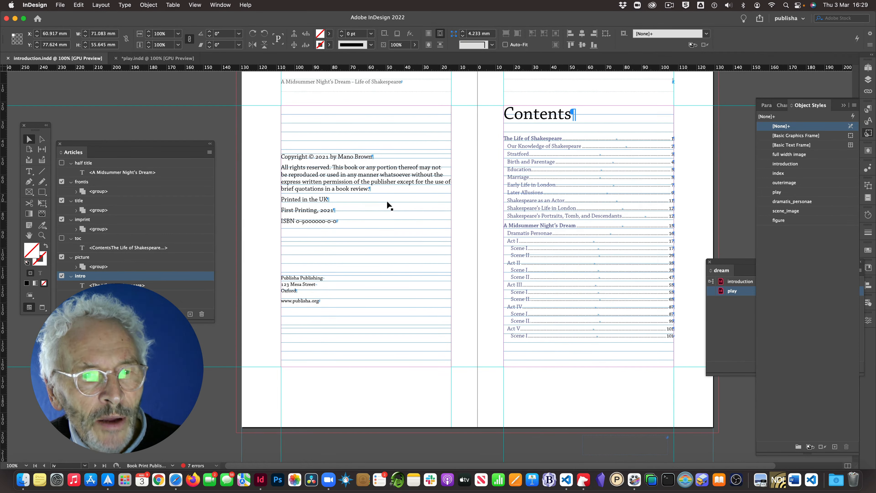
{"action": "scroll", "coordinate": [386, 201], "scroll_direction": "down", "scroll_amount": 8}
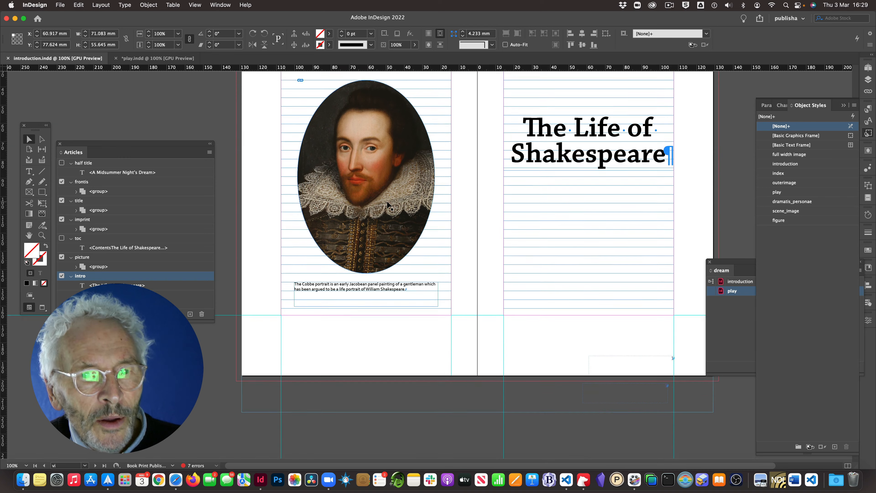
{"action": "left_click", "coordinate": [551, 145]}
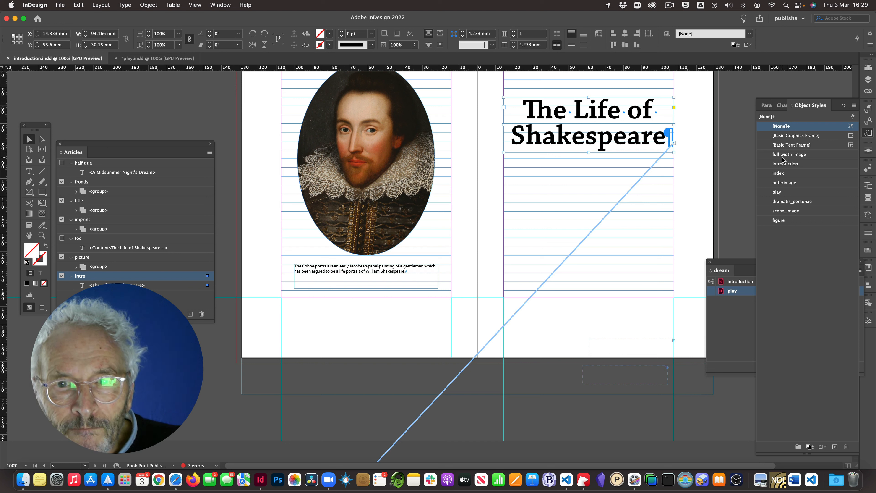
{"action": "left_click", "coordinate": [780, 164]}
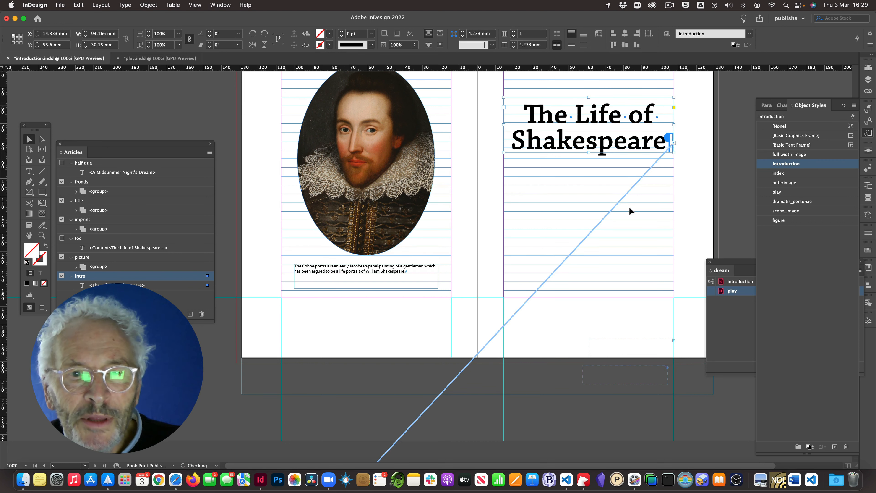
- Set the introduction object style's EPUB and HTML export tag to section with class introduction
{"action": "double_click", "coordinate": [764, 166]}
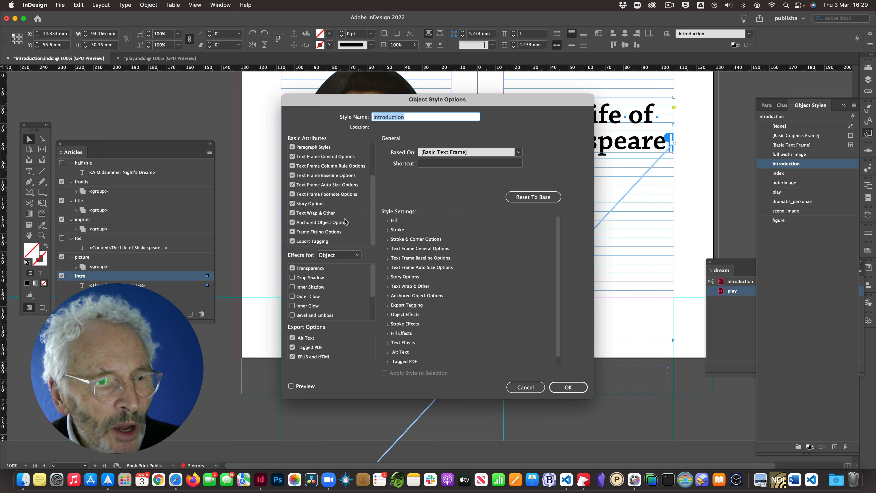
{"action": "left_click", "coordinate": [315, 241]}
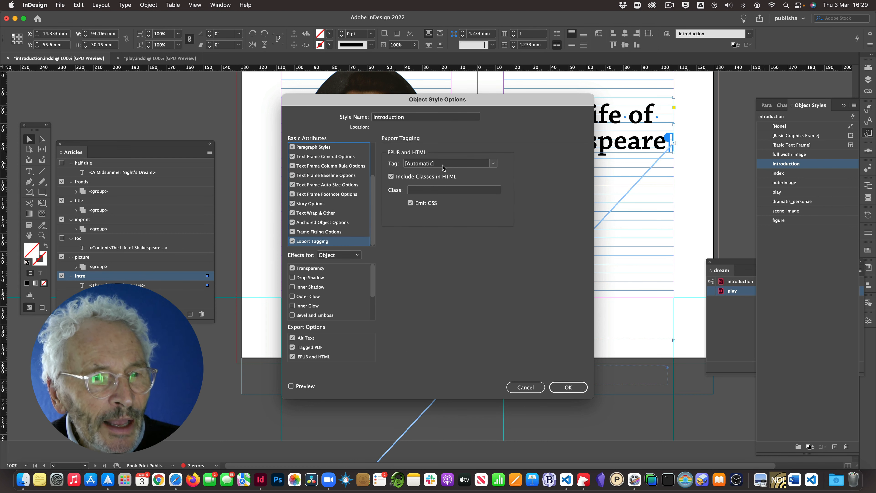
{"action": "left_click_drag", "start_coordinate": [443, 166], "coordinate": [403, 167]}
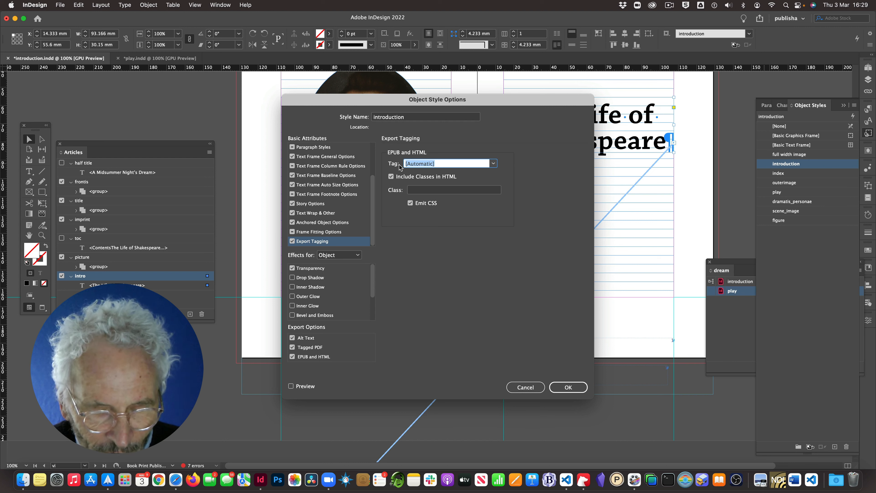
{"action": "type", "text": "section"}
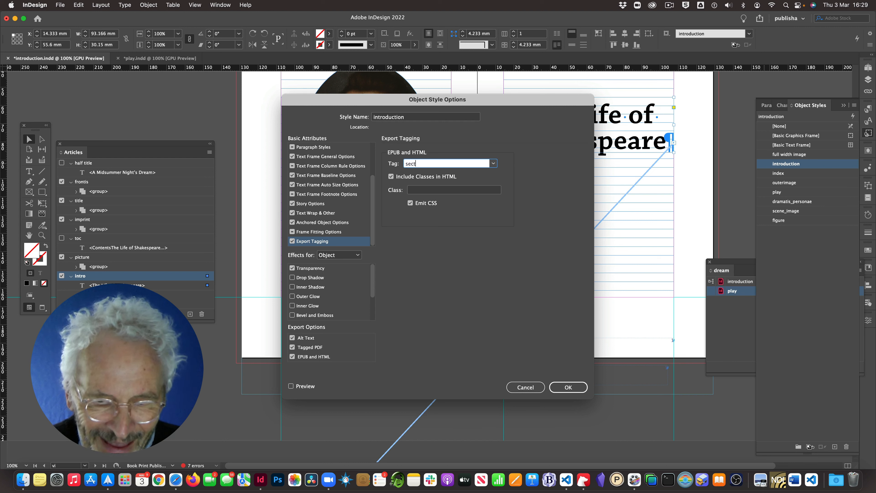
{"action": "left_click", "coordinate": [416, 189]}
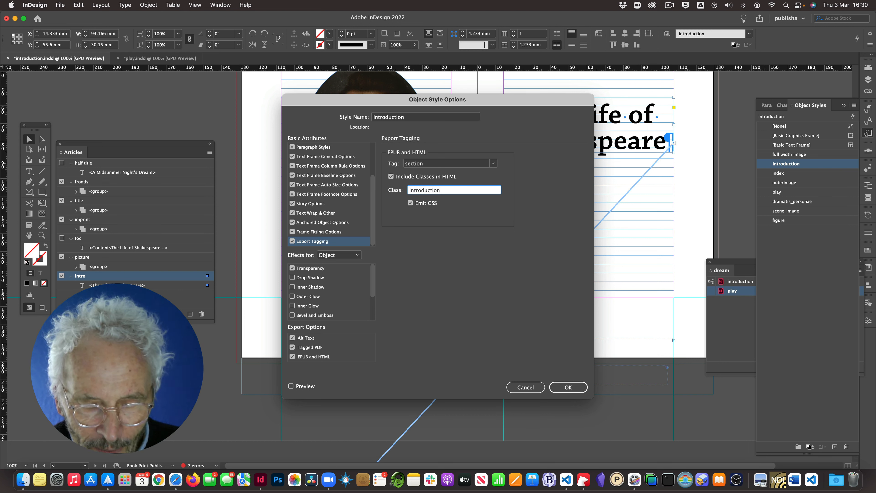
{"action": "left_click", "coordinate": [555, 385]}
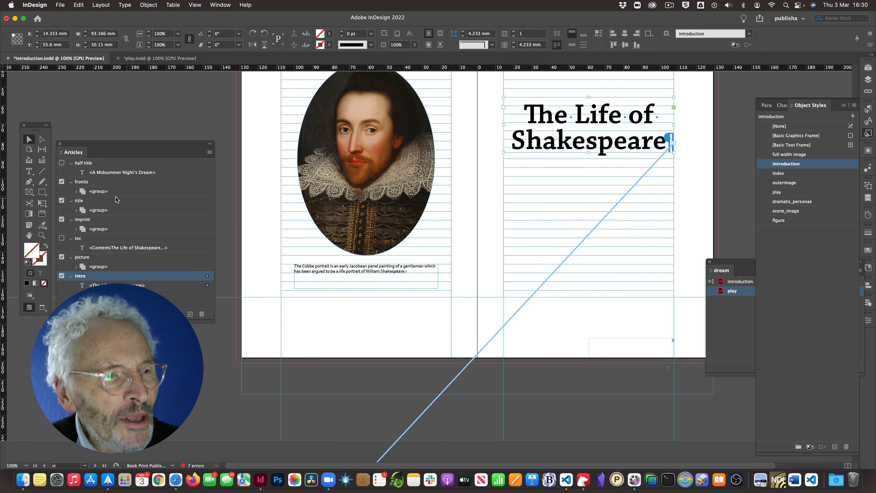
- Switch to play.indd and set the EPUB and HTML export tag of the Act I picture's scene_image object style to figure
{"action": "double_click", "coordinate": [744, 290]}
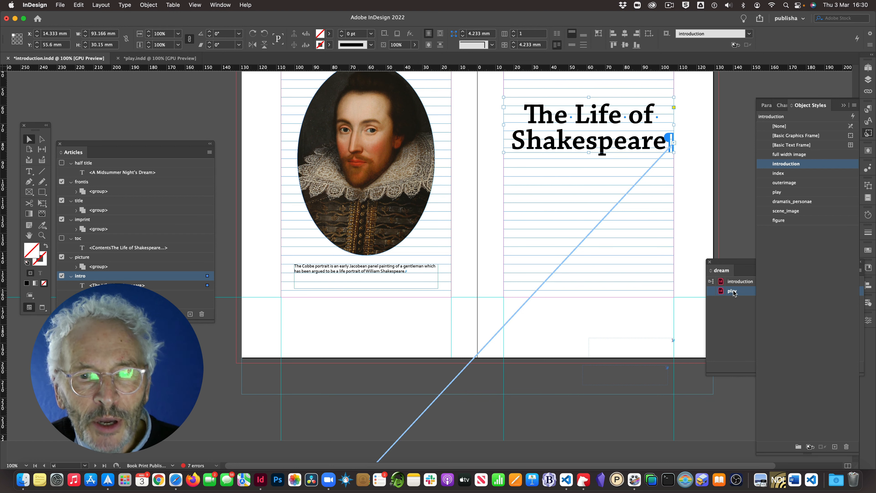
{"action": "scroll", "coordinate": [558, 215], "scroll_direction": "down", "scroll_amount": 5}
{"action": "scroll", "coordinate": [561, 211], "scroll_direction": "down", "scroll_amount": 5}
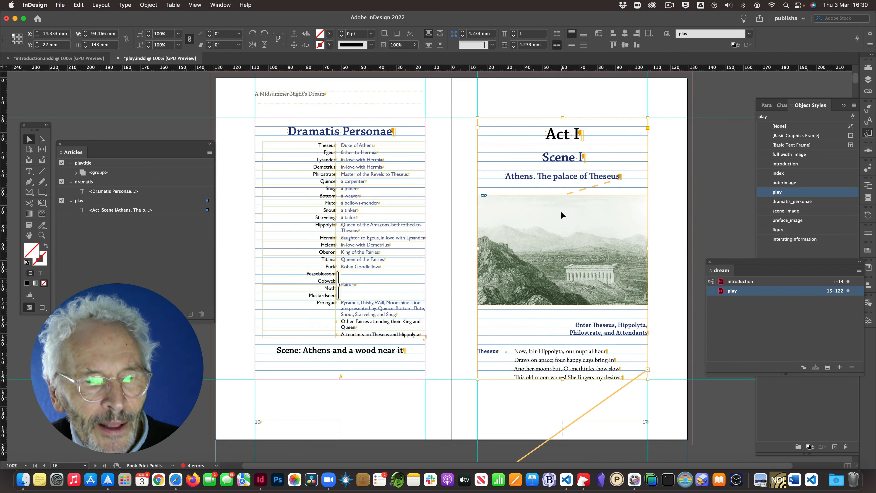
{"action": "left_click", "coordinate": [506, 204]}
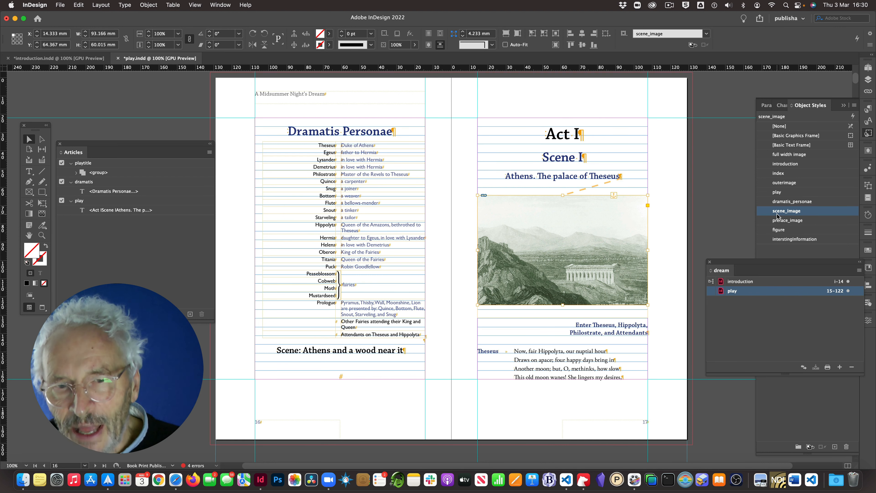
{"action": "double_click", "coordinate": [764, 212]}
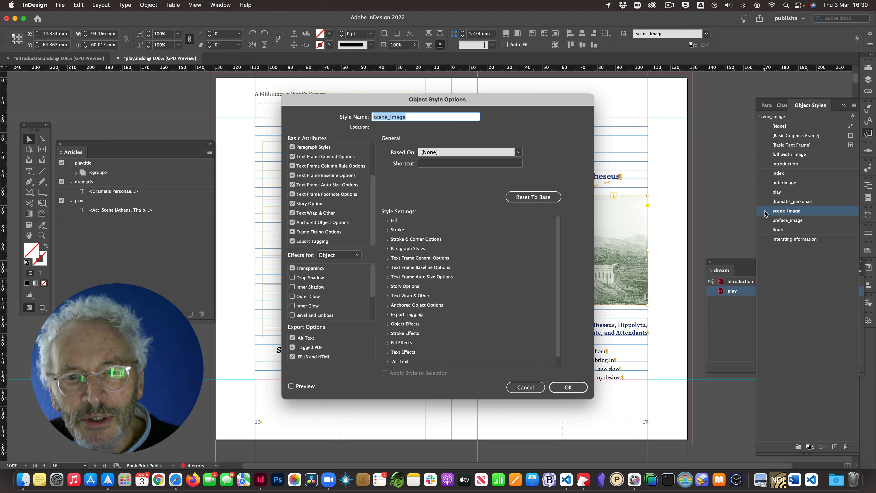
{"action": "left_click", "coordinate": [320, 240]}
{"action": "double_click", "coordinate": [405, 163]}
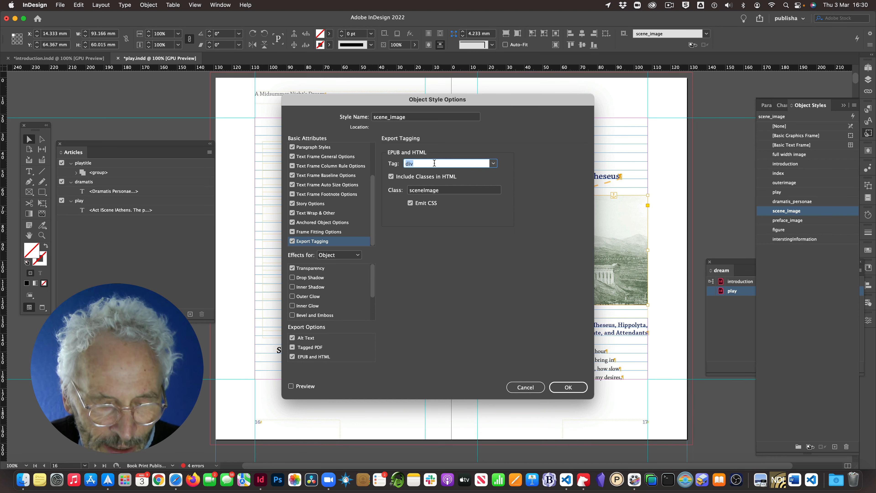
{"action": "type", "text": "figure"}
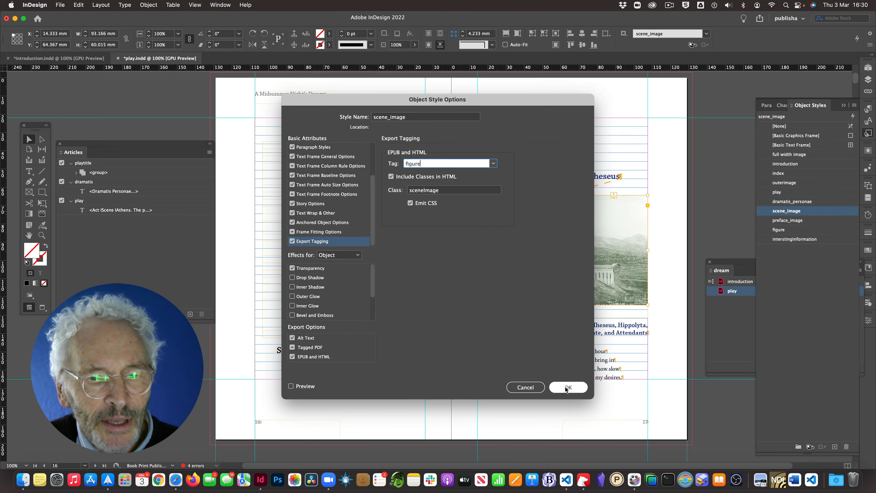
{"action": "left_click", "coordinate": [554, 383]}
- Apply the scene_image object style to the anchored map of Athens on page 28
{"action": "scroll", "coordinate": [451, 195], "scroll_direction": "down", "scroll_amount": 15}
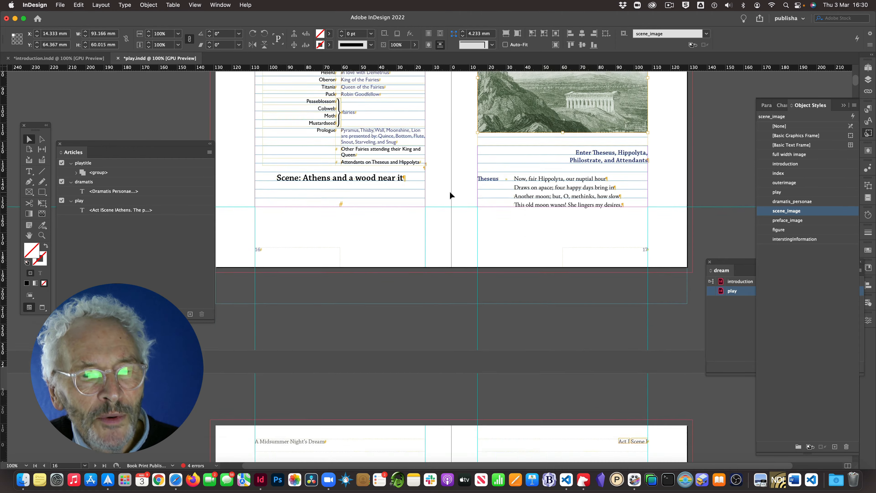
{"action": "scroll", "coordinate": [449, 191], "scroll_direction": "down", "scroll_amount": 20}
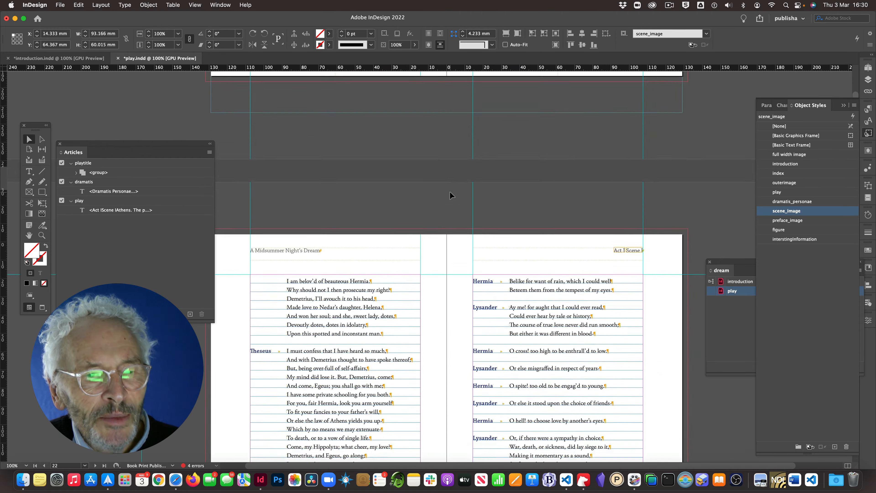
{"action": "scroll", "coordinate": [449, 191], "scroll_direction": "down", "scroll_amount": 20}
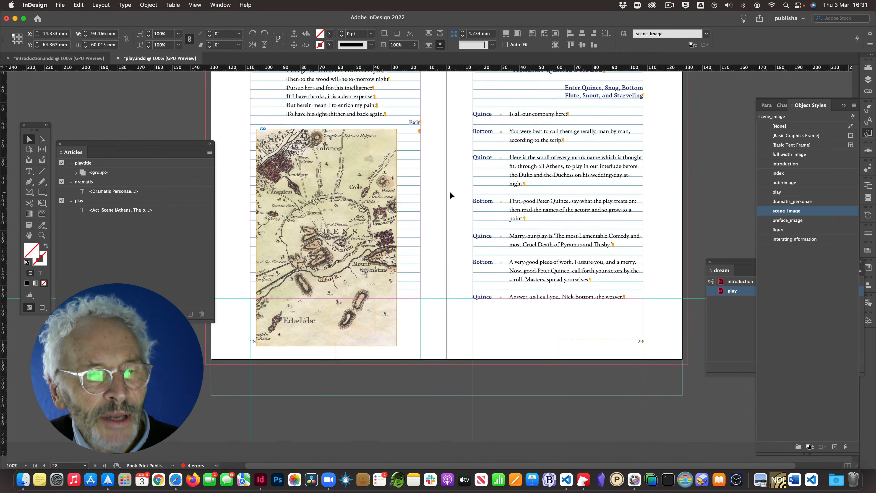
{"action": "left_click", "coordinate": [361, 153]}
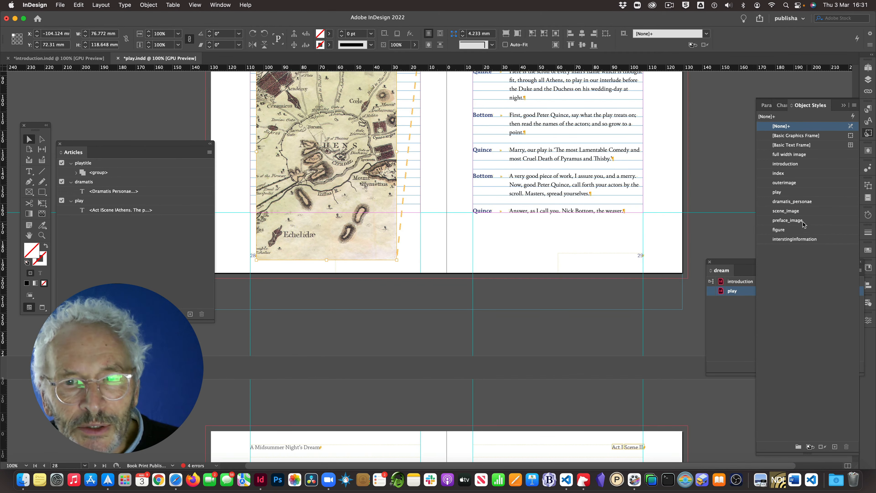
{"action": "left_click", "coordinate": [797, 211]}
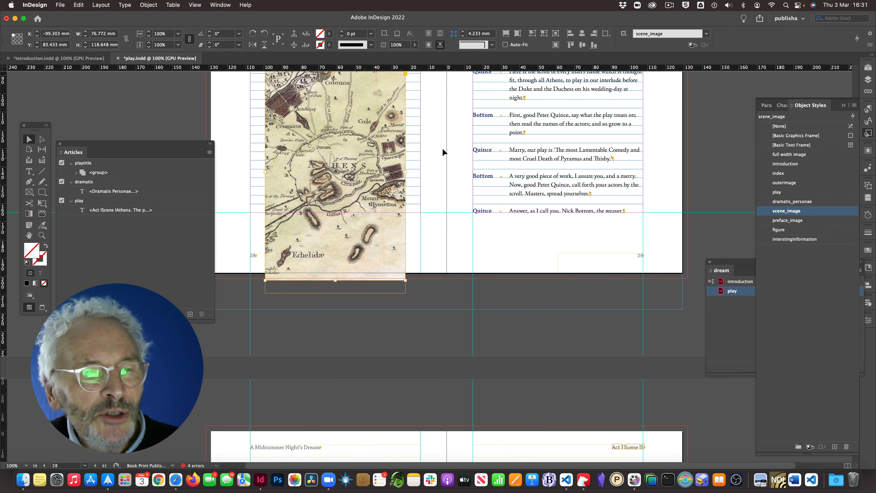
- Shrink the green woodland image on page 34 to about 73 × 90 mm and place it in the lower part of the page
{"action": "scroll", "coordinate": [444, 150], "scroll_direction": "up", "scroll_amount": 4}
{"action": "scroll", "coordinate": [444, 152], "scroll_direction": "down", "scroll_amount": 15}
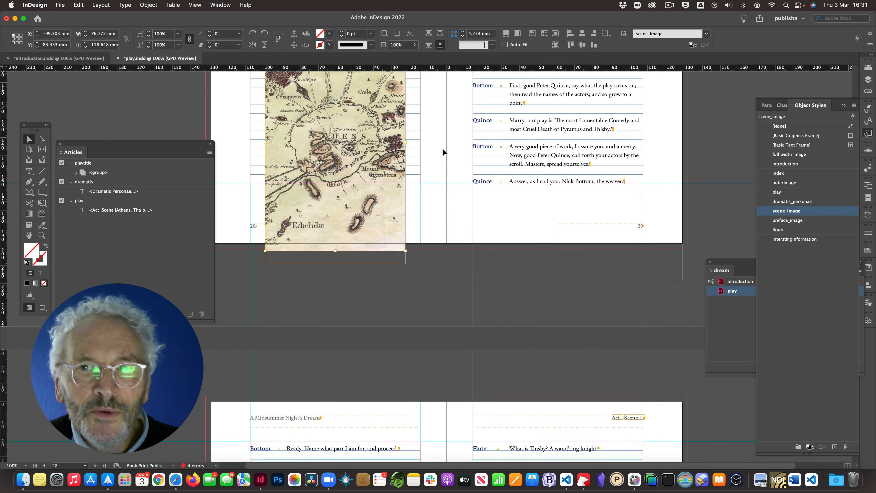
{"action": "scroll", "coordinate": [443, 152], "scroll_direction": "down", "scroll_amount": 20}
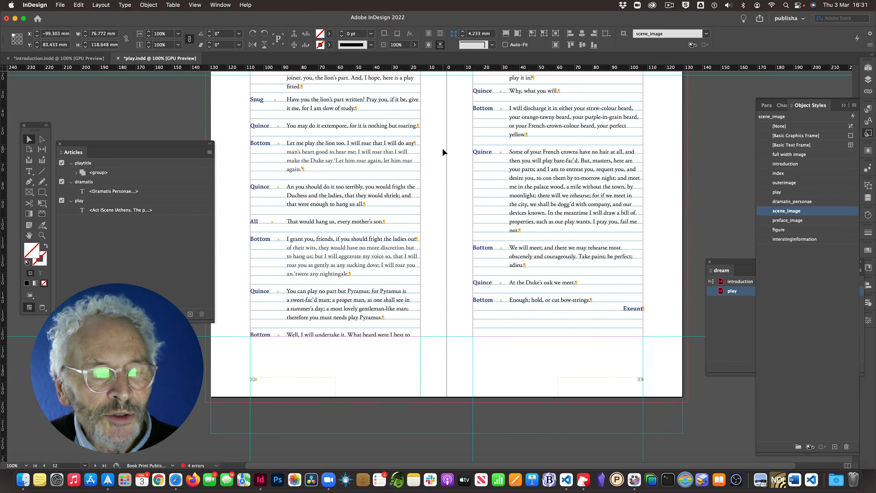
{"action": "scroll", "coordinate": [443, 152], "scroll_direction": "down", "scroll_amount": 2}
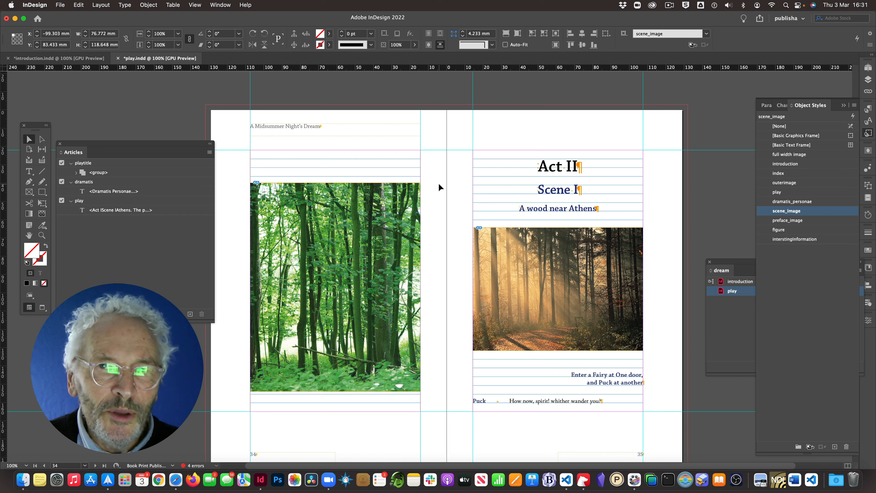
{"action": "left_click", "coordinate": [498, 248]}
{"action": "left_click", "coordinate": [415, 208]}
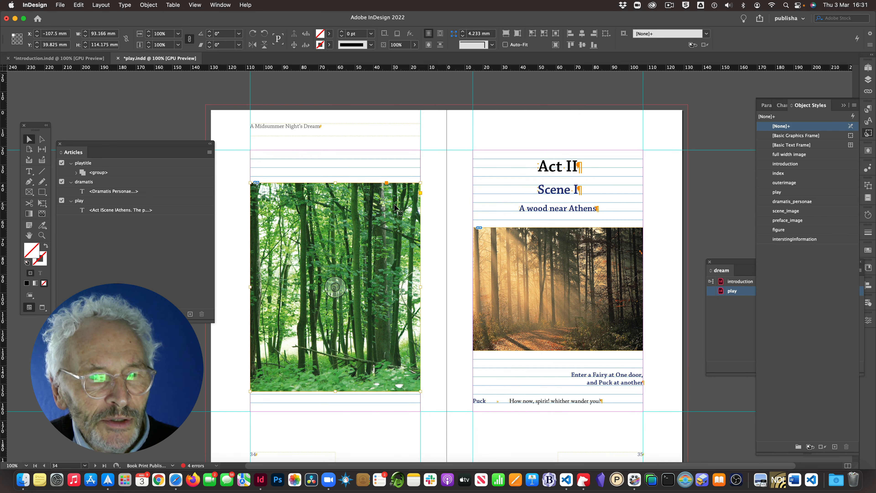
{"action": "scroll", "coordinate": [394, 207], "scroll_direction": "up", "scroll_amount": 10}
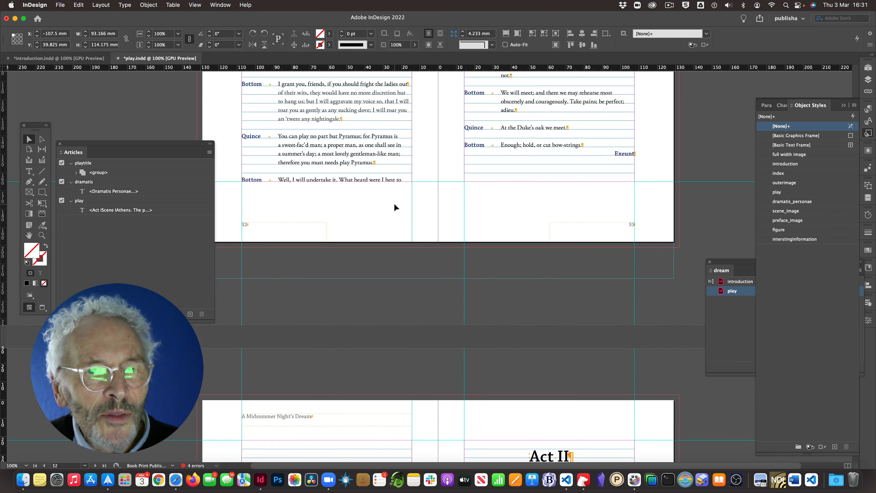
{"action": "scroll", "coordinate": [394, 206], "scroll_direction": "down", "scroll_amount": 8}
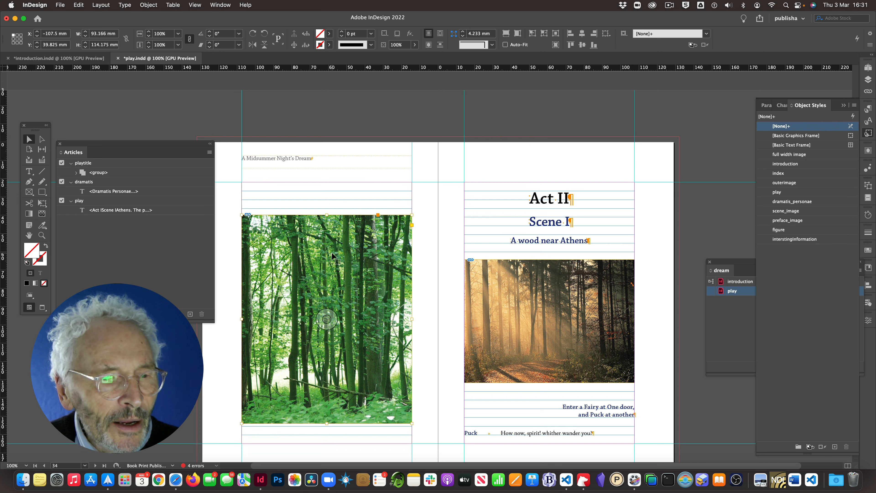
{"action": "left_click_drag", "start_coordinate": [332, 255], "coordinate": [341, 276]}
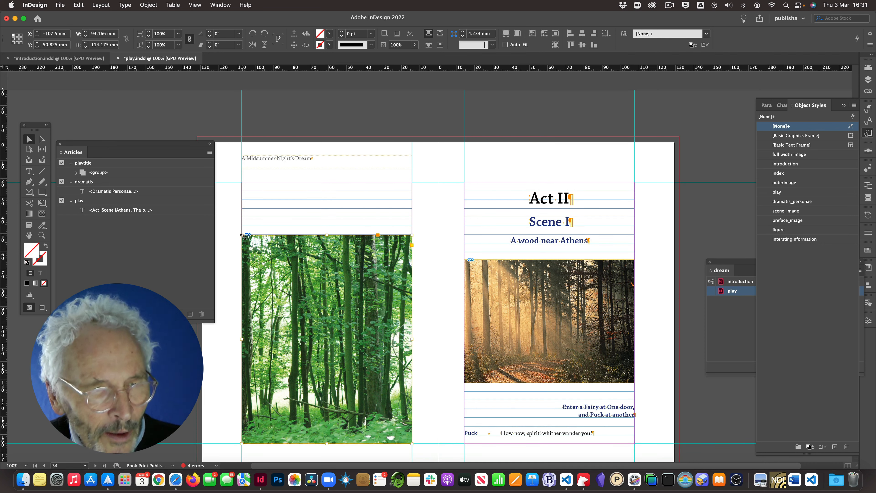
{"action": "left_click_drag", "start_coordinate": [242, 236], "coordinate": [278, 280]}
{"action": "left_click_drag", "start_coordinate": [342, 309], "coordinate": [321, 313]}
- Shorten the text frame on page 33 to about 92 mm high so its closing lines flow onto page 34
{"action": "scroll", "coordinate": [443, 231], "scroll_direction": "up", "scroll_amount": 5}
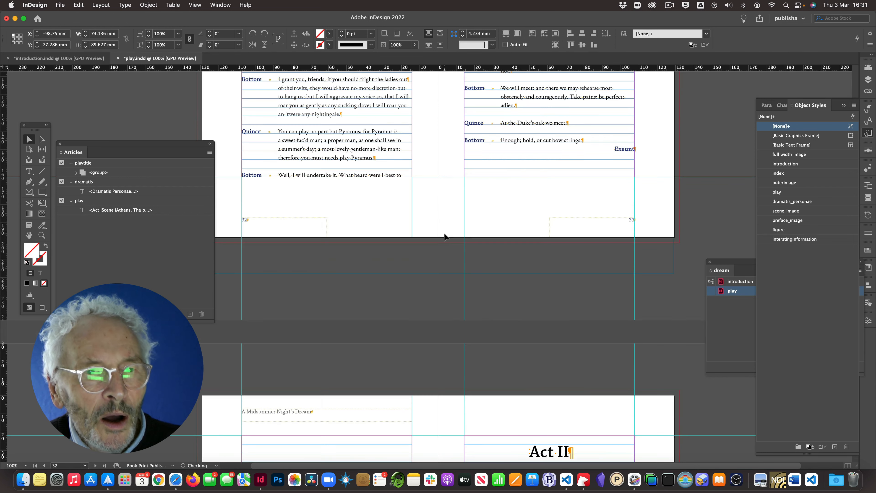
{"action": "left_click", "coordinate": [576, 135]}
{"action": "left_click_drag", "start_coordinate": [550, 176], "coordinate": [545, 84]}
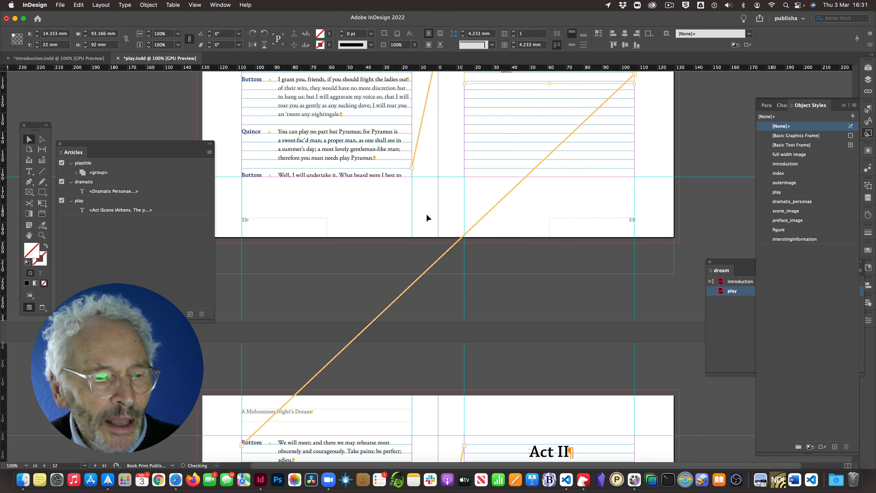
{"action": "scroll", "coordinate": [394, 238], "scroll_direction": "down", "scroll_amount": 6}
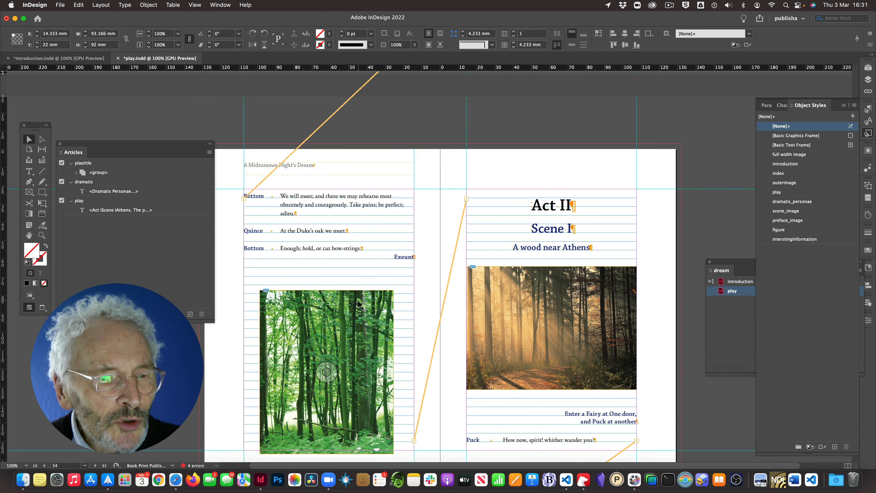
{"action": "left_click", "coordinate": [366, 295]}
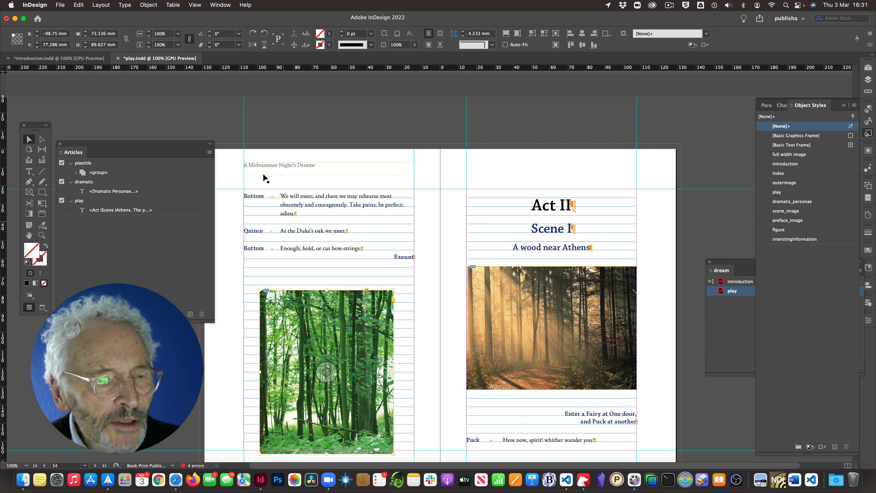
{"action": "left_click", "coordinate": [147, 4]}
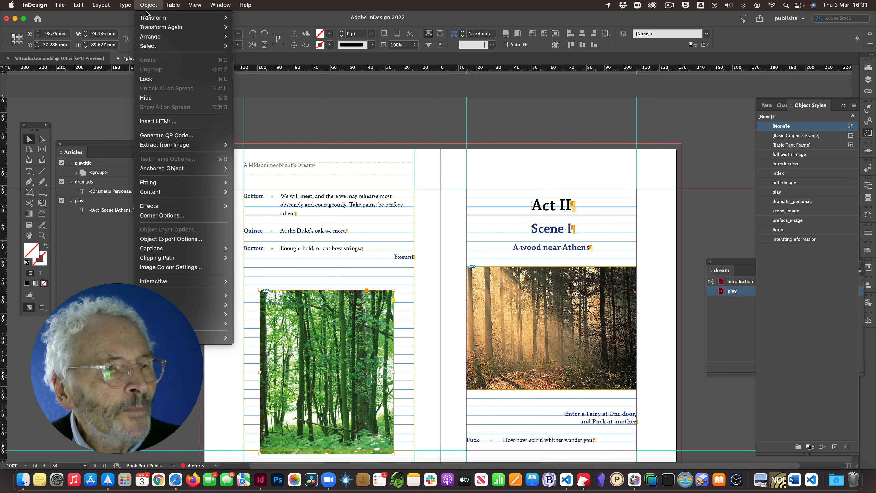
{"action": "mouse_move", "coordinate": [151, 35]}
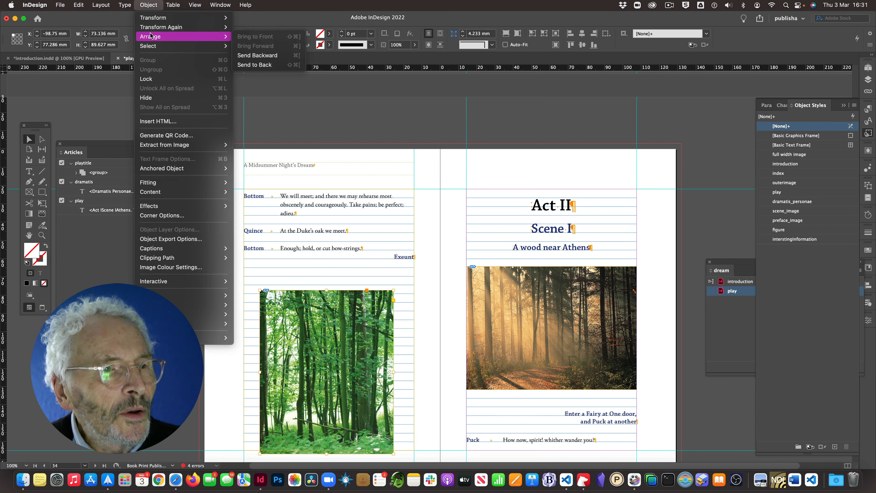
{"action": "left_click", "coordinate": [114, 95]}
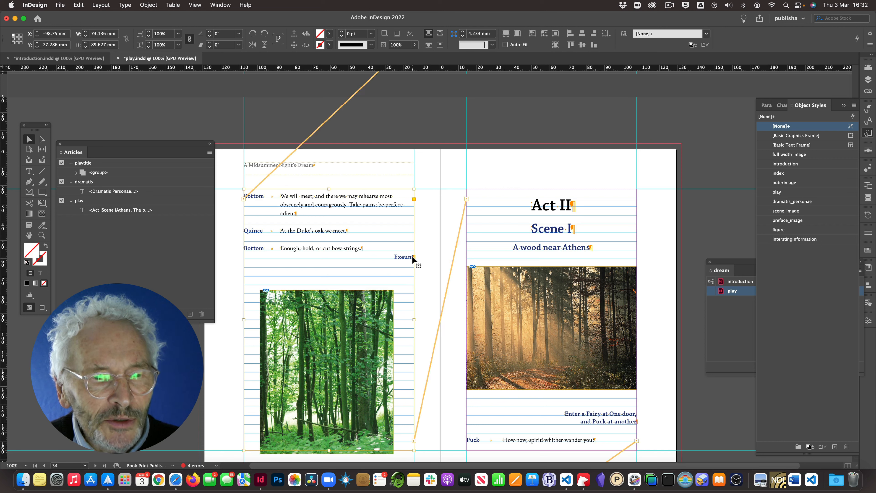
- Anchor the woodland image to a new empty paragraph after Exeunt on page 34 and apply the scene_image object style
{"action": "double_click", "coordinate": [413, 257]}
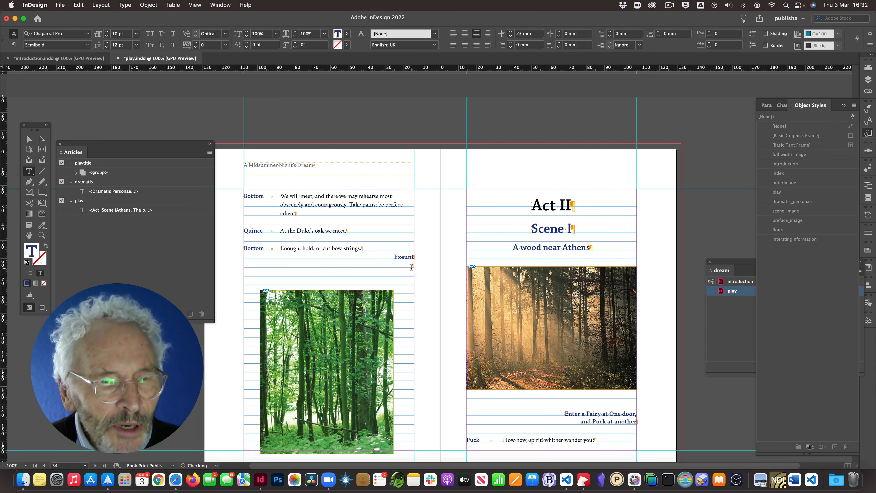
{"action": "key", "text": "Escape"}
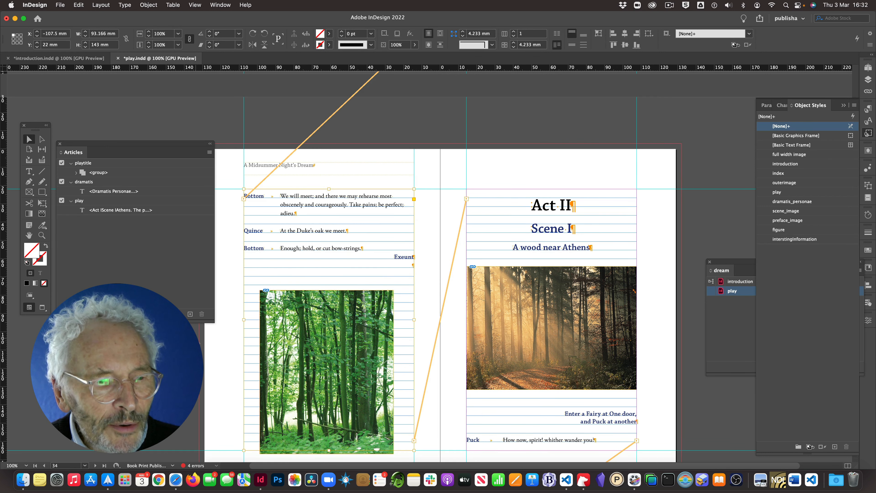
{"action": "left_click", "coordinate": [367, 291]}
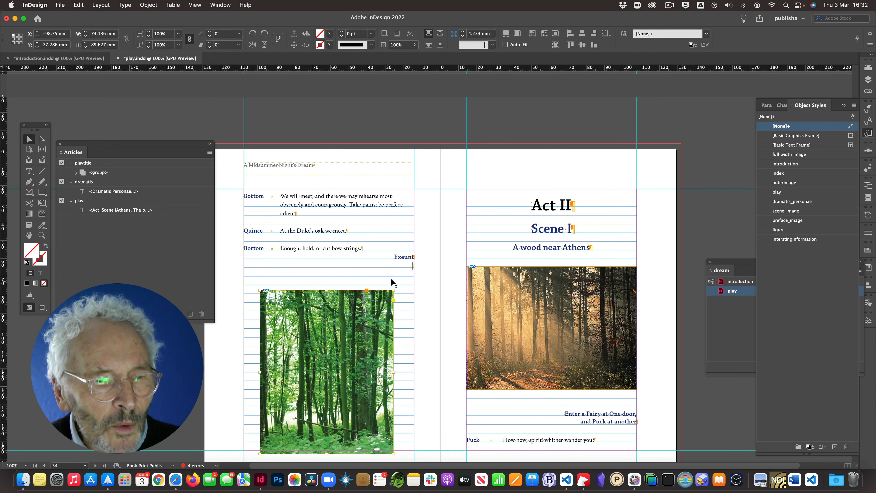
{"action": "left_click_drag", "start_coordinate": [411, 267], "coordinate": [411, 267]}
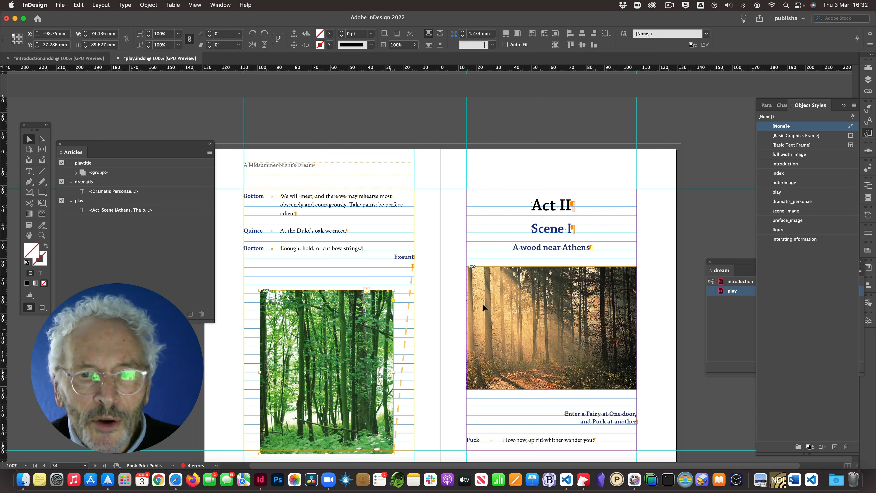
{"action": "left_click", "coordinate": [785, 210]}
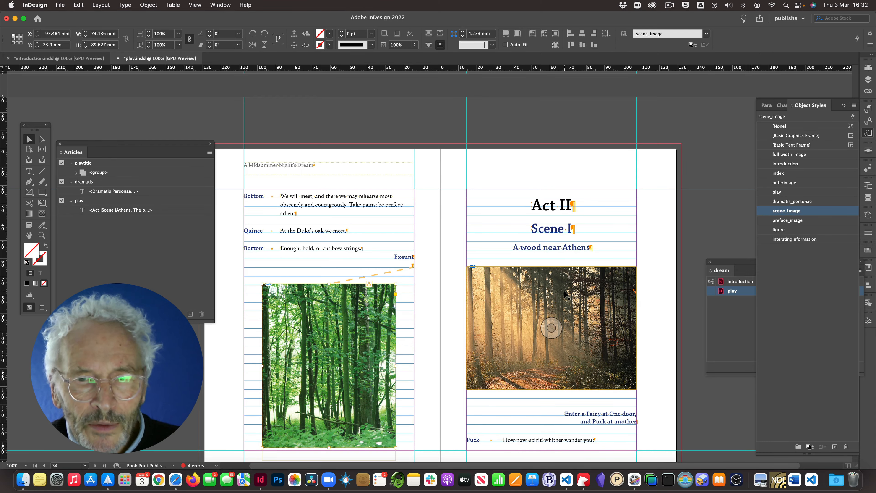
- Apply the scene_image object style to the anchored misty forest image at the end of the scene on page 46
{"action": "scroll", "coordinate": [495, 228], "scroll_direction": "down", "scroll_amount": 15}
{"action": "scroll", "coordinate": [495, 229], "scroll_direction": "down", "scroll_amount": 20}
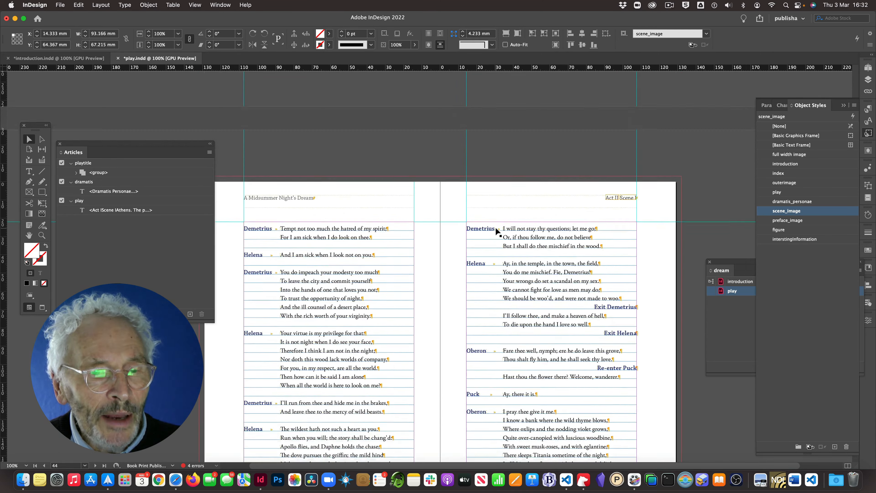
{"action": "scroll", "coordinate": [495, 226], "scroll_direction": "down", "scroll_amount": 12}
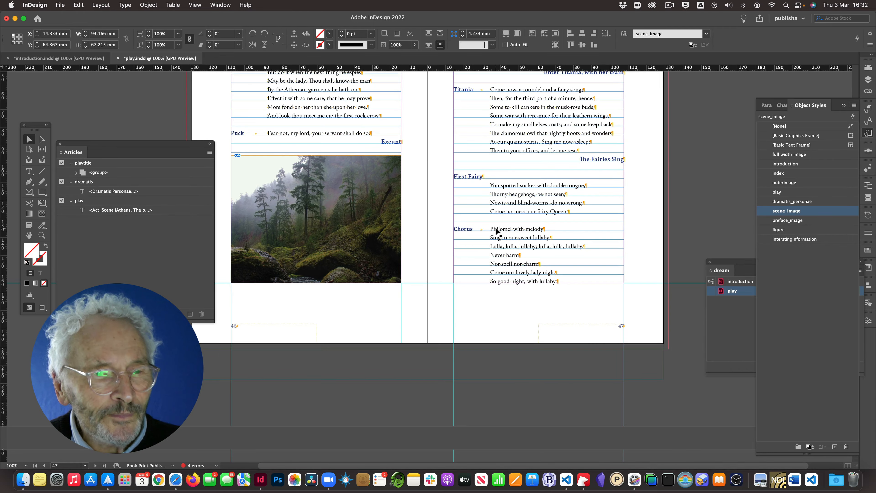
{"action": "left_click", "coordinate": [385, 199]}
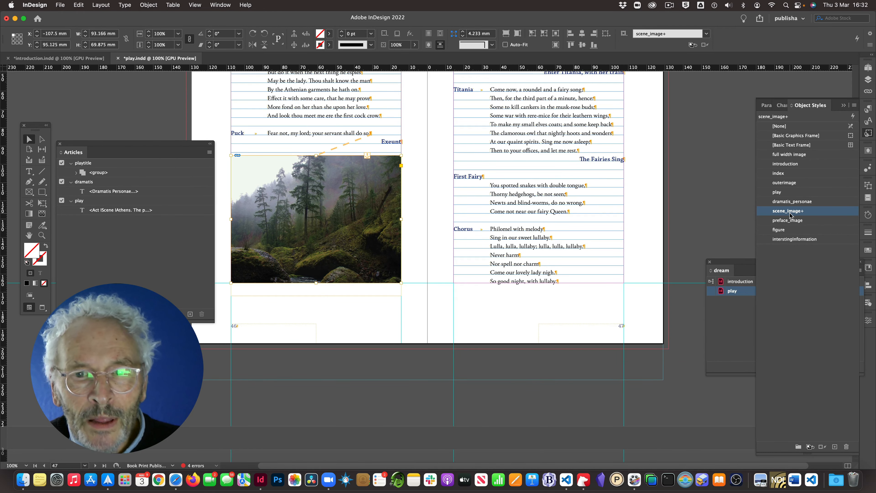
- Apply the scene_image object style to the anchored wood image below the Act III Scene I heading on page 55
{"action": "scroll", "coordinate": [483, 176], "scroll_direction": "down", "scroll_amount": 3}
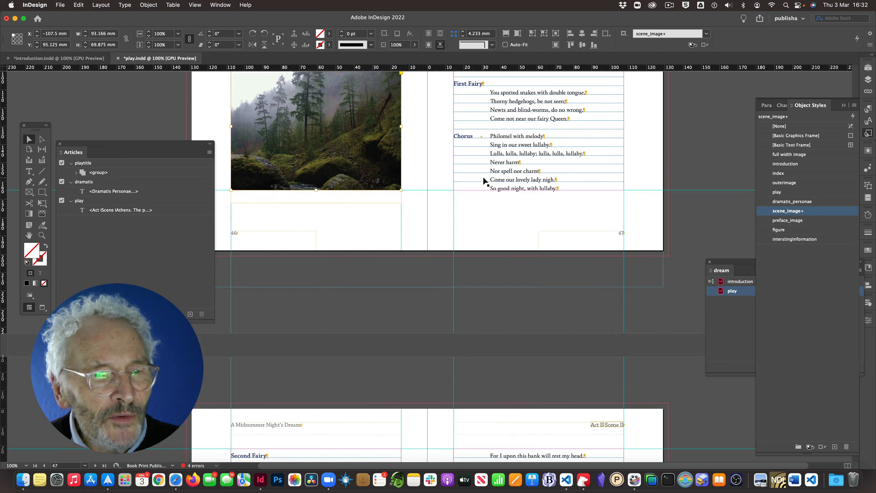
{"action": "scroll", "coordinate": [483, 176], "scroll_direction": "down", "scroll_amount": 20}
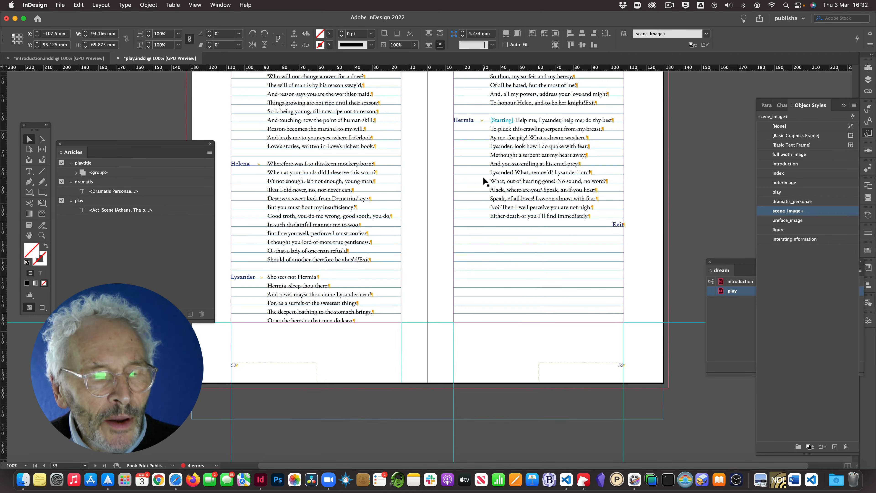
{"action": "scroll", "coordinate": [483, 177], "scroll_direction": "down", "scroll_amount": 15}
{"action": "scroll", "coordinate": [483, 176], "scroll_direction": "up", "scroll_amount": 5}
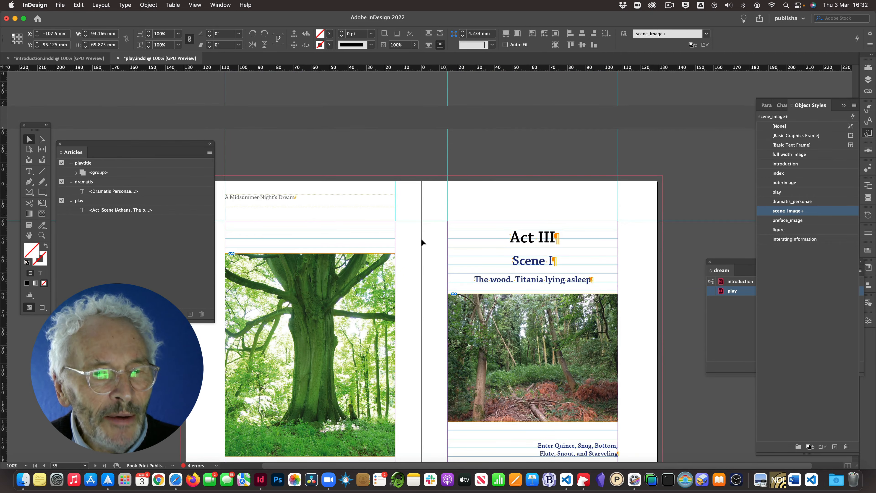
{"action": "left_click", "coordinate": [470, 311]}
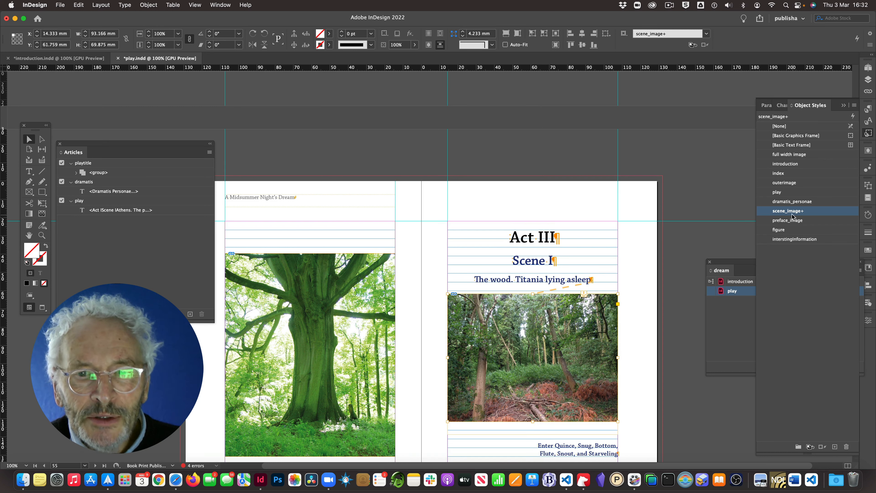
- Shorten the text frame on page 53 to about 29.5 mm high so Hermia's closing speech flows onto page 54
{"action": "left_click", "coordinate": [381, 151]}
{"action": "scroll", "coordinate": [402, 171], "scroll_direction": "up", "scroll_amount": 1}
{"action": "scroll", "coordinate": [401, 171], "scroll_direction": "up", "scroll_amount": 10}
{"action": "scroll", "coordinate": [401, 171], "scroll_direction": "down", "scroll_amount": 5}
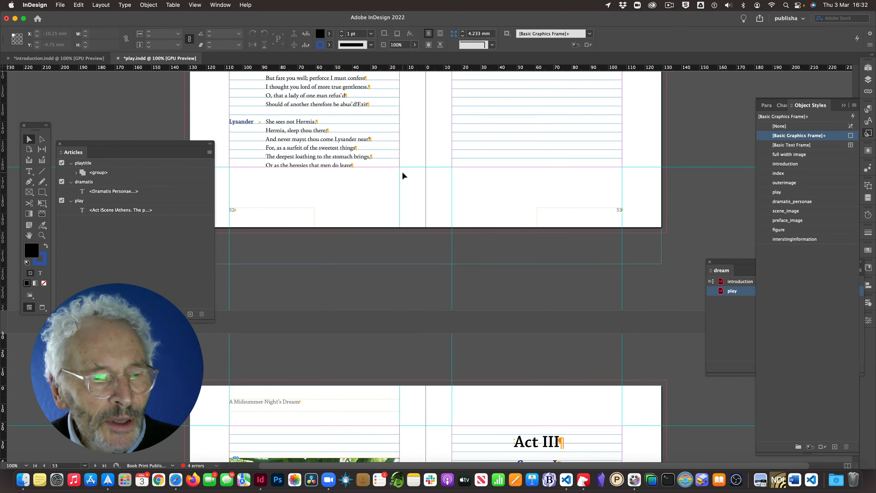
{"action": "scroll", "coordinate": [460, 195], "scroll_direction": "up", "scroll_amount": 8}
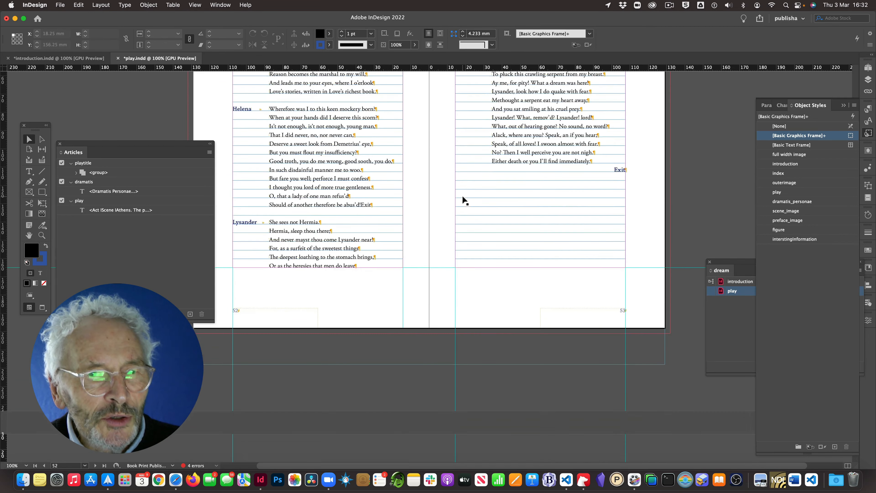
{"action": "left_click", "coordinate": [496, 220]}
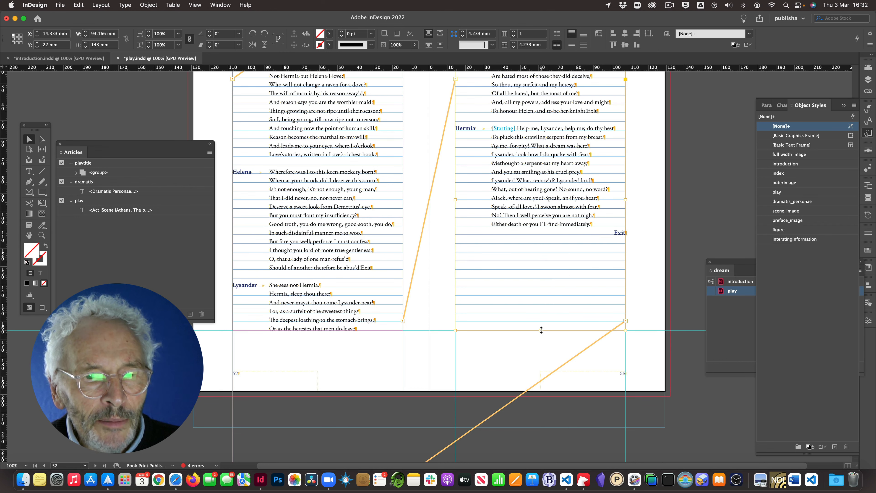
{"action": "left_click_drag", "start_coordinate": [539, 330], "coordinate": [543, 130]}
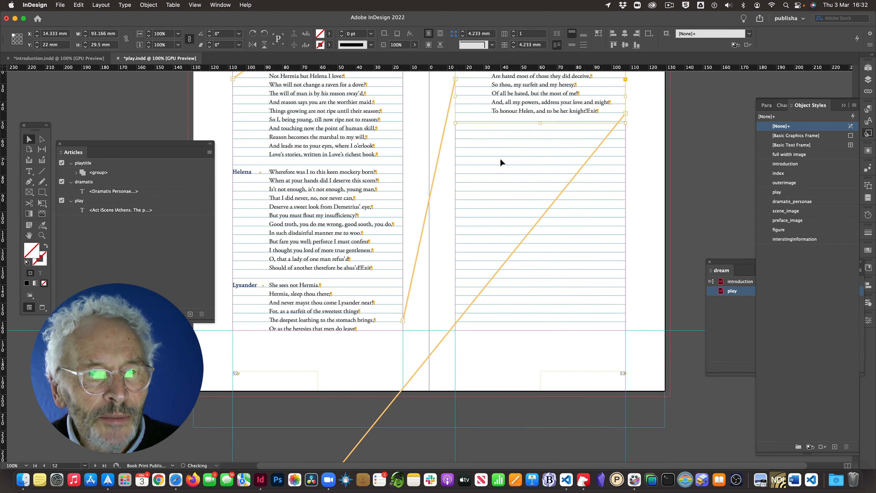
- Shrink the green tree image on page 54 to about 60 × 71 mm and place it below the closing lines
{"action": "scroll", "coordinate": [500, 157], "scroll_direction": "down", "scroll_amount": 10}
{"action": "scroll", "coordinate": [500, 161], "scroll_direction": "down", "scroll_amount": 3}
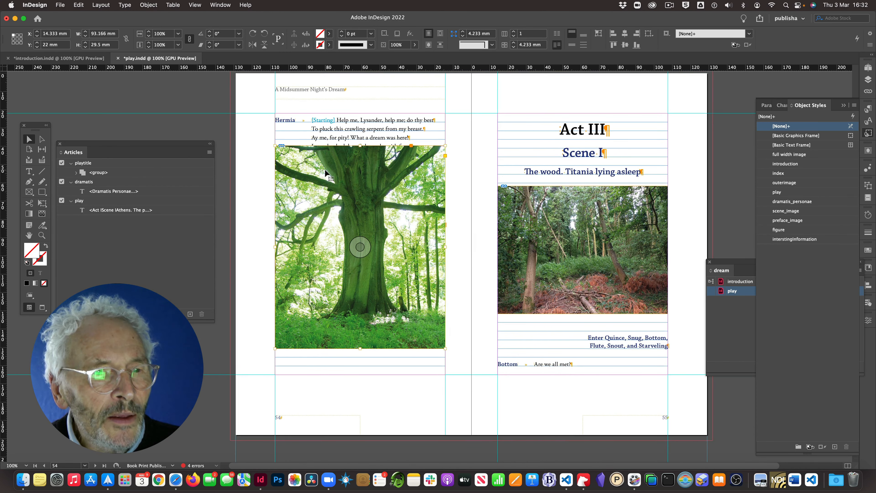
{"action": "left_click", "coordinate": [325, 169]}
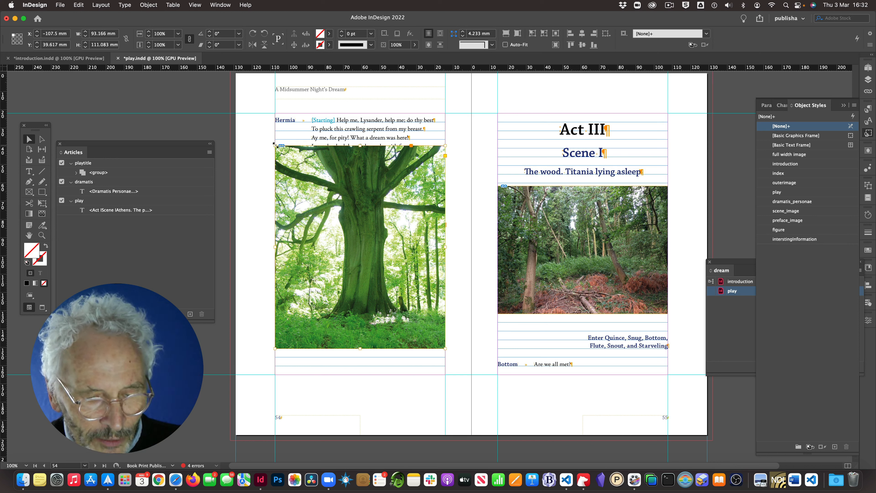
{"action": "left_click_drag", "start_coordinate": [276, 146], "coordinate": [340, 259]}
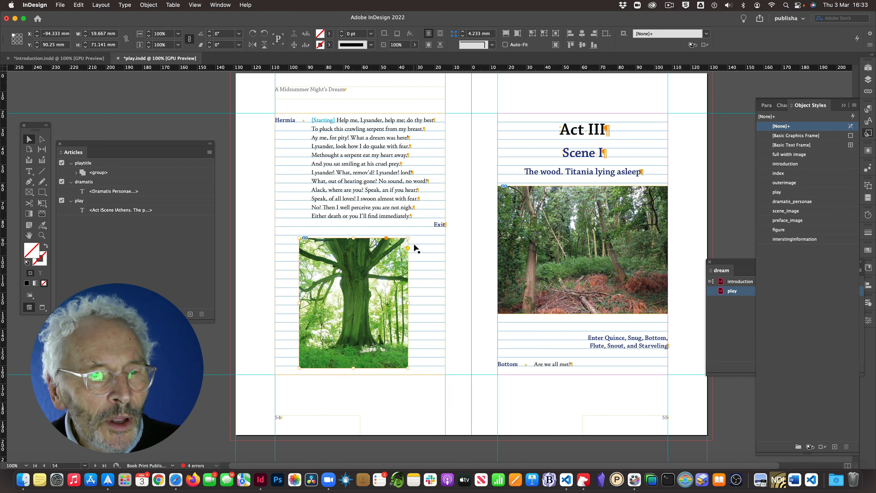
- Add an empty paragraph after Exit on page 54 and anchor the tree image to it
{"action": "double_click", "coordinate": [443, 224]}
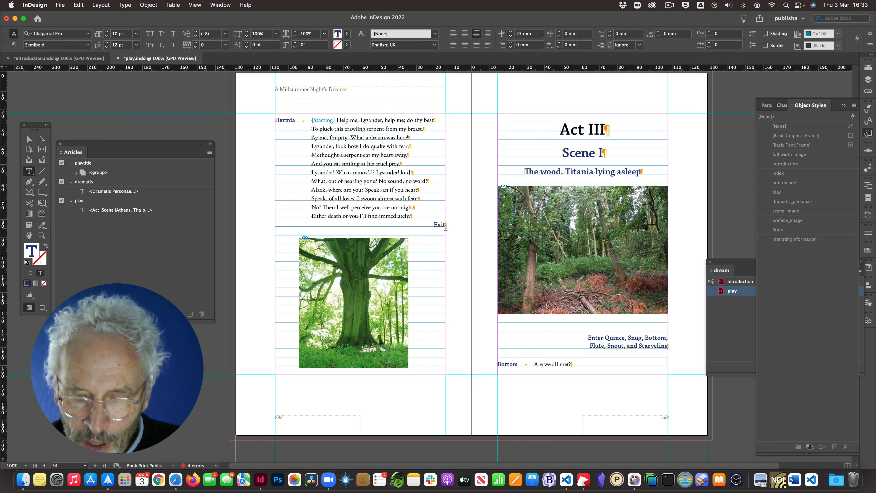
{"action": "key", "text": "Return"}
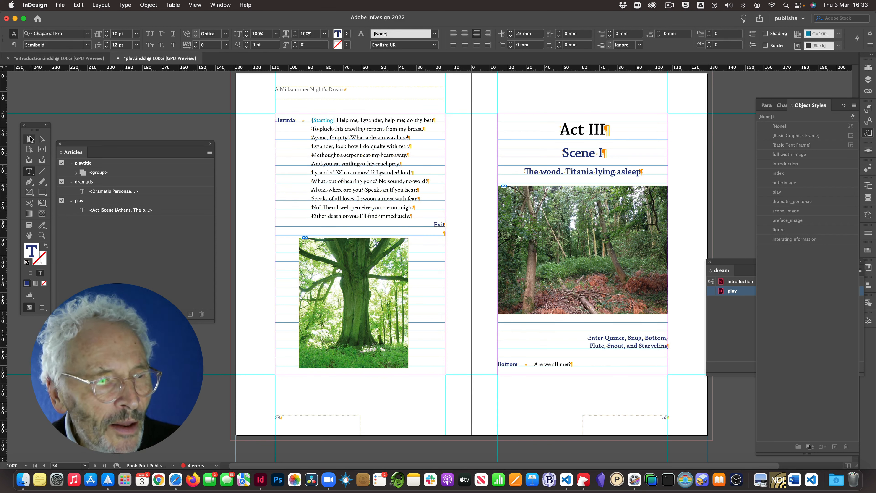
{"action": "key", "text": "Escape"}
{"action": "left_click", "coordinate": [343, 262]}
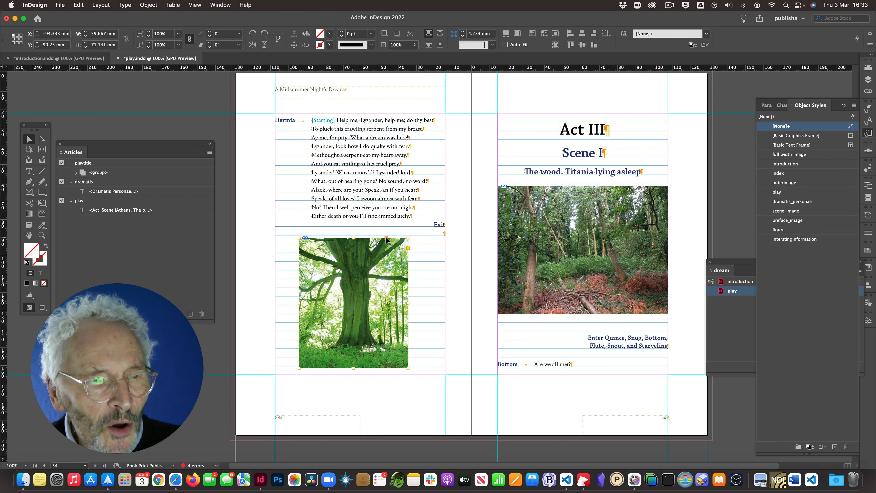
{"action": "left_click_drag", "start_coordinate": [429, 233], "coordinate": [444, 235]}
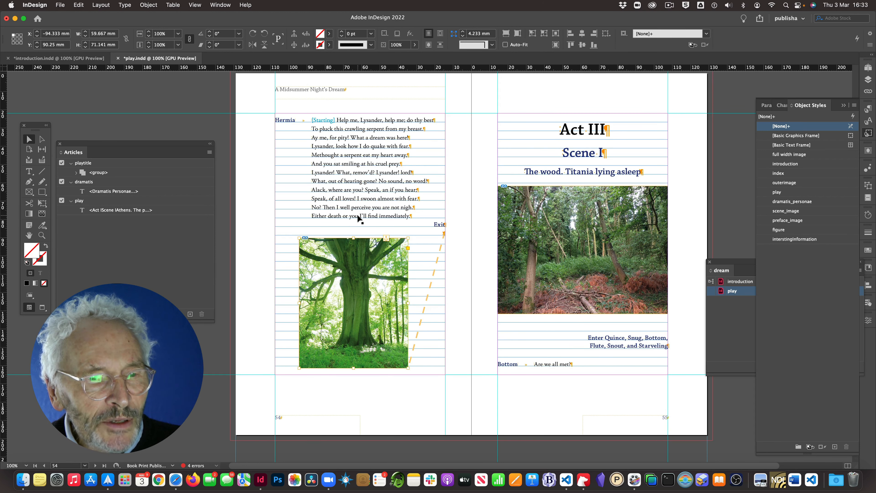
{"action": "left_click", "coordinate": [204, 115]}
- Apply the scene_image object style to the anchored woodland image below the Act III Scene II heading on page 65
{"action": "scroll", "coordinate": [419, 193], "scroll_direction": "down", "scroll_amount": 20}
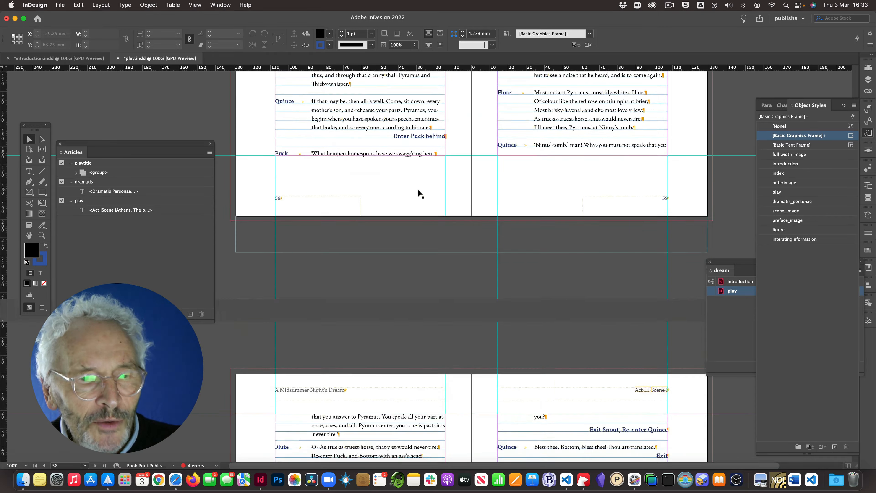
{"action": "scroll", "coordinate": [418, 190], "scroll_direction": "down", "scroll_amount": 20}
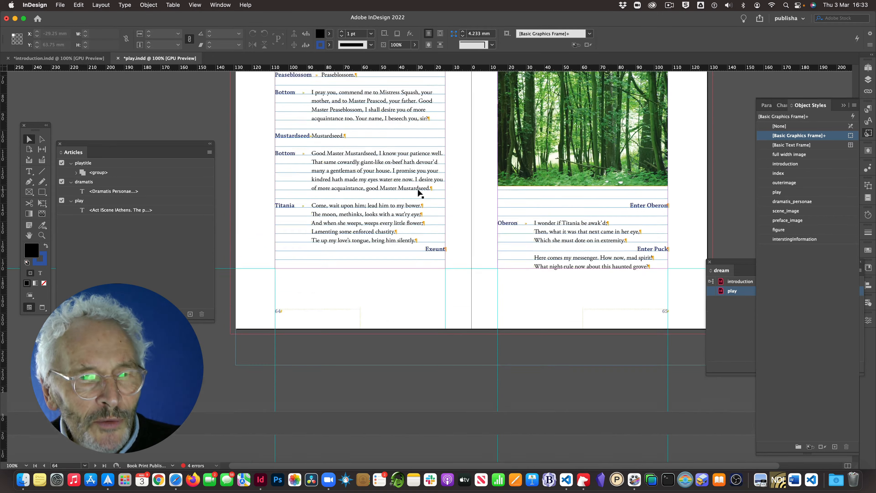
{"action": "scroll", "coordinate": [418, 193], "scroll_direction": "up", "scroll_amount": 5}
{"action": "left_click", "coordinate": [602, 297]}
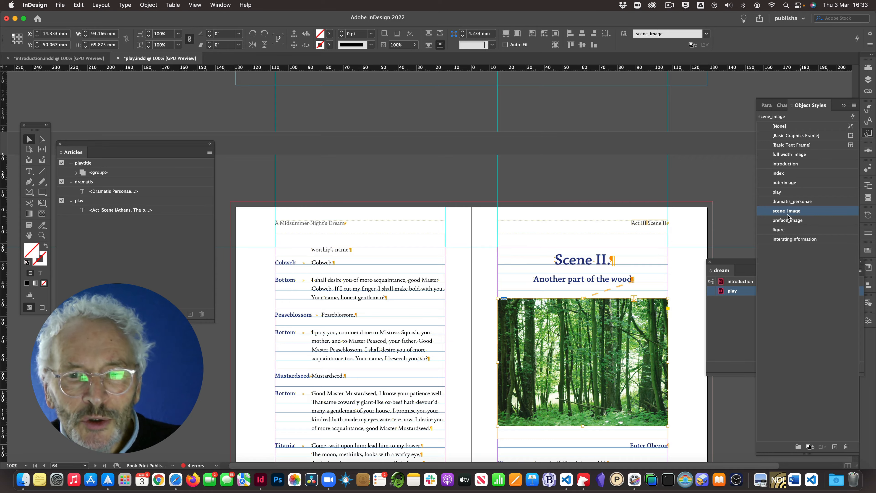
- Apply the scene_image object style to the anchored bluebell wood image below the Act IV Scene I heading on page 87
{"action": "scroll", "coordinate": [422, 220], "scroll_direction": "down", "scroll_amount": 20}
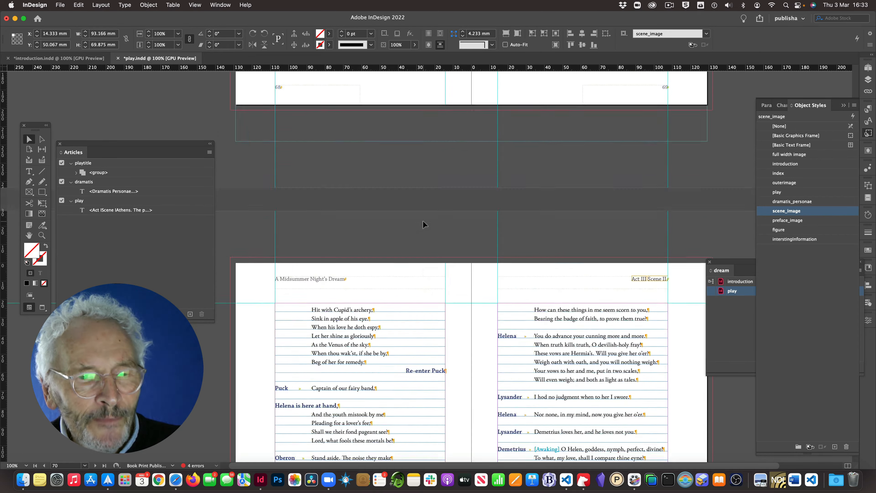
{"action": "scroll", "coordinate": [423, 221], "scroll_direction": "down", "scroll_amount": 20}
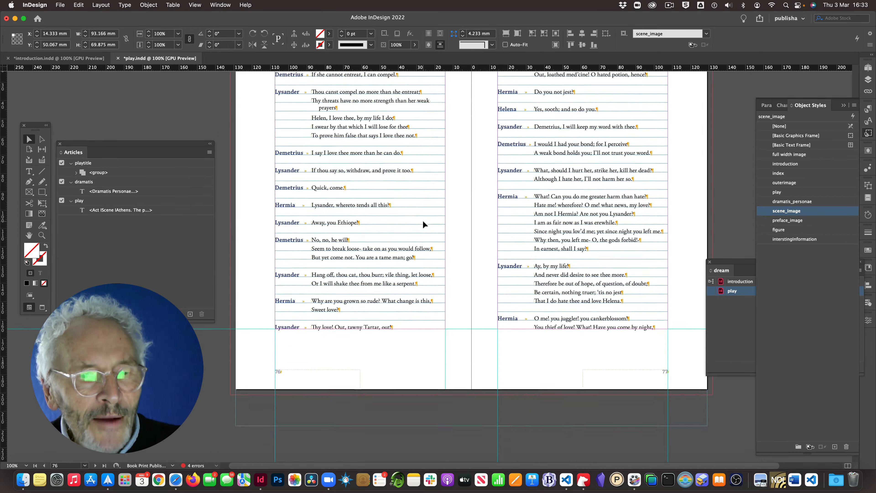
{"action": "scroll", "coordinate": [423, 224], "scroll_direction": "down", "scroll_amount": 20}
{"action": "scroll", "coordinate": [423, 224], "scroll_direction": "down", "scroll_amount": 20}
{"action": "scroll", "coordinate": [423, 222], "scroll_direction": "down", "scroll_amount": 15}
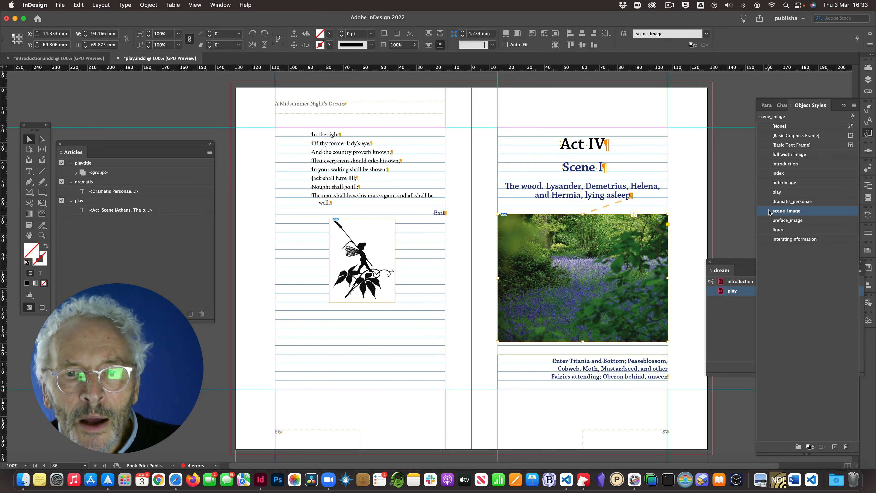
- Apply the scene_image object style to the anchored oval engraving after Exit on page 97
{"action": "scroll", "coordinate": [445, 172], "scroll_direction": "down", "scroll_amount": 20}
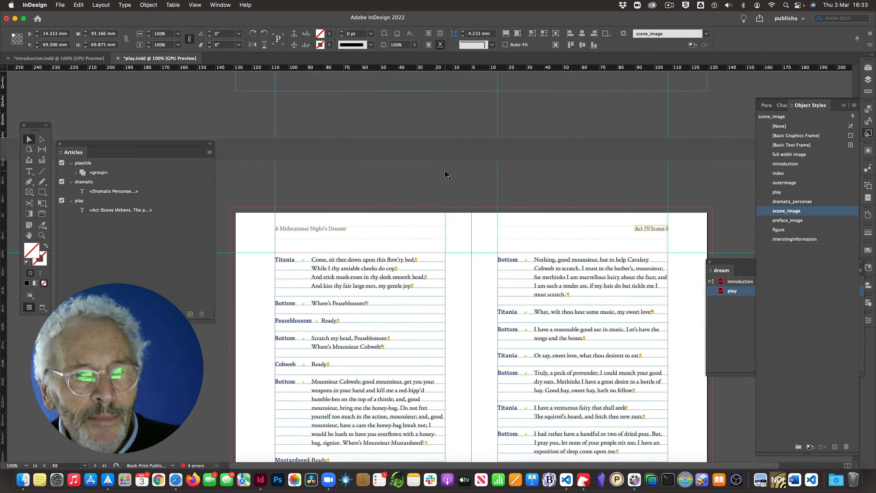
{"action": "scroll", "coordinate": [444, 170], "scroll_direction": "down", "scroll_amount": 20}
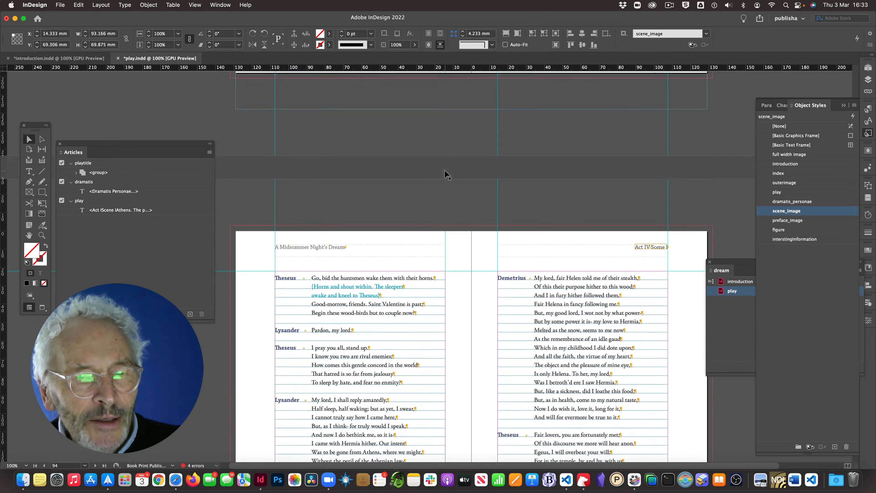
{"action": "scroll", "coordinate": [444, 169], "scroll_direction": "down", "scroll_amount": 20}
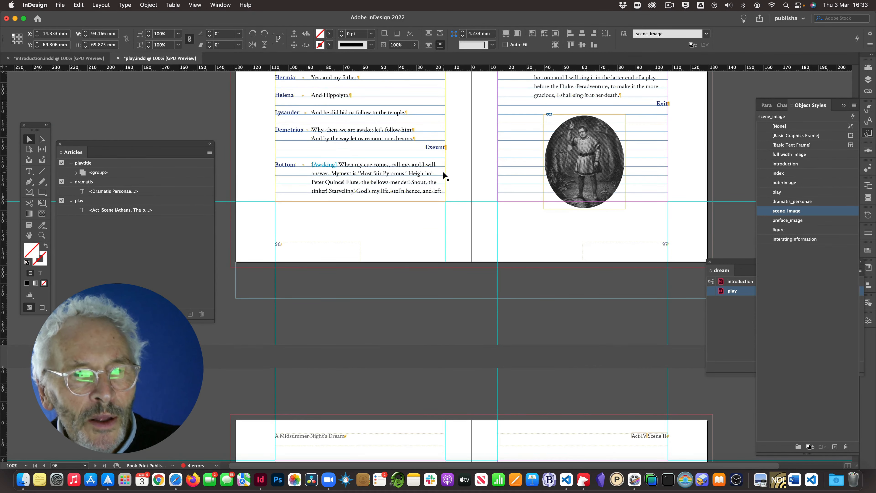
{"action": "left_click", "coordinate": [615, 181]}
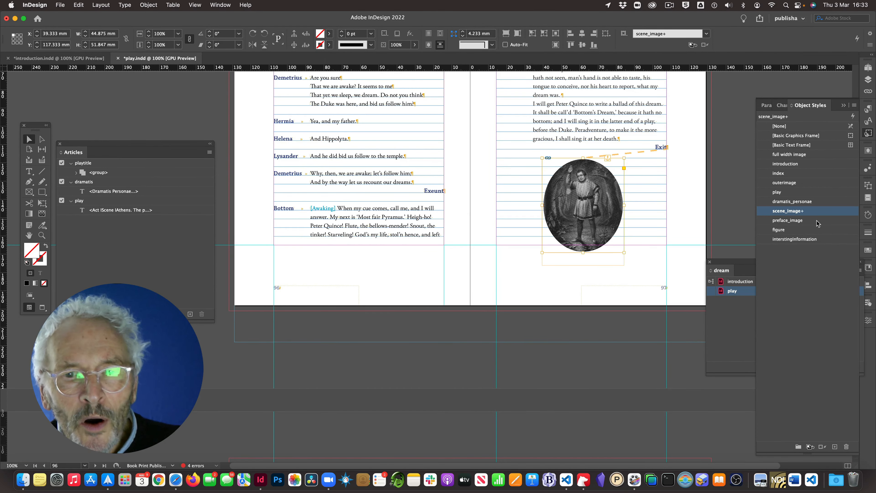
- Check the dancing fairies painting on page 98 and delete the oval engraving from page 97
{"action": "scroll", "coordinate": [419, 166], "scroll_direction": "down", "scroll_amount": 20}
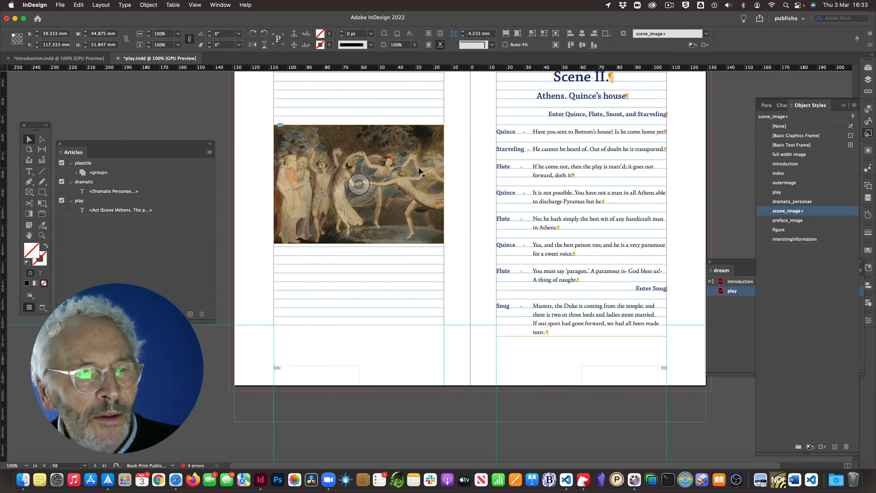
{"action": "double_click", "coordinate": [379, 148]}
{"action": "scroll", "coordinate": [437, 156], "scroll_direction": "up", "scroll_amount": 20}
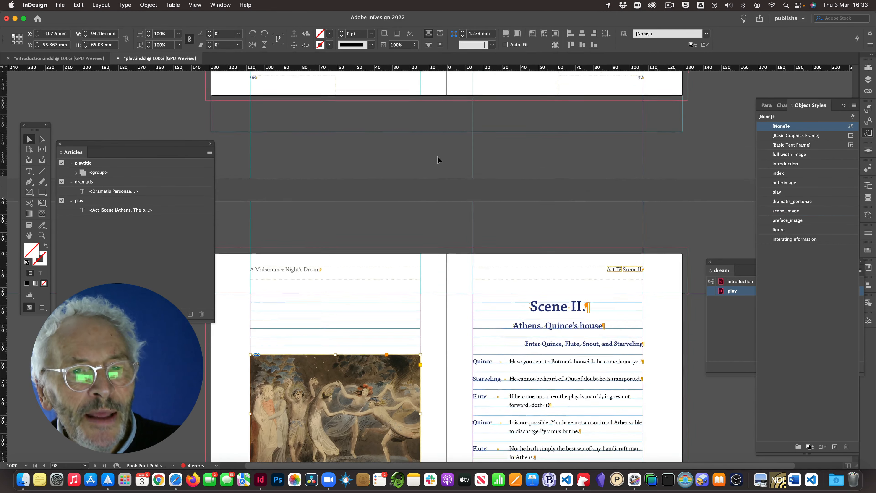
{"action": "scroll", "coordinate": [437, 155], "scroll_direction": "up", "scroll_amount": 4}
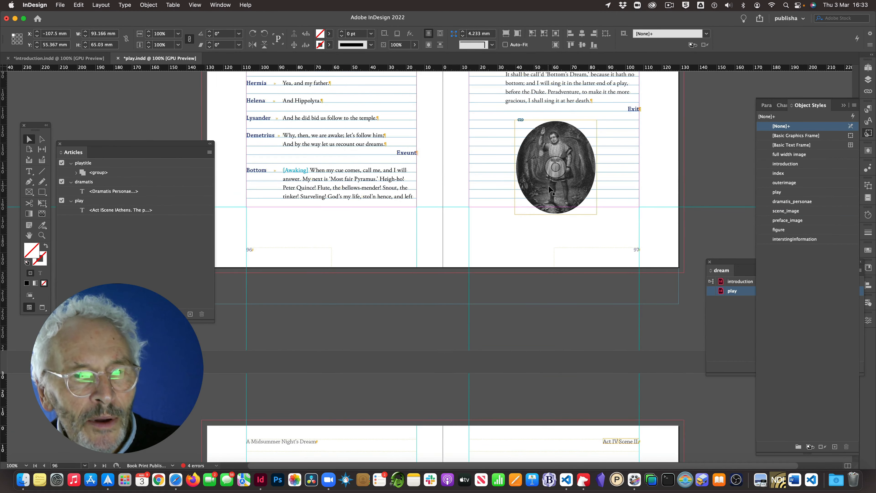
{"action": "left_click", "coordinate": [538, 137]}
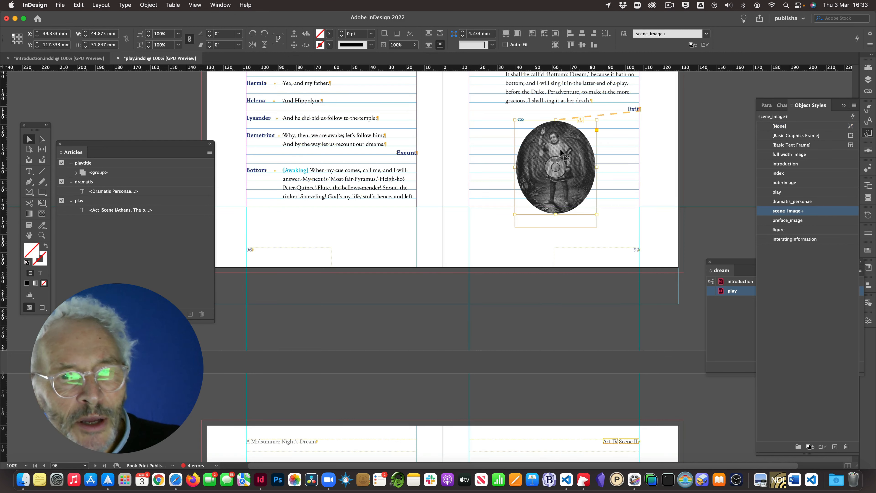
{"action": "key", "text": "Delete"}
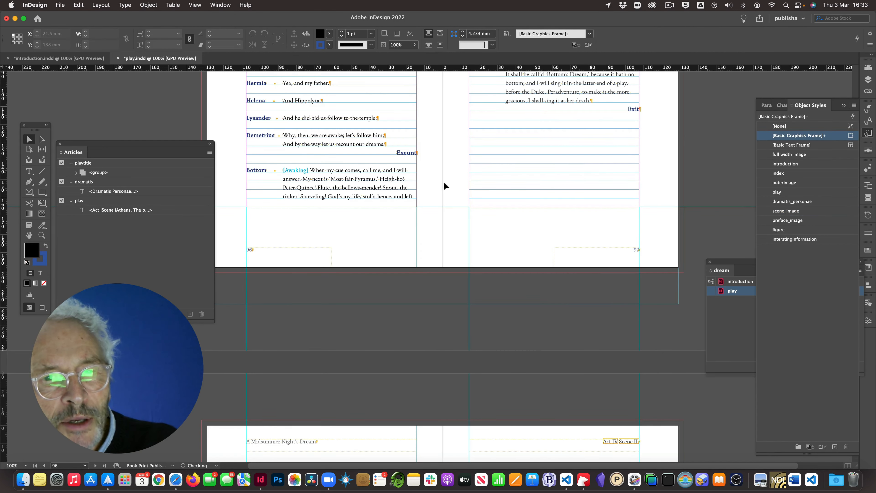
- Shorten the text frame on page 97 to about 52 mm high so the speech runs on to page 98
{"action": "scroll", "coordinate": [441, 182], "scroll_direction": "down", "scroll_amount": 14}
{"action": "left_click", "coordinate": [331, 335]}
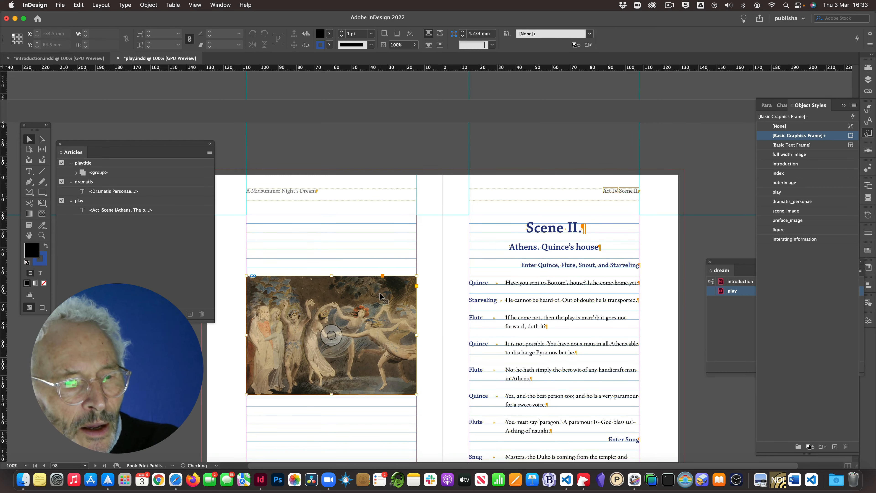
{"action": "scroll", "coordinate": [437, 221], "scroll_direction": "up", "scroll_amount": 14}
{"action": "scroll", "coordinate": [437, 219], "scroll_direction": "up", "scroll_amount": 5}
{"action": "left_click", "coordinate": [517, 250]}
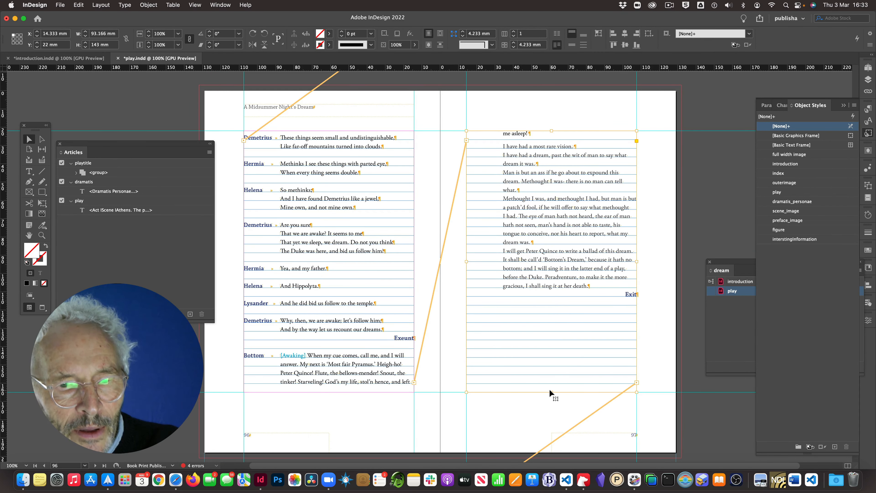
{"action": "left_click_drag", "start_coordinate": [550, 391], "coordinate": [547, 226]}
- Move the dancing fairies painting on page 98 down below the Exit line, to a Y position of about 74 mm
{"action": "scroll", "coordinate": [476, 256], "scroll_direction": "down", "scroll_amount": 19}
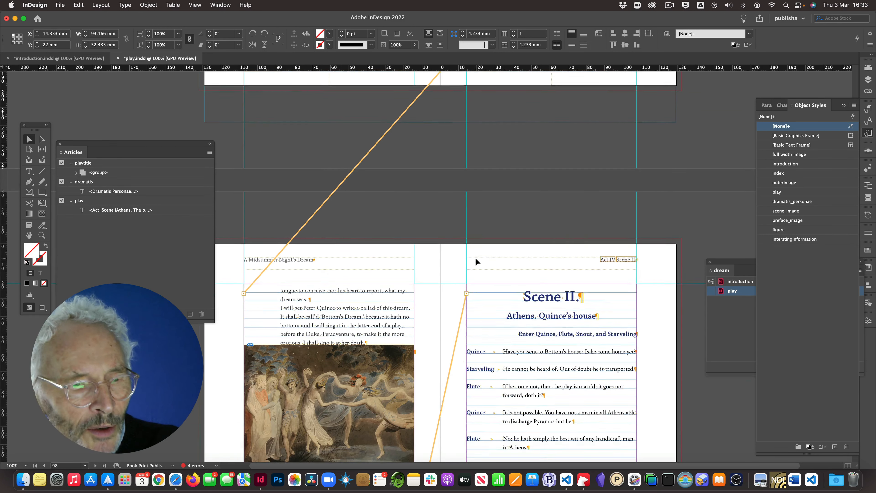
{"action": "left_click", "coordinate": [335, 362]}
{"action": "left_click_drag", "start_coordinate": [321, 359], "coordinate": [319, 393]}
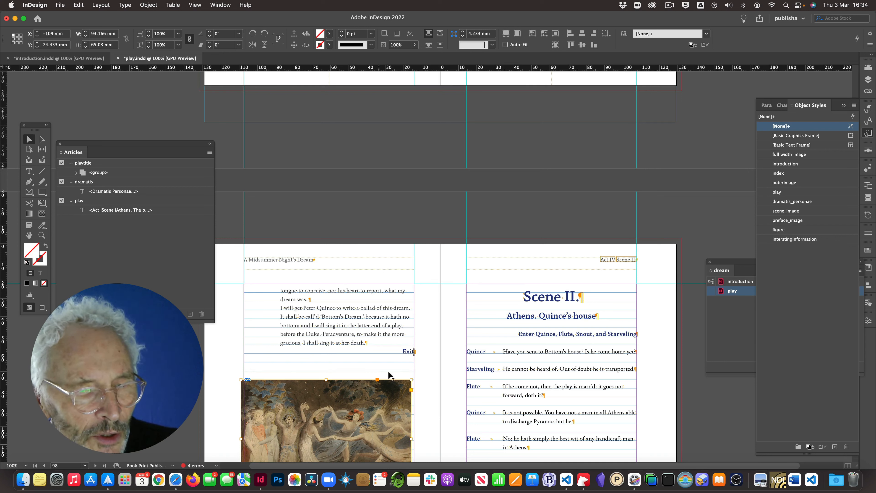
- Undo a trial anchoring of the painting to the Exit line and insert an empty paragraph after Exit on page 98
{"action": "left_click_drag", "start_coordinate": [389, 373], "coordinate": [409, 353]}
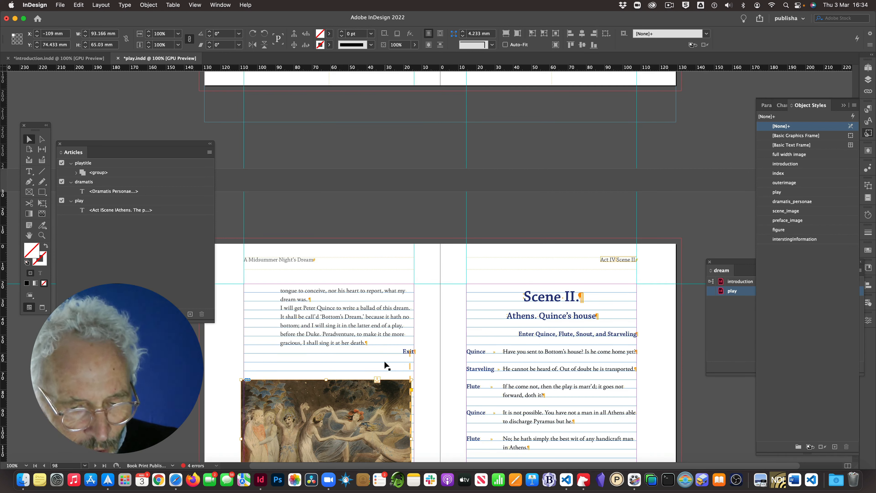
{"action": "key", "text": "super+z"}
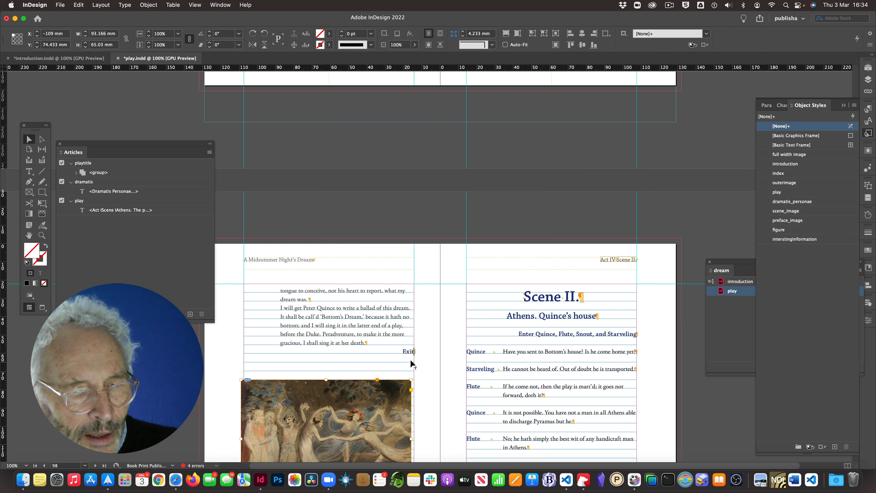
{"action": "double_click", "coordinate": [410, 353]}
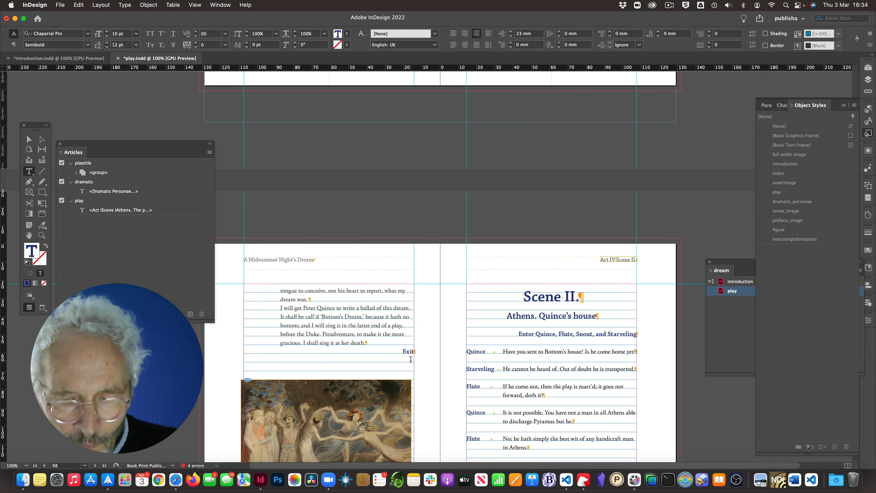
{"action": "key", "text": "Return"}
{"action": "left_click", "coordinate": [29, 139]}
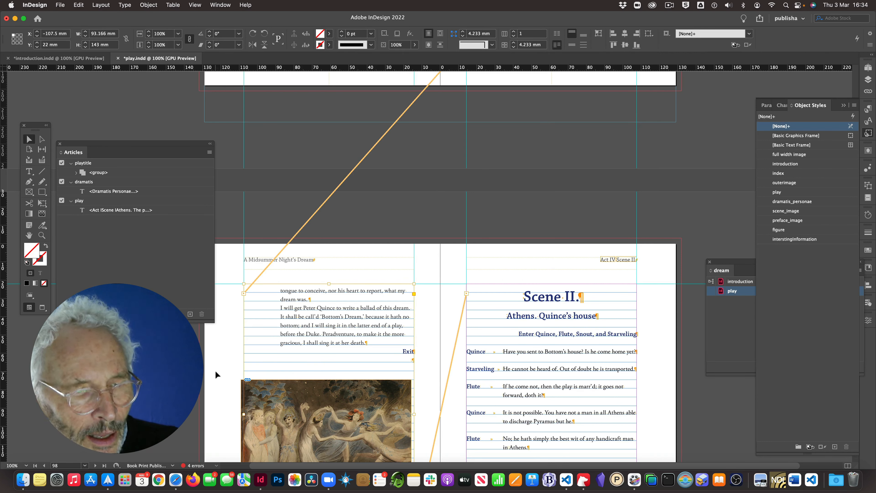
- Anchor the dancing fairies painting to the empty paragraph after Exit on page 98 and apply the scene_image object style
{"action": "left_click", "coordinate": [262, 396]}
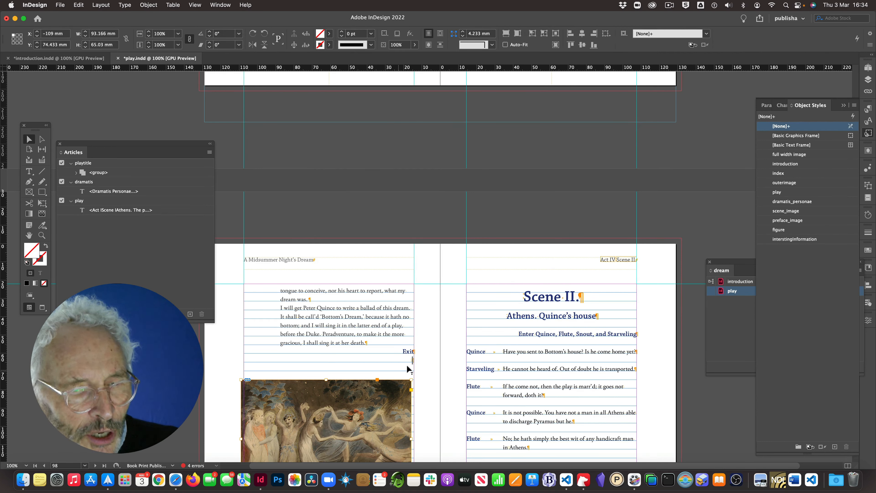
{"action": "left_click_drag", "start_coordinate": [413, 361], "coordinate": [412, 361]}
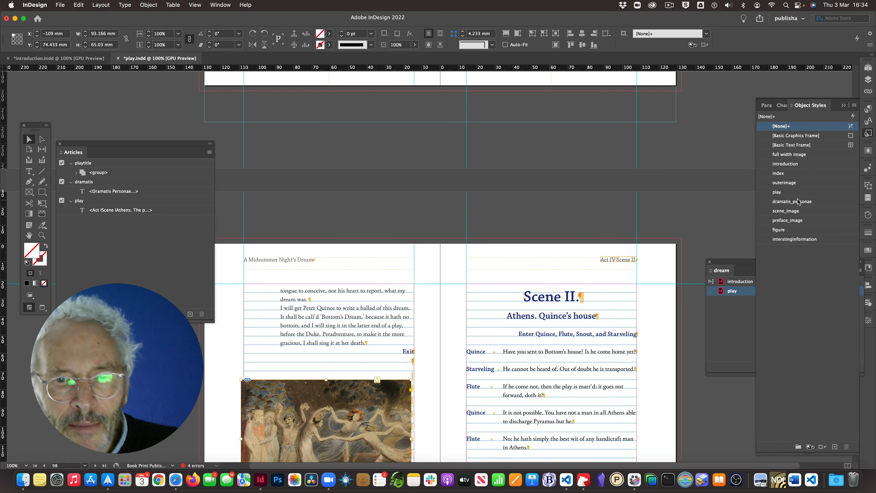
{"action": "left_click", "coordinate": [784, 211]}
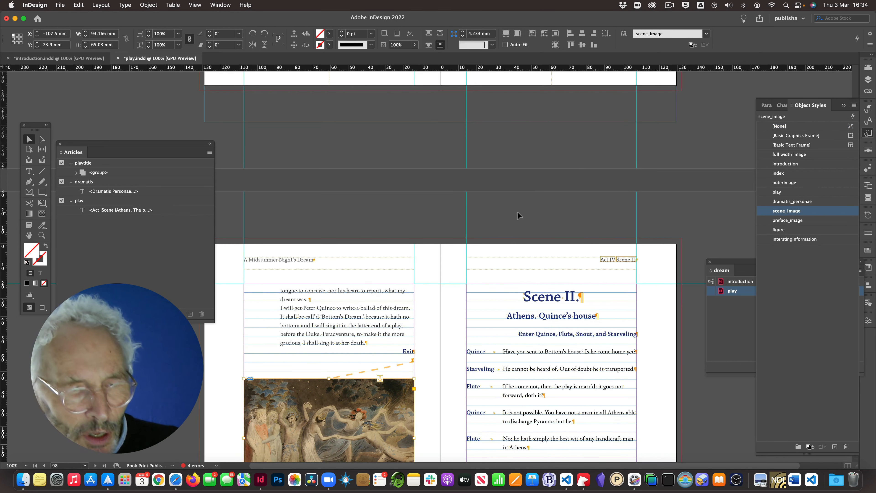
- Check the object style of the Act V Scene I palace image on page 101 and look through the following pages for images
{"action": "scroll", "coordinate": [517, 212], "scroll_direction": "down", "scroll_amount": 8}
{"action": "scroll", "coordinate": [517, 210], "scroll_direction": "down", "scroll_amount": 8}
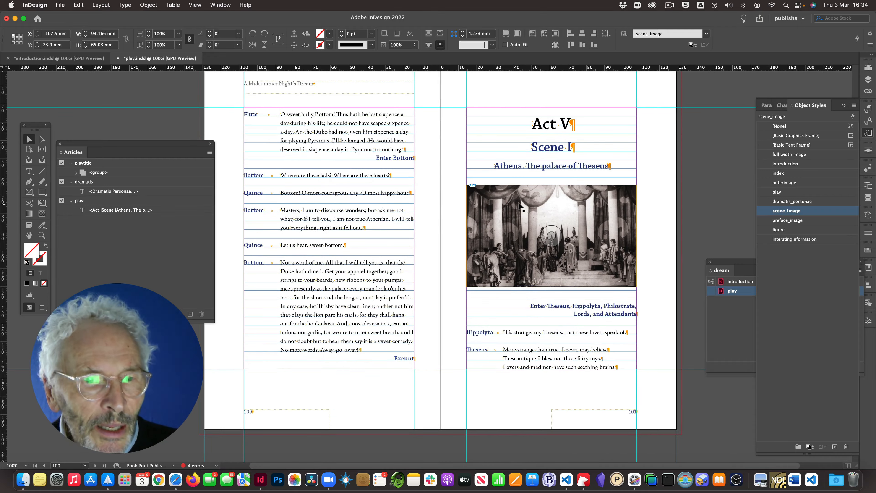
{"action": "left_click", "coordinate": [518, 203]}
{"action": "scroll", "coordinate": [512, 200], "scroll_direction": "down", "scroll_amount": 20}
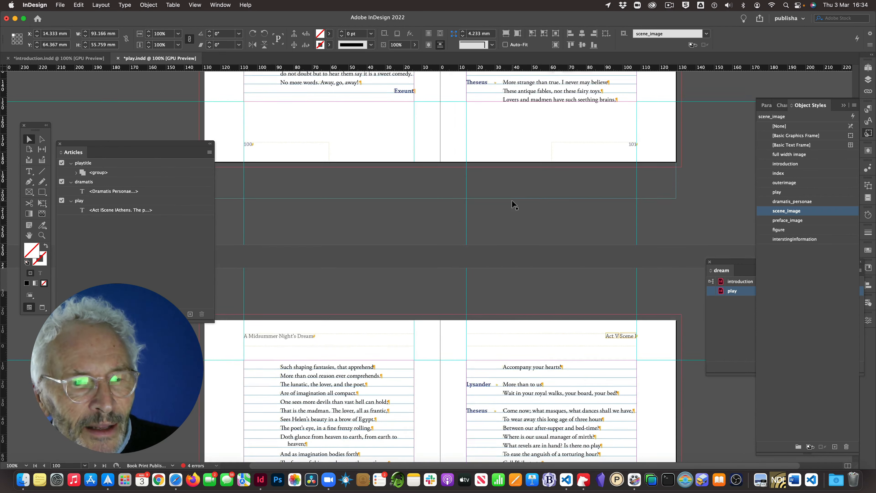
{"action": "scroll", "coordinate": [512, 204], "scroll_direction": "down", "scroll_amount": 20}
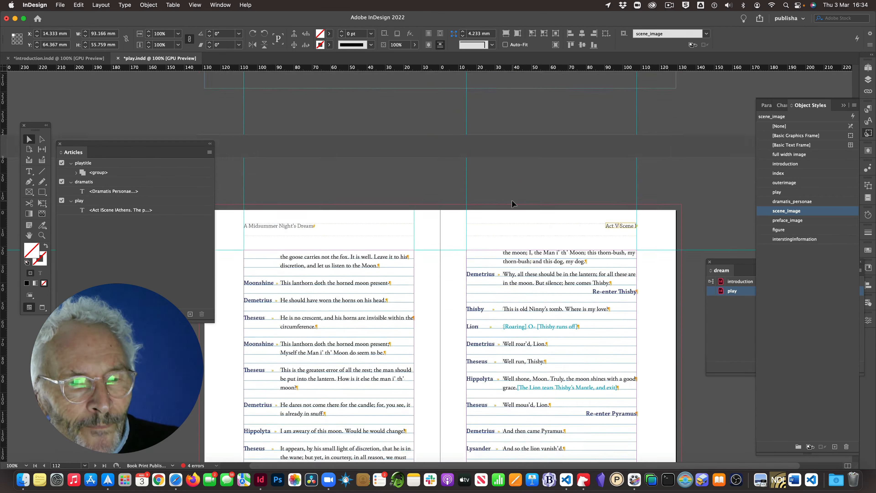
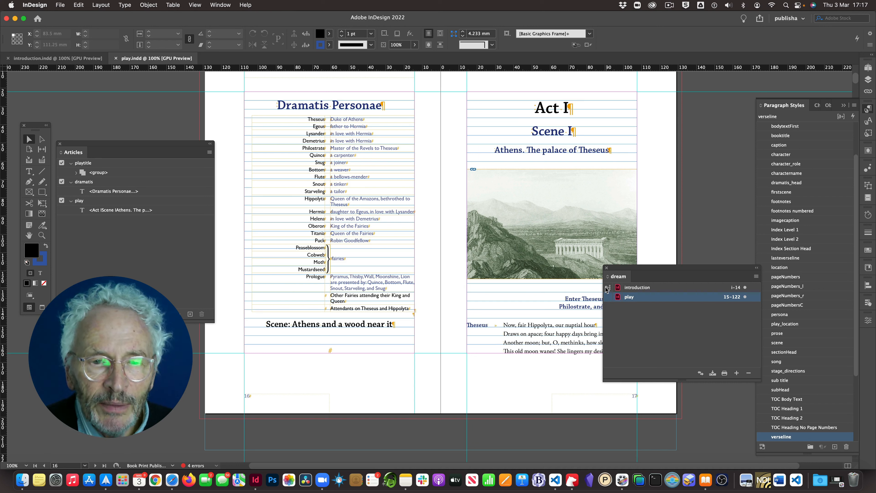
- Review the export tagging settings of the scene_image object style used by the Act I Scene I image on page 17
{"action": "left_click", "coordinate": [549, 203]}
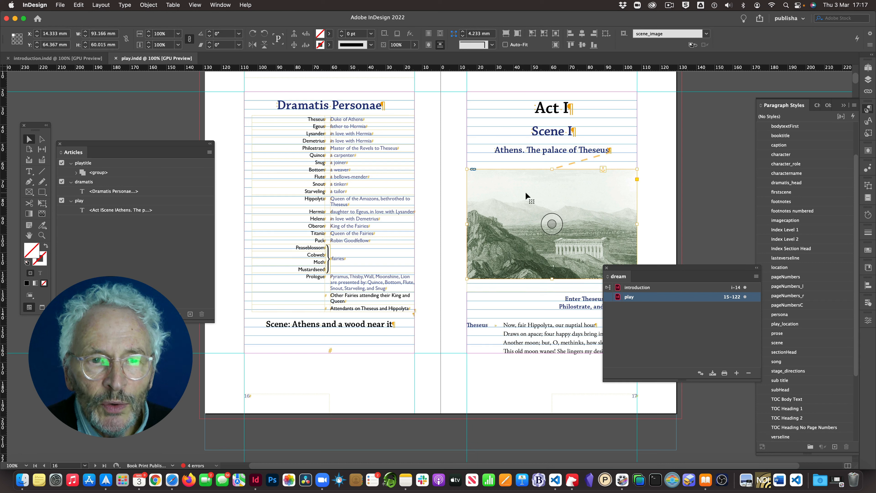
{"action": "left_click", "coordinate": [828, 106]}
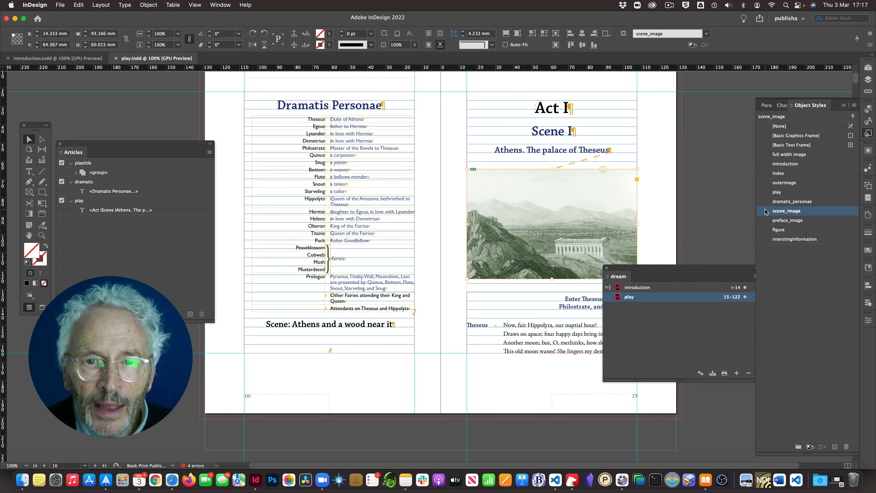
{"action": "double_click", "coordinate": [764, 211]}
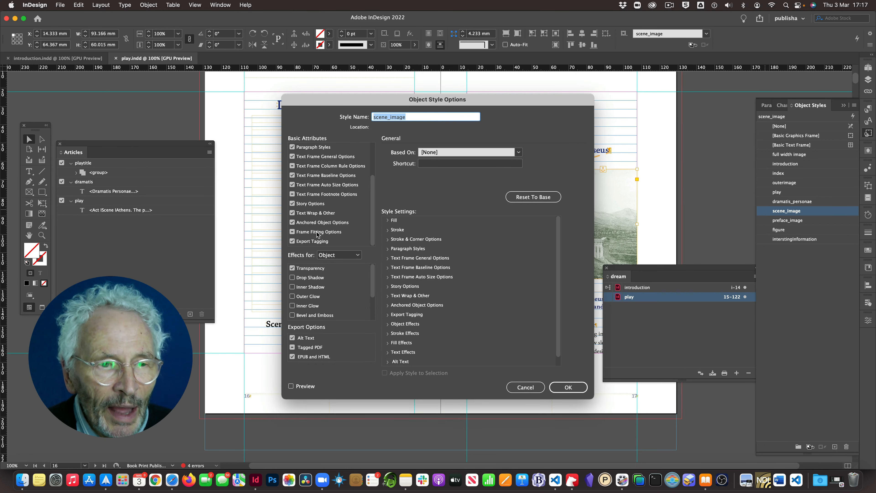
{"action": "left_click", "coordinate": [313, 241]}
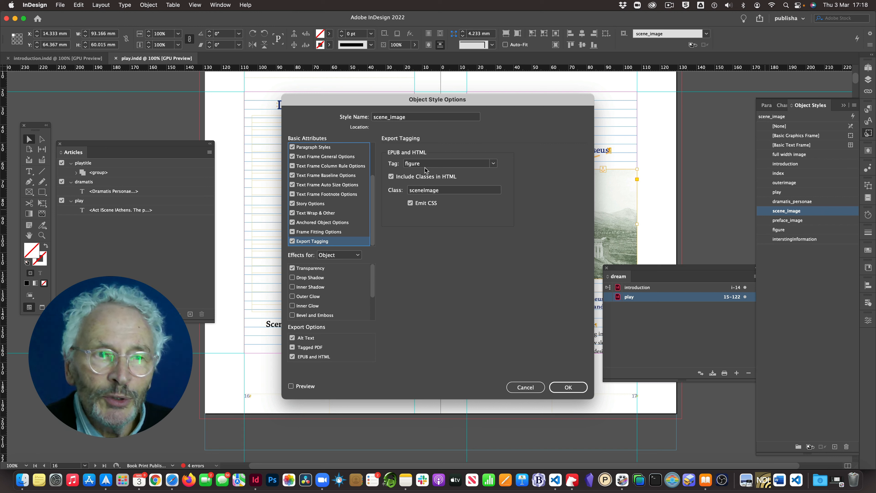
{"action": "left_click", "coordinate": [526, 386]}
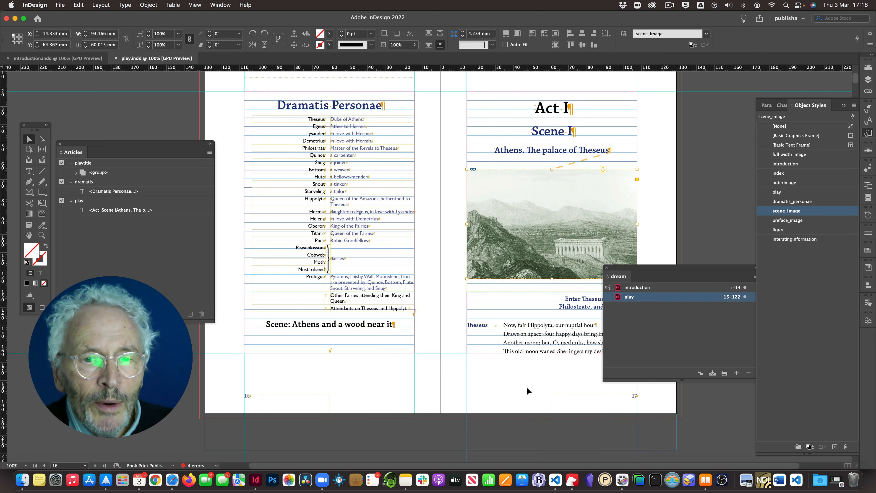
- Switch to the introduction document and start loading object styles from a file in the multiplatform folder
{"action": "double_click", "coordinate": [632, 288]}
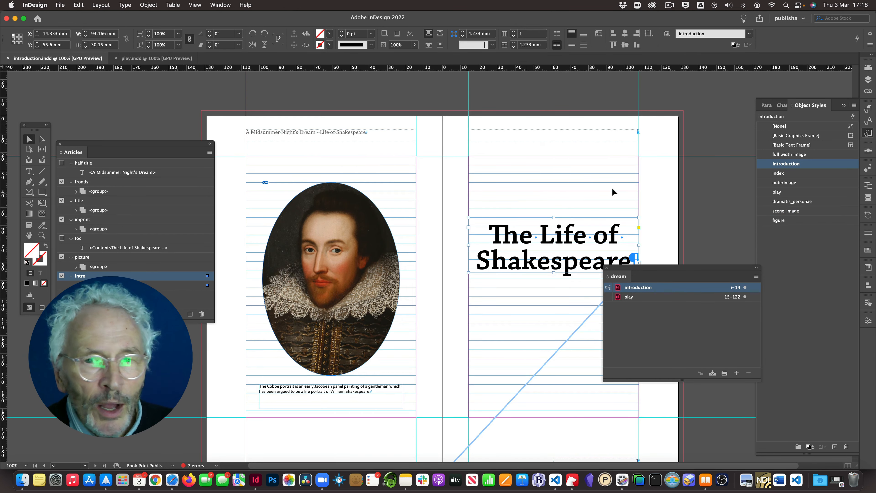
{"action": "left_click", "coordinate": [854, 106]}
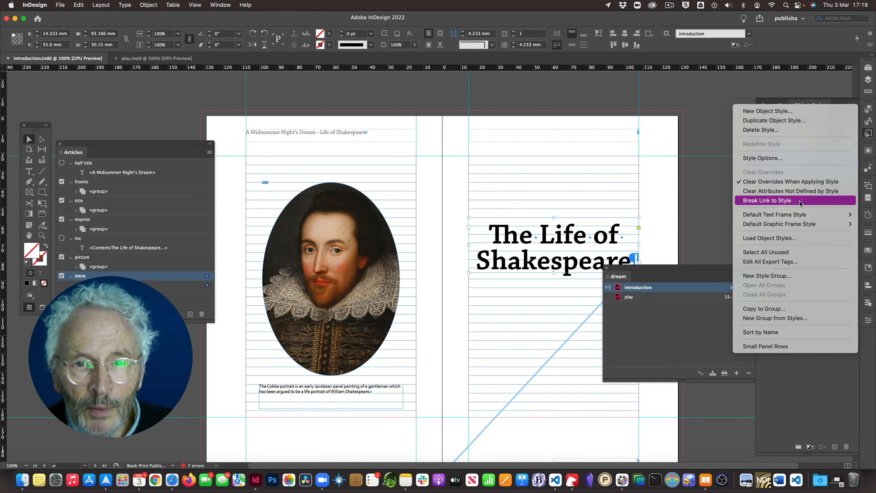
{"action": "left_click", "coordinate": [780, 238]}
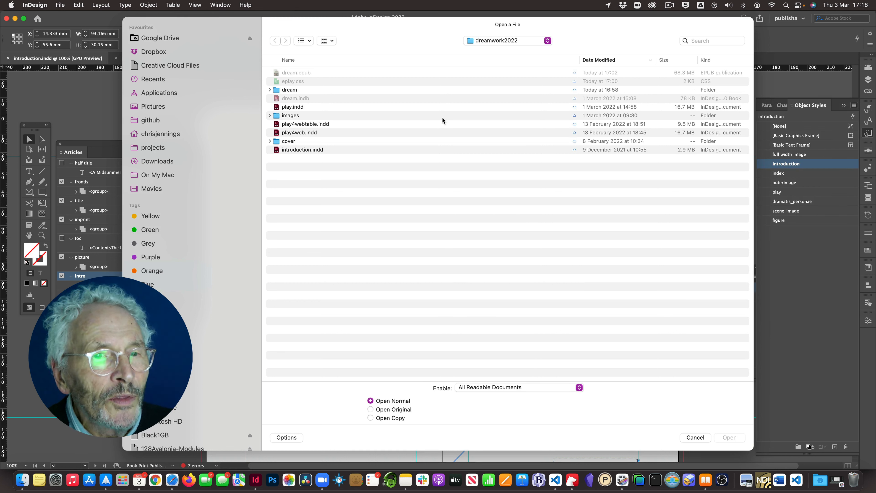
{"action": "left_click", "coordinate": [495, 41]}
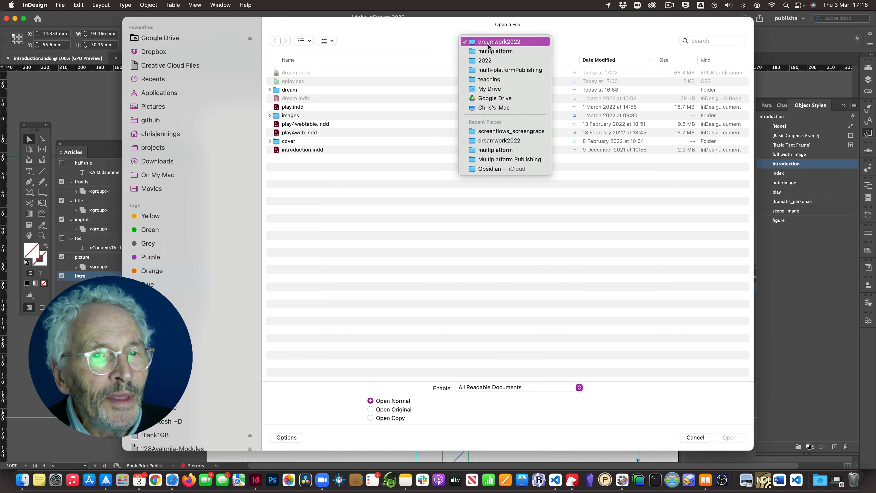
{"action": "left_click", "coordinate": [493, 51]}
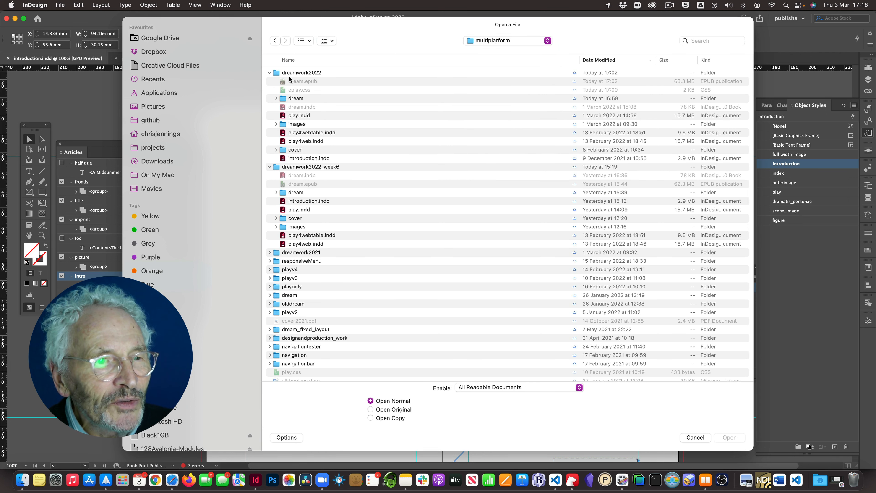
- Compare the play.indd files in the dreamwork2022, dreamwork2022_week6 and dreamwork2021 folders
{"action": "left_click", "coordinate": [269, 73]}
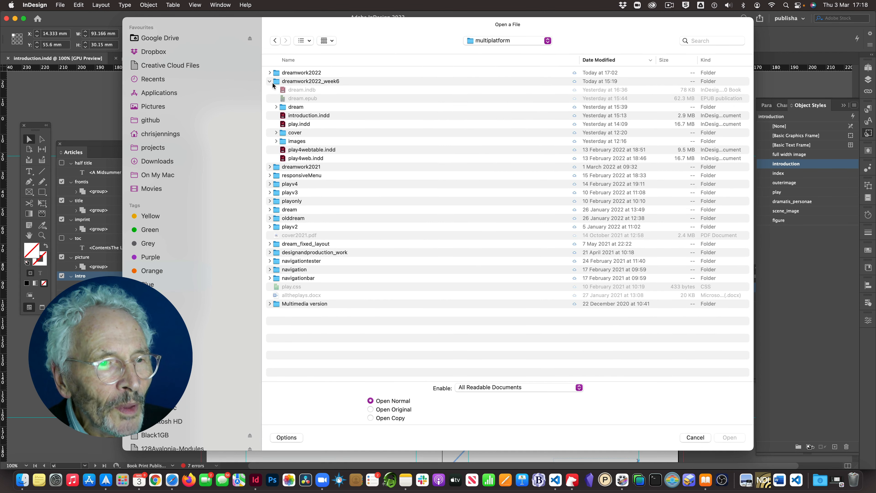
{"action": "left_click", "coordinate": [270, 167]}
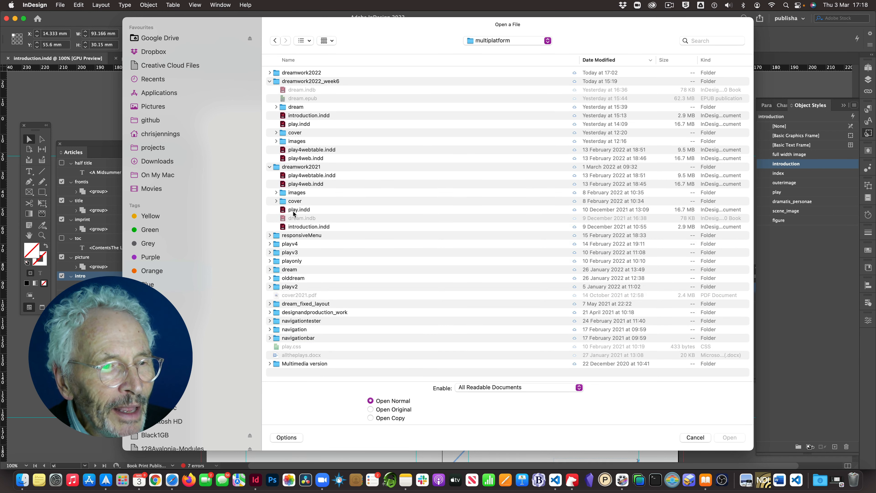
{"action": "left_click", "coordinate": [283, 210]}
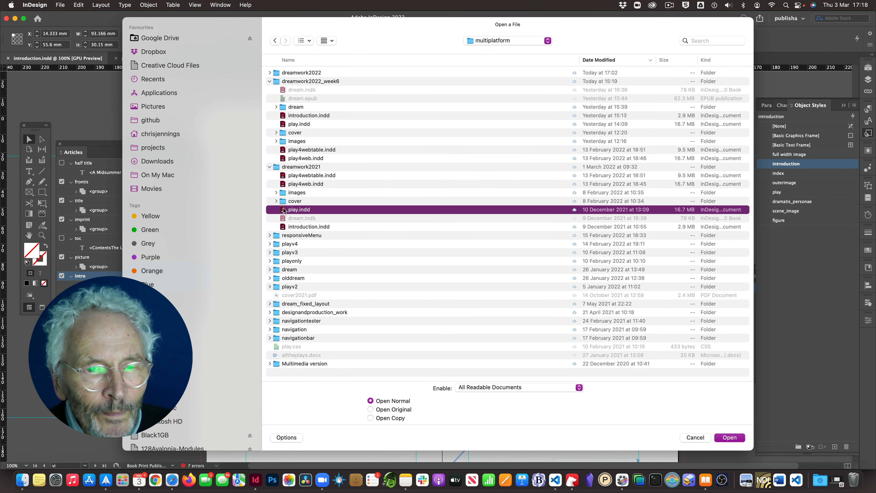
{"action": "left_click", "coordinate": [270, 73]}
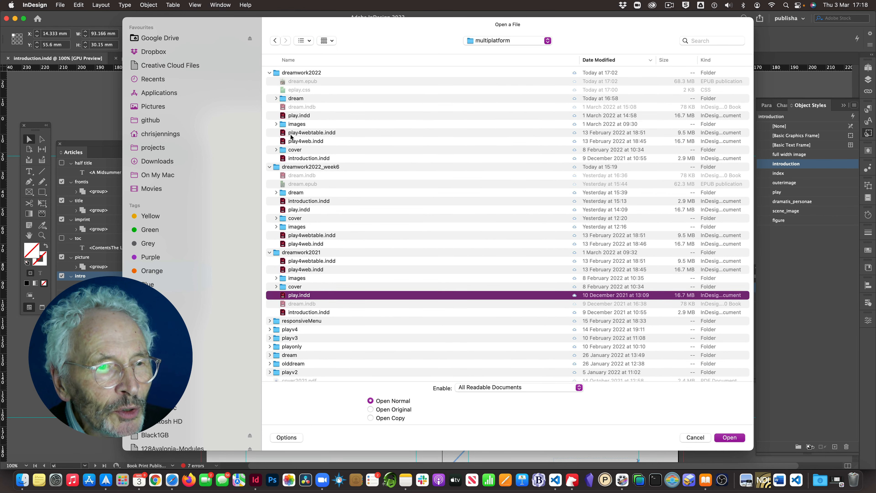
{"action": "left_click", "coordinate": [286, 116]}
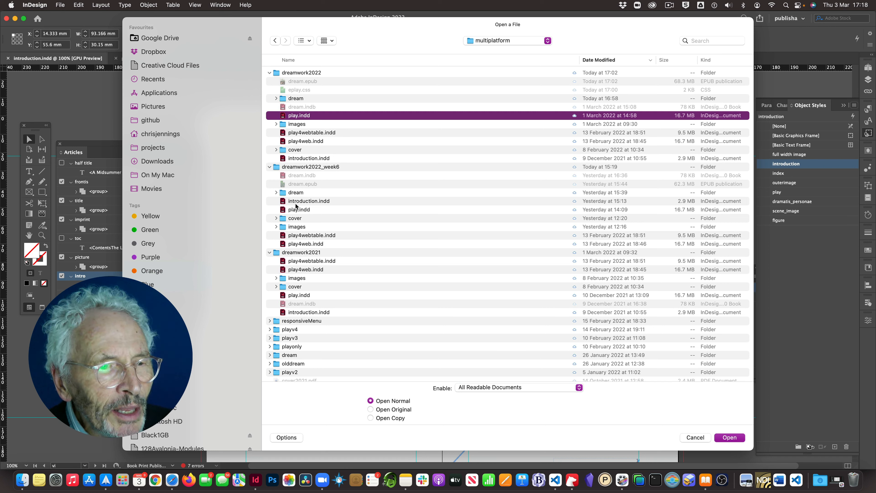
{"action": "left_click", "coordinate": [293, 210]}
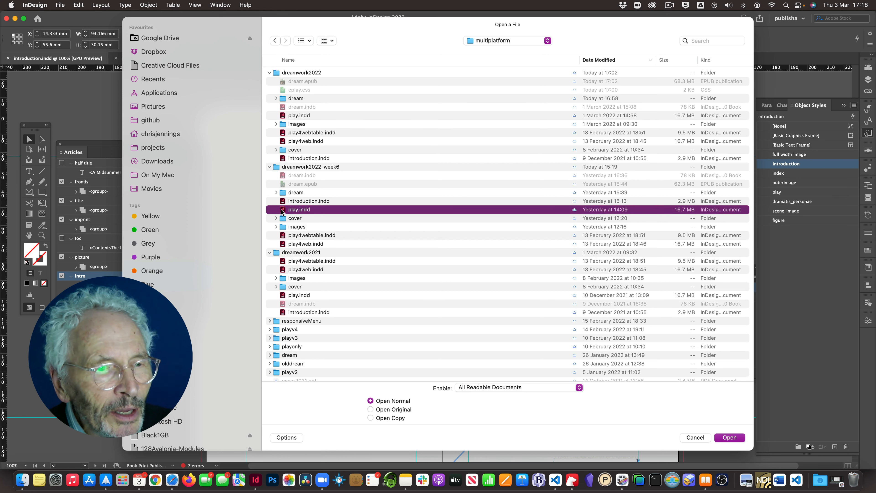
- Choose play.indd in the dreamwork2022 folder as the source file for loading object styles
{"action": "left_click", "coordinate": [270, 253]}
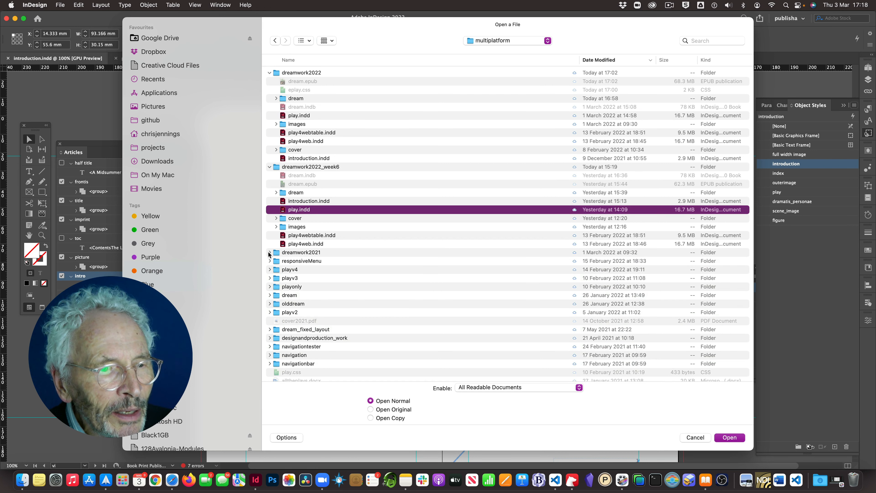
{"action": "left_click", "coordinate": [269, 167]}
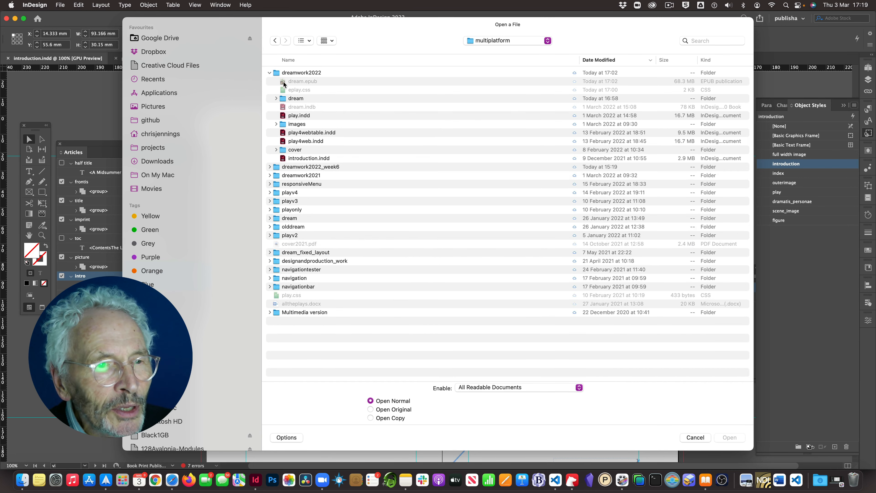
{"action": "left_click", "coordinate": [270, 175]}
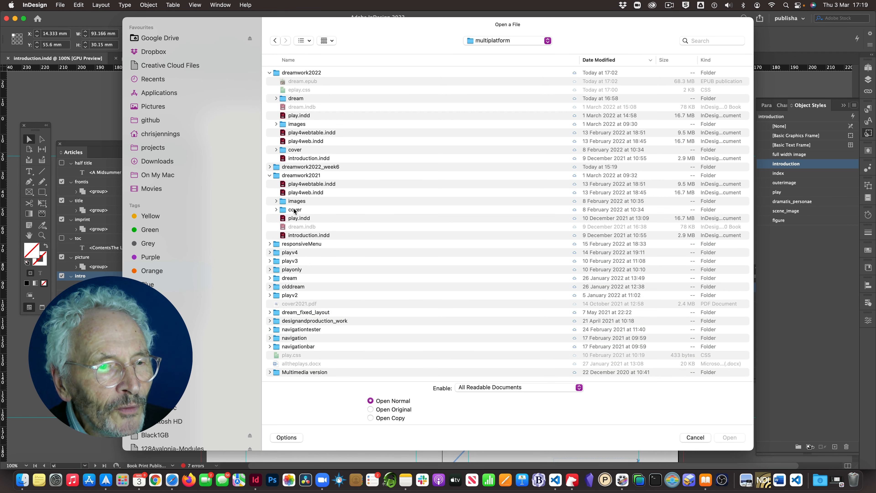
{"action": "left_click", "coordinate": [296, 218]}
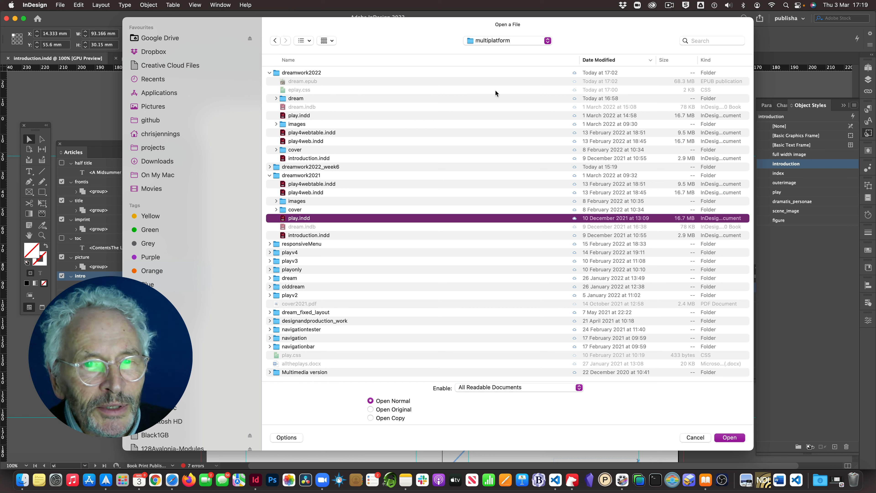
{"action": "left_click", "coordinate": [300, 116]}
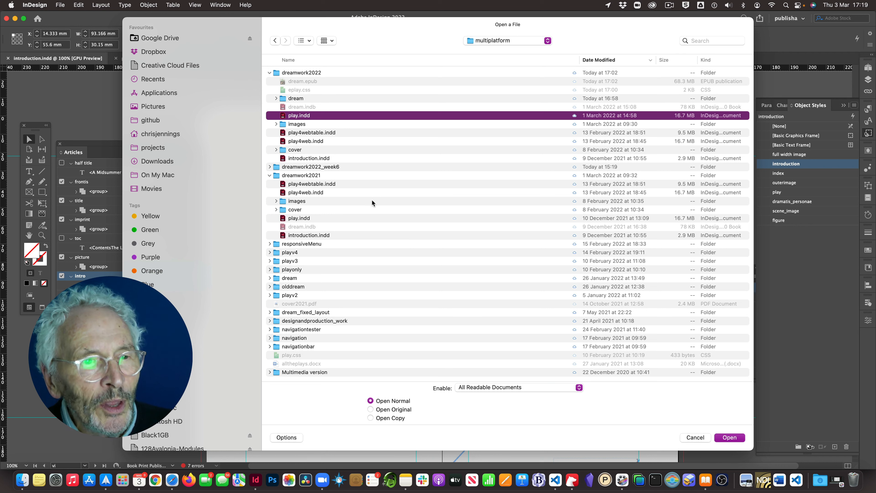
{"action": "left_click", "coordinate": [728, 438]}
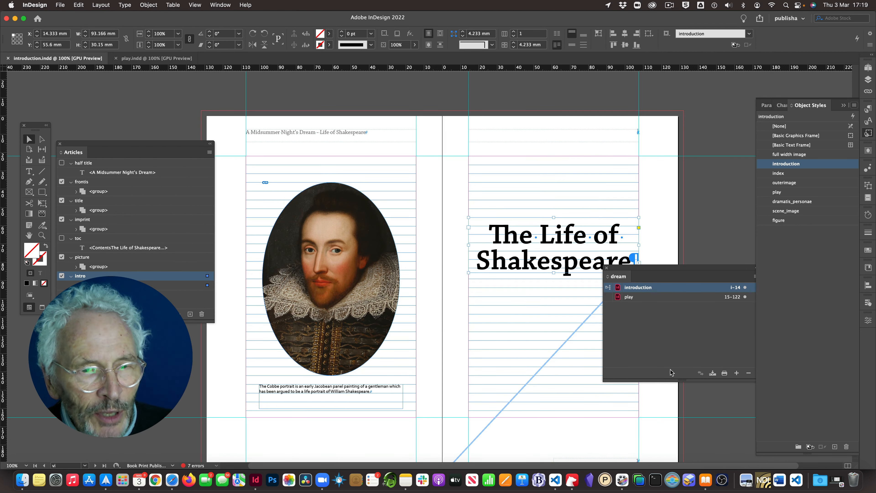
- Load only the scene_image object style into the introduction document, using the incoming definition
{"action": "left_click", "coordinate": [360, 263]}
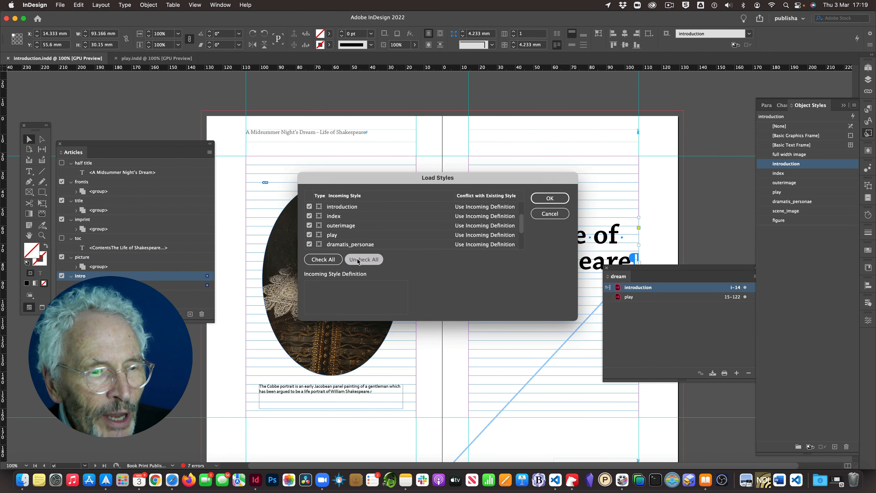
{"action": "left_click_drag", "start_coordinate": [576, 320], "coordinate": [581, 433]}
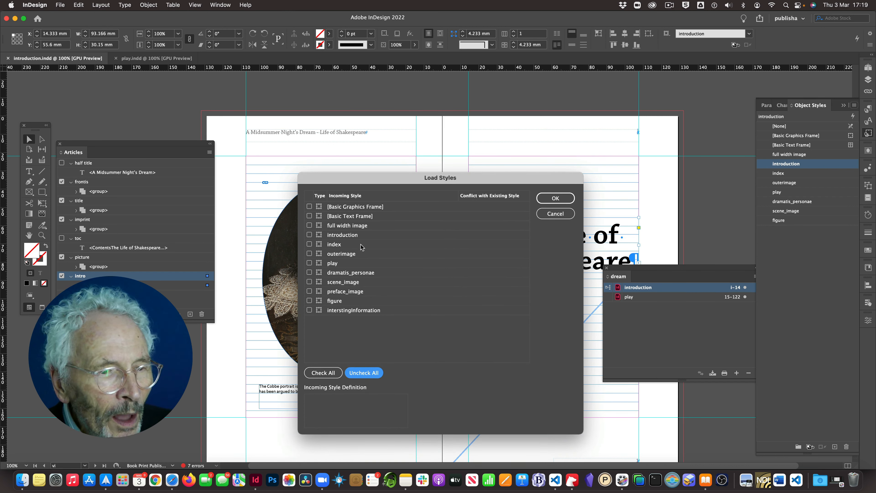
{"action": "left_click", "coordinate": [309, 282]}
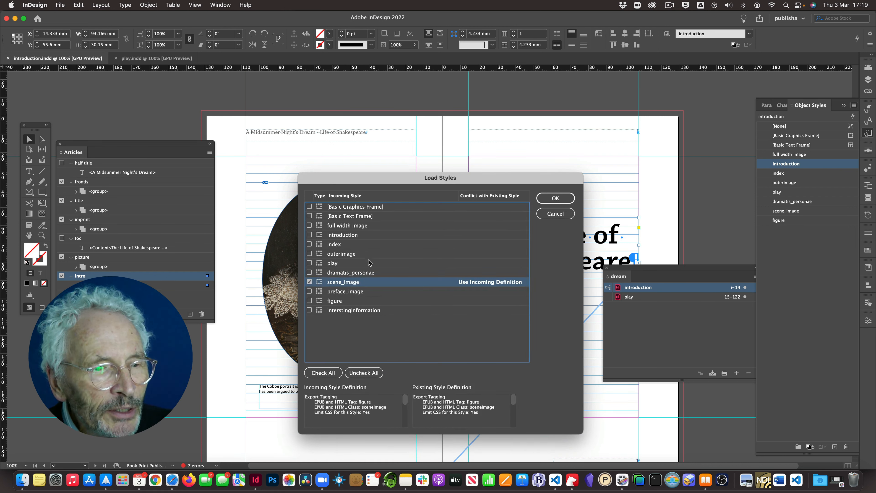
{"action": "left_click", "coordinate": [556, 199]}
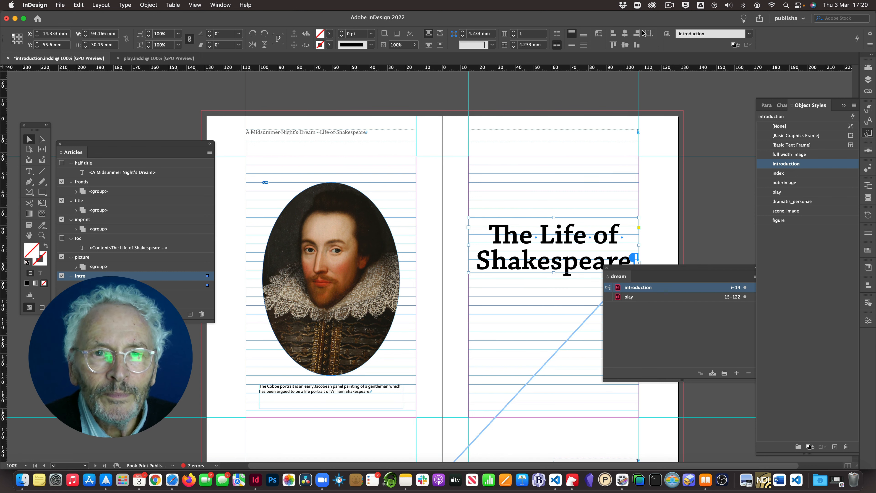
{"action": "left_click", "coordinate": [668, 5]}
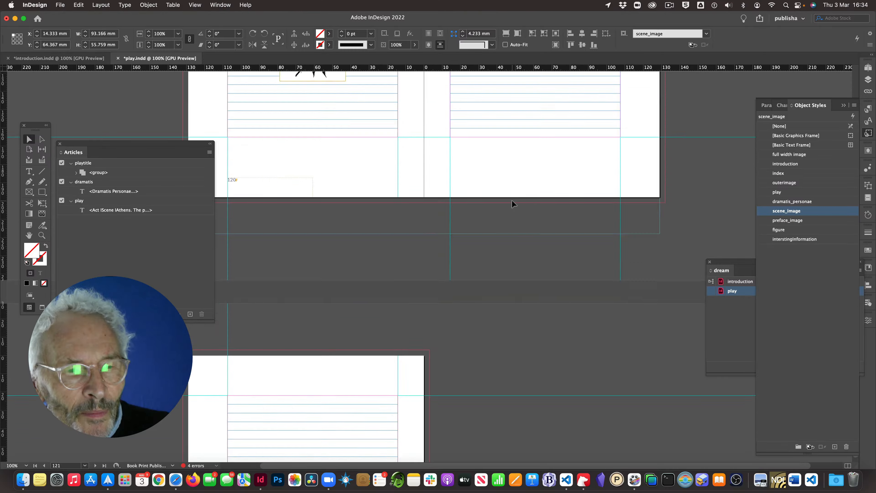
- Return to the start of the play document and review the export tagging of the act paragraph style used by the Act I heading
{"action": "scroll", "coordinate": [511, 201], "scroll_direction": "up", "scroll_amount": 20}
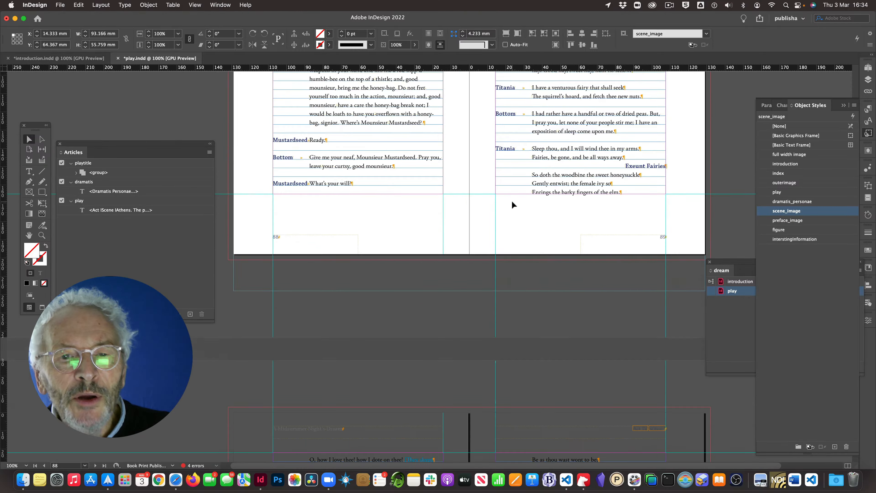
{"action": "scroll", "coordinate": [512, 205], "scroll_direction": "up", "scroll_amount": 15}
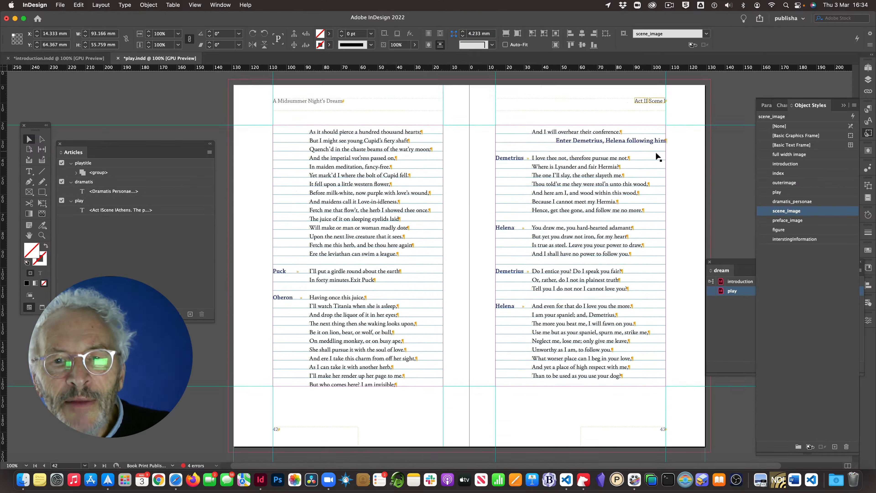
{"action": "scroll", "coordinate": [510, 171], "scroll_direction": "up", "scroll_amount": 20}
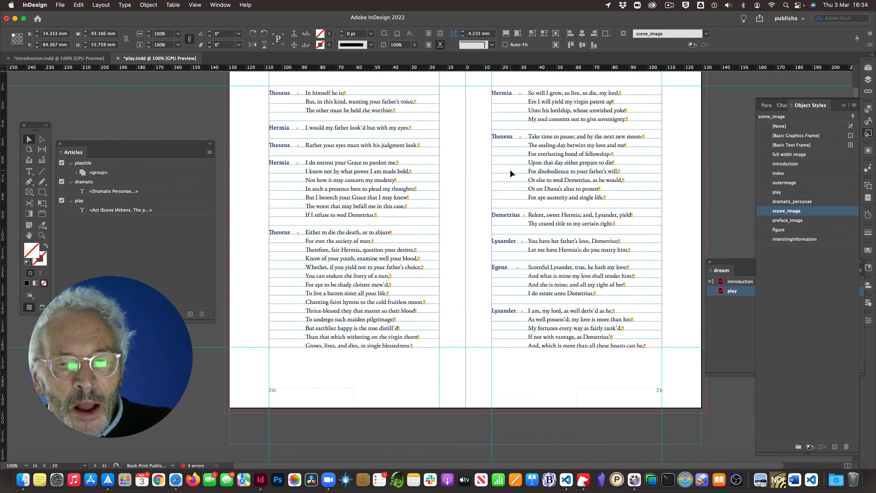
{"action": "scroll", "coordinate": [428, 163], "scroll_direction": "right", "scroll_amount": 5}
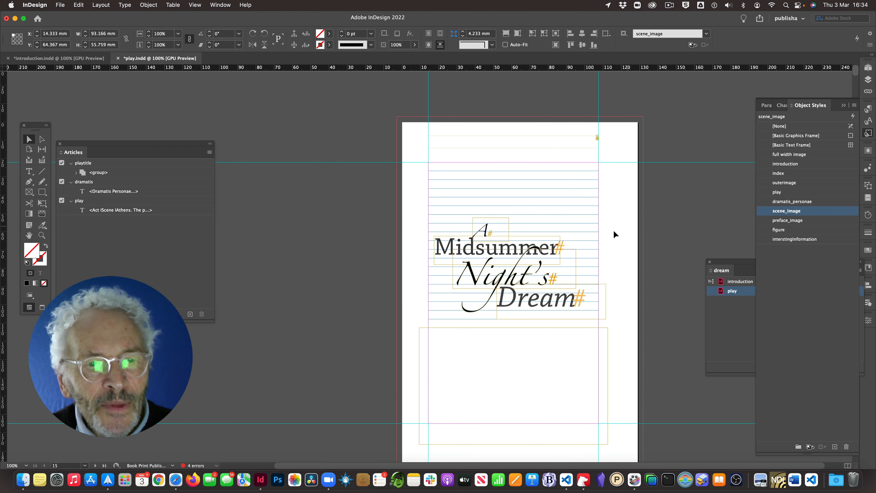
{"action": "scroll", "coordinate": [306, 154], "scroll_direction": "down", "scroll_amount": 10}
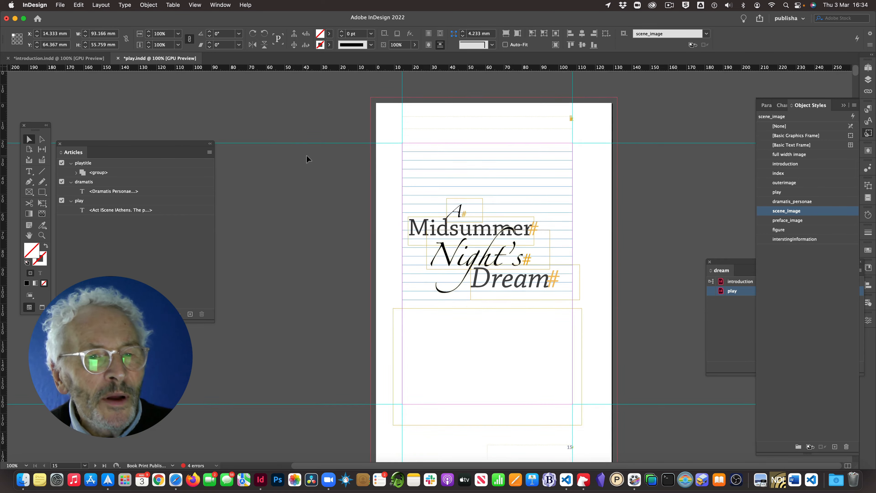
{"action": "scroll", "coordinate": [306, 154], "scroll_direction": "down", "scroll_amount": 4}
{"action": "scroll", "coordinate": [306, 154], "scroll_direction": "left", "scroll_amount": 4}
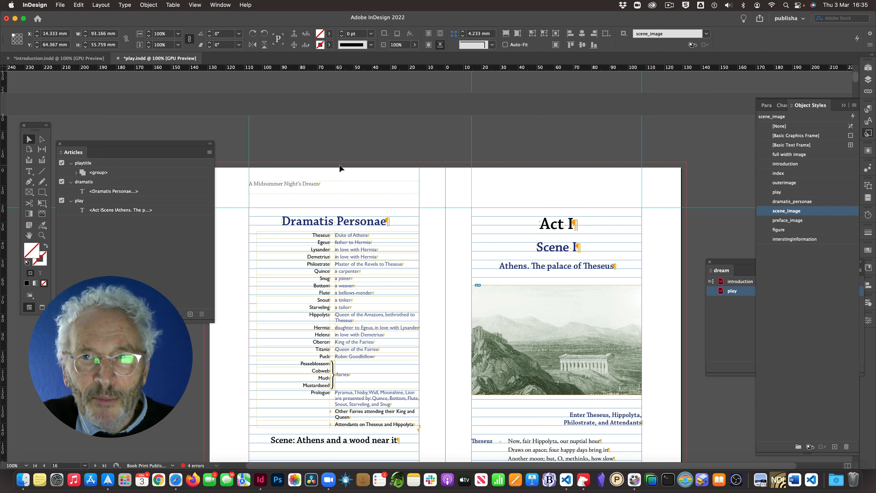
{"action": "double_click", "coordinate": [550, 224]}
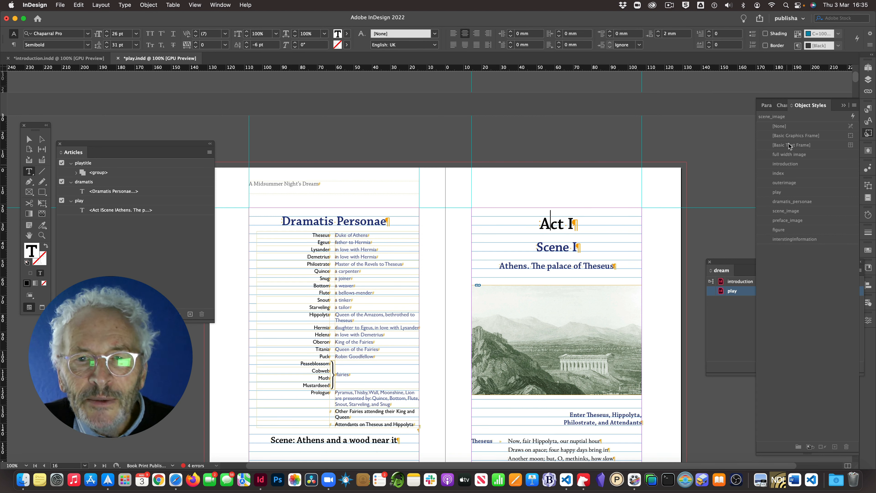
{"action": "left_click", "coordinate": [766, 105]}
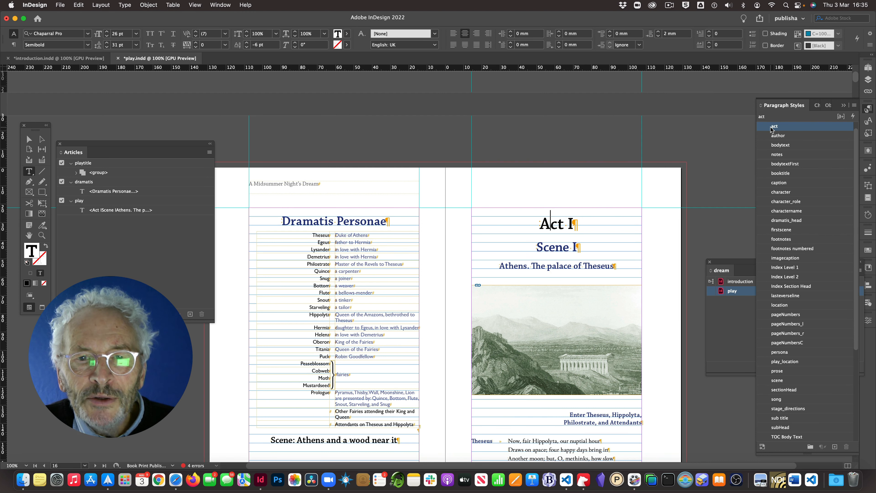
{"action": "double_click", "coordinate": [774, 127]}
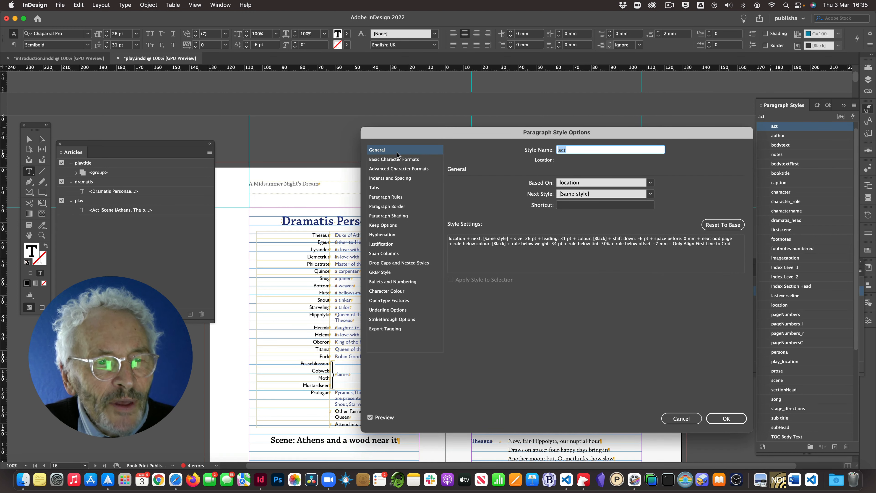
{"action": "left_click", "coordinate": [393, 328]}
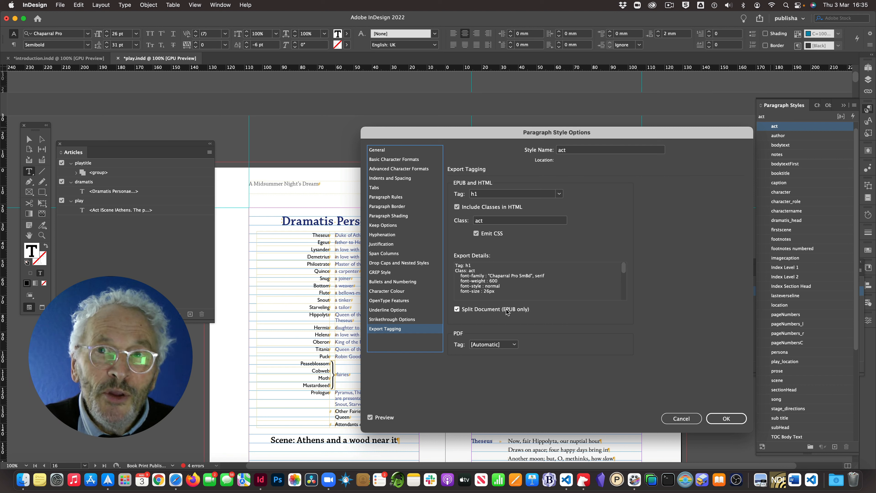
{"action": "left_click", "coordinate": [681, 418]}
- Review the export tagging settings of the firstscene paragraph style used by the Scene I heading below Act I
{"action": "left_click", "coordinate": [555, 247]}
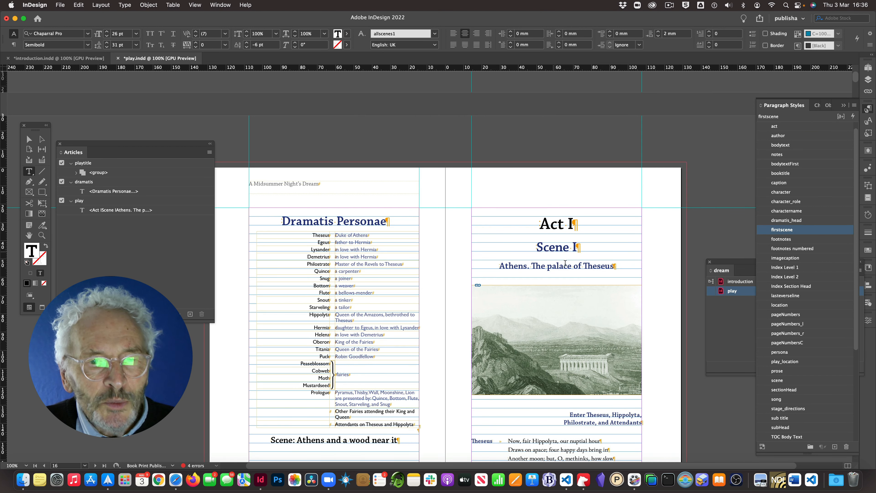
{"action": "double_click", "coordinate": [766, 230]}
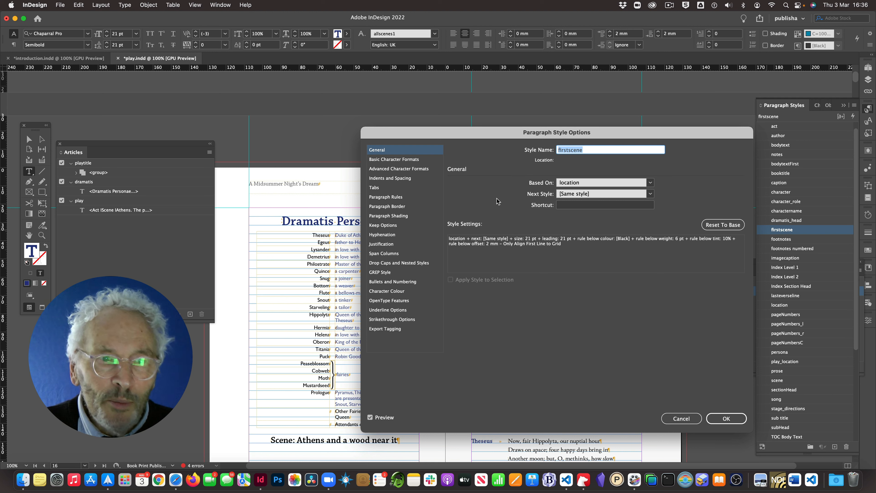
{"action": "left_click", "coordinate": [386, 329]}
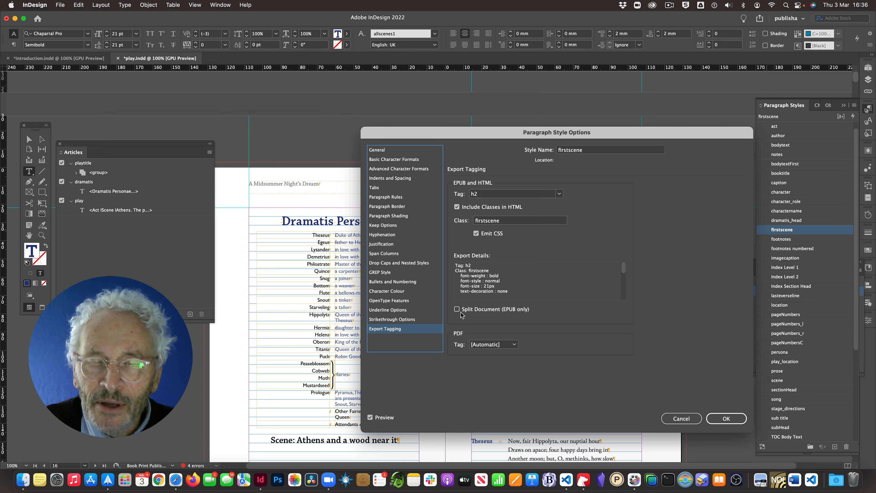
{"action": "left_click", "coordinate": [682, 419]}
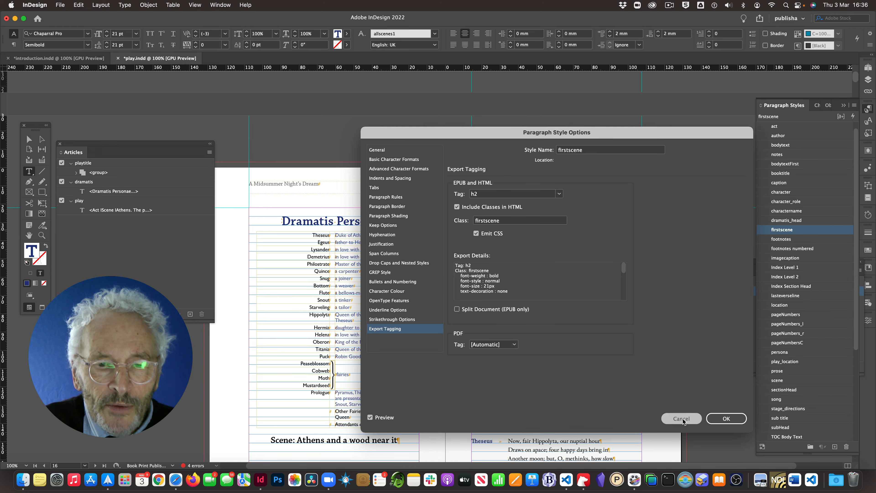
- Review the export tagging settings of the scene paragraph style used by the Act I Scene II heading on page 29
{"action": "scroll", "coordinate": [455, 214], "scroll_direction": "down", "scroll_amount": 20}
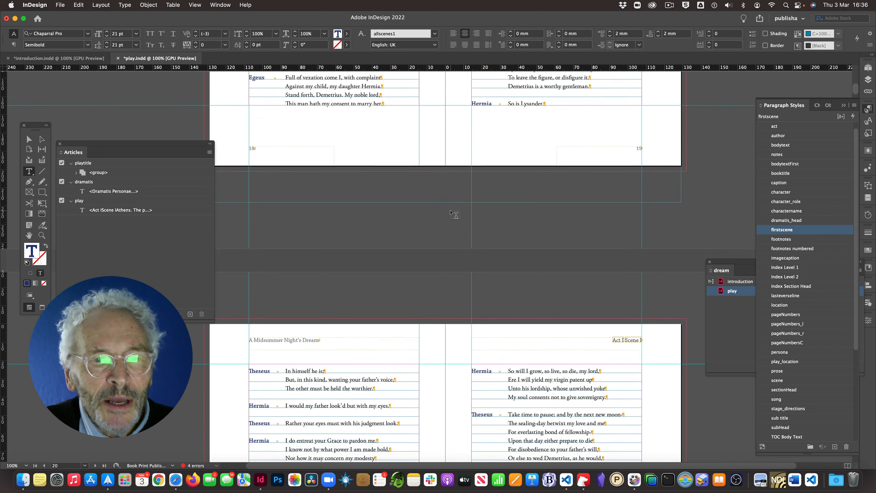
{"action": "scroll", "coordinate": [455, 215], "scroll_direction": "down", "scroll_amount": 12}
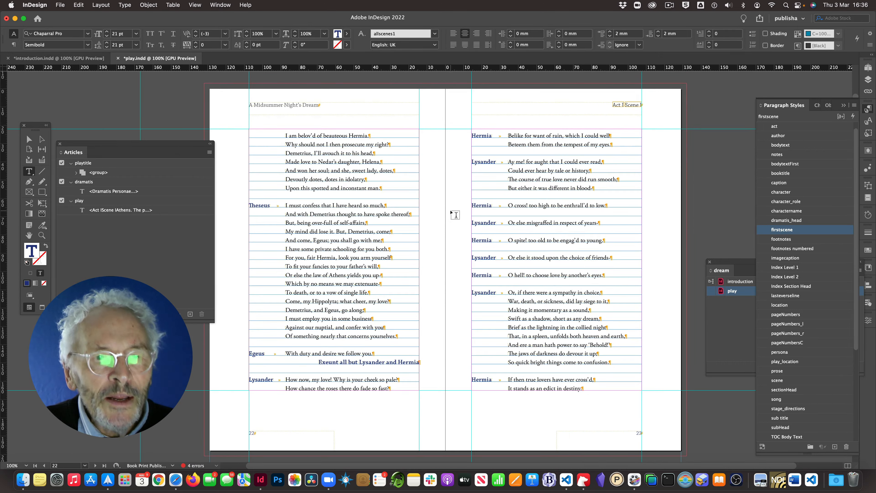
{"action": "scroll", "coordinate": [454, 215], "scroll_direction": "down", "scroll_amount": 12}
{"action": "scroll", "coordinate": [454, 215], "scroll_direction": "down", "scroll_amount": 12}
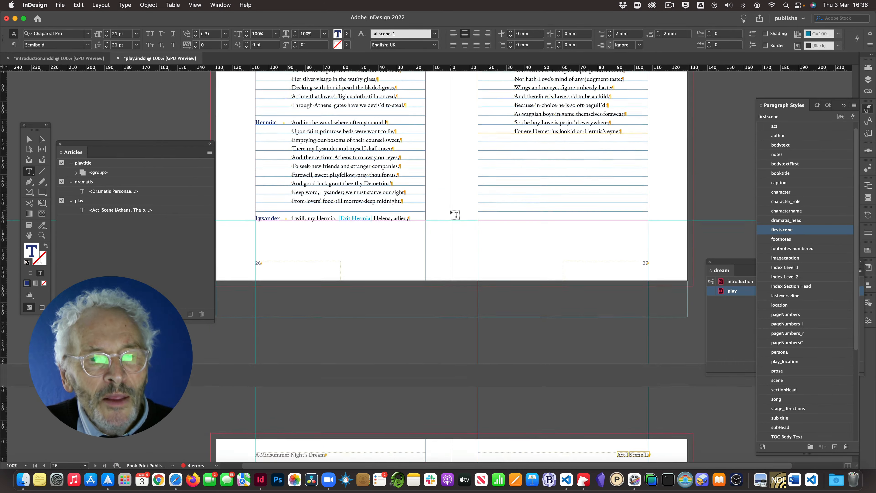
{"action": "scroll", "coordinate": [454, 214], "scroll_direction": "down", "scroll_amount": 8}
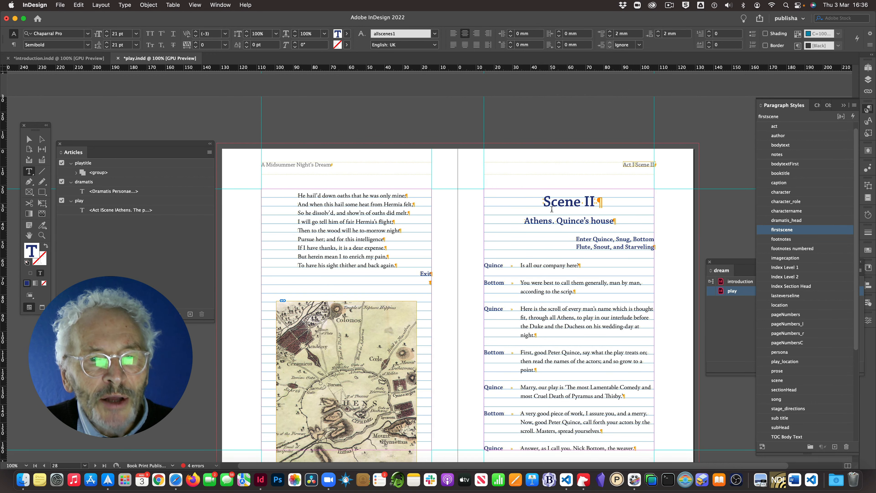
{"action": "left_click", "coordinate": [764, 380]}
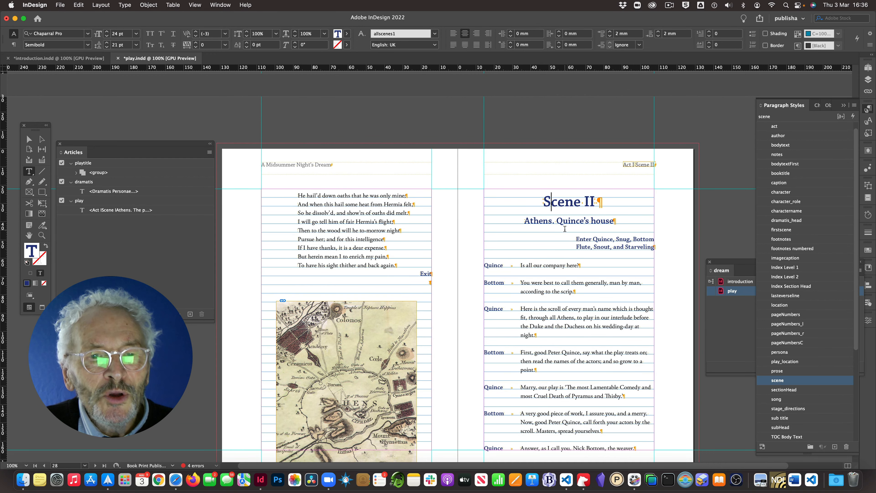
{"action": "double_click", "coordinate": [765, 381]}
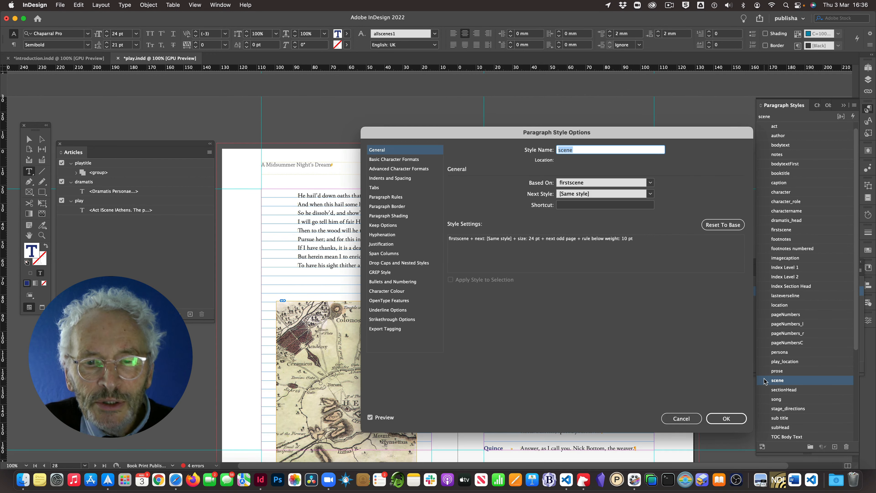
{"action": "left_click", "coordinate": [393, 329]}
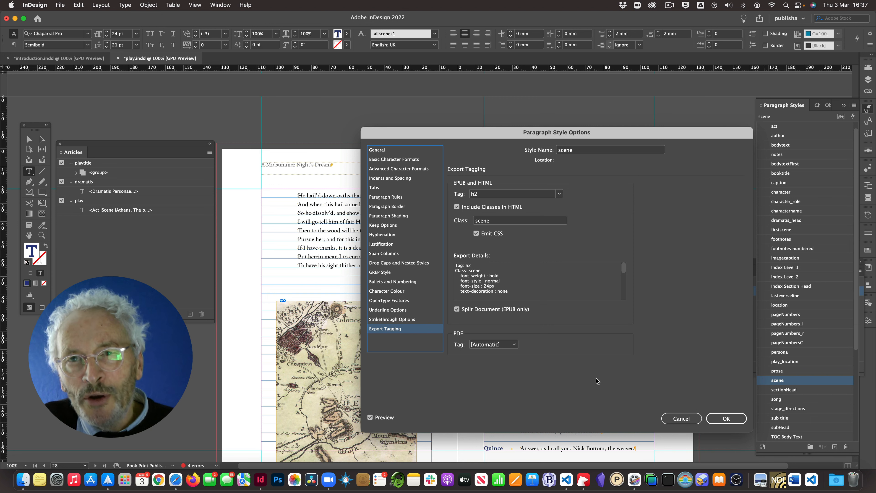
{"action": "left_click", "coordinate": [678, 418]}
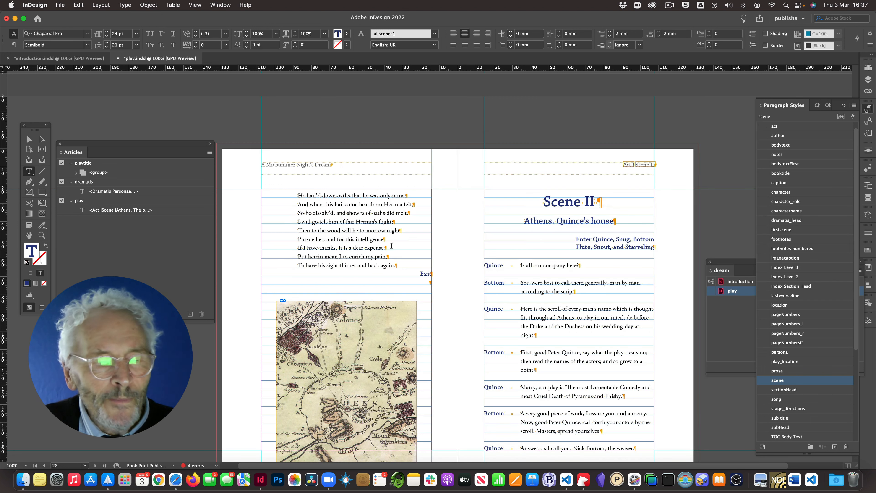
{"action": "scroll", "coordinate": [406, 147], "scroll_direction": "down", "scroll_amount": 1}
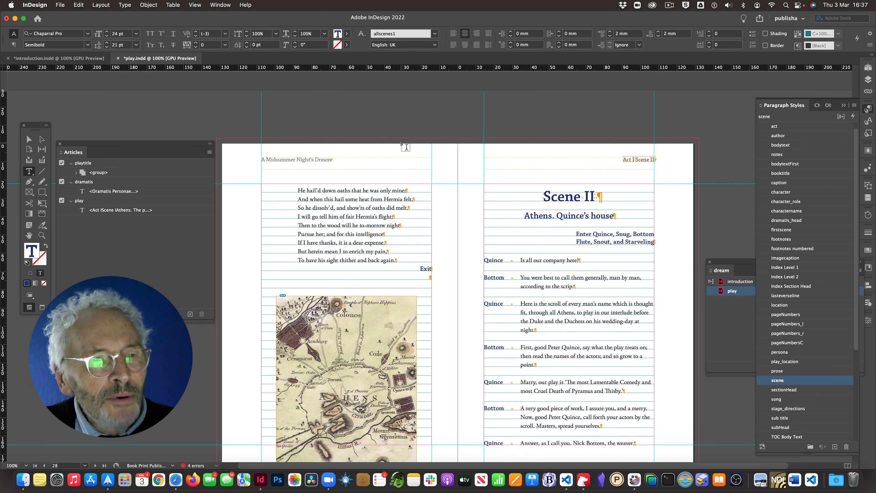
{"action": "scroll", "coordinate": [405, 147], "scroll_direction": "down", "scroll_amount": 5}
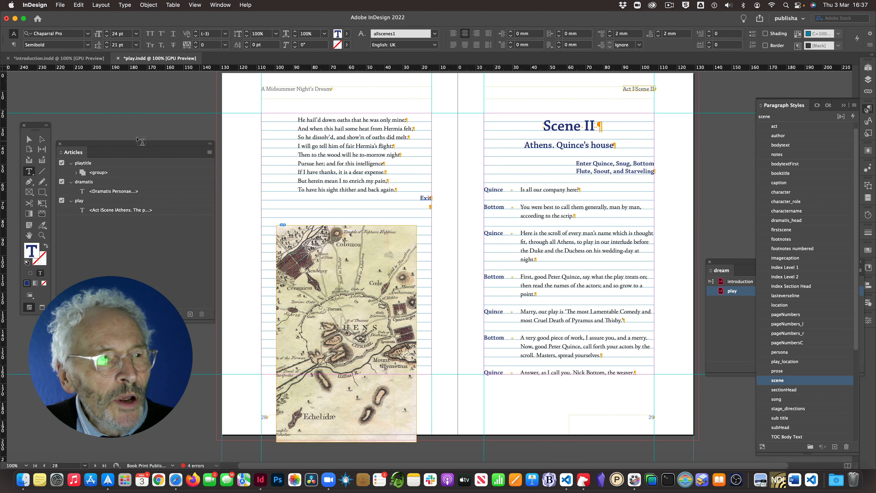
- Switch to the introduction document from the dream book, return to its portrait and title page spread, and clear the selection
{"action": "key", "text": "Escape"}
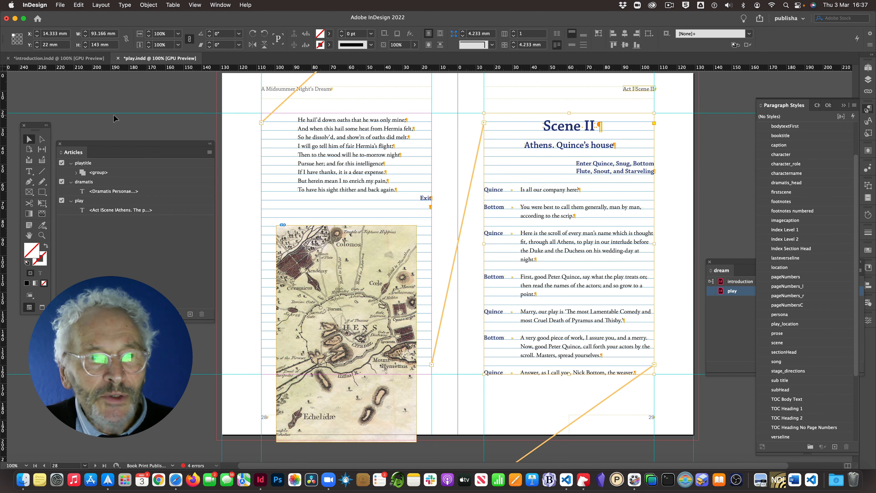
{"action": "scroll", "coordinate": [128, 121], "scroll_direction": "up", "scroll_amount": 3}
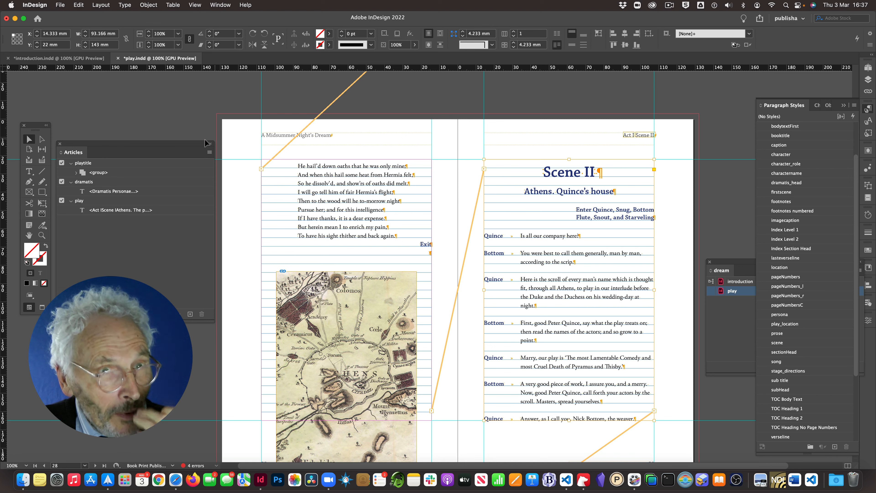
{"action": "double_click", "coordinate": [740, 281]}
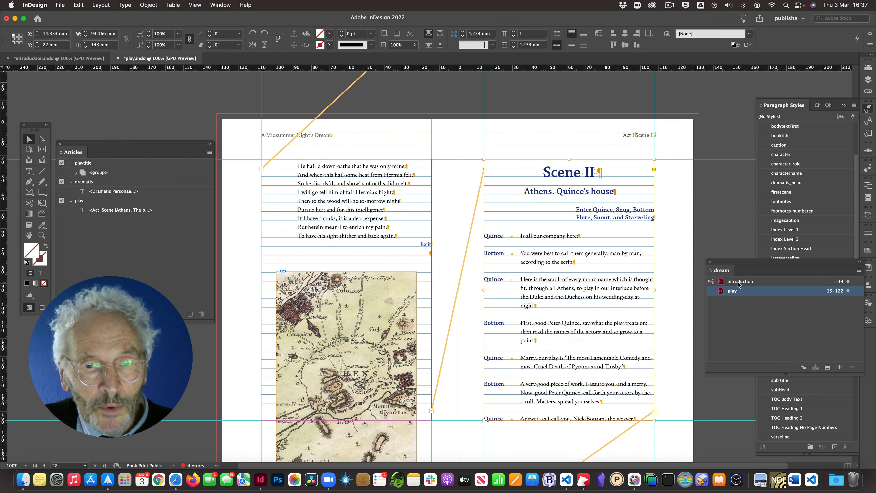
{"action": "scroll", "coordinate": [242, 115], "scroll_direction": "up", "scroll_amount": 10}
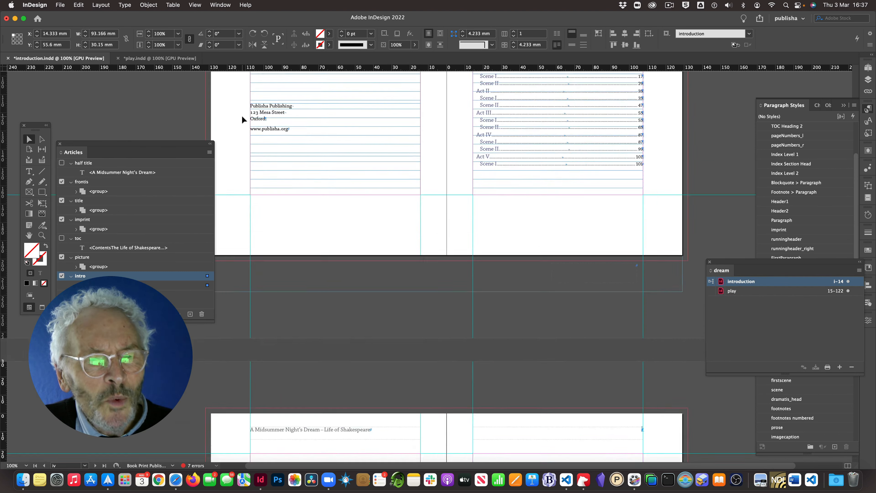
{"action": "scroll", "coordinate": [242, 119], "scroll_direction": "up", "scroll_amount": 10}
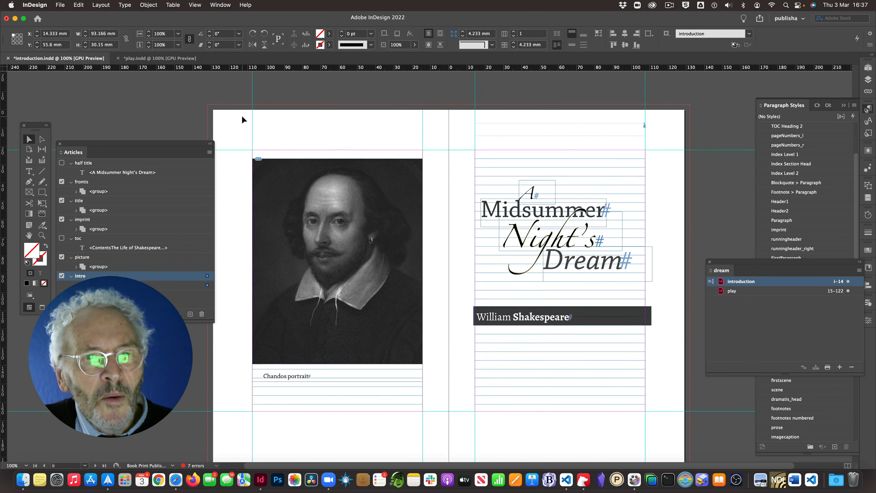
{"action": "scroll", "coordinate": [241, 115], "scroll_direction": "up", "scroll_amount": 2}
{"action": "left_click", "coordinate": [166, 89]}
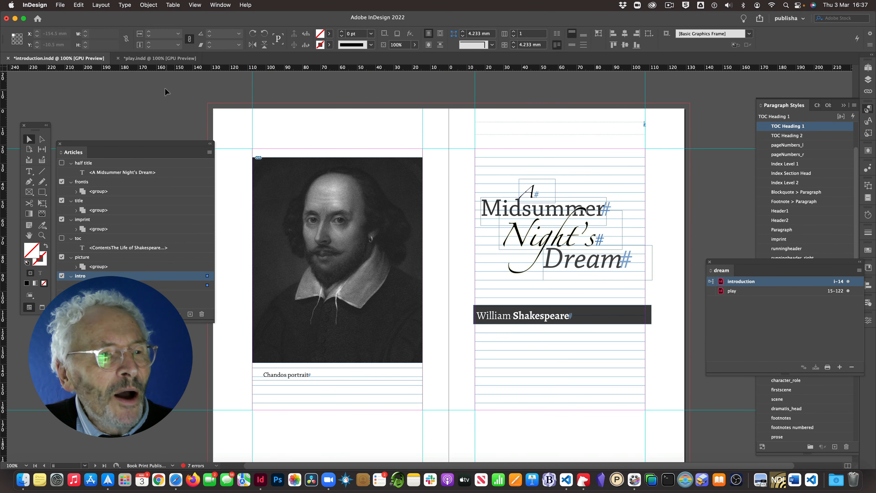
- Start exporting the whole dream book to EPUB as dream.epub in the dreamwork2022 folder and open the export format choices
{"action": "left_click_drag", "start_coordinate": [736, 266], "coordinate": [318, 269]}
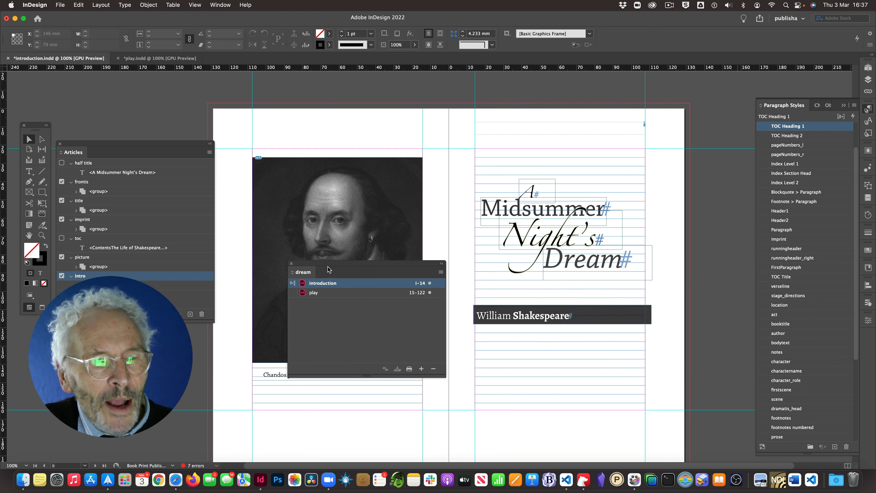
{"action": "left_click", "coordinate": [440, 273]}
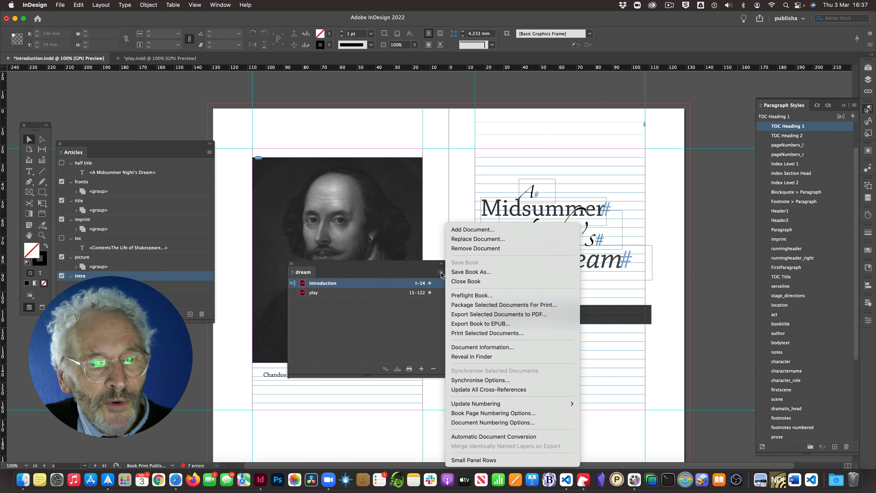
{"action": "left_click", "coordinate": [464, 324]}
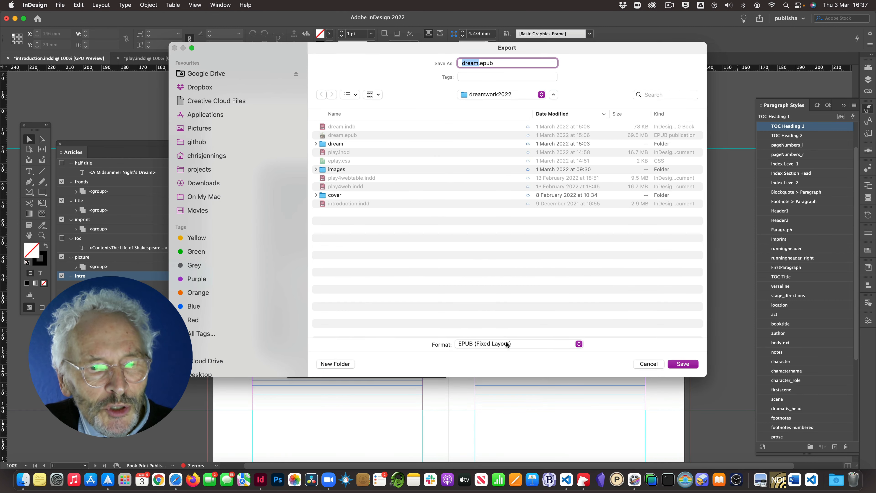
{"action": "left_click", "coordinate": [507, 344]}
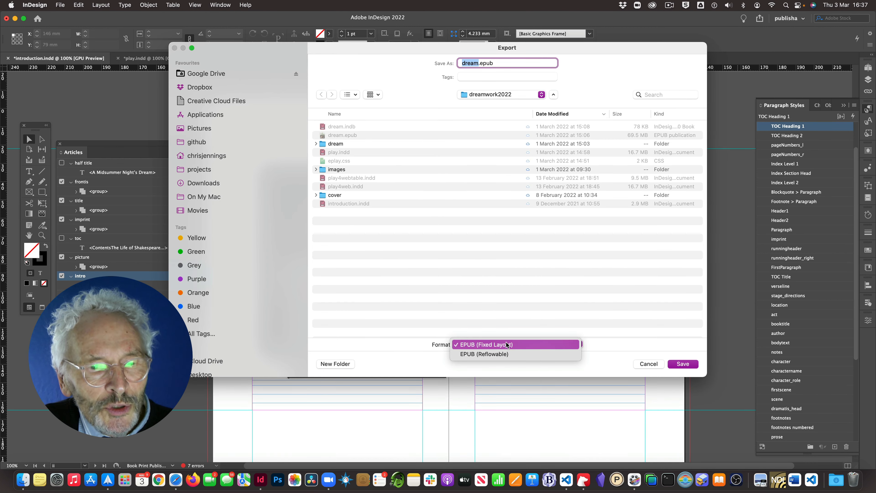
- Export as dream.epub in the EPUB (Reflowable) format, replacing the existing file
{"action": "left_click", "coordinate": [503, 355]}
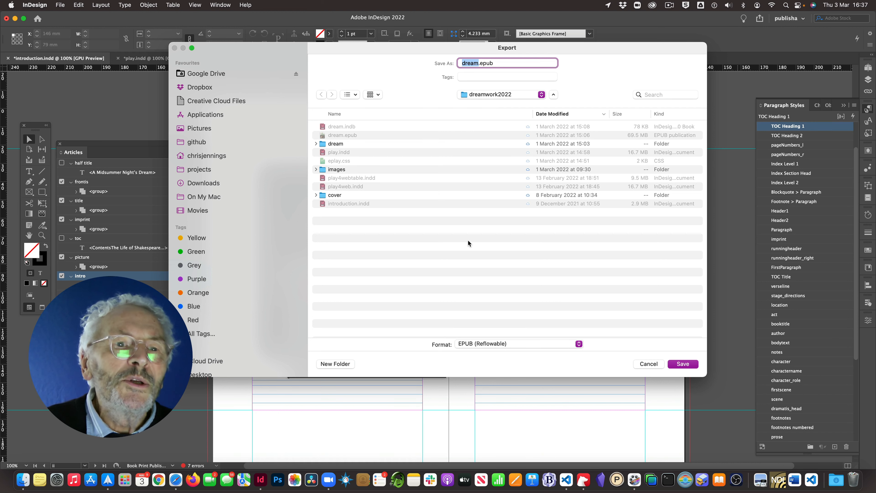
{"action": "left_click", "coordinate": [682, 364]}
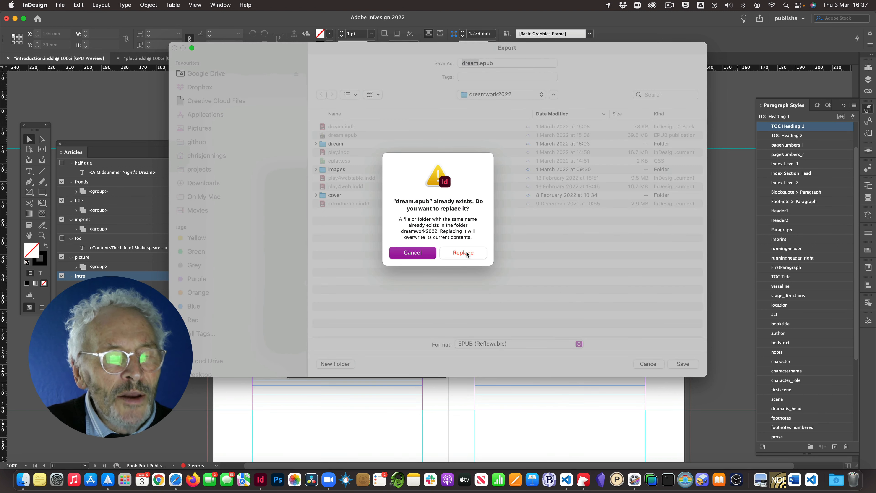
{"action": "left_click", "coordinate": [465, 253]}
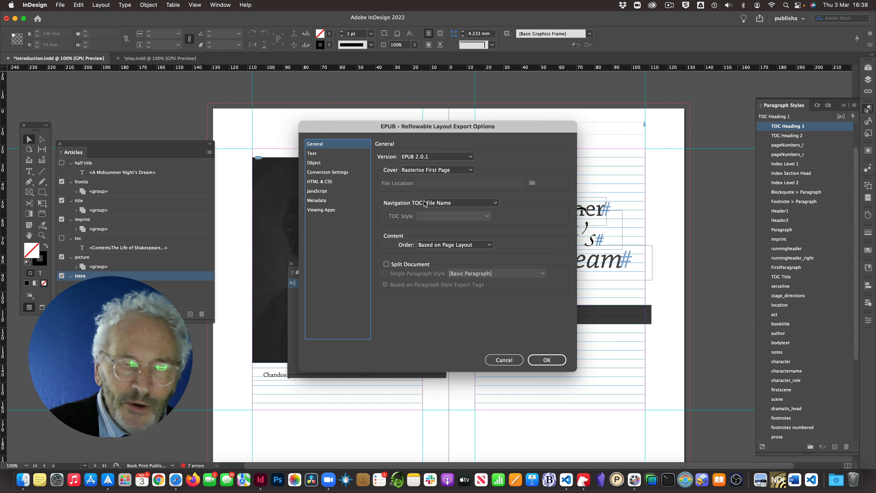
- Set the EPUB version to 3.0 and choose msnd_cover.png from the images folder as the cover image
{"action": "left_click", "coordinate": [470, 157]}
{"action": "left_click", "coordinate": [426, 174]}
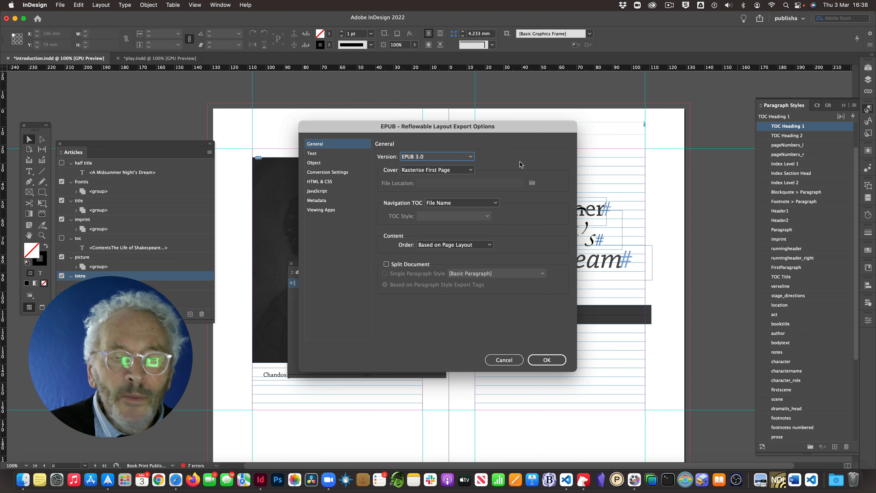
{"action": "left_click", "coordinate": [469, 172]}
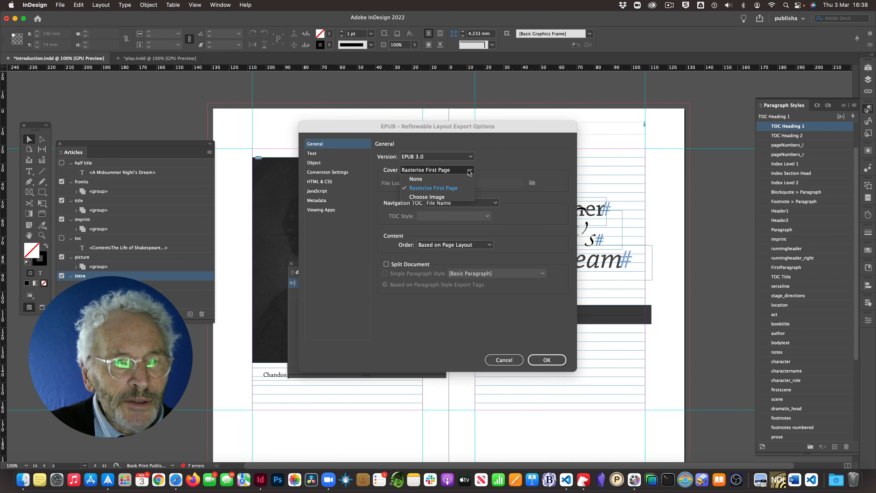
{"action": "left_click", "coordinate": [471, 195]}
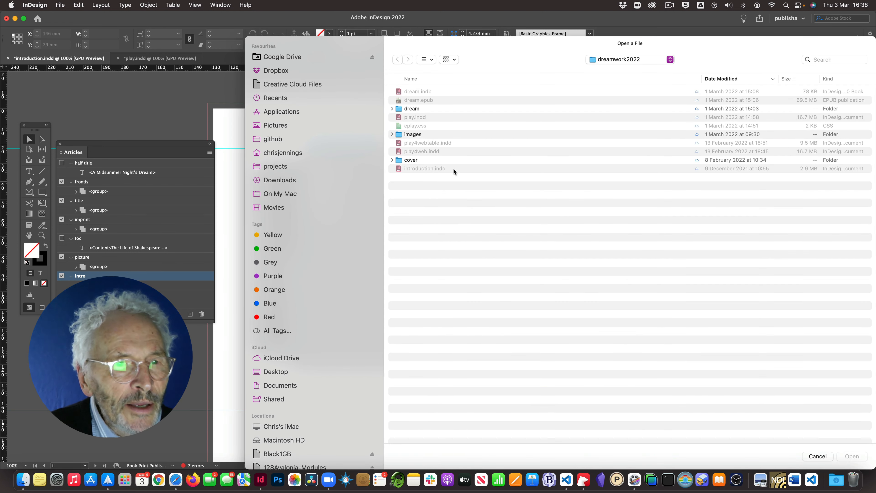
{"action": "left_click", "coordinate": [391, 134]}
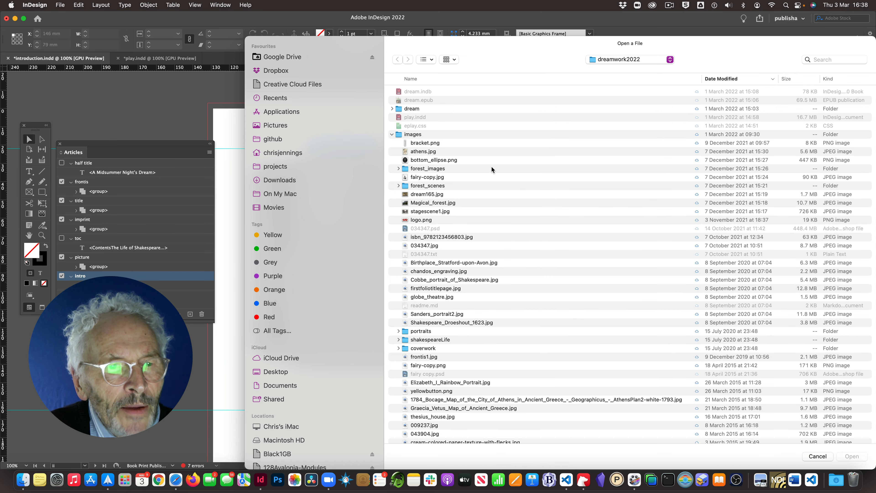
{"action": "scroll", "coordinate": [492, 169], "scroll_direction": "down", "scroll_amount": 3}
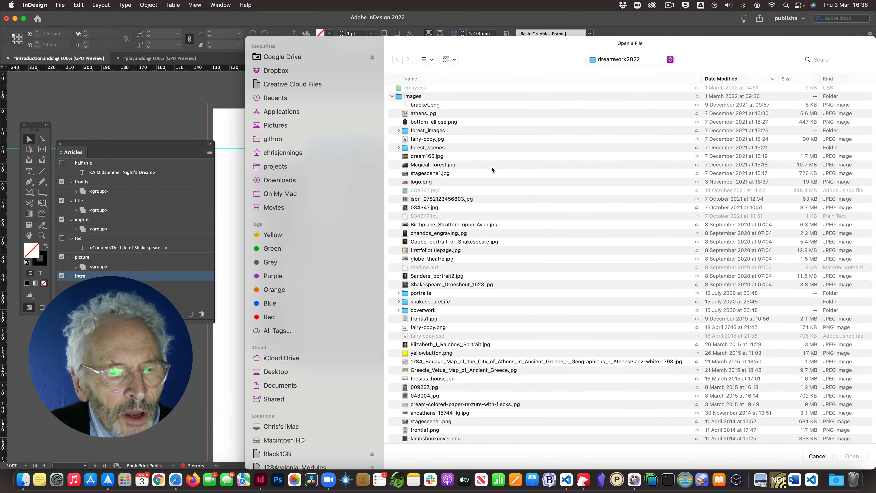
{"action": "scroll", "coordinate": [492, 167], "scroll_direction": "down", "scroll_amount": 1}
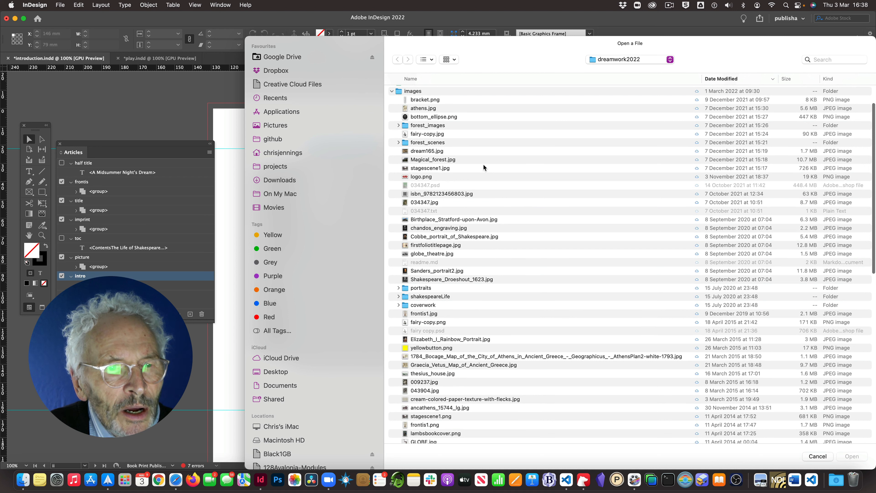
{"action": "scroll", "coordinate": [483, 165], "scroll_direction": "down", "scroll_amount": 2}
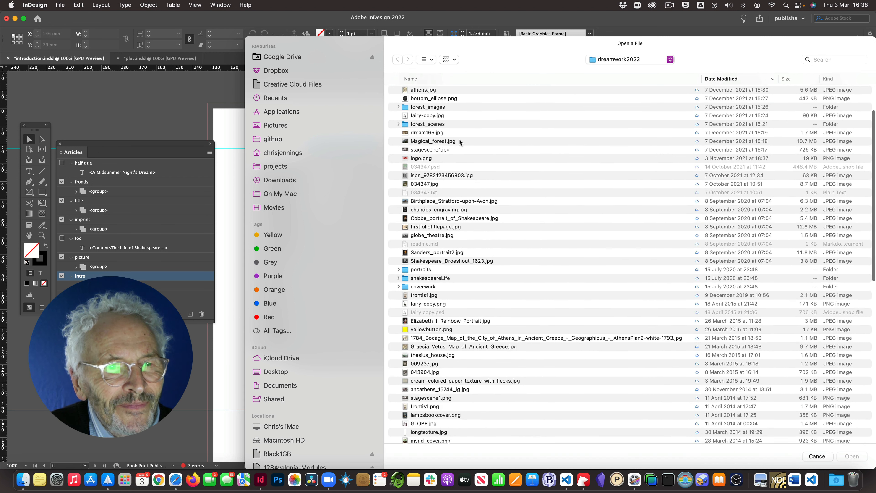
{"action": "scroll", "coordinate": [459, 138], "scroll_direction": "up", "scroll_amount": 3}
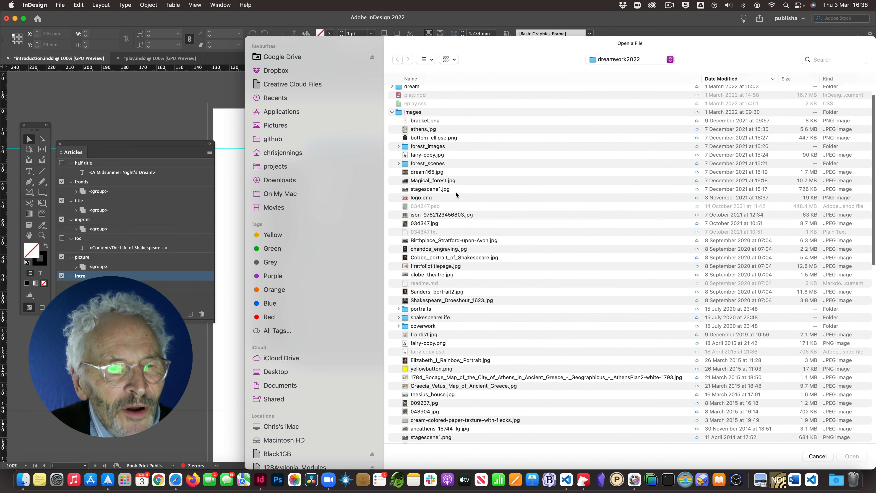
{"action": "scroll", "coordinate": [479, 279], "scroll_direction": "down", "scroll_amount": 3}
{"action": "scroll", "coordinate": [480, 281], "scroll_direction": "down", "scroll_amount": 5}
{"action": "scroll", "coordinate": [487, 282], "scroll_direction": "down", "scroll_amount": 3}
{"action": "scroll", "coordinate": [487, 280], "scroll_direction": "down", "scroll_amount": 3}
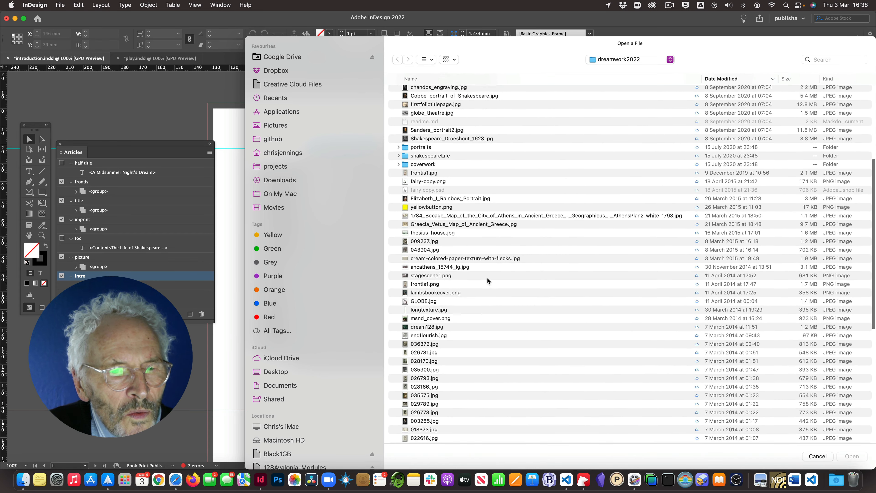
{"action": "left_click", "coordinate": [419, 318]}
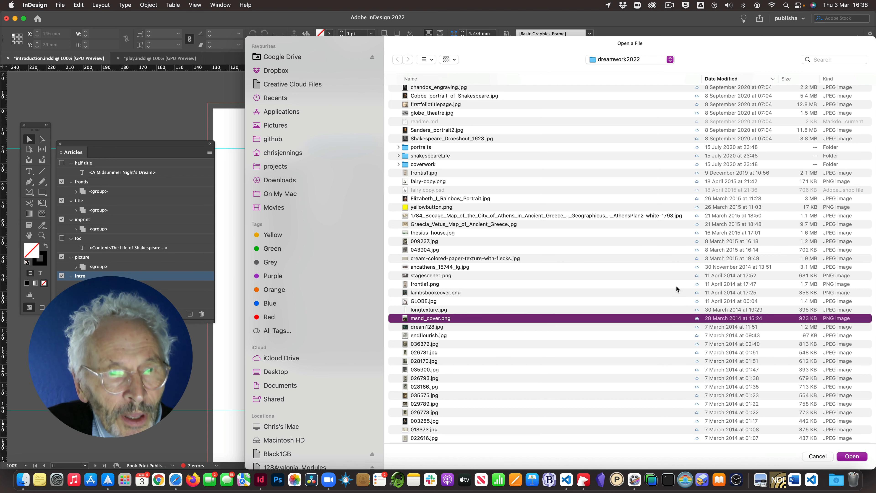
{"action": "left_click", "coordinate": [851, 456]}
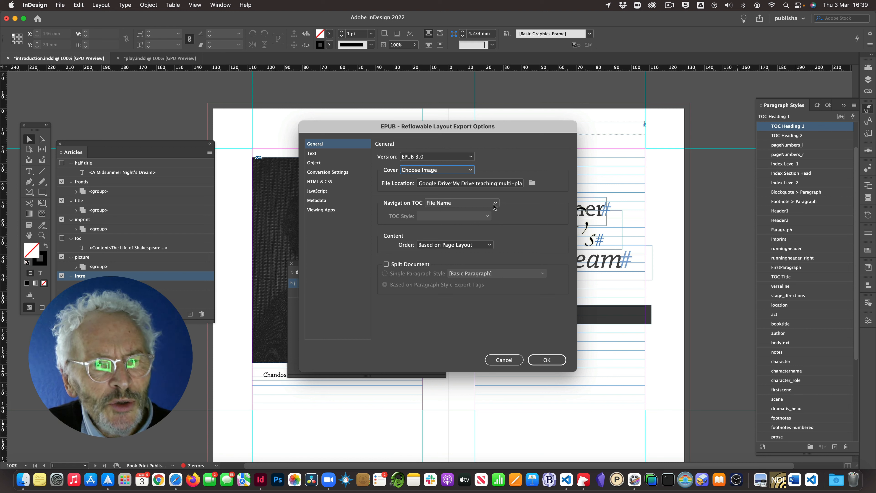
- Set the navigation TOC to Multi Level (TOC Style) using the dream TOC style
{"action": "left_click", "coordinate": [487, 204]}
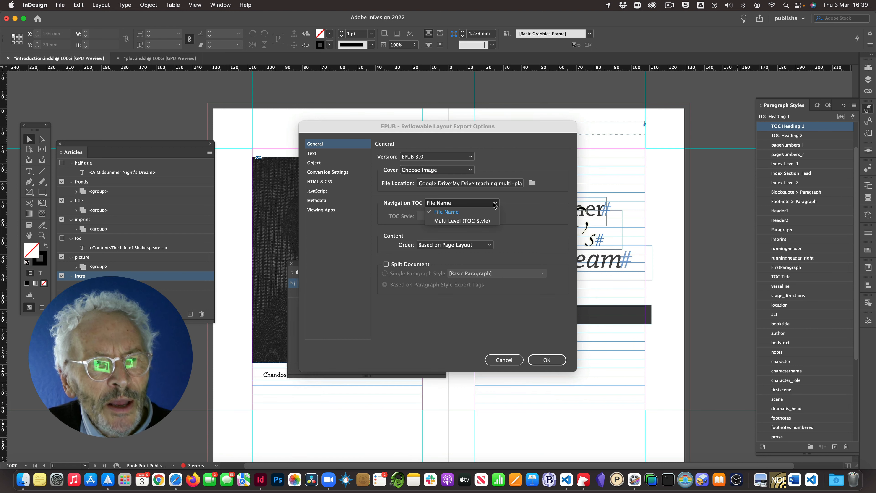
{"action": "left_click", "coordinate": [463, 221]}
{"action": "left_click", "coordinate": [455, 217]}
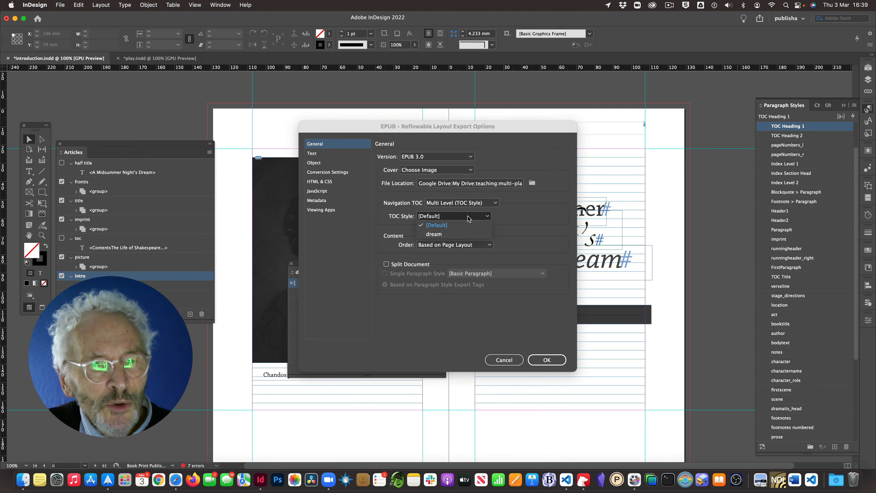
{"action": "left_click", "coordinate": [441, 234]}
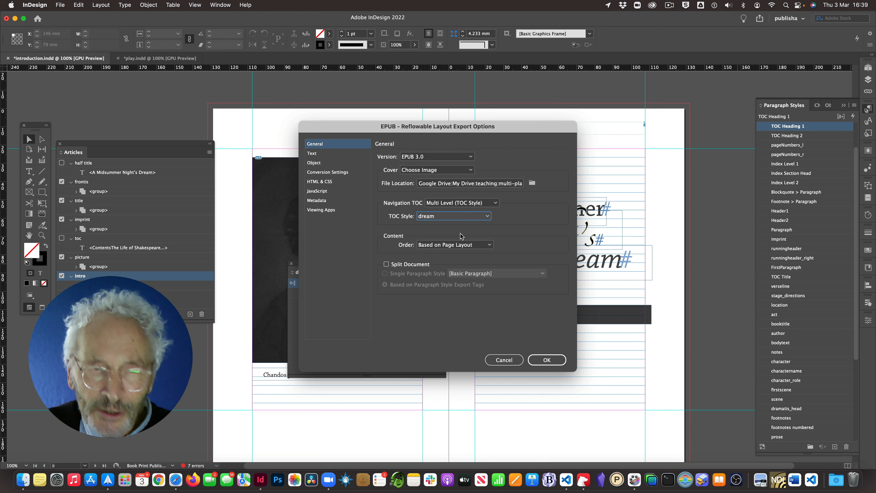
- Set the content order to Same as Articles Panel and enable splitting the document
{"action": "left_click", "coordinate": [477, 245]}
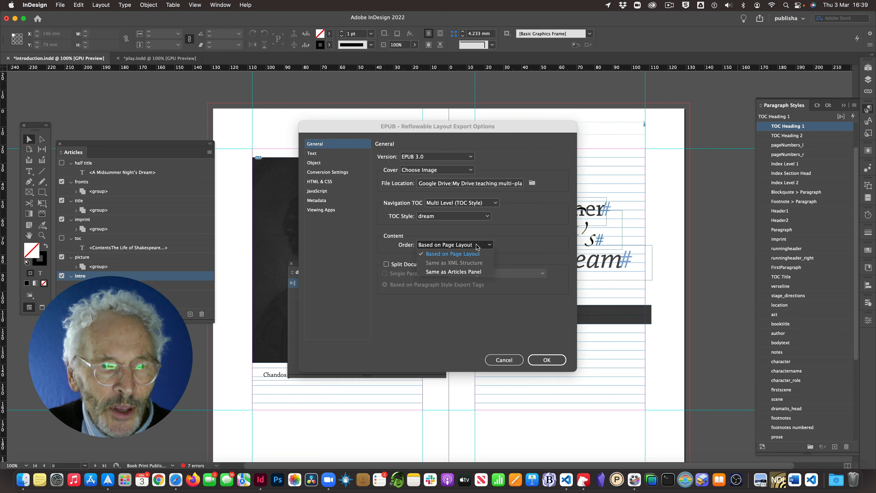
{"action": "left_click", "coordinate": [457, 272]}
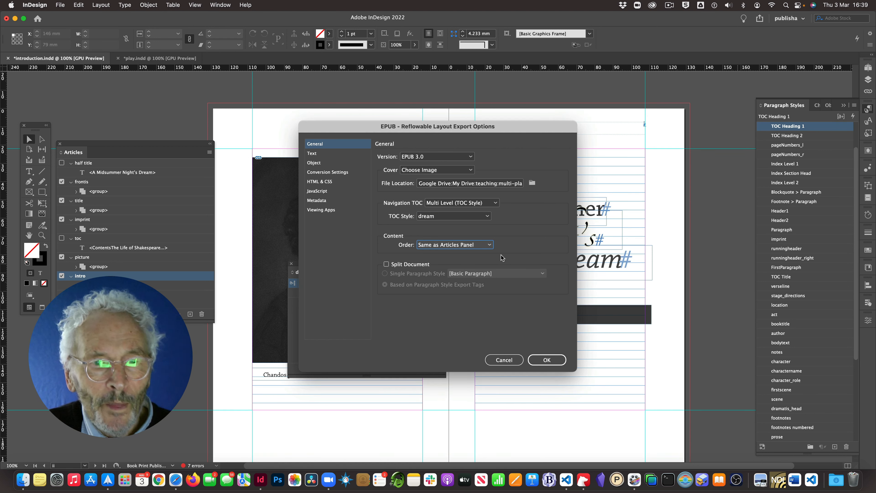
{"action": "left_click", "coordinate": [386, 265]}
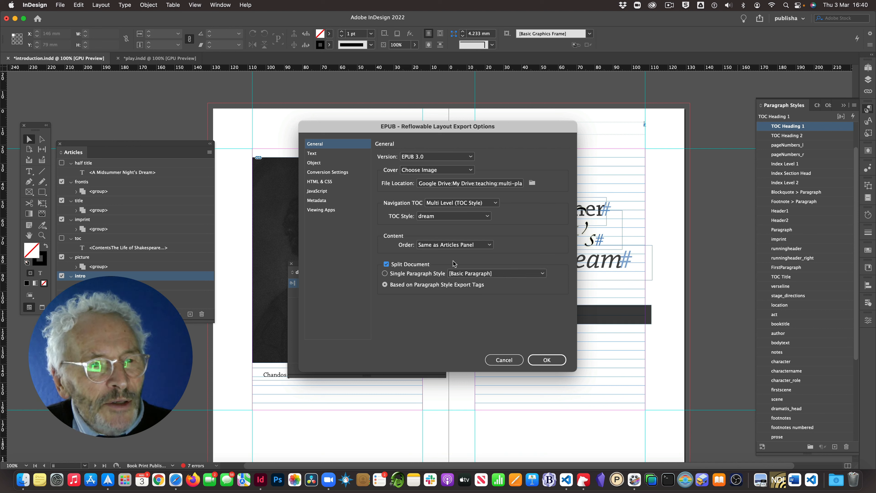
- Set the text export's footnote placement to Inside a Pop-up (EPUB 3)
{"action": "left_click", "coordinate": [312, 154]}
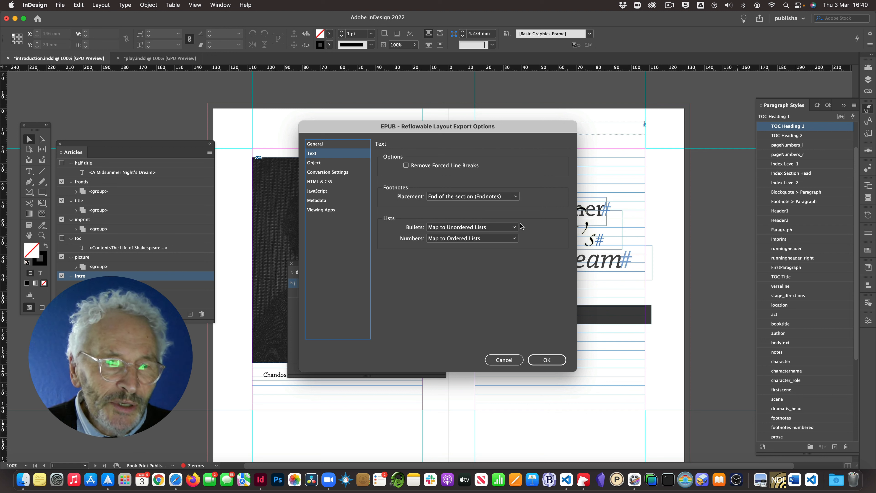
{"action": "left_click", "coordinate": [491, 195]}
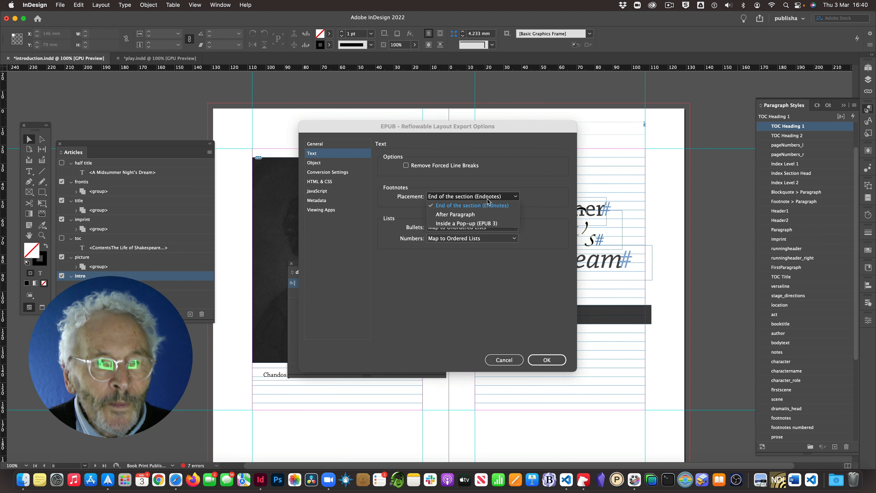
{"action": "left_click", "coordinate": [477, 224]}
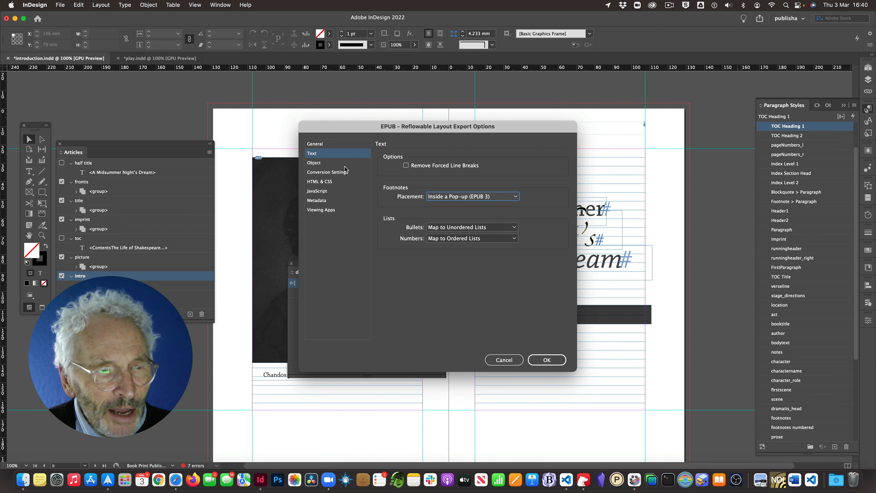
- For objects, disable Preserve Appearance from Layout, enable Use Existing Image for Graphic Objects, and set the CSS size to Relative to Text Flow
{"action": "left_click", "coordinate": [316, 163]}
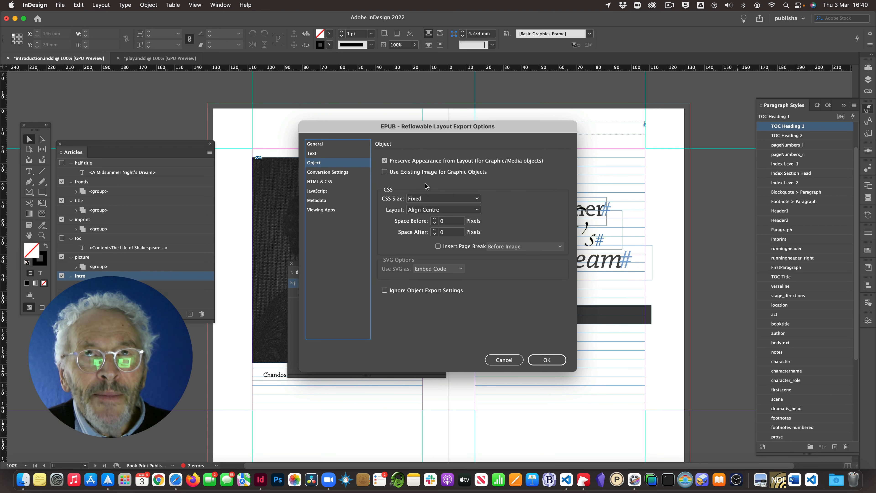
{"action": "left_click", "coordinate": [384, 161]}
{"action": "left_click", "coordinate": [384, 172]}
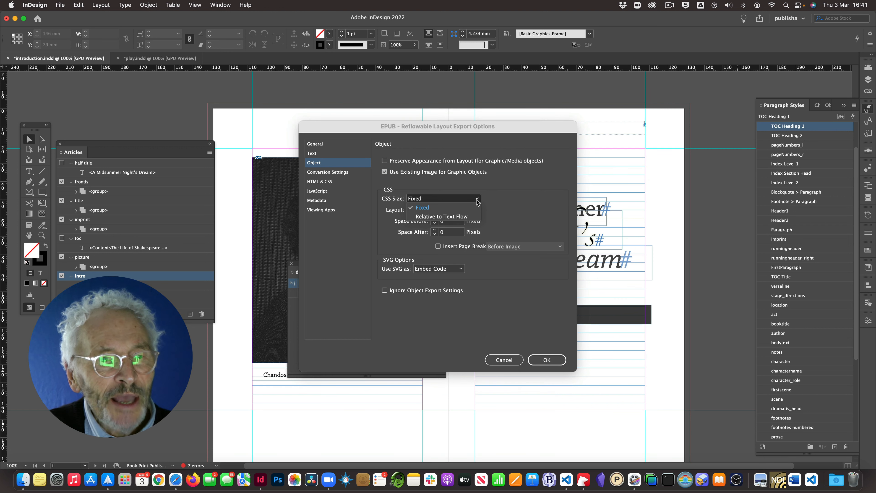
{"action": "left_click", "coordinate": [477, 202]}
{"action": "left_click", "coordinate": [455, 218]}
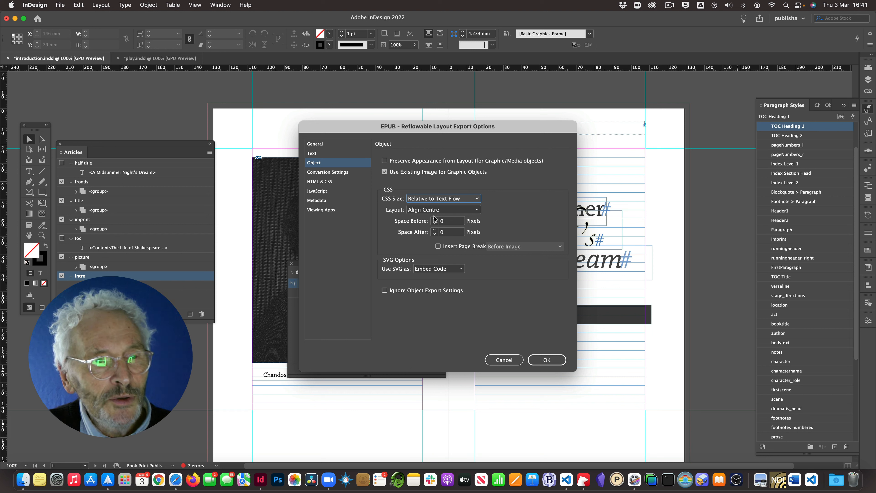
- Set the image conversion resolution to 300 PPI and the JPEG image quality to Maximum
{"action": "left_click", "coordinate": [320, 172]}
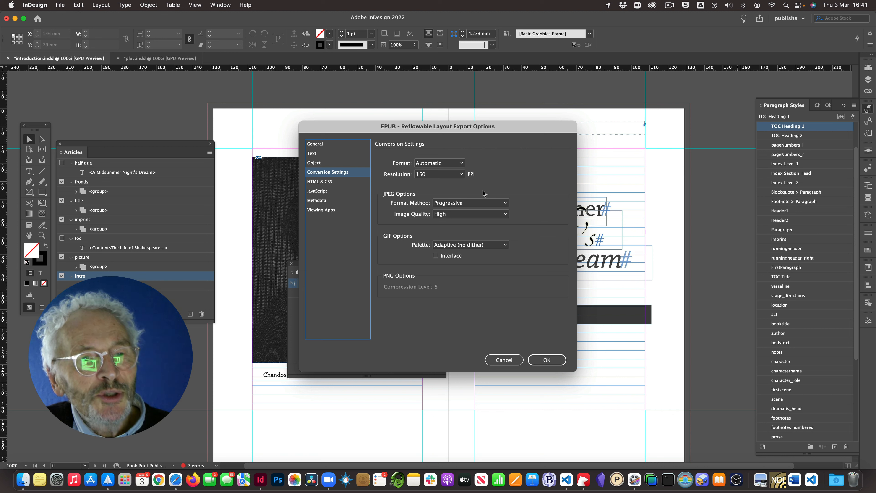
{"action": "left_click", "coordinate": [460, 174]}
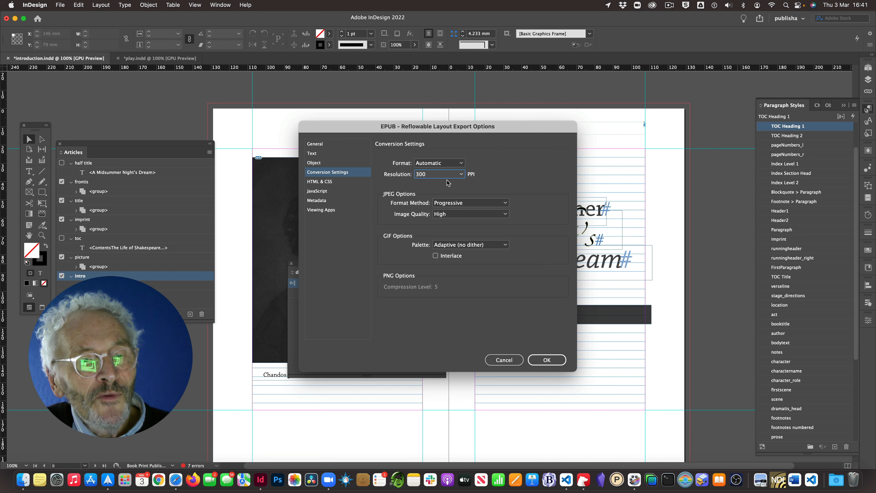
{"action": "left_click", "coordinate": [504, 214]}
{"action": "left_click", "coordinate": [464, 247]}
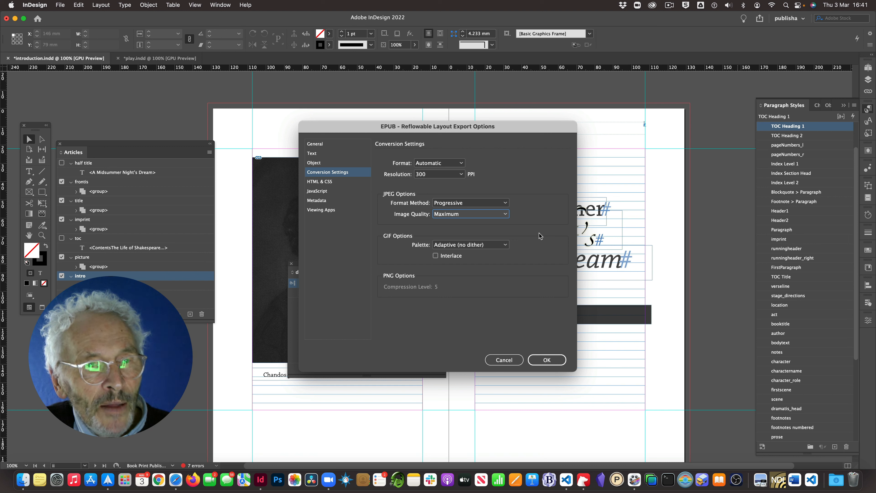
- Turn off Preserve Local Overrides in the HTML and CSS export options
{"action": "left_click", "coordinate": [319, 182]}
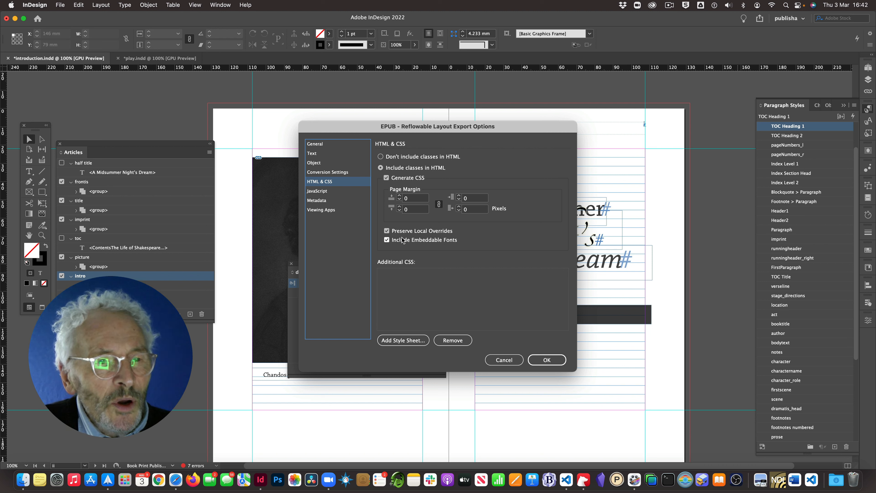
{"action": "left_click", "coordinate": [386, 231]}
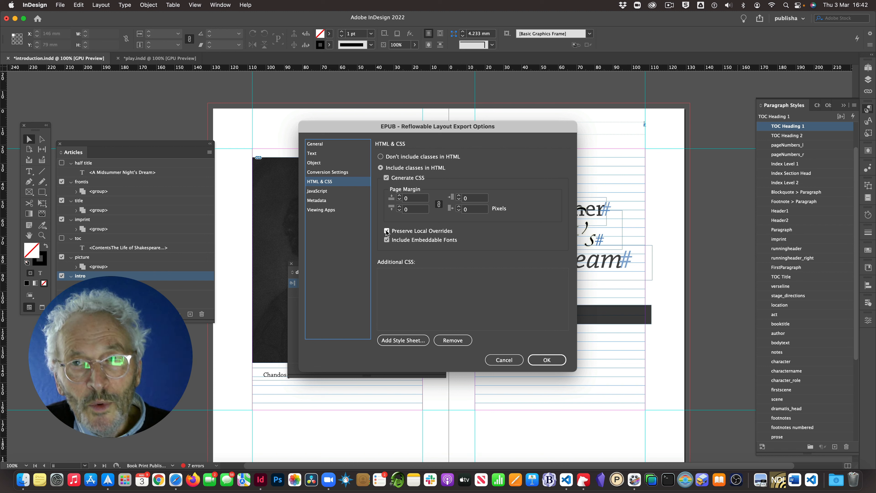
{"action": "left_click", "coordinate": [387, 230]}
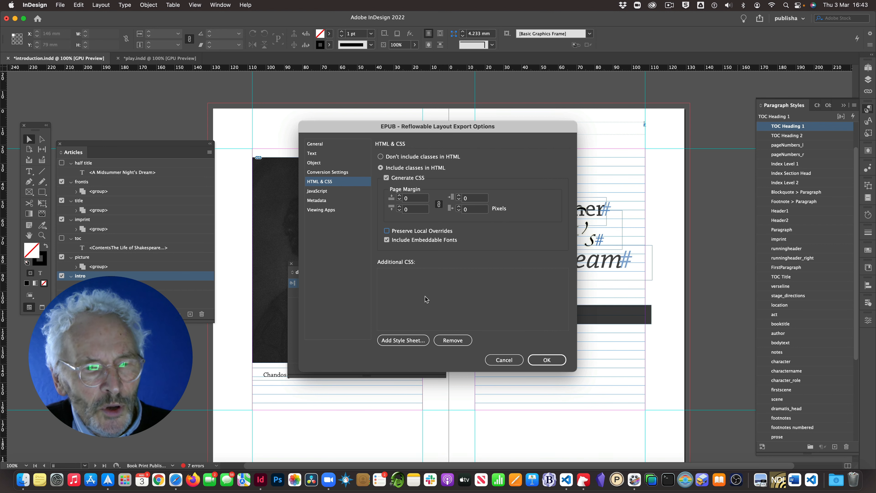
- Add eplay.css from the dreamwork2022 folder as an additional style sheet for the EPUB export
{"action": "left_click", "coordinate": [413, 340]}
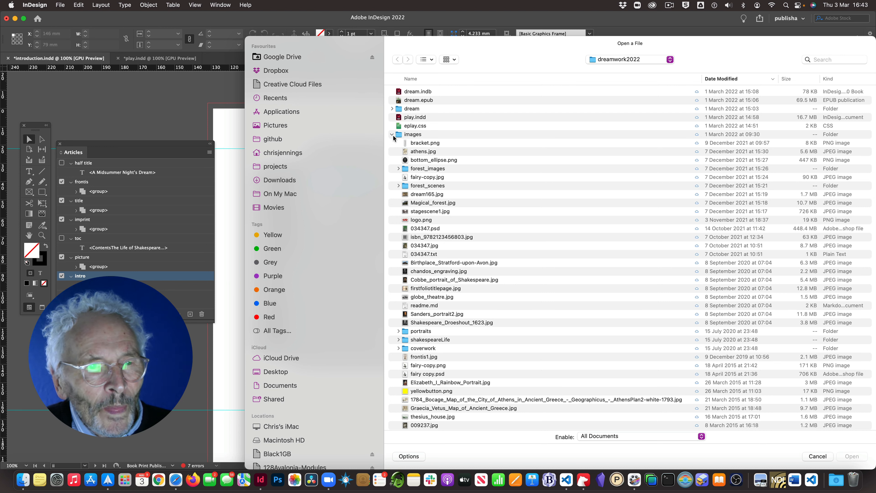
{"action": "left_click", "coordinate": [392, 135]}
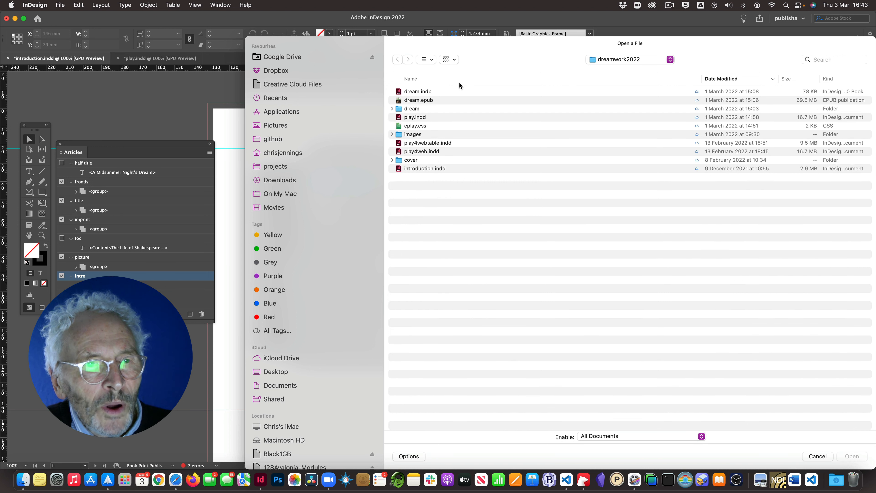
{"action": "left_click", "coordinate": [623, 60]}
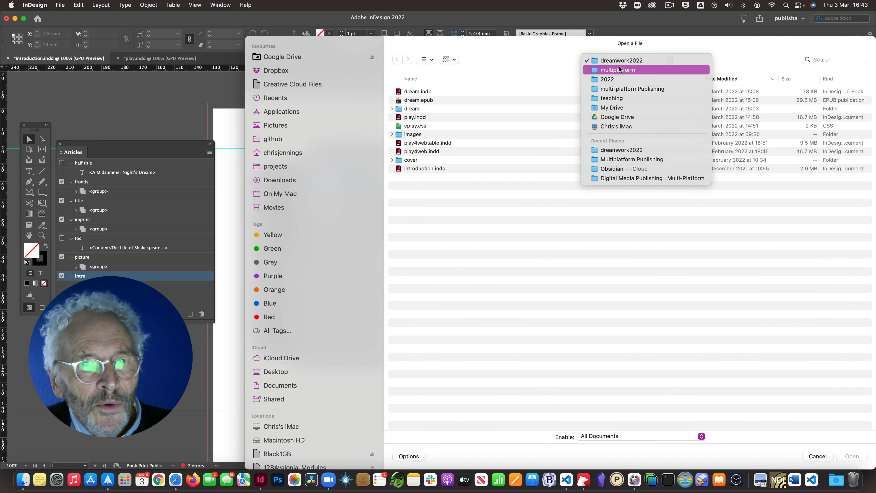
{"action": "left_click", "coordinate": [623, 70]}
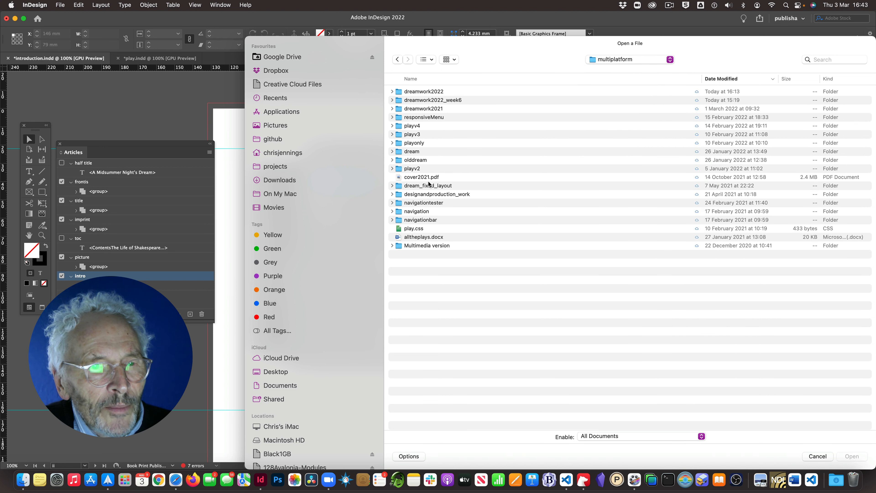
{"action": "left_click", "coordinate": [391, 100]}
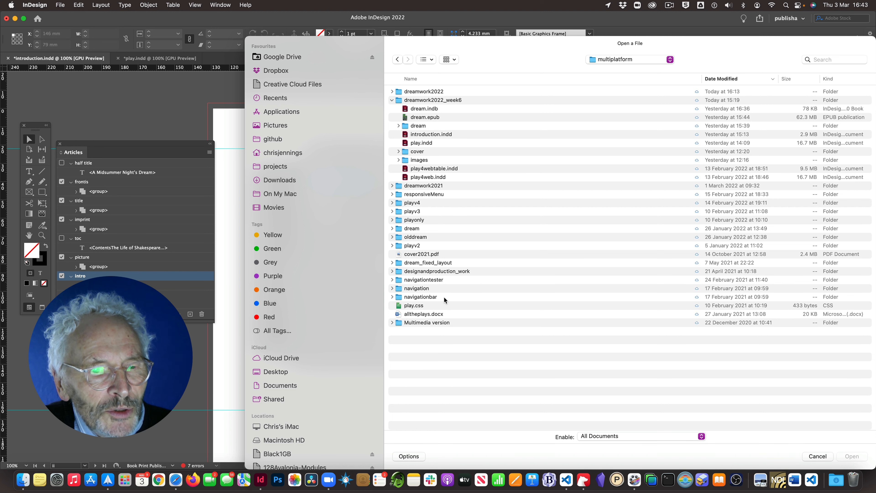
{"action": "left_click", "coordinate": [391, 91]}
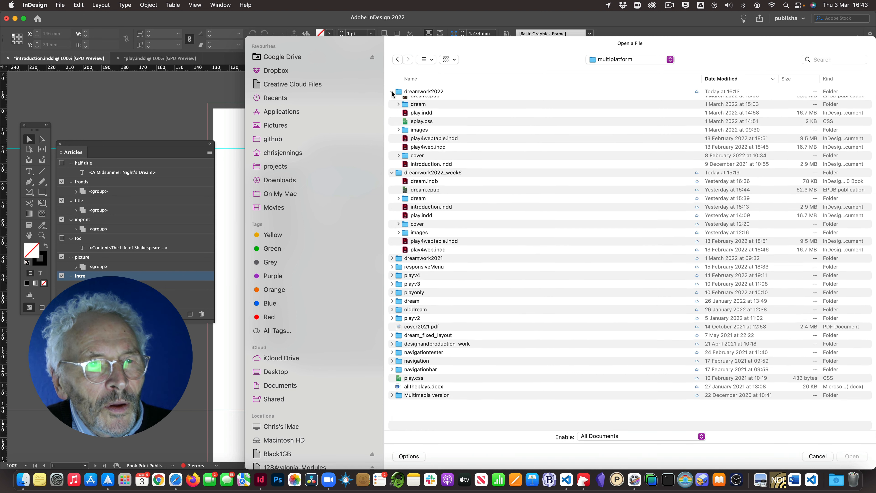
{"action": "left_click", "coordinate": [409, 135]}
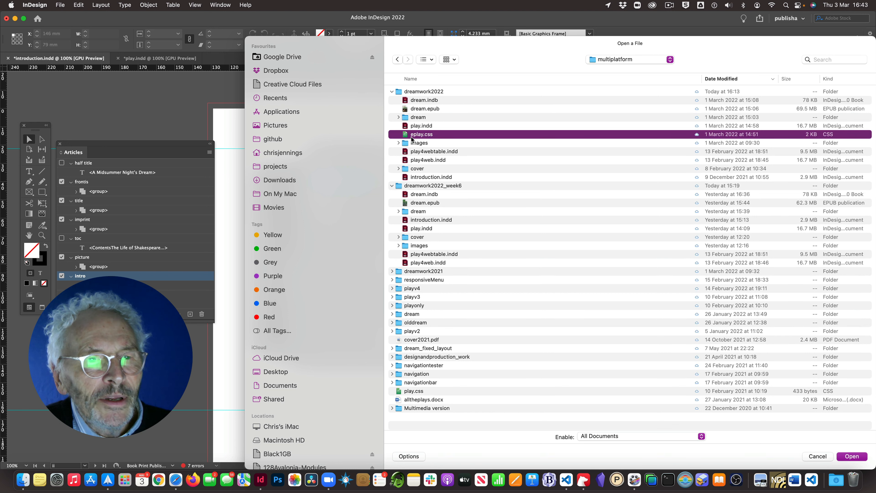
{"action": "left_click", "coordinate": [853, 457]}
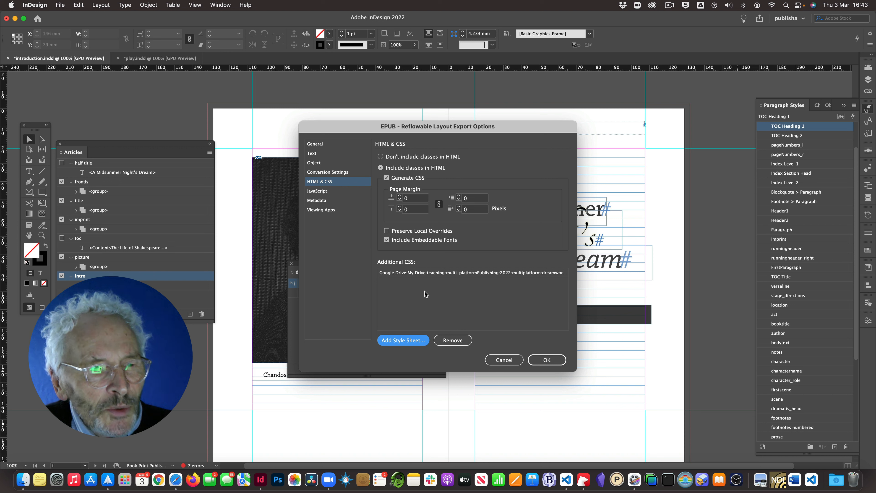
- Set the metadata title to "A Midsummer Night's Dream" and the creator to "Shakespeare", and run the EPUB export
{"action": "left_click", "coordinate": [321, 192]}
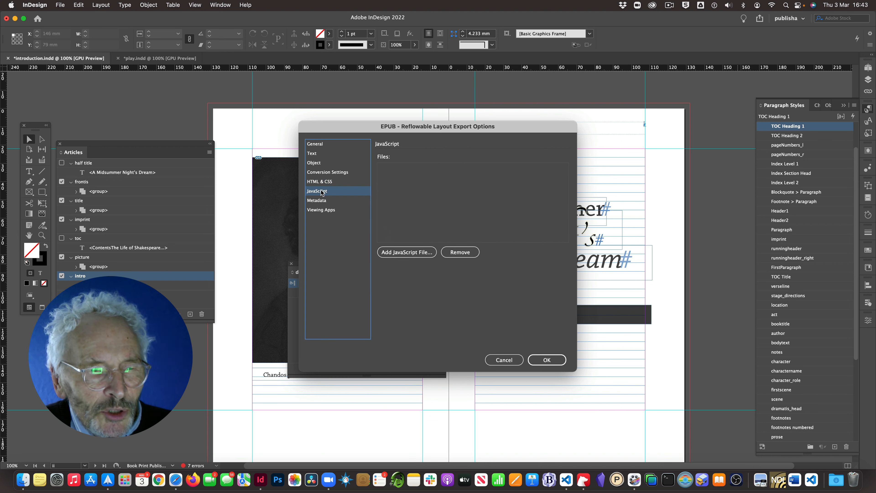
{"action": "left_click", "coordinate": [321, 203]}
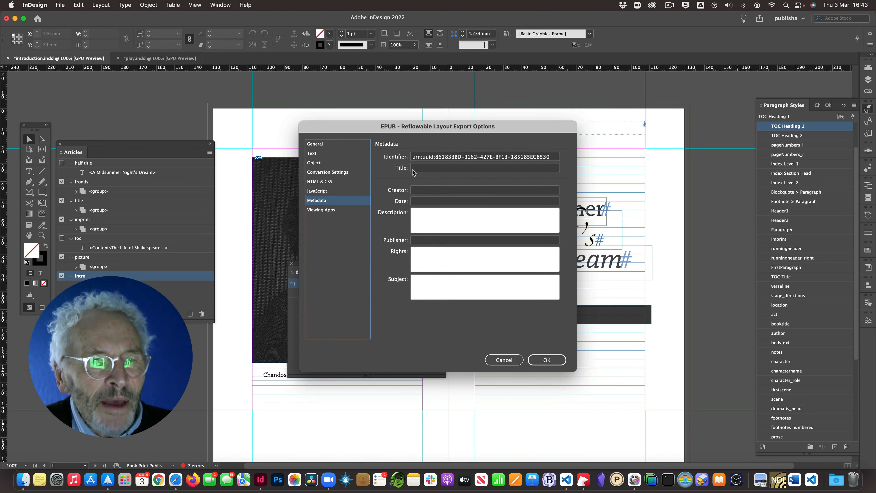
{"action": "left_click", "coordinate": [418, 168]}
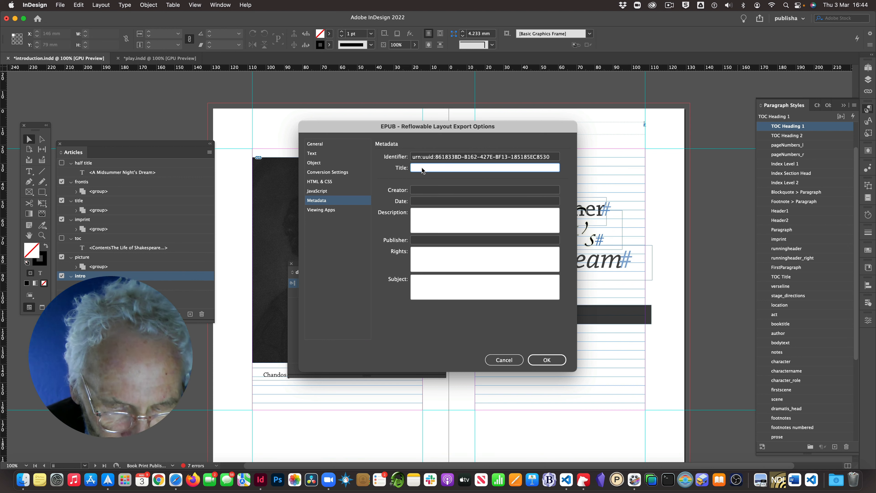
{"action": "type", "text": "A Mi"}
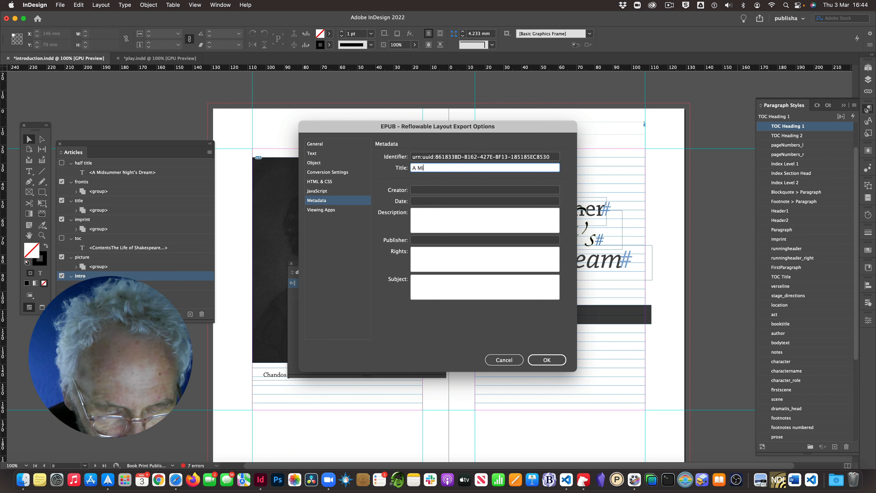
{"action": "type", "text": "dsummer"}
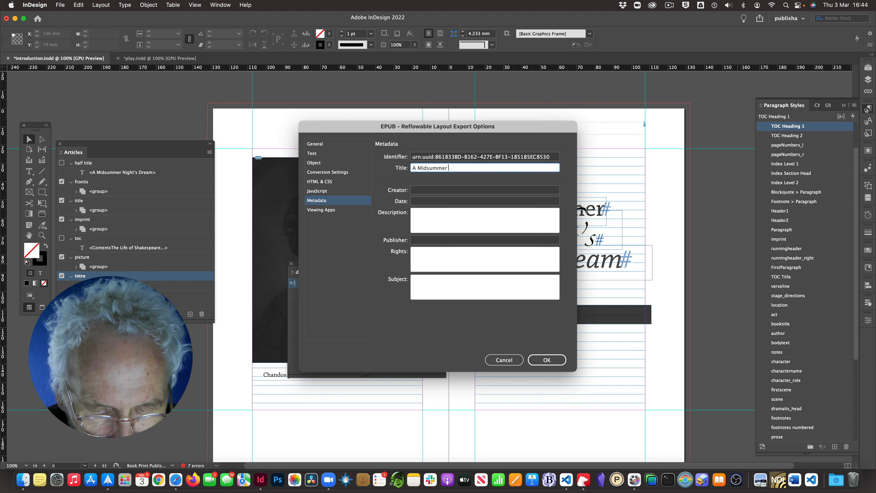
{"action": "type", "text": " Night's Dream"}
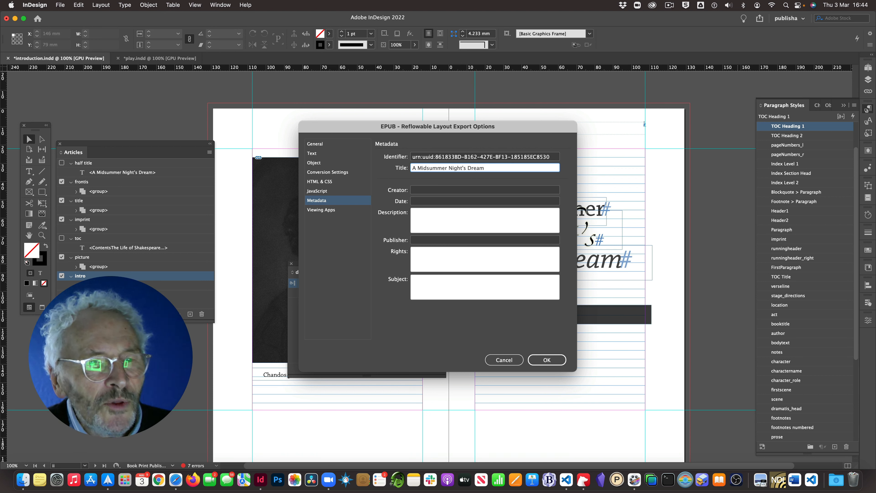
{"action": "left_click", "coordinate": [419, 190]}
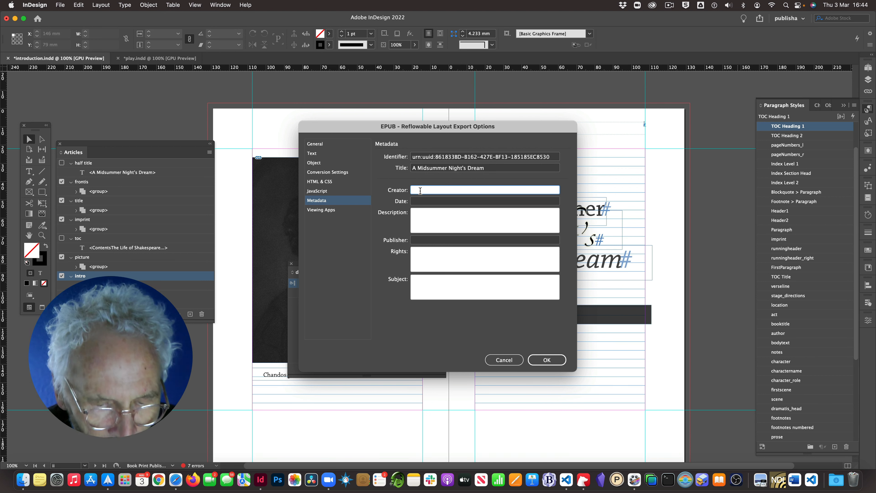
{"action": "type", "text": "Shakespe"}
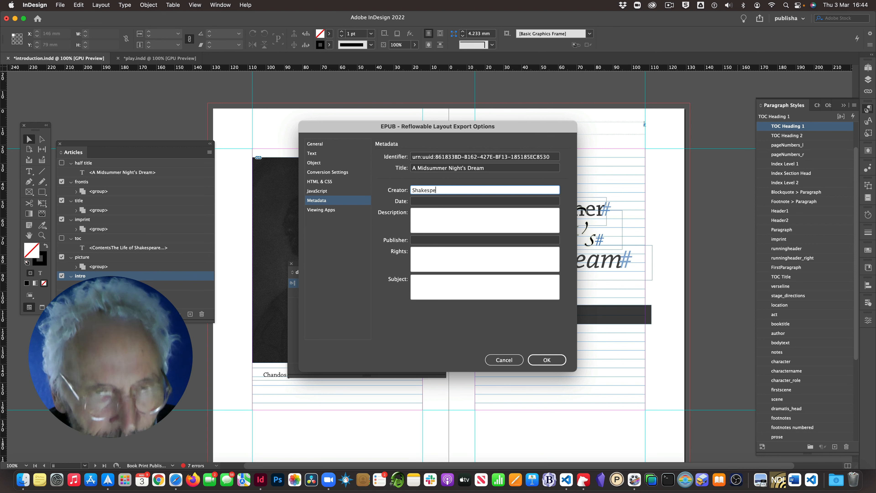
{"action": "type", "text": "are"}
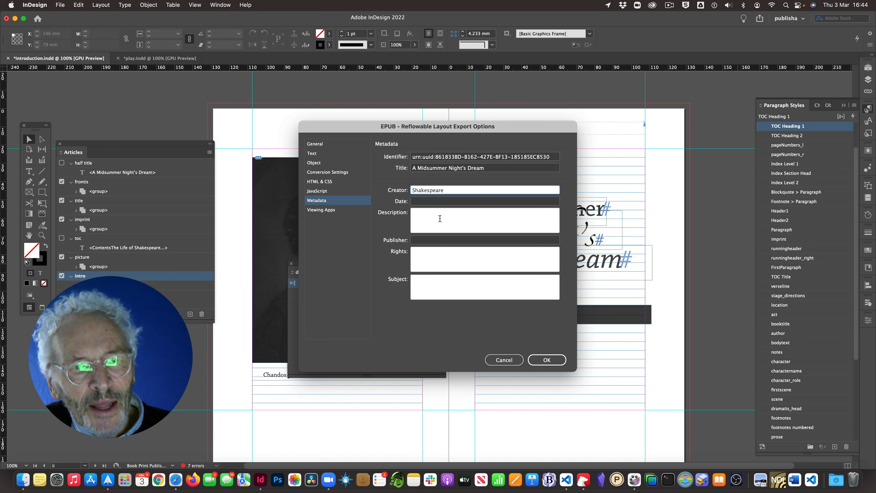
{"action": "left_click", "coordinate": [547, 360]}
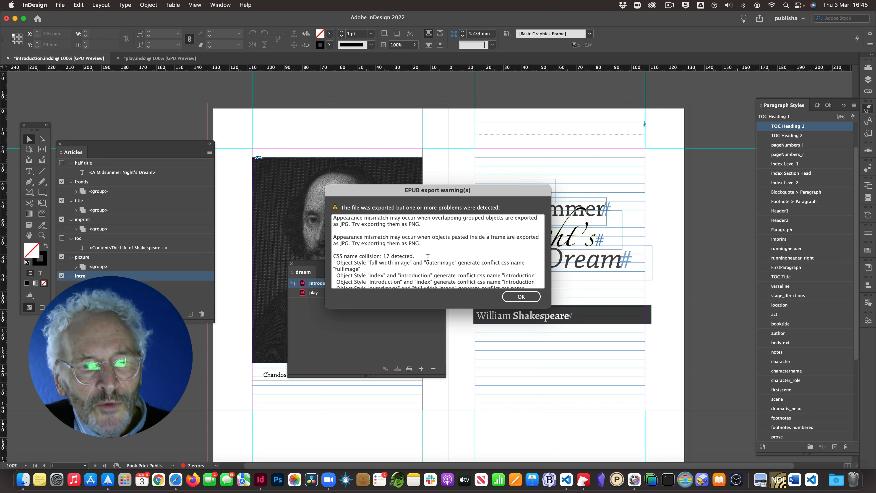
{"action": "left_click", "coordinate": [517, 297]}
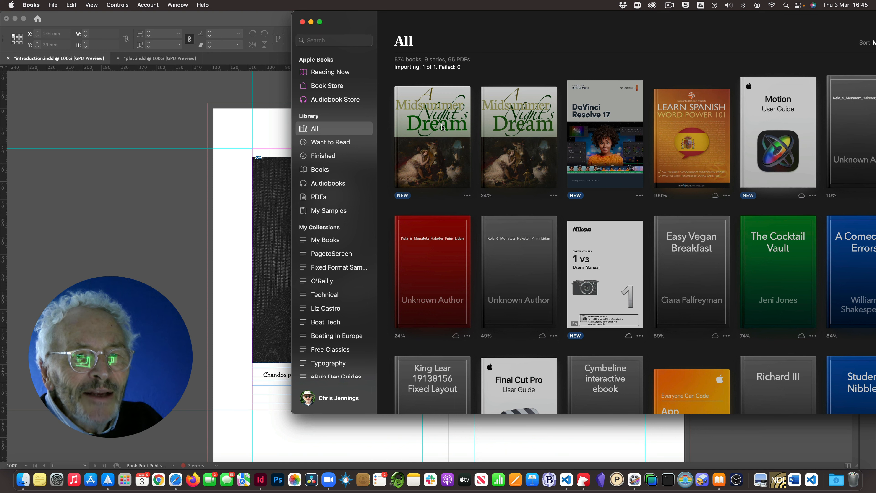
- Switch to Books and open the newly imported copy of A Midsummer Night's Dream, moving its window clear for reading
{"action": "double_click", "coordinate": [427, 125]}
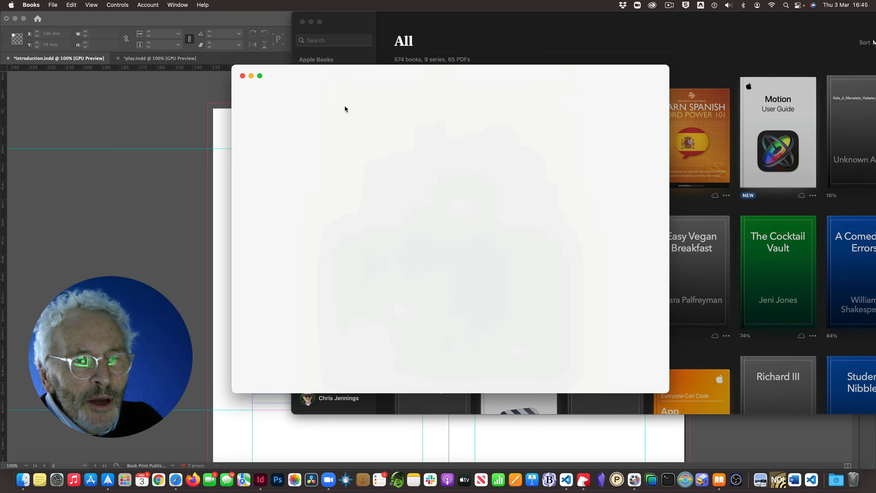
{"action": "left_click_drag", "start_coordinate": [362, 71], "coordinate": [291, 50]}
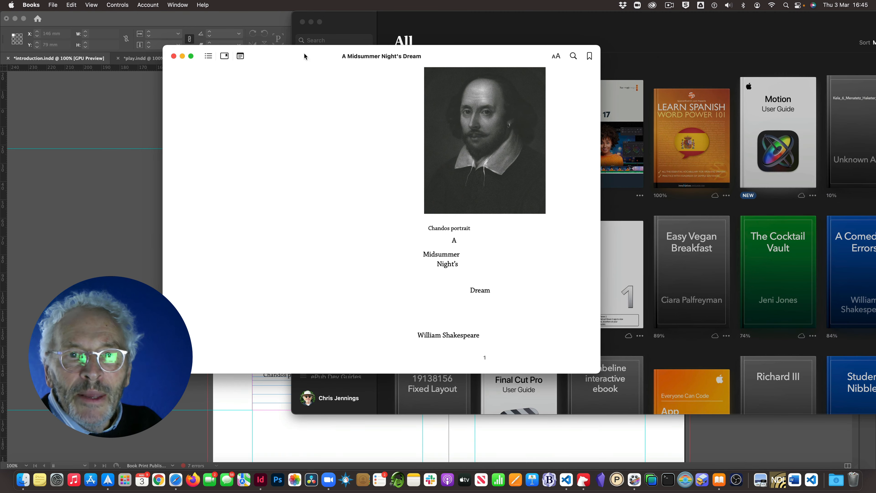
{"action": "left_click", "coordinate": [311, 22]}
{"action": "left_click_drag", "start_coordinate": [320, 52], "coordinate": [319, 55]}
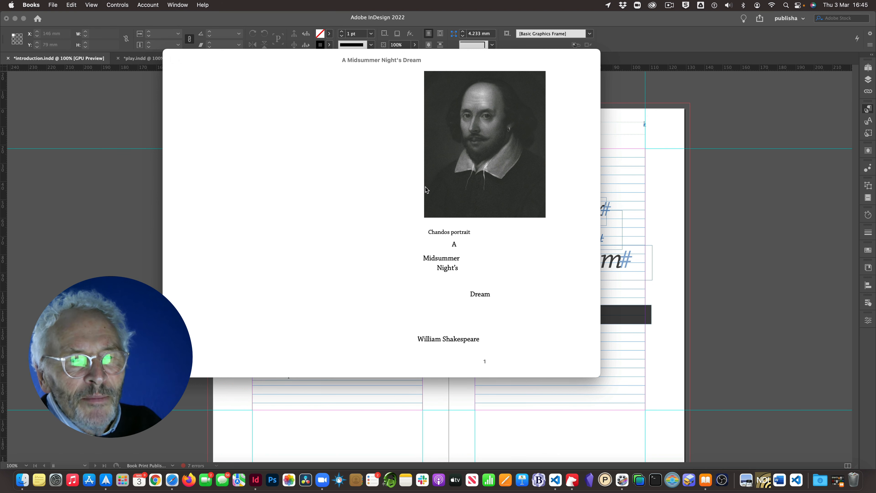
- Page through the exported book from the title page to the end of Act I Scene I, checking text, table and image layout
{"action": "key", "text": "Right"}
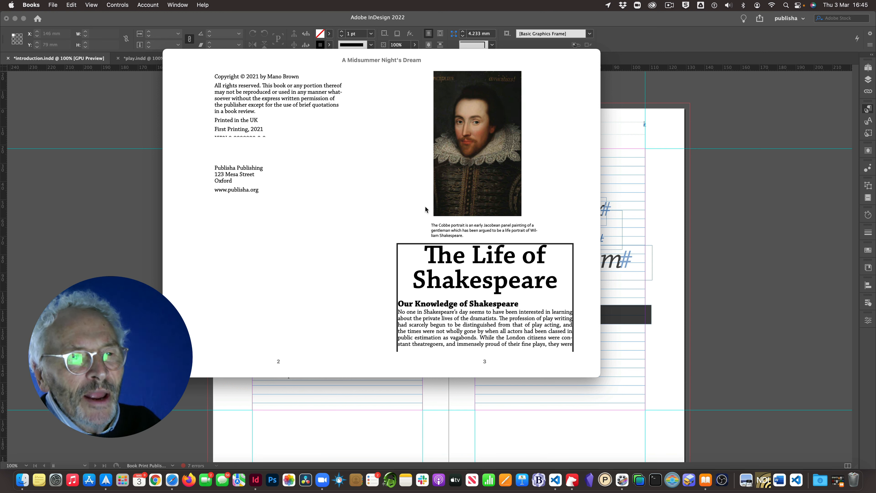
{"action": "key", "text": "Right"}
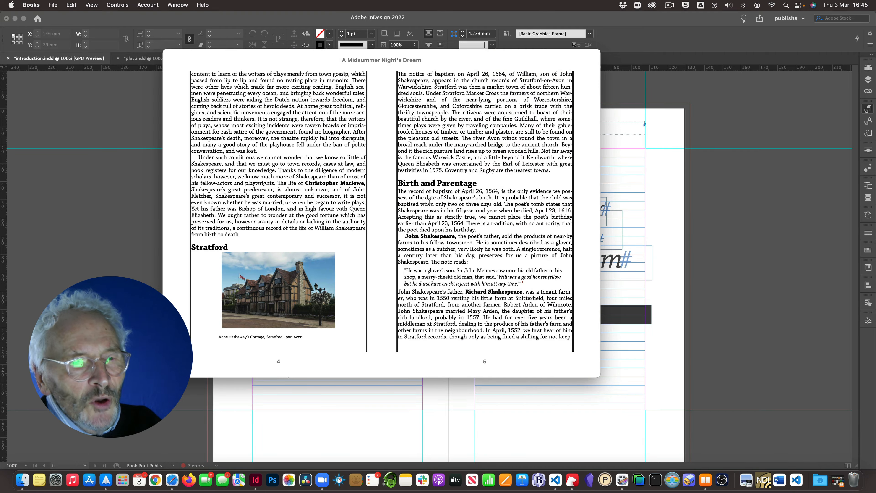
{"action": "key", "text": "Right"}
{"action": "key", "text": "Right"}
{"action": "key", "text": "Right"}
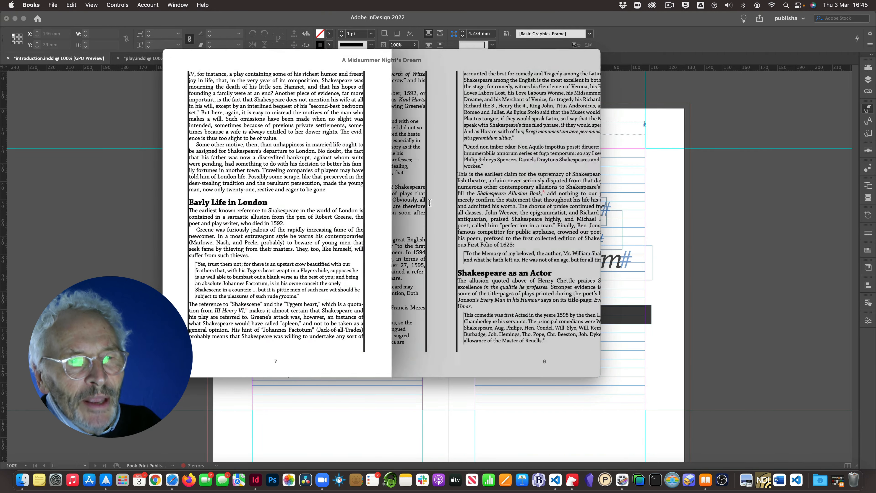
{"action": "key", "text": "Right"}
{"action": "key", "text": "Right"}
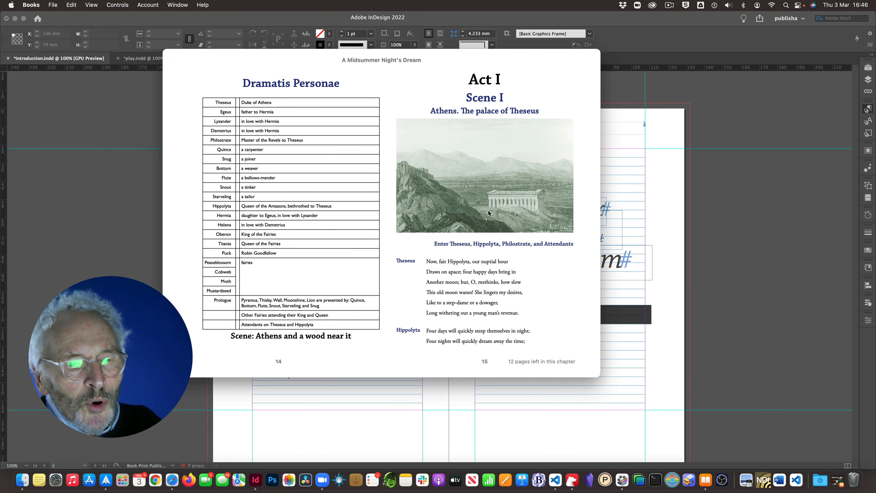
{"action": "key", "text": "Right"}
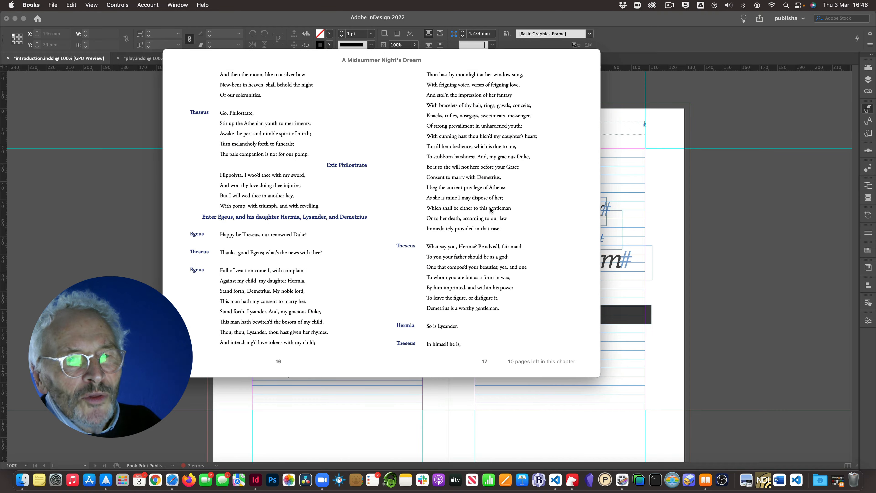
{"action": "key", "text": "Right"}
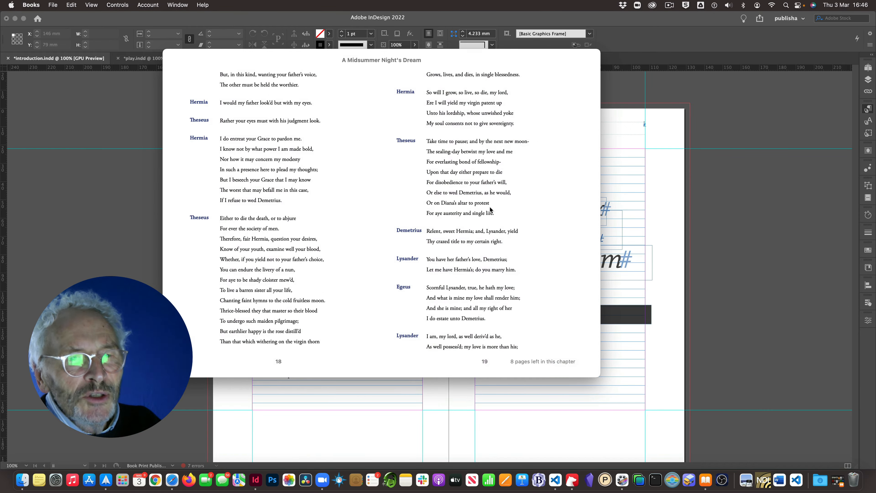
{"action": "key", "text": "Right"}
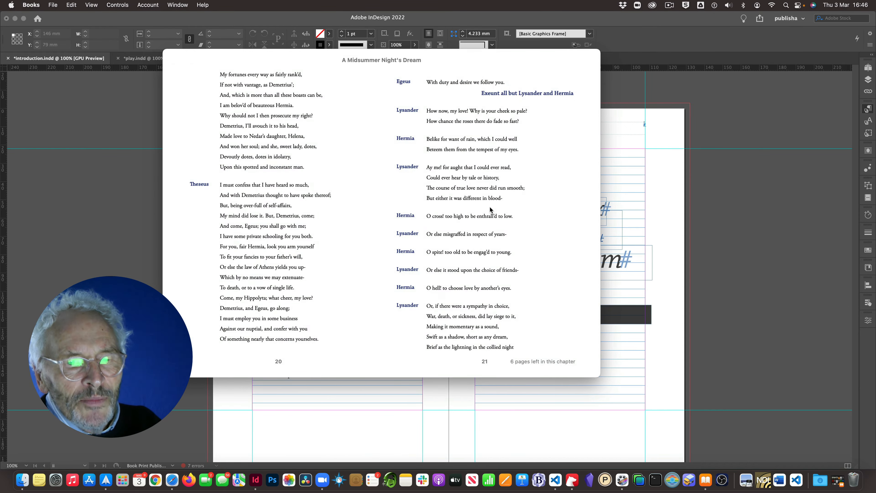
{"action": "key", "text": "Right"}
{"action": "key", "text": "Right"}
{"action": "key", "text": "Right"}
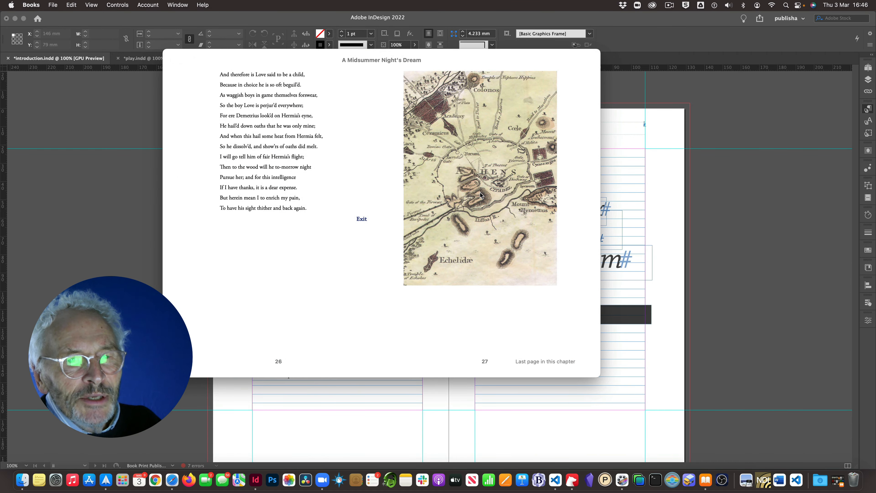
- View the Athens map at the end of Act I Scene I enlarged, and return to the book pages
{"action": "double_click", "coordinate": [480, 195]}
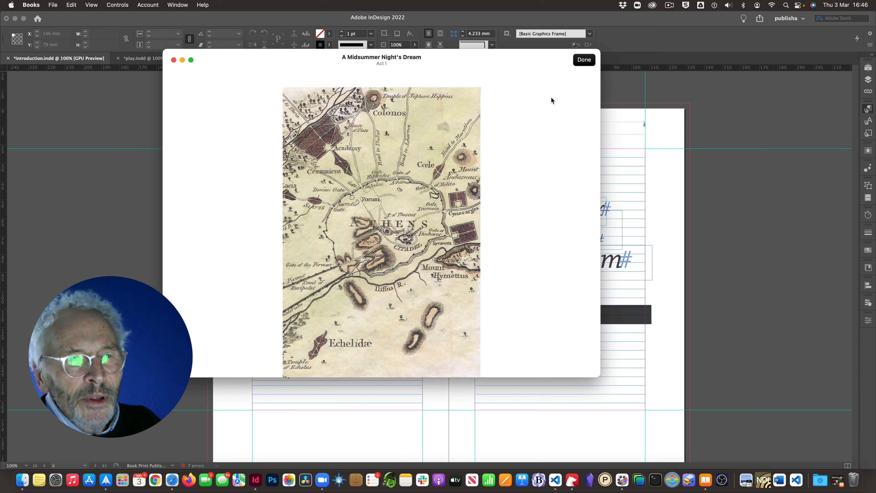
{"action": "left_click", "coordinate": [579, 63]}
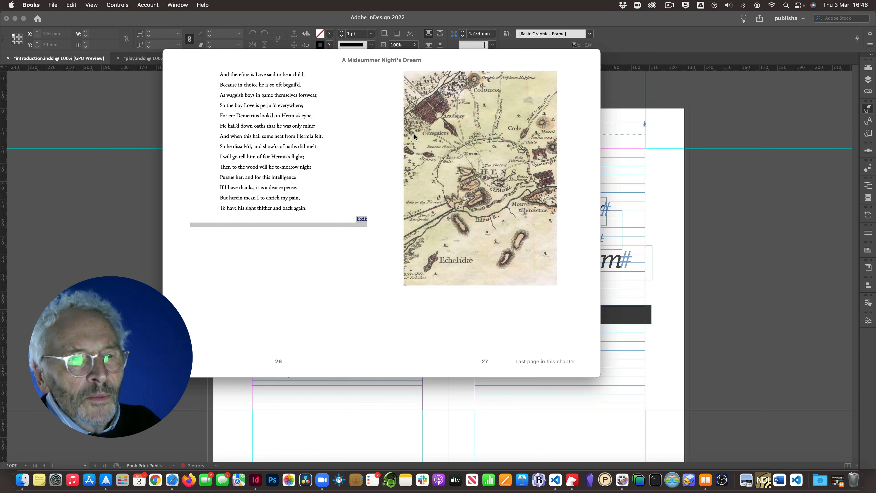
{"action": "left_click", "coordinate": [347, 150]}
- Page on through Act I Scene II to check its layout and view the forest picture after it enlarged
{"action": "scroll", "coordinate": [480, 158], "scroll_direction": "right", "scroll_amount": 3}
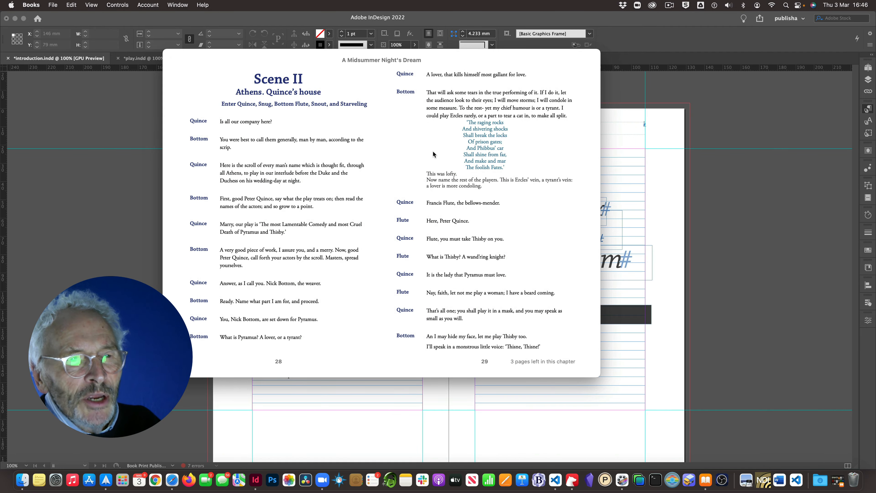
{"action": "scroll", "coordinate": [454, 152], "scroll_direction": "right", "scroll_amount": 6}
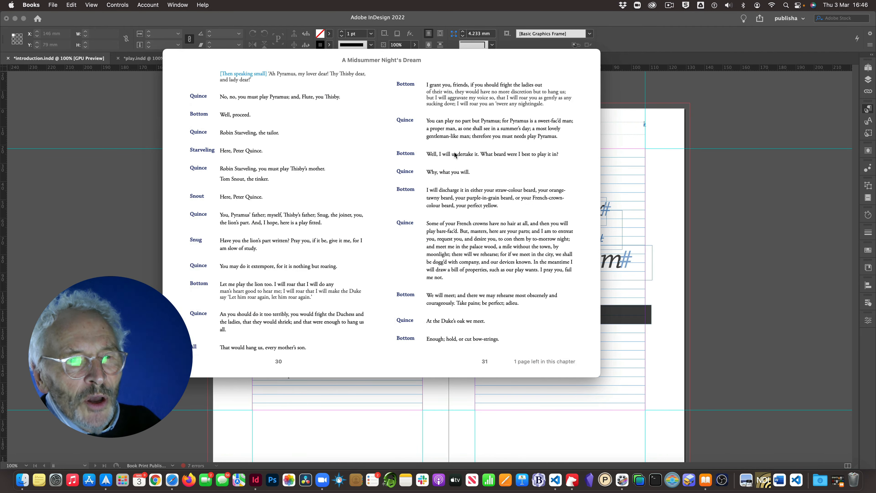
{"action": "double_click", "coordinate": [322, 139]}
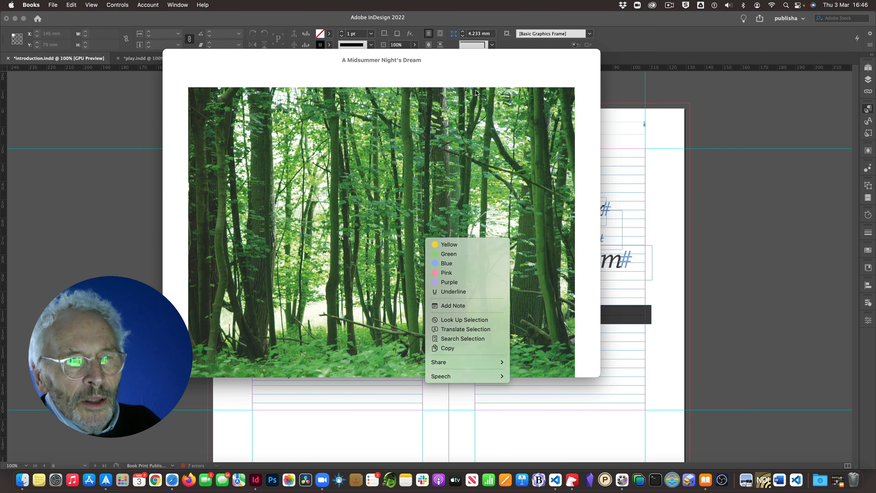
- Leave the enlarged forest picture, return to the introduction document in InDesign and move the dream book panel clear of the portrait
{"action": "left_click", "coordinate": [578, 62]}
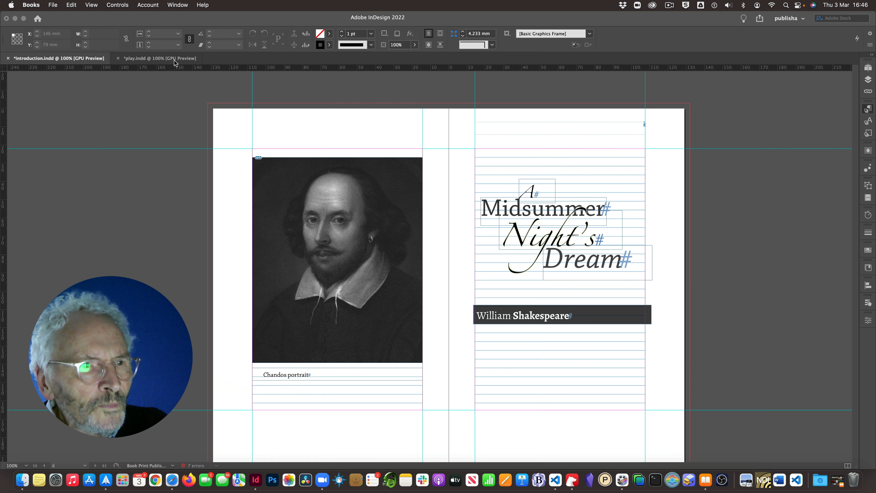
{"action": "left_click", "coordinate": [175, 61]}
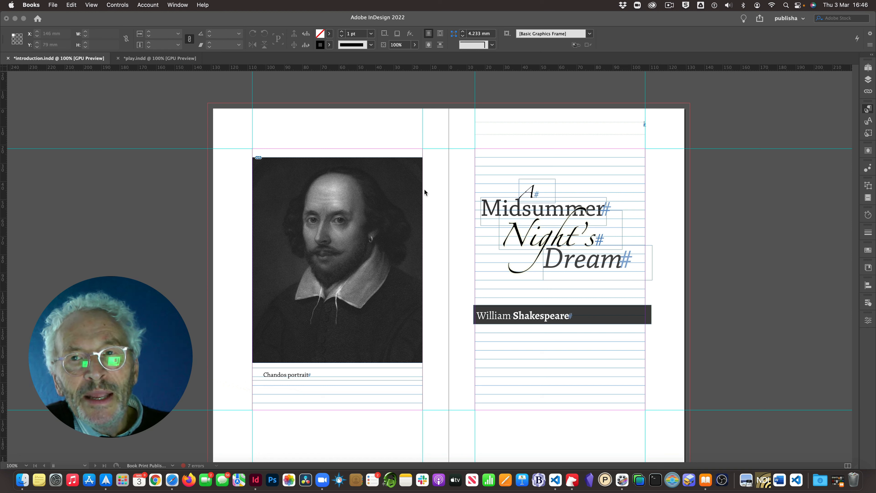
{"action": "left_click", "coordinate": [377, 203]}
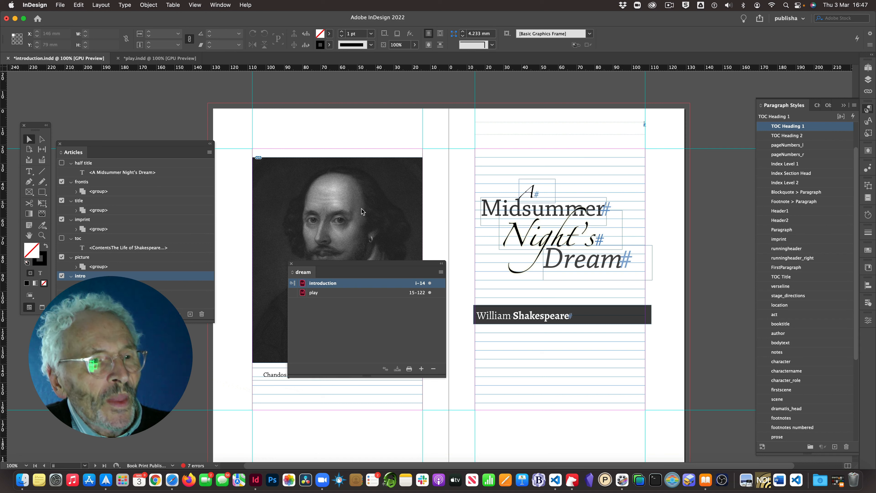
{"action": "left_click_drag", "start_coordinate": [335, 265], "coordinate": [716, 305]}
- Set the epub:type of the Chandos portrait group to covertitle in its object export options
{"action": "left_click", "coordinate": [342, 248]}
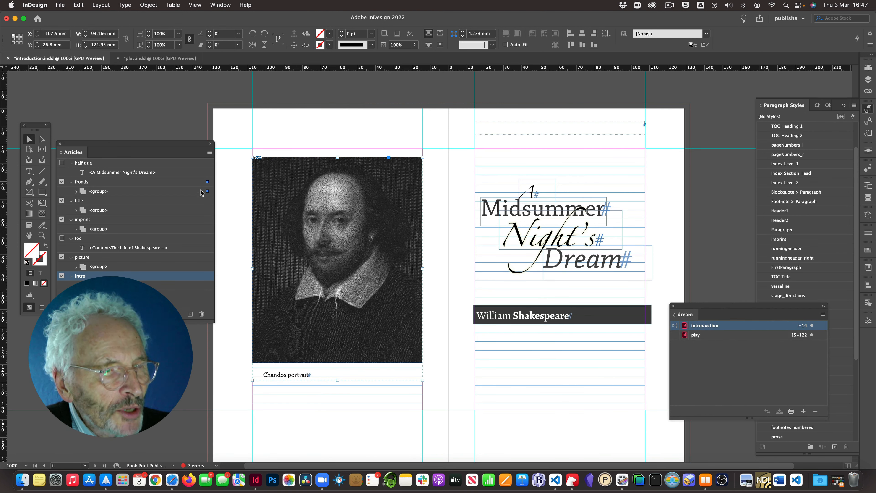
{"action": "left_click", "coordinate": [521, 206]}
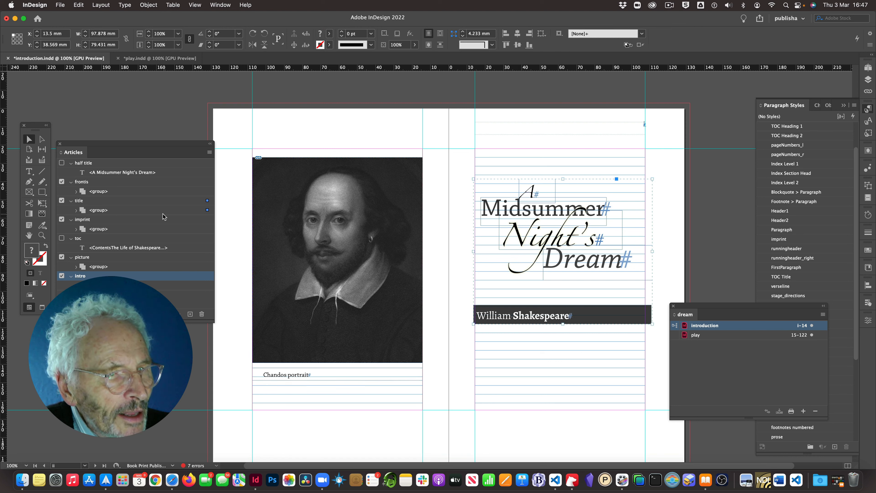
{"action": "left_click", "coordinate": [332, 262]}
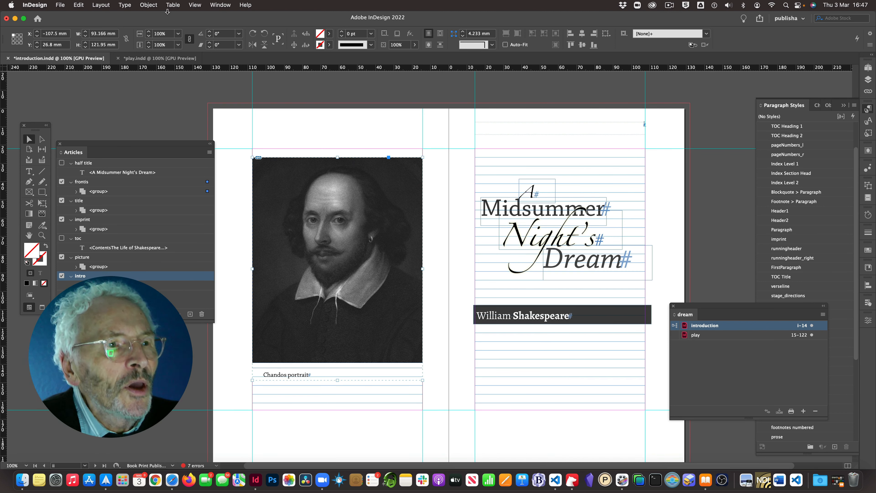
{"action": "left_click", "coordinate": [150, 6]}
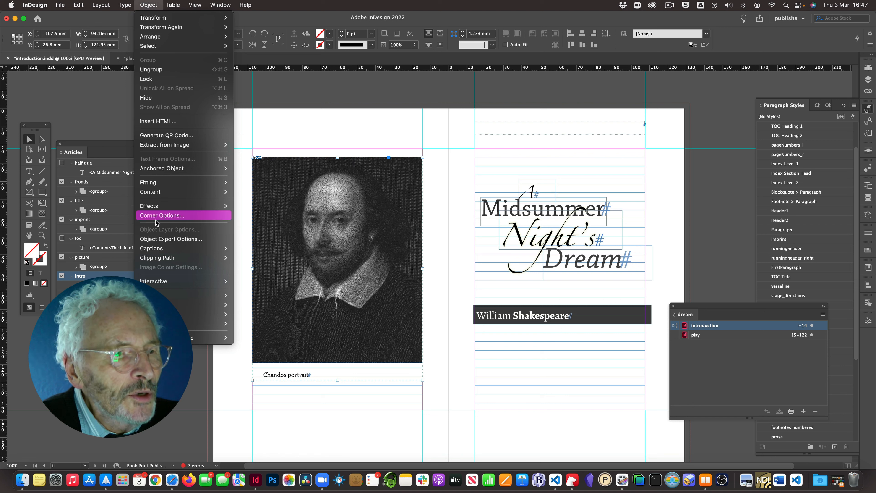
{"action": "left_click", "coordinate": [158, 239]}
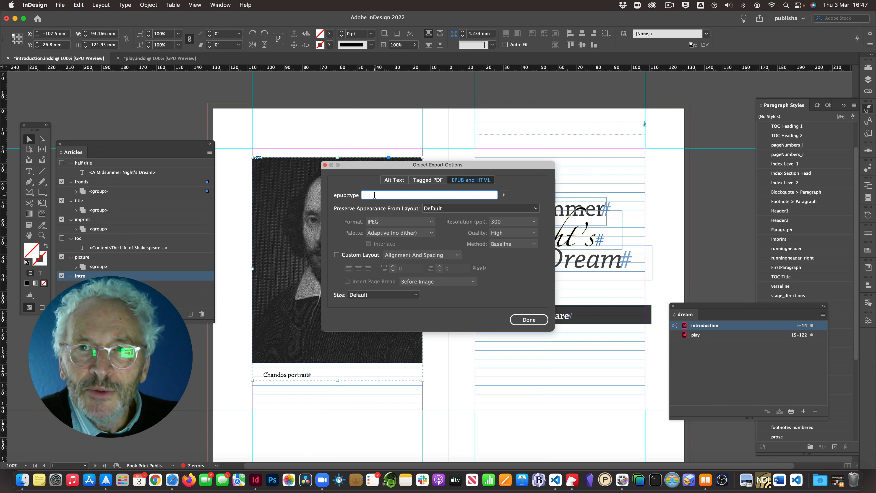
{"action": "left_click", "coordinate": [504, 195]}
{"action": "mouse_move", "coordinate": [526, 212]}
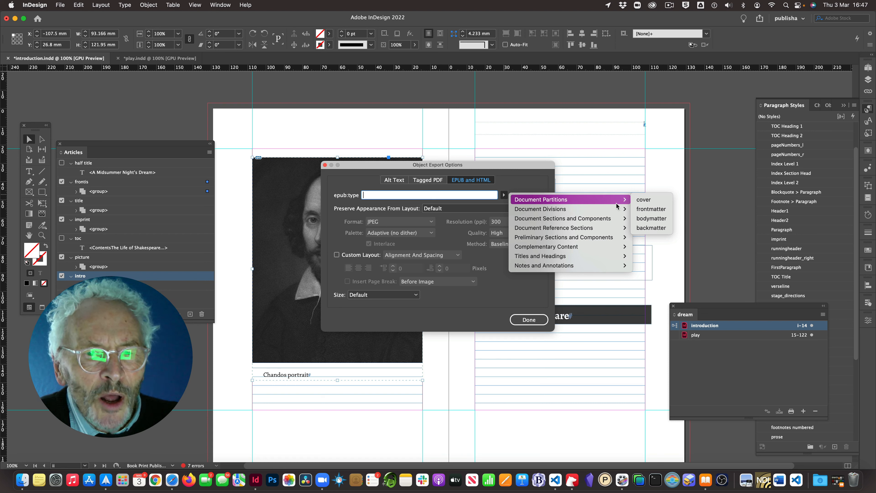
{"action": "mouse_move", "coordinate": [601, 212]}
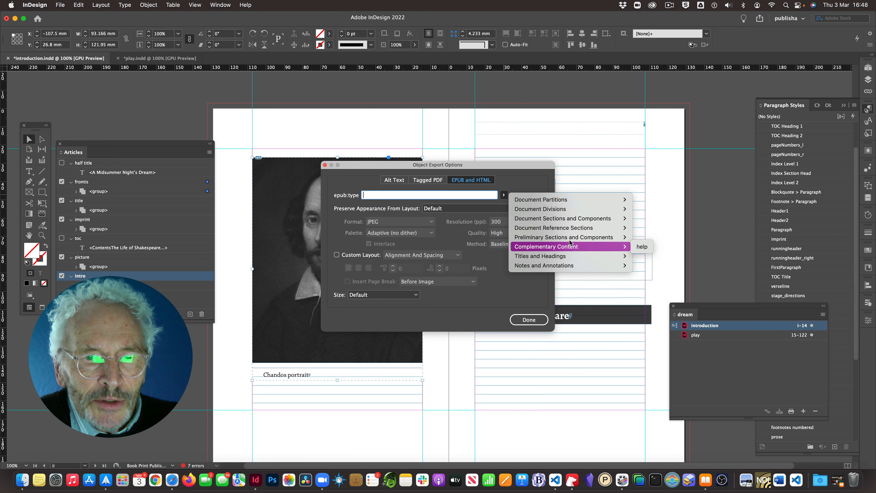
{"action": "mouse_move", "coordinate": [569, 240]}
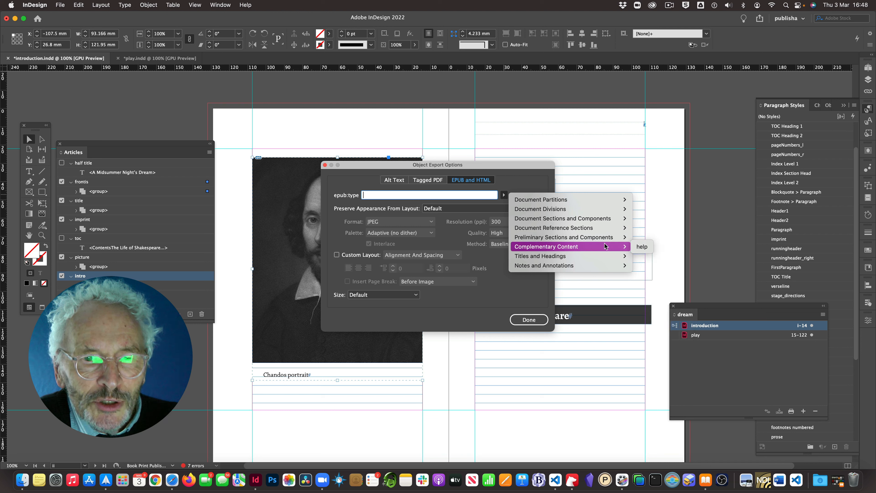
{"action": "mouse_move", "coordinate": [600, 254]}
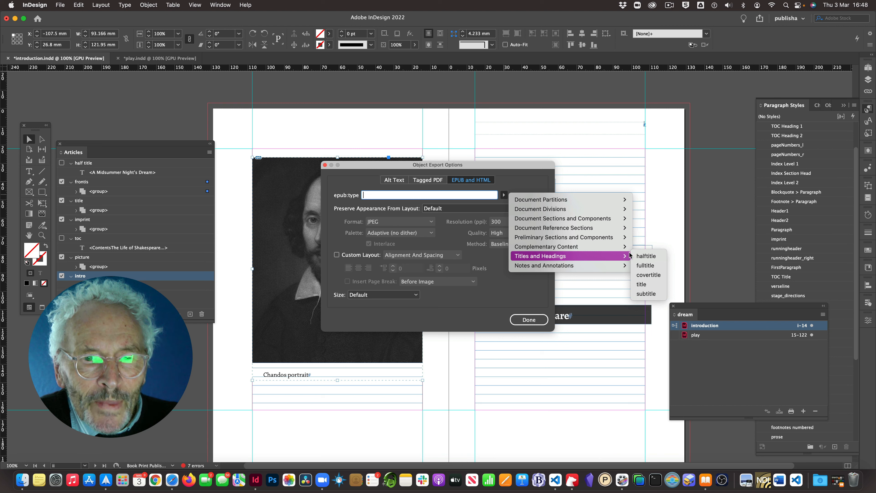
{"action": "left_click", "coordinate": [644, 278]}
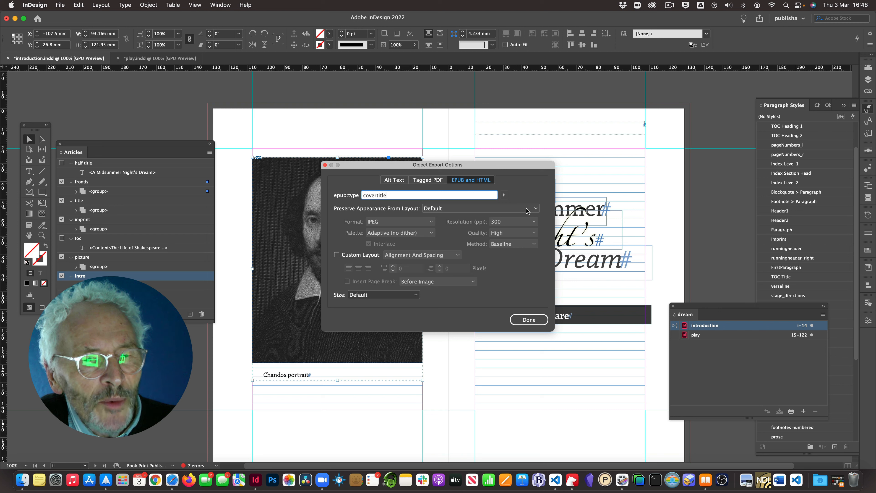
- Preserve the portrait group's appearance with Rasterise Container, using PNG as the image format
{"action": "left_click", "coordinate": [535, 208]}
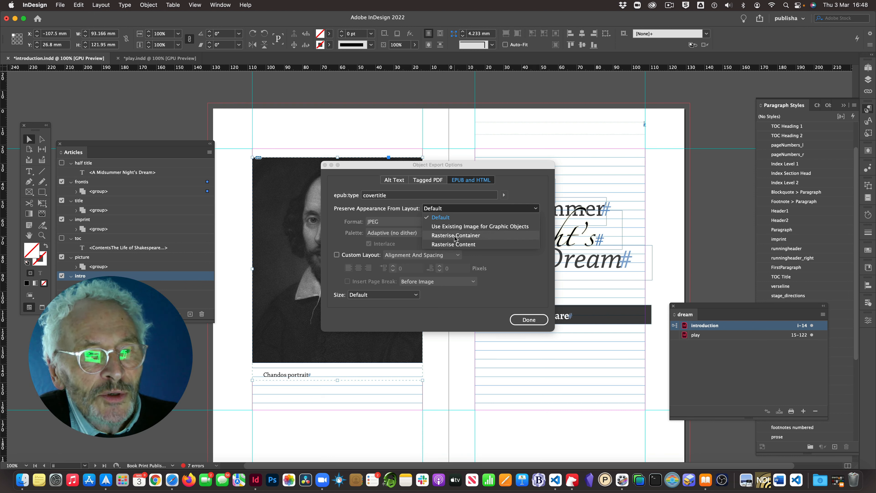
{"action": "left_click", "coordinate": [462, 236]}
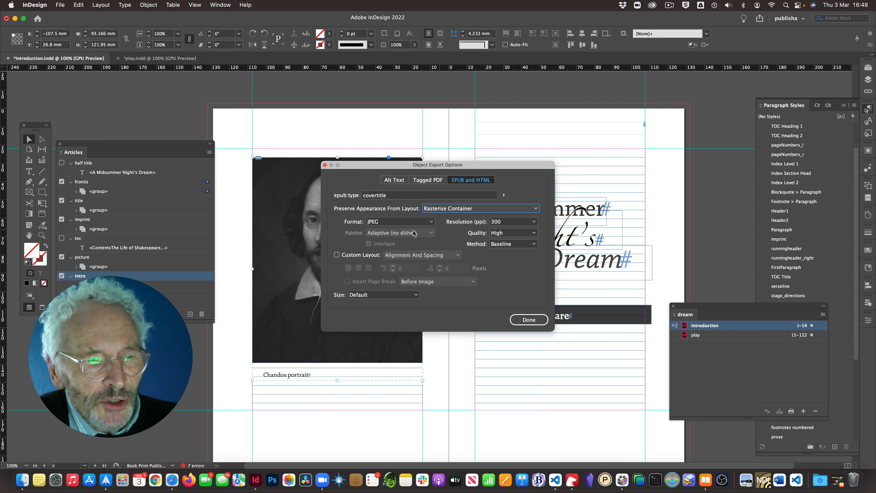
{"action": "left_click", "coordinate": [430, 221]}
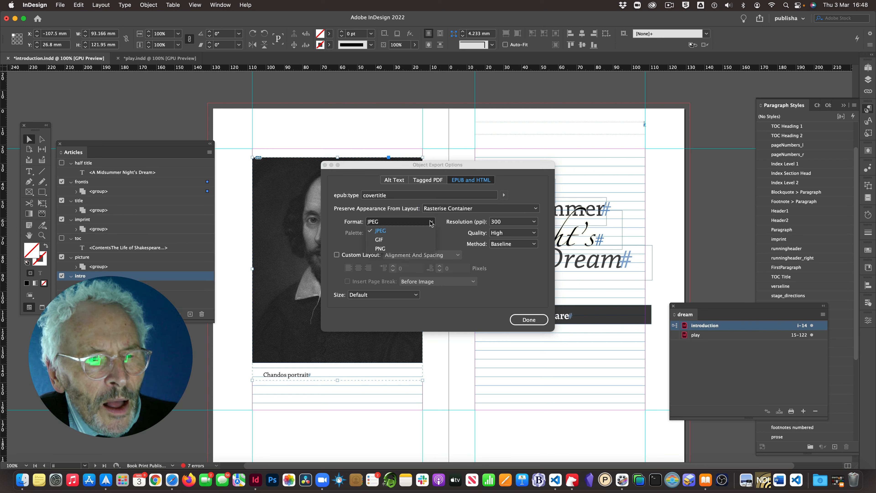
{"action": "left_click", "coordinate": [386, 248]}
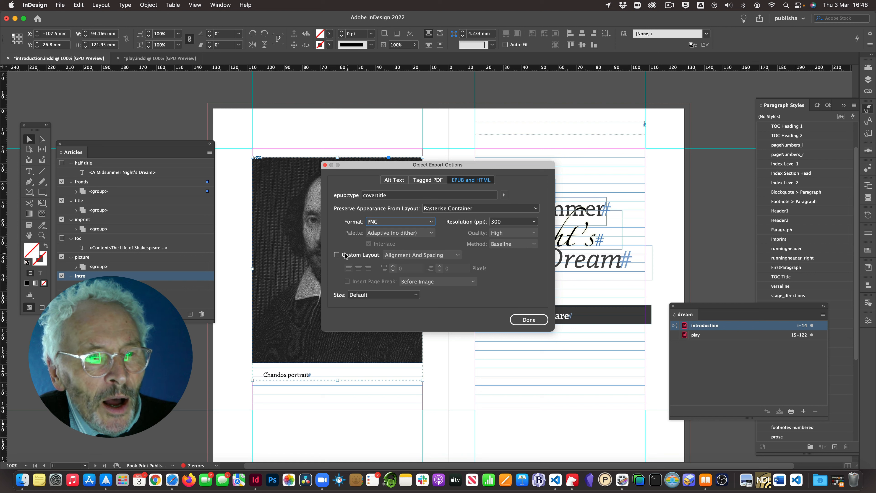
- Give the portrait group a custom layout with centred alignment and a page break after the image
{"action": "left_click", "coordinate": [336, 254]}
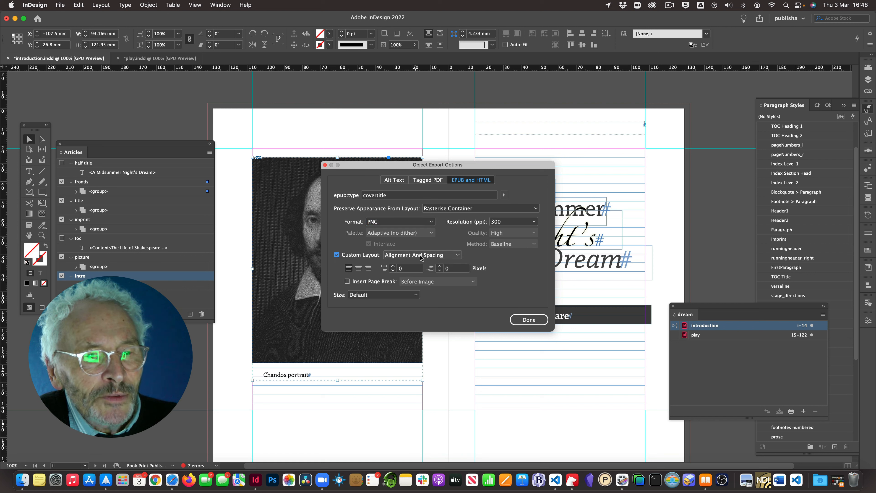
{"action": "left_click", "coordinate": [358, 269]}
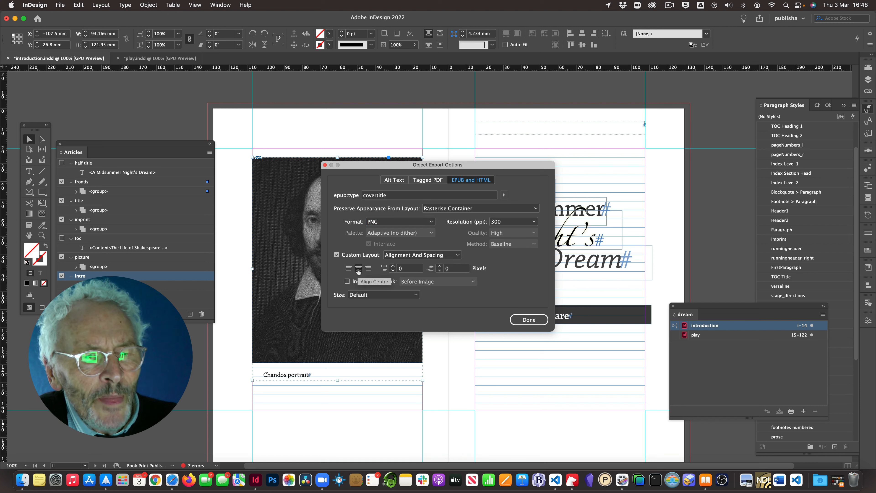
{"action": "left_click", "coordinate": [347, 281]}
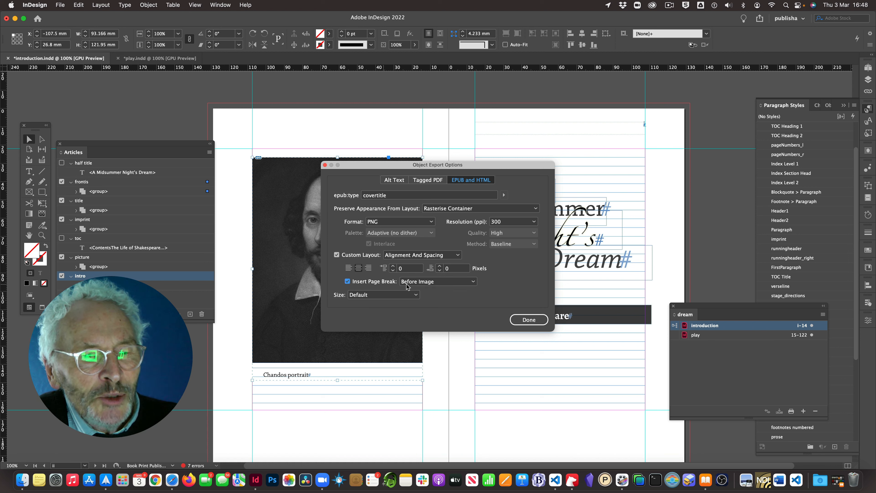
{"action": "left_click", "coordinate": [433, 283]}
{"action": "left_click", "coordinate": [431, 300]}
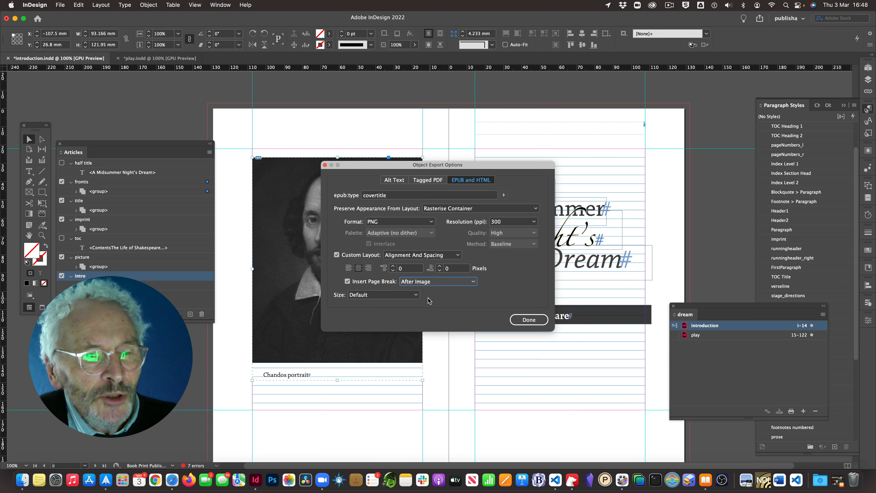
- Set the portrait group's export size to a custom width of 100% and finish its object export options
{"action": "left_click", "coordinate": [384, 295]}
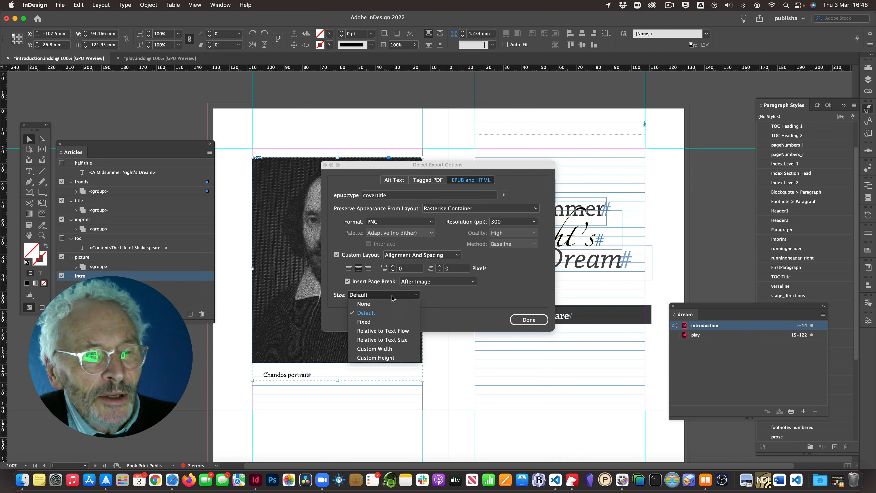
{"action": "left_click", "coordinate": [380, 349]}
{"action": "left_click", "coordinate": [430, 295]}
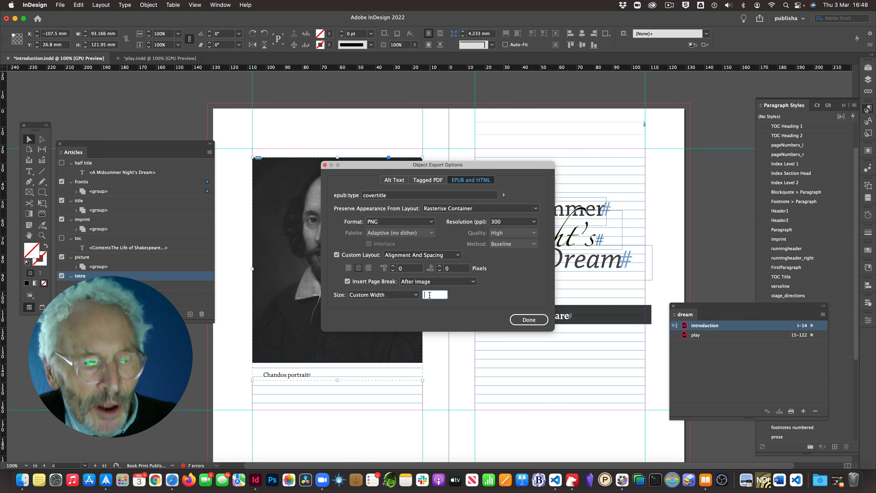
{"action": "type", "text": "100"}
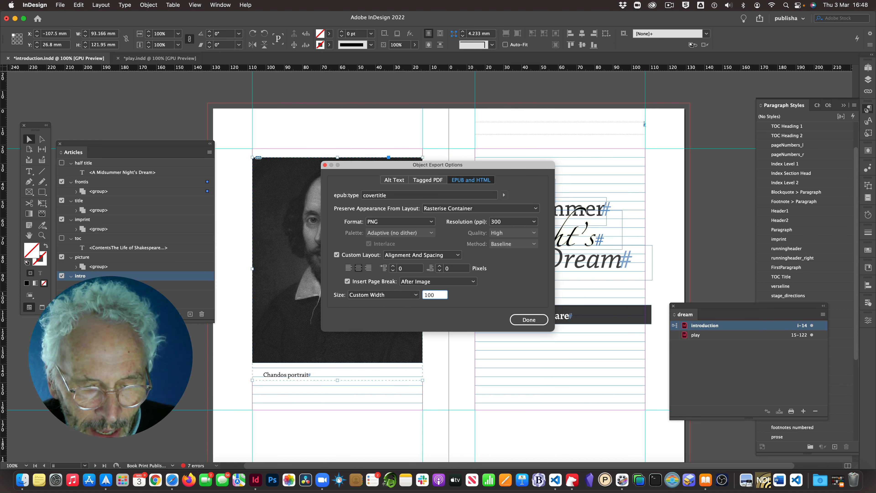
{"action": "type", "text": "%"}
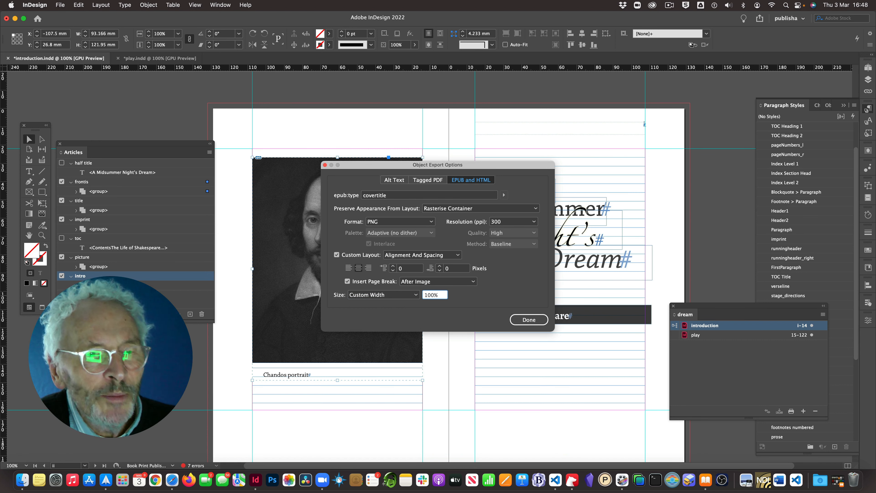
{"action": "left_click", "coordinate": [536, 320]}
- Set the epub:type of the title page's title and author group to fulltitle in its object export options
{"action": "left_click", "coordinate": [543, 227]}
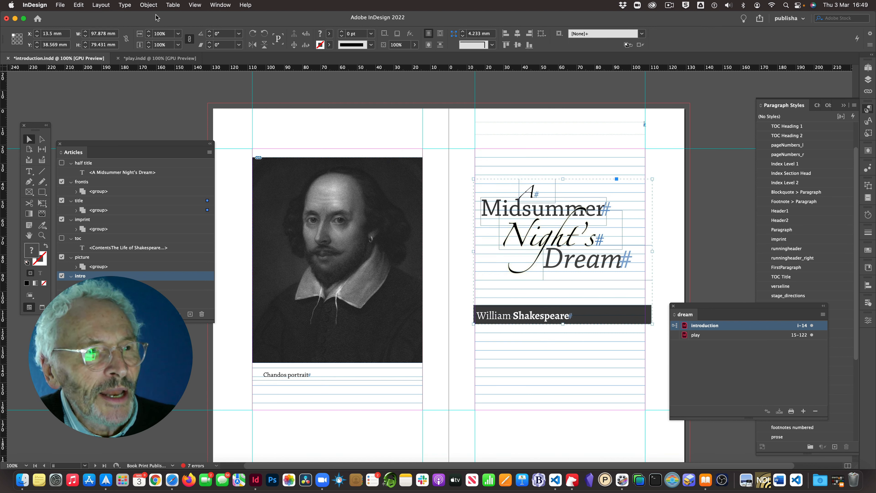
{"action": "left_click", "coordinate": [143, 8]}
{"action": "left_click", "coordinate": [183, 239]}
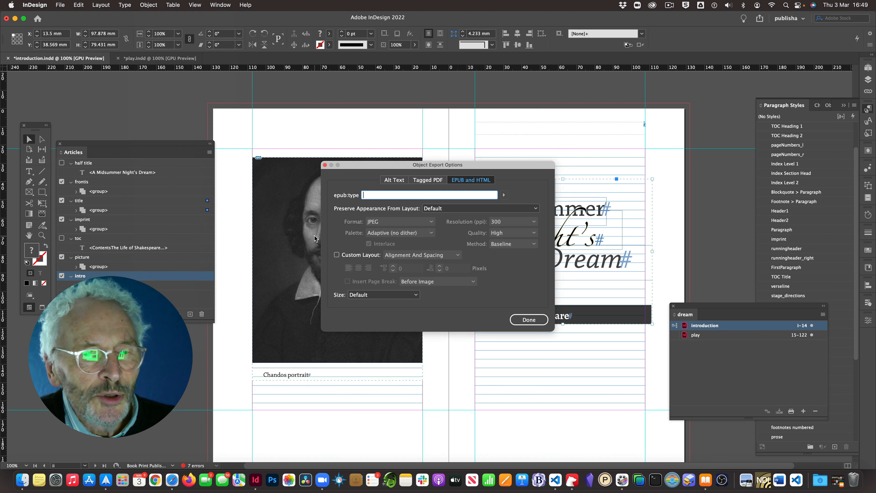
{"action": "left_click", "coordinate": [504, 196]}
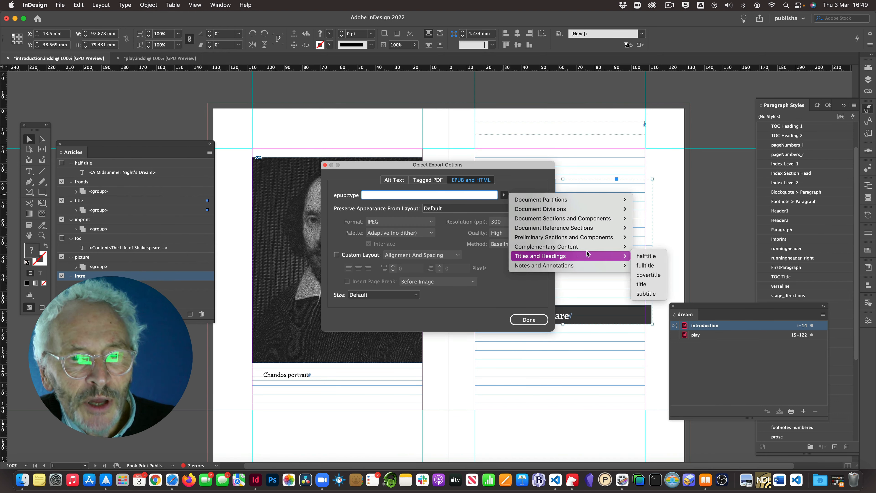
{"action": "mouse_move", "coordinate": [614, 256]}
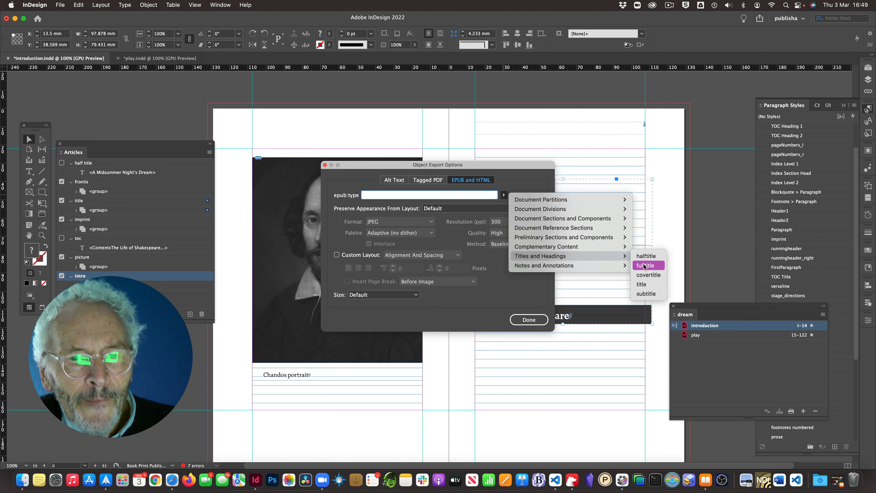
{"action": "left_click", "coordinate": [644, 265]}
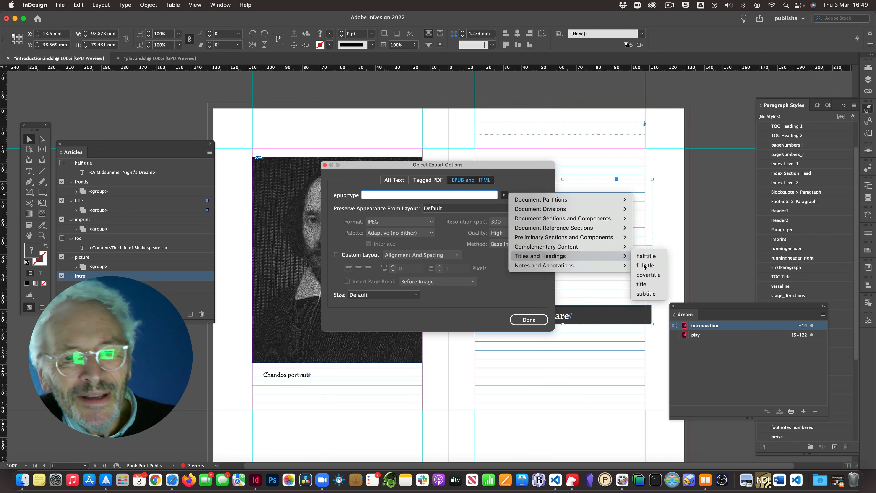
- Preserve the title group's appearance with Rasterise Container, using PNG as the image format
{"action": "left_click", "coordinate": [488, 210]}
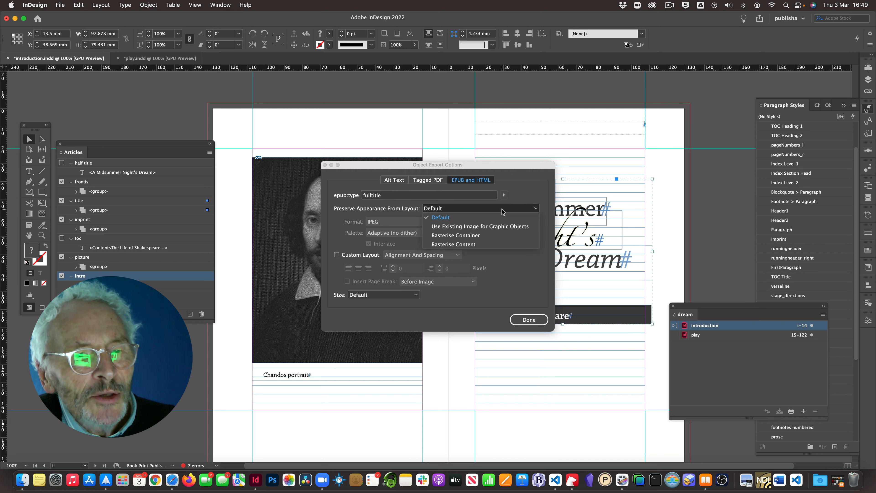
{"action": "left_click", "coordinate": [470, 235]}
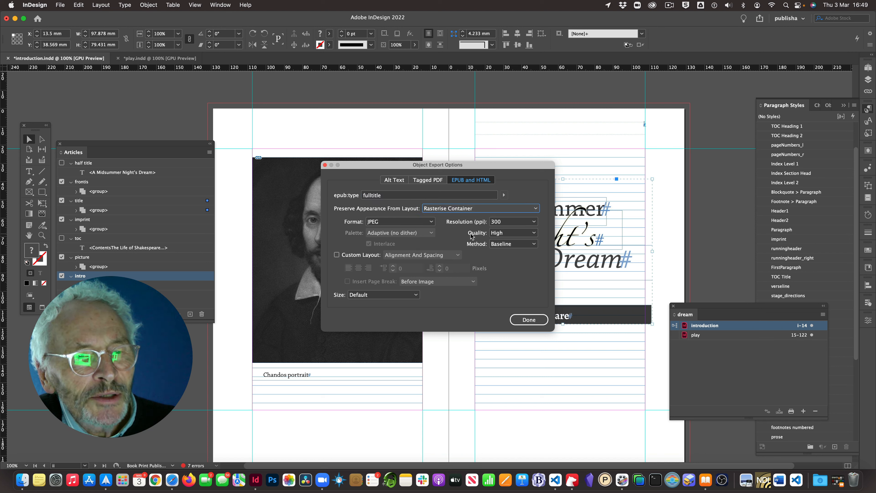
{"action": "left_click", "coordinate": [431, 223]}
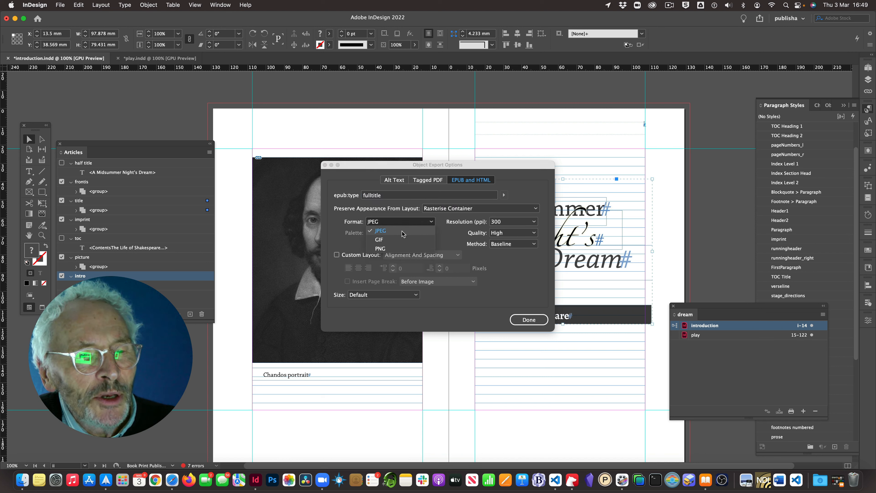
{"action": "left_click", "coordinate": [390, 248]}
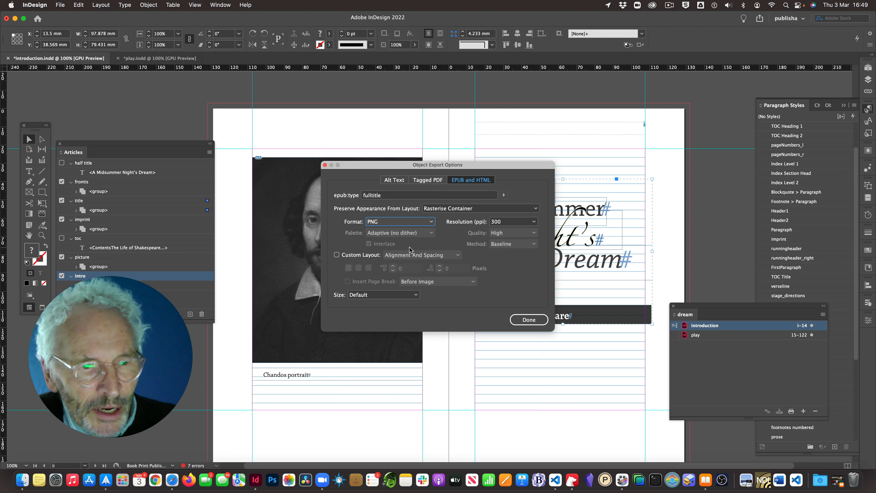
- Give the title group a custom layout with centred alignment and a page break after the image
{"action": "left_click", "coordinate": [336, 255]}
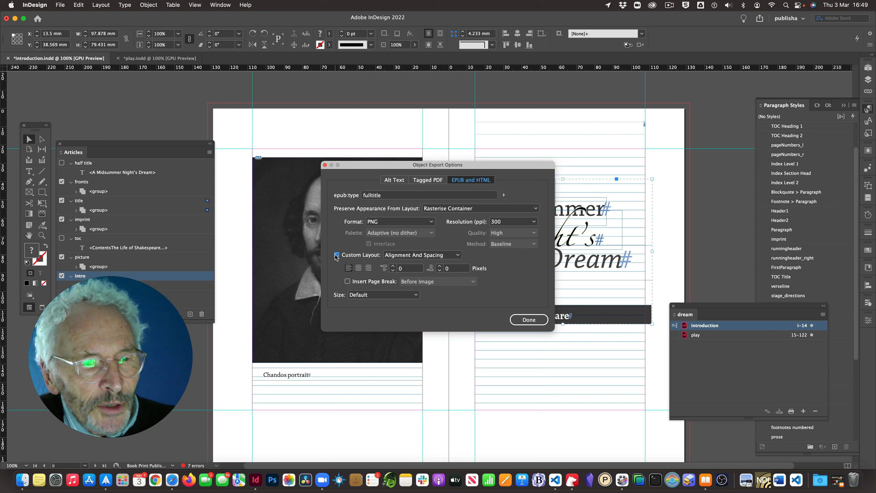
{"action": "left_click", "coordinate": [357, 267]}
{"action": "left_click", "coordinate": [348, 282]}
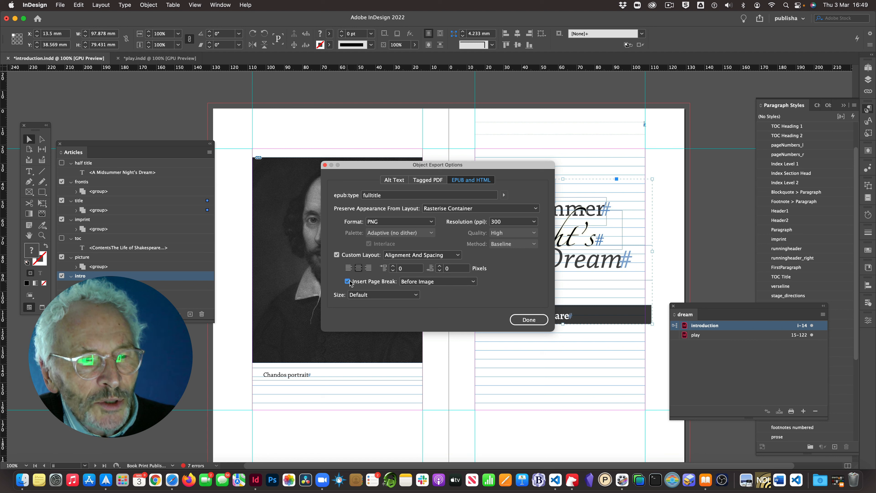
{"action": "left_click", "coordinate": [397, 281]}
{"action": "left_click", "coordinate": [395, 296]}
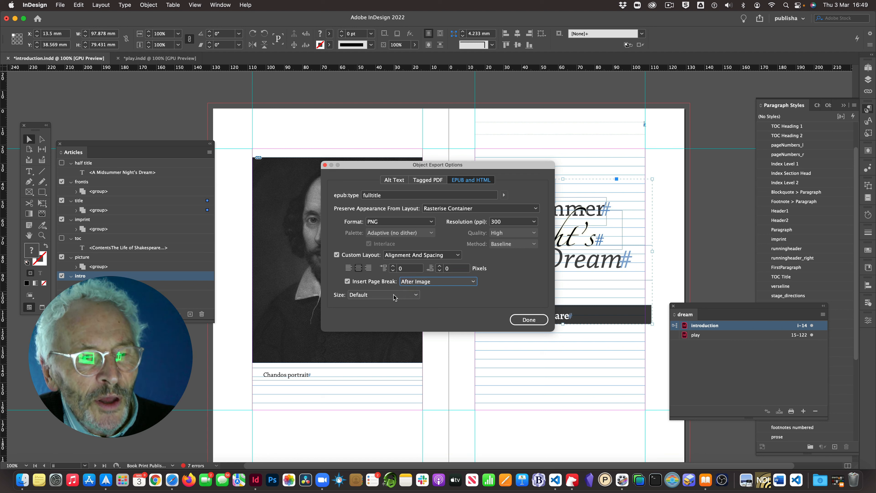
- Set the title group's export size to a custom width of 100% and finish its object export options
{"action": "left_click", "coordinate": [394, 296]}
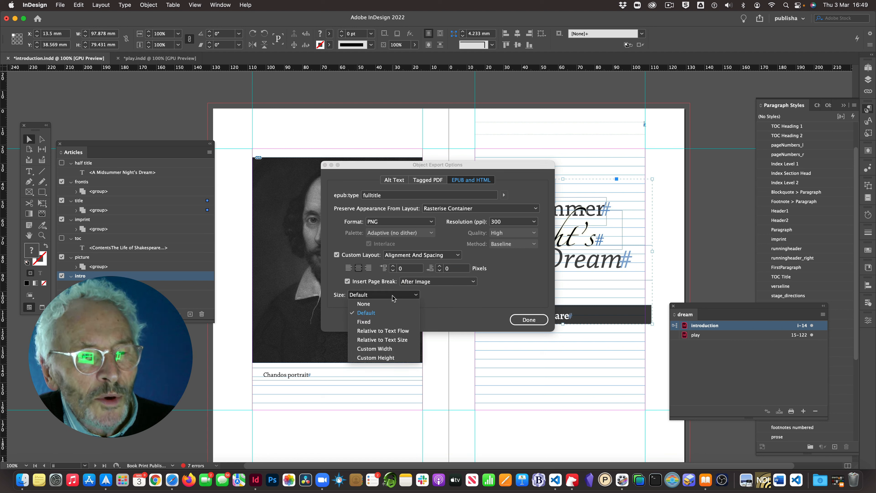
{"action": "left_click", "coordinate": [378, 349]}
{"action": "type", "text": "100"}
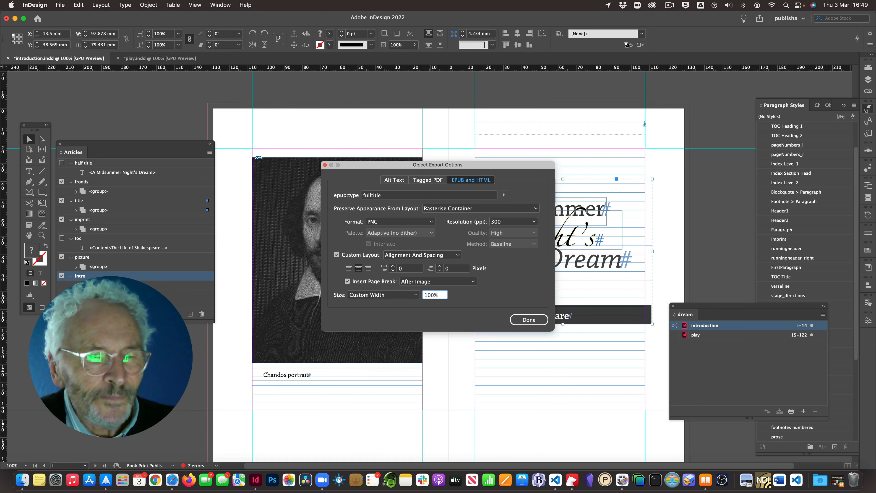
{"action": "left_click", "coordinate": [529, 319]}
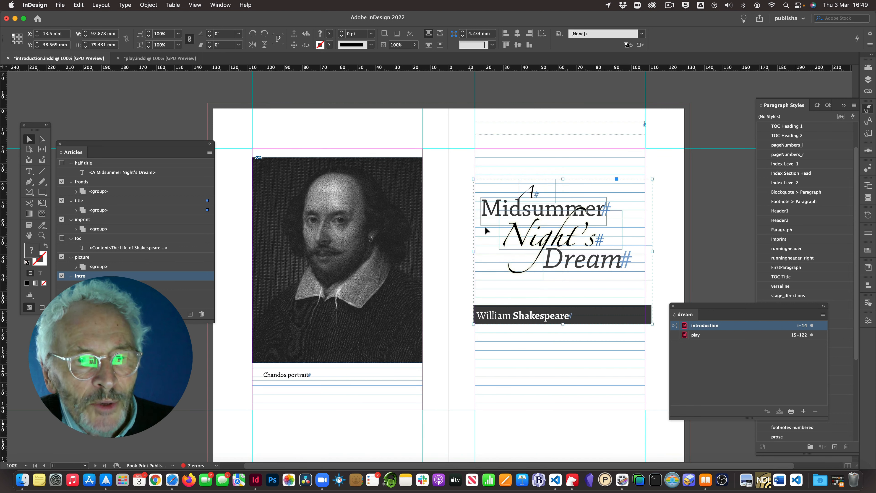
- Set the epub:type of the copyright page's text group to imprint in its object export options
{"action": "scroll", "coordinate": [497, 228], "scroll_direction": "down", "scroll_amount": 10}
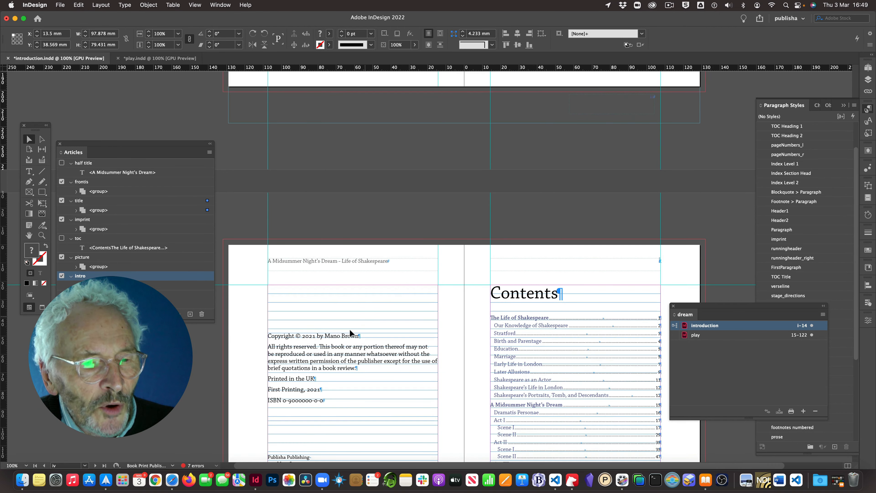
{"action": "left_click", "coordinate": [350, 332]}
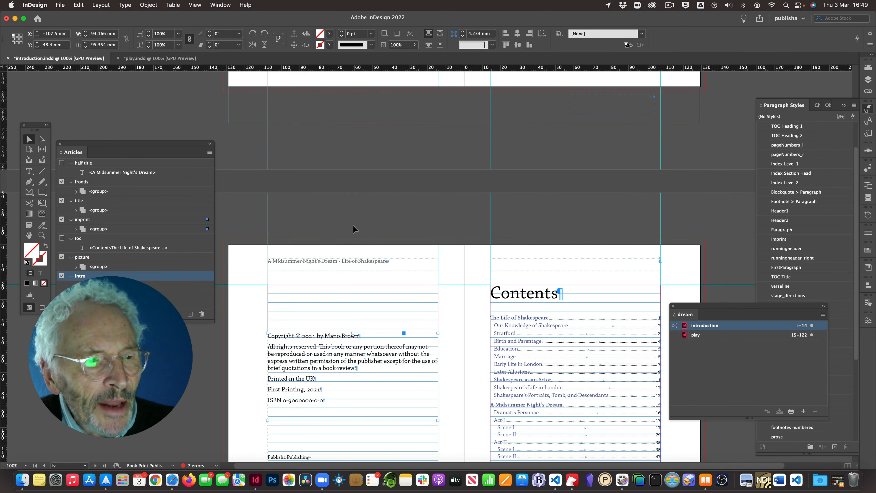
{"action": "scroll", "coordinate": [353, 226], "scroll_direction": "down", "scroll_amount": 3}
{"action": "right_click", "coordinate": [350, 283]}
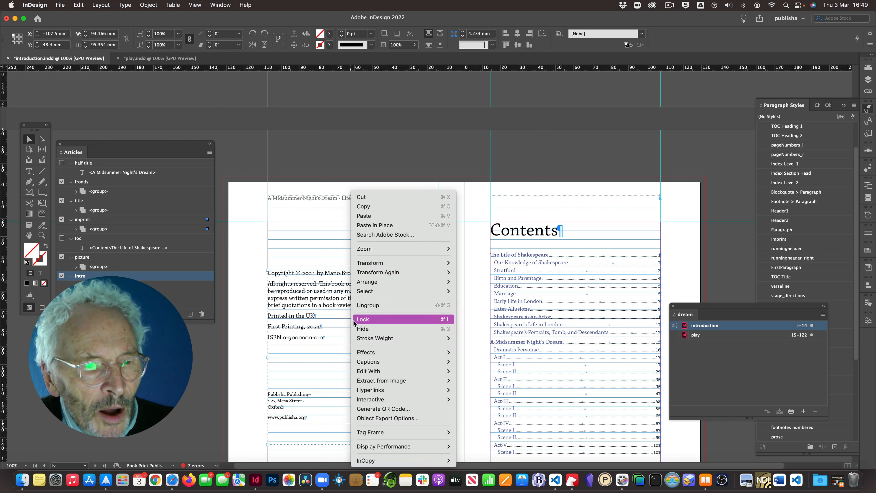
{"action": "left_click", "coordinate": [380, 418]}
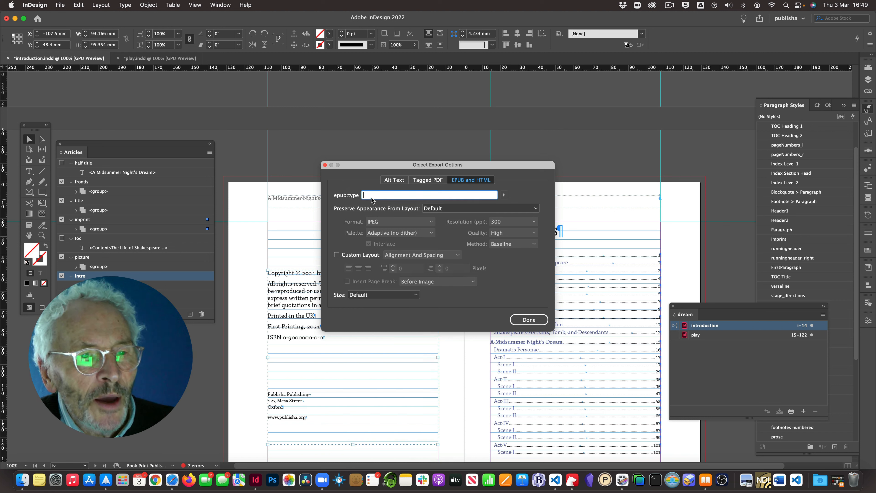
{"action": "left_click", "coordinate": [504, 195]}
{"action": "mouse_move", "coordinate": [533, 213]}
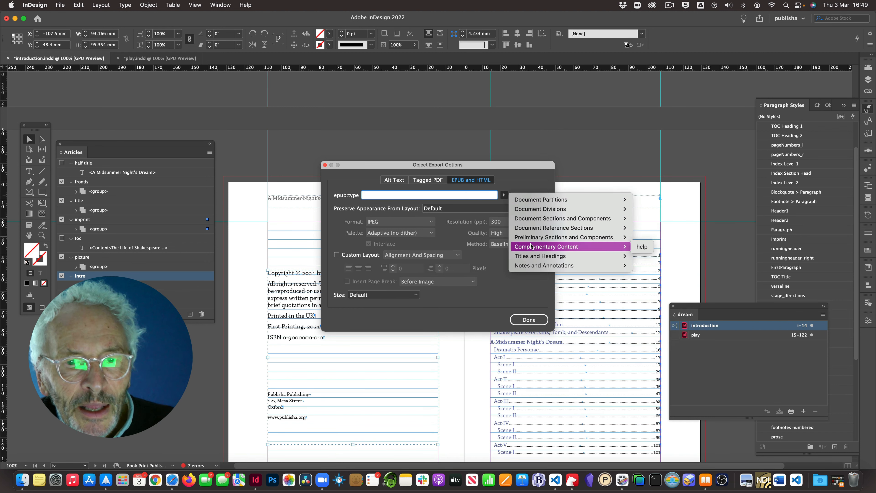
{"action": "mouse_move", "coordinate": [533, 257]}
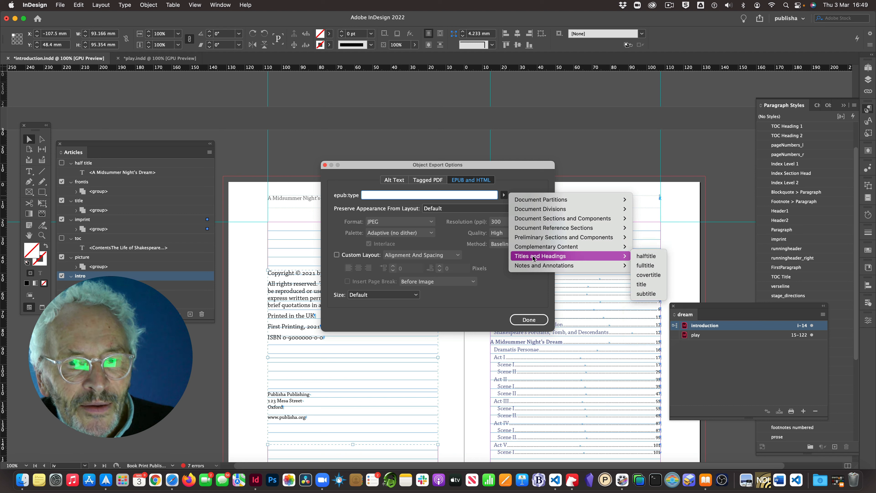
{"action": "mouse_move", "coordinate": [538, 241]}
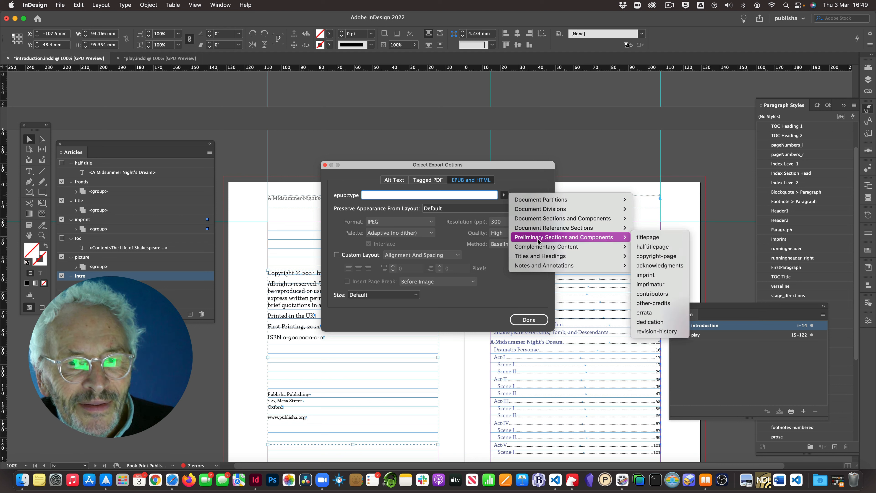
{"action": "left_click", "coordinate": [646, 274]}
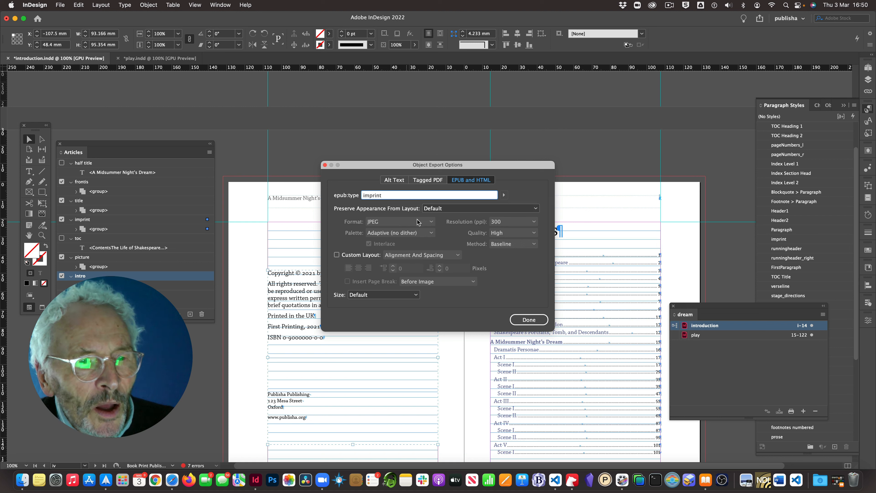
- Preserve the imprint group's appearance with Rasterise Container, using PNG as the image format
{"action": "left_click", "coordinate": [456, 208]}
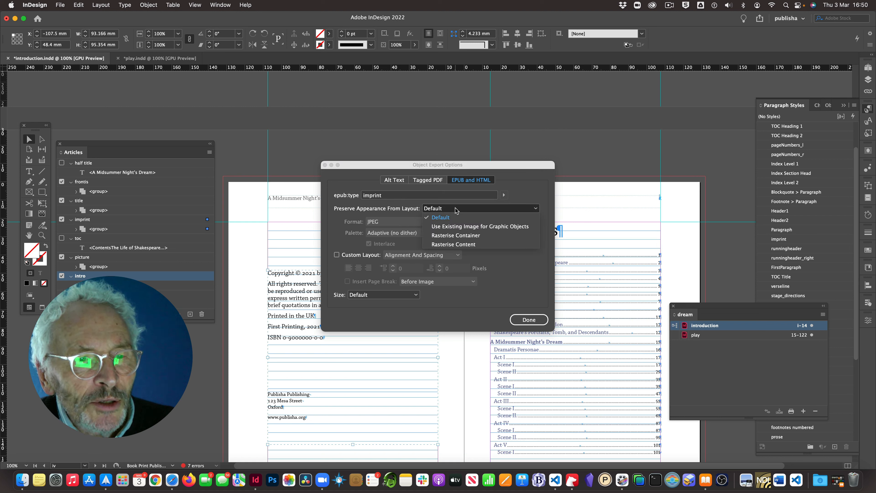
{"action": "left_click", "coordinate": [454, 236]}
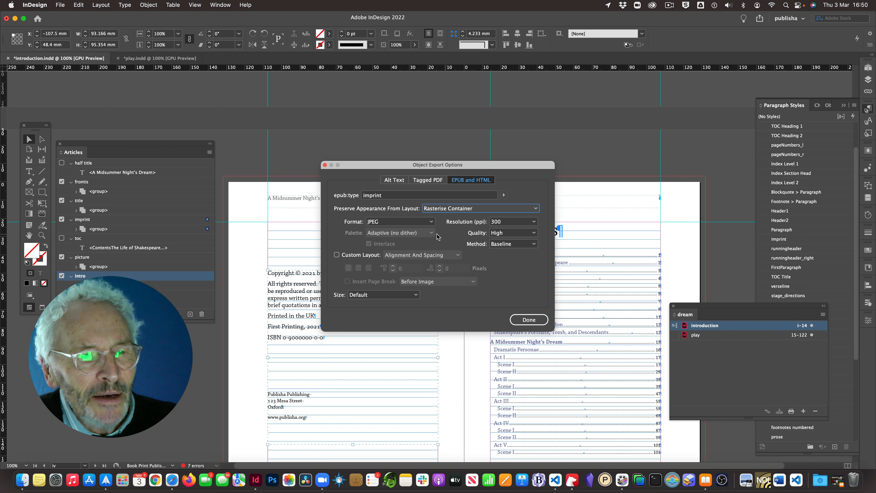
{"action": "left_click", "coordinate": [430, 222]}
{"action": "left_click", "coordinate": [388, 249]}
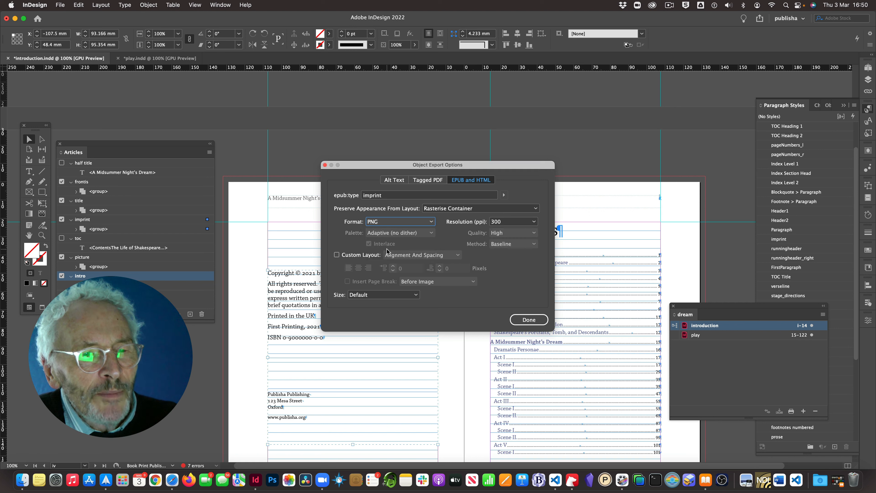
- Give the imprint group a custom Alignment And Spacing layout with a page break after the image
{"action": "left_click", "coordinate": [336, 255]}
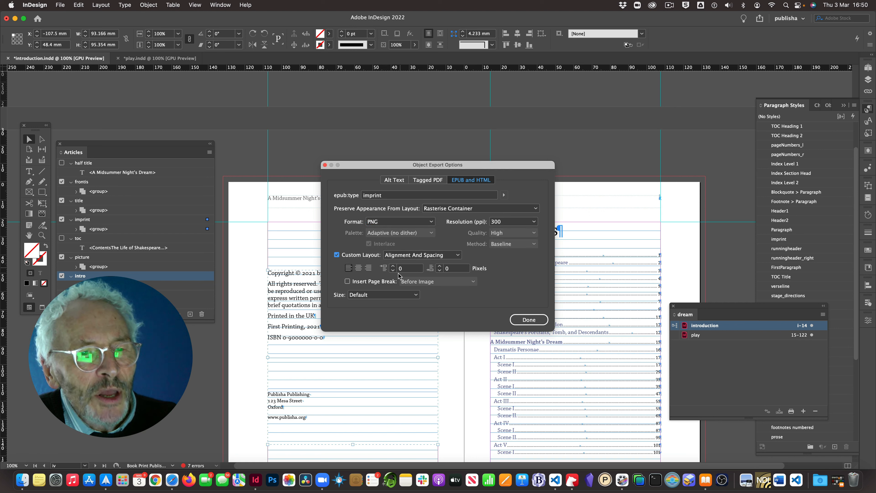
{"action": "left_click", "coordinate": [347, 281]}
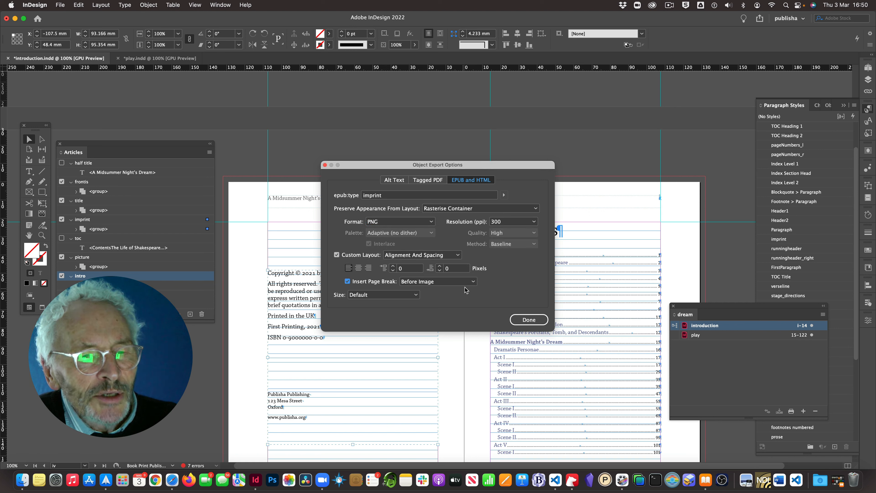
{"action": "left_click", "coordinate": [473, 281]}
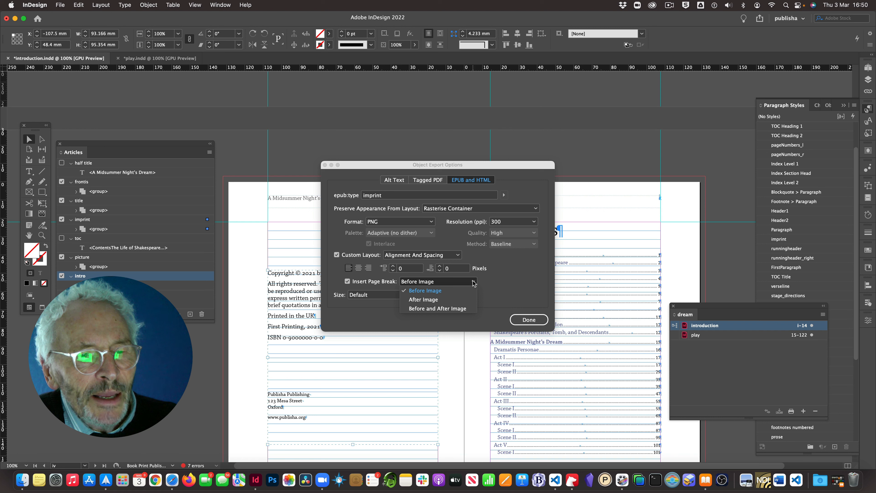
{"action": "left_click", "coordinate": [433, 299]}
- Set the imprint group's export size to a custom width of 100% and finish its object export options
{"action": "left_click", "coordinate": [416, 295]}
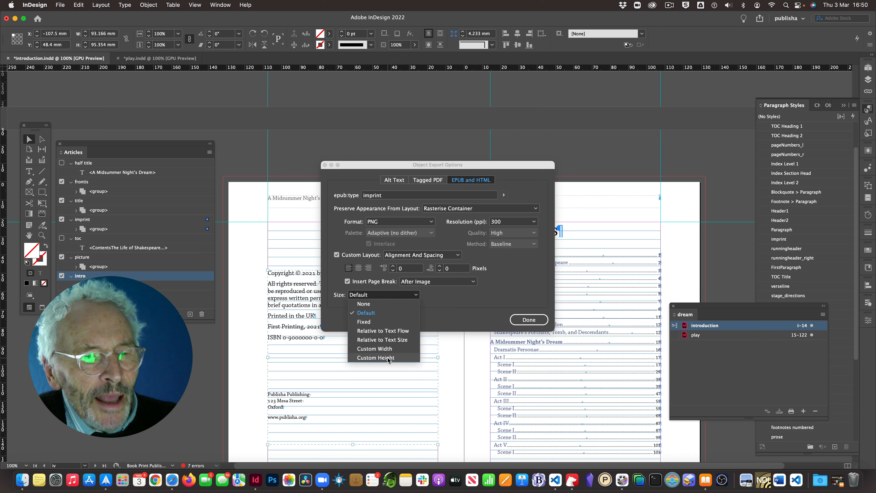
{"action": "left_click", "coordinate": [386, 348]}
{"action": "left_click", "coordinate": [432, 295]}
{"action": "type", "text": "100"}
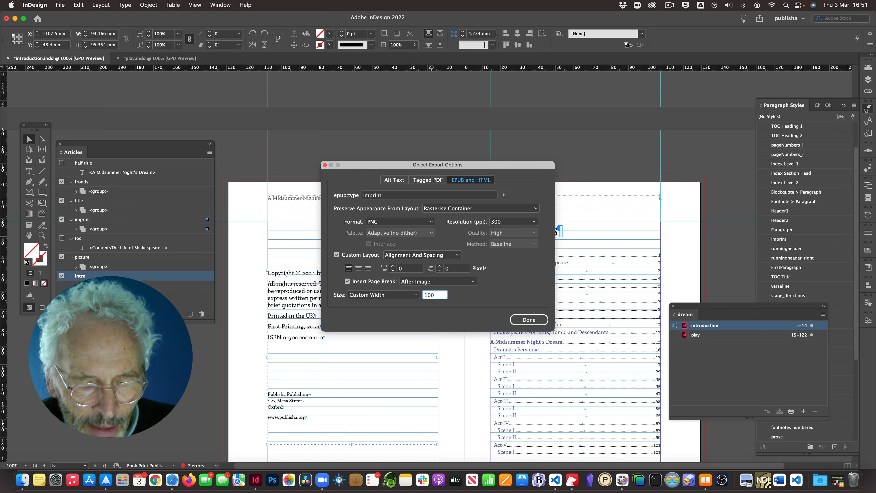
{"action": "type", "text": "%"}
{"action": "left_click", "coordinate": [529, 320]}
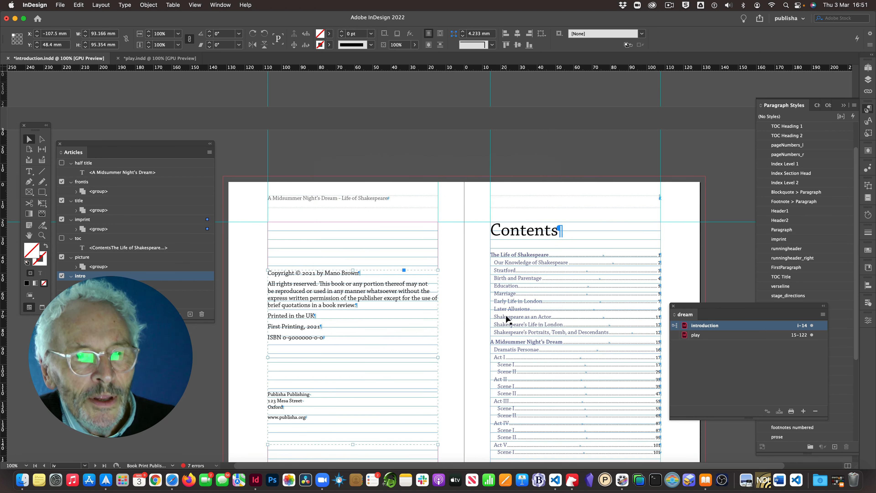
- Set the epub:type of the oval Cobbe portrait and caption group to division in its object export options
{"action": "scroll", "coordinate": [525, 286], "scroll_direction": "down", "scroll_amount": 10}
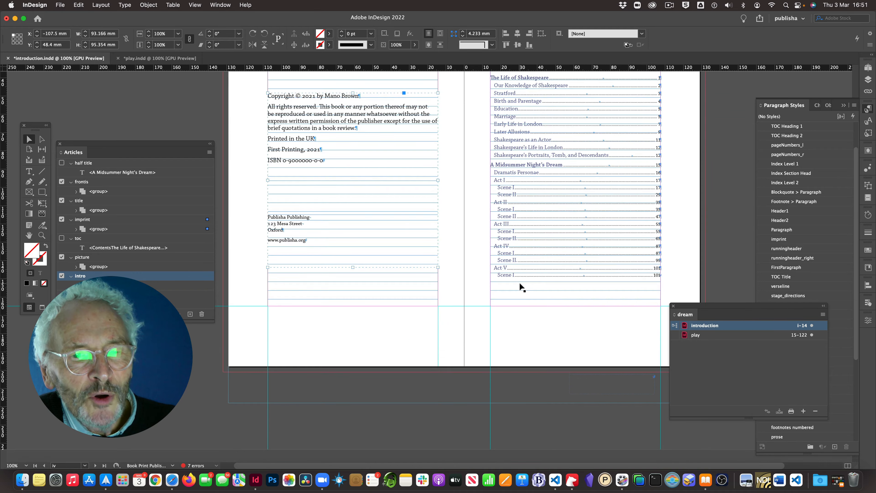
{"action": "scroll", "coordinate": [520, 285], "scroll_direction": "down", "scroll_amount": 10}
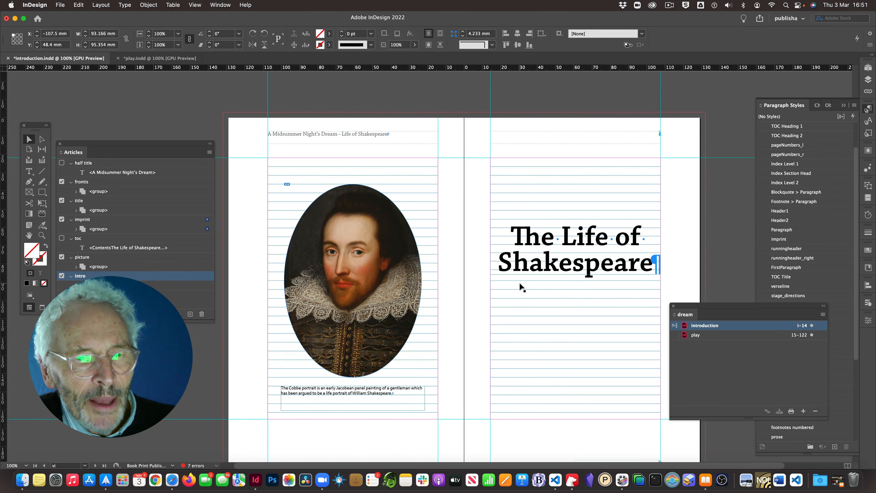
{"action": "left_click", "coordinate": [375, 251]}
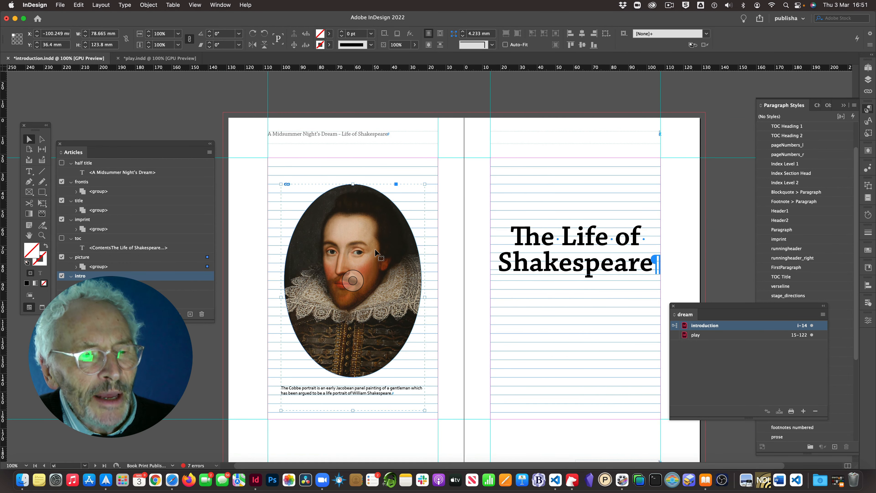
{"action": "left_click", "coordinate": [148, 5]}
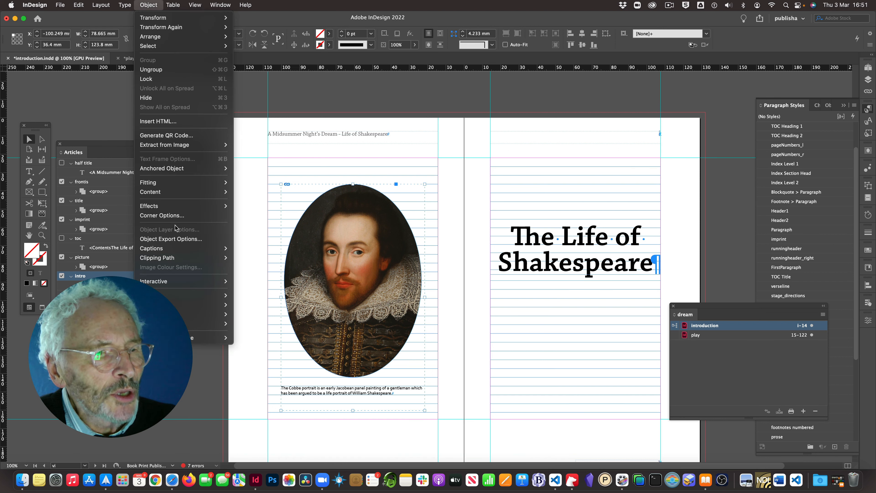
{"action": "left_click", "coordinate": [176, 240]}
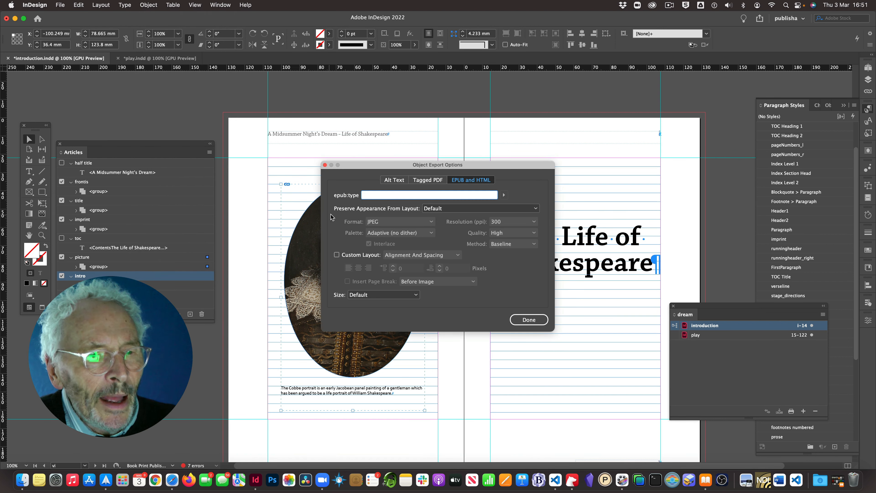
{"action": "left_click", "coordinate": [504, 196]}
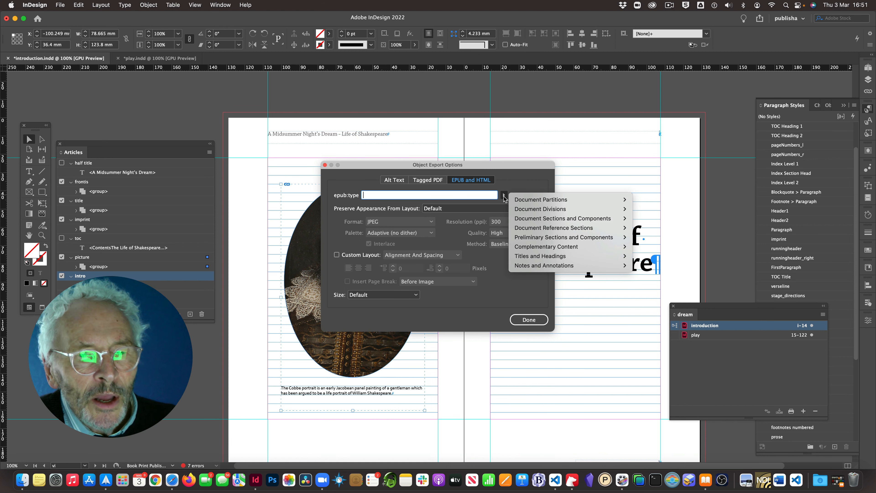
{"action": "mouse_move", "coordinate": [539, 246]}
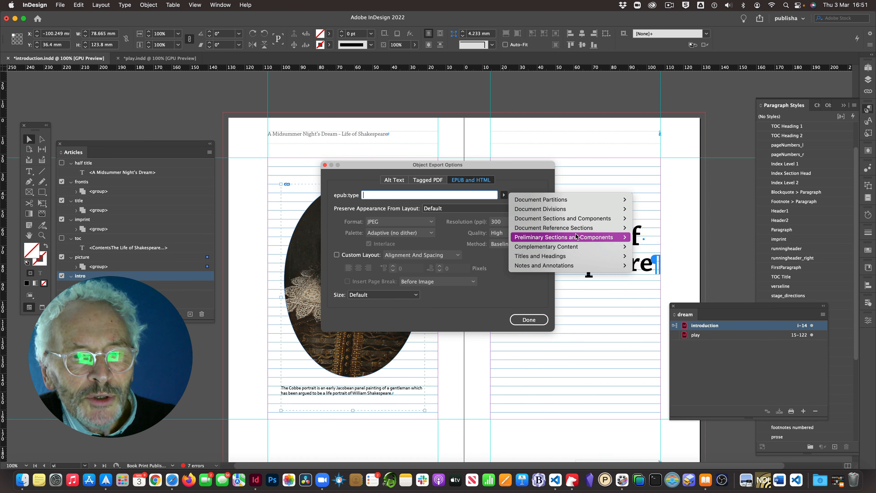
{"action": "mouse_move", "coordinate": [574, 230]}
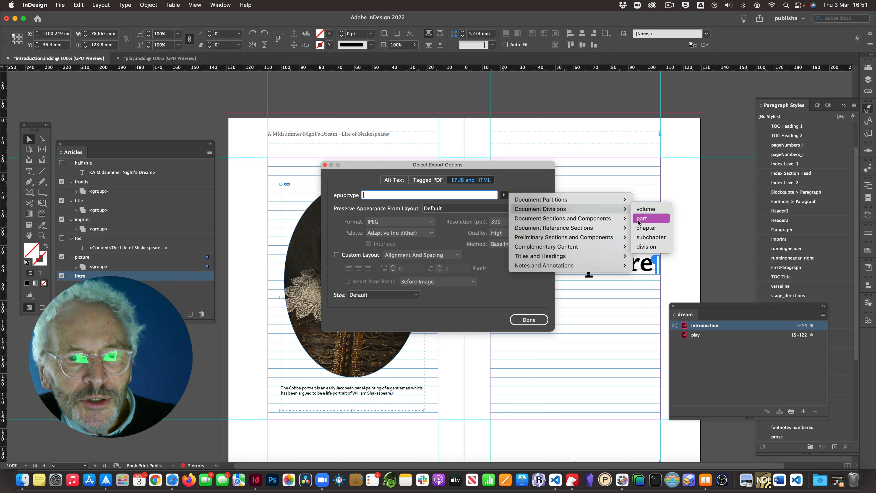
{"action": "left_click", "coordinate": [646, 247]}
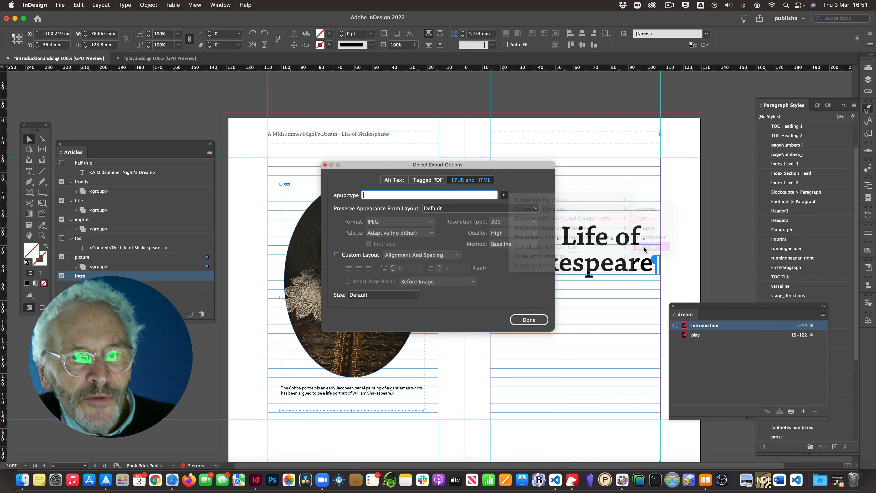
- Preserve the Cobbe portrait group's appearance with Rasterise Container, using PNG as the image format
{"action": "left_click", "coordinate": [451, 208]}
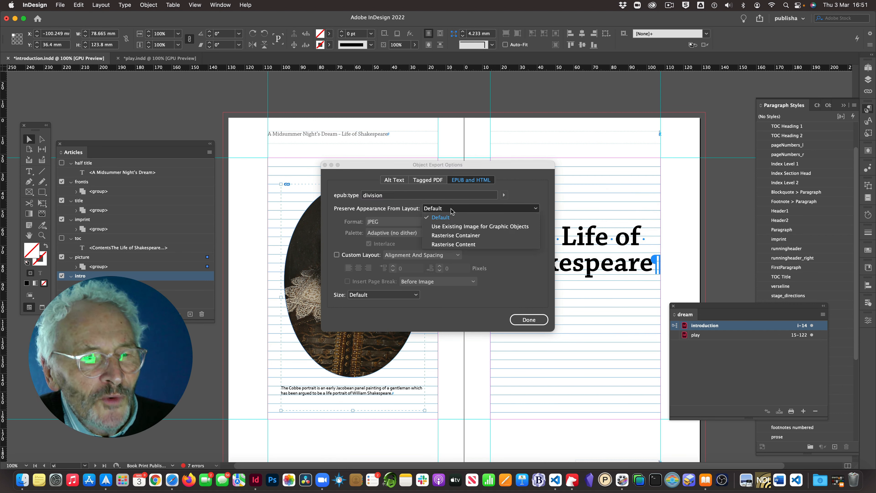
{"action": "left_click", "coordinate": [453, 235]}
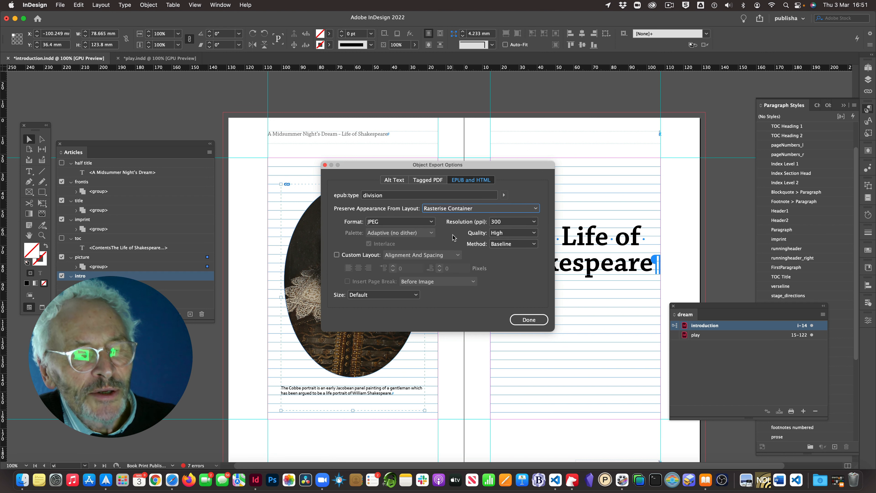
{"action": "left_click", "coordinate": [429, 223]}
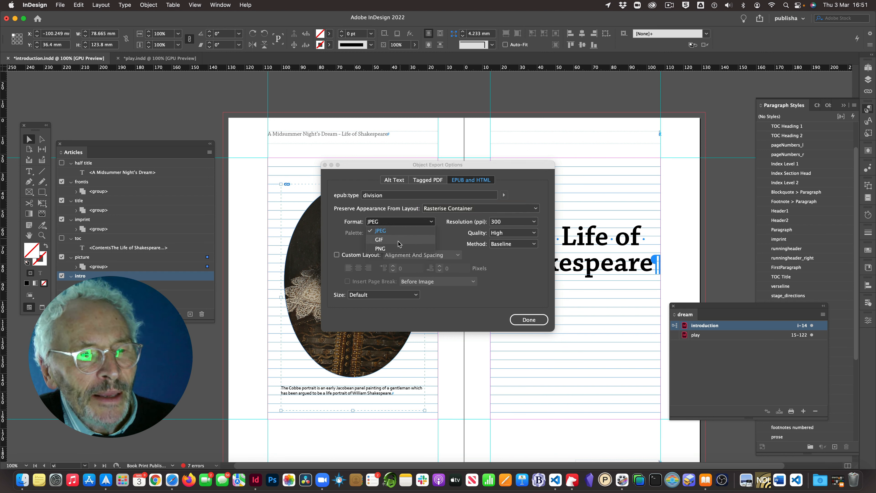
{"action": "left_click", "coordinate": [394, 245]}
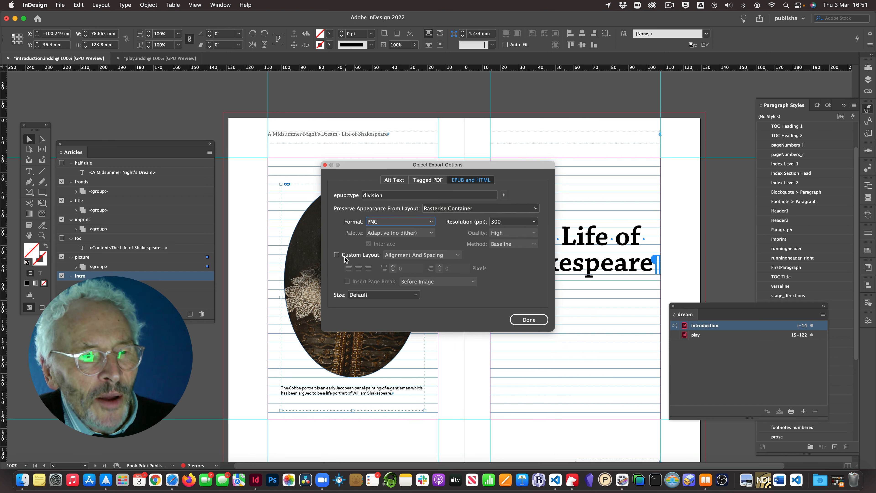
- Give the Cobbe portrait group a centred Alignment And Spacing custom layout with a page break after the image
{"action": "left_click", "coordinate": [336, 255]}
{"action": "left_click", "coordinate": [358, 268]}
{"action": "left_click", "coordinate": [348, 281]}
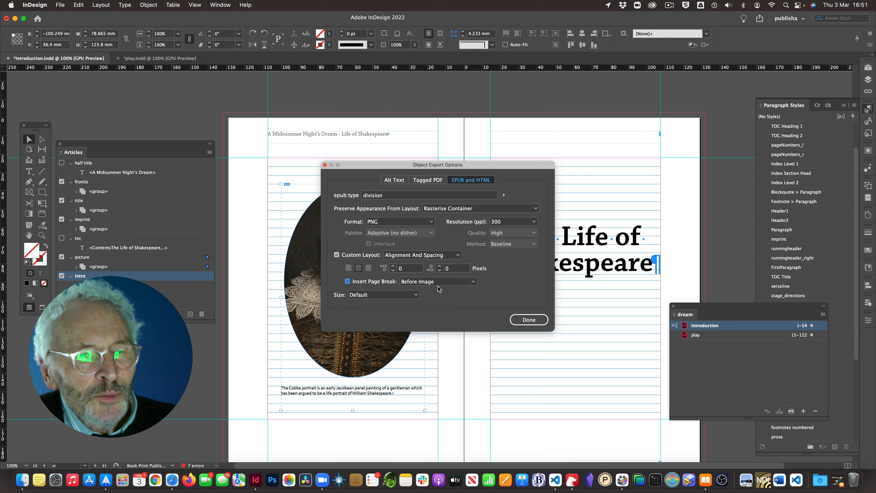
{"action": "left_click", "coordinate": [438, 281]}
{"action": "left_click", "coordinate": [423, 299]}
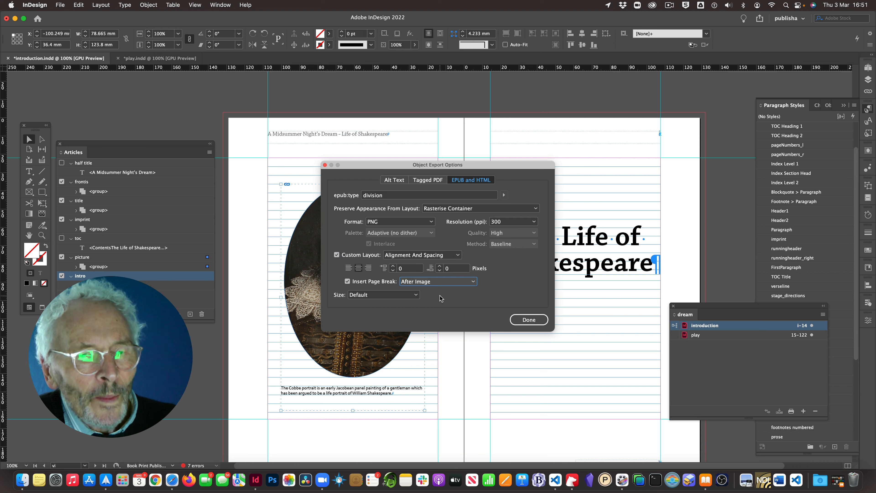
- Set the Cobbe portrait group's export size to a custom width of 100% and finish its object export options
{"action": "left_click", "coordinate": [416, 295]}
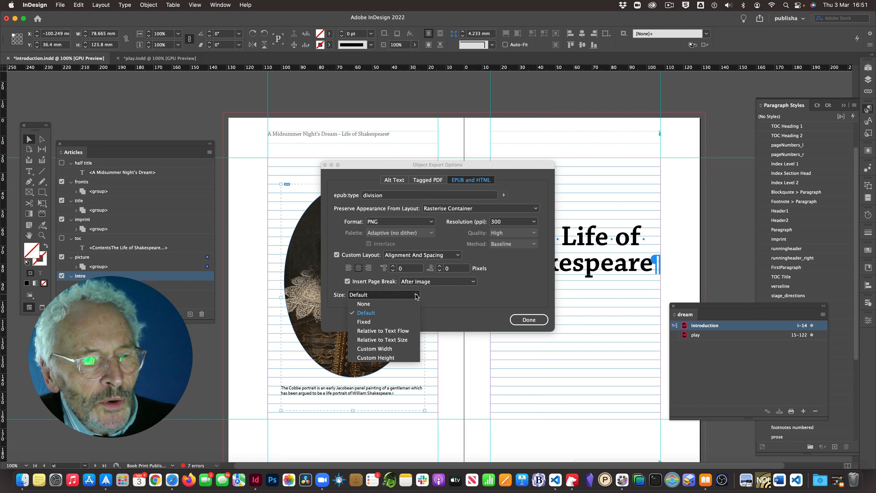
{"action": "left_click", "coordinate": [394, 349]}
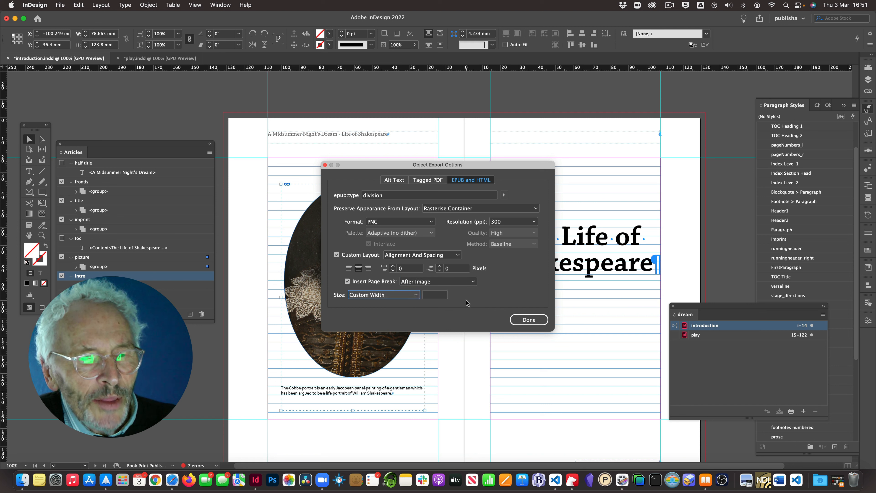
{"action": "type", "text": "10"}
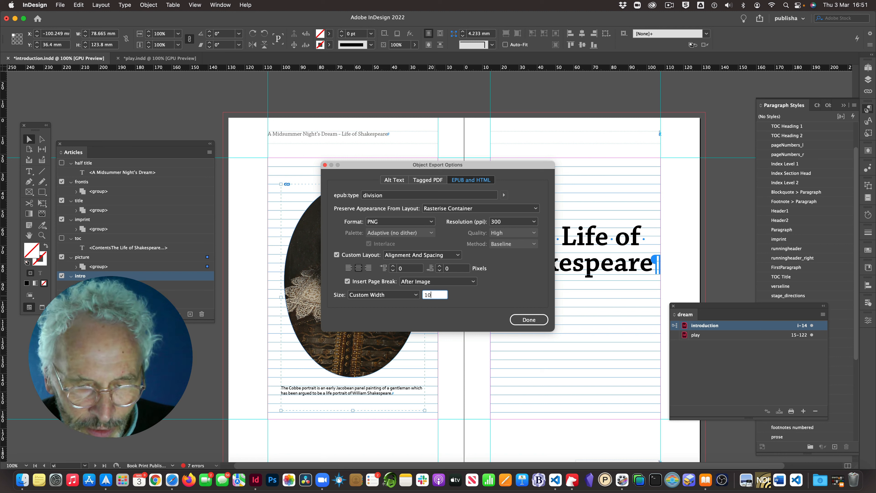
{"action": "type", "text": "0"}
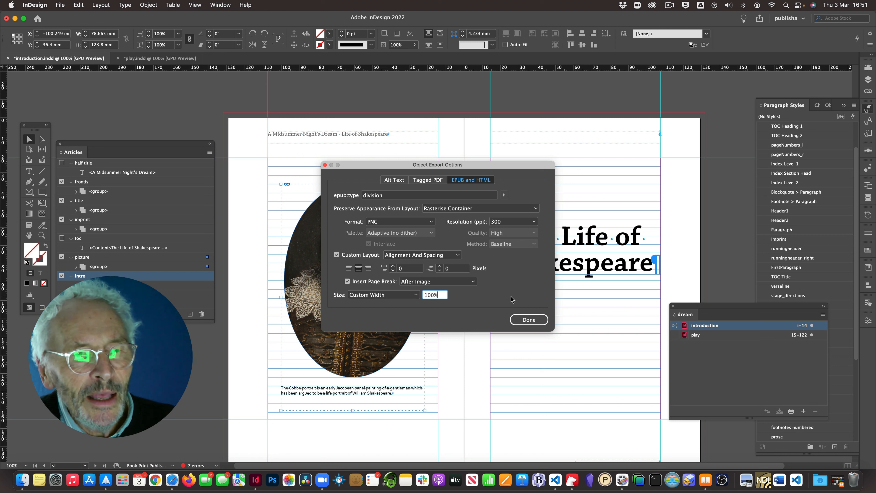
{"action": "left_click", "coordinate": [528, 318]}
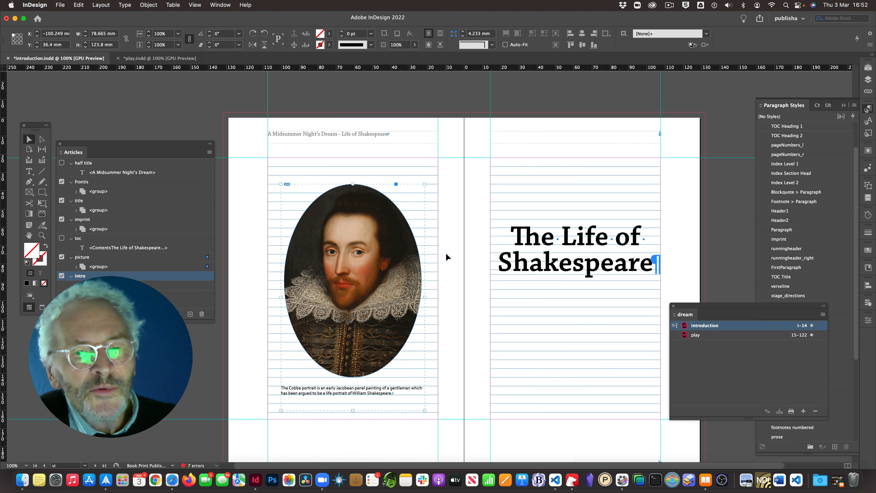
- Examine the Life of Shakespeare title frame and how its text threads into the following introduction pages
{"action": "left_click", "coordinate": [549, 253]}
{"action": "scroll", "coordinate": [548, 254], "scroll_direction": "down", "scroll_amount": 3}
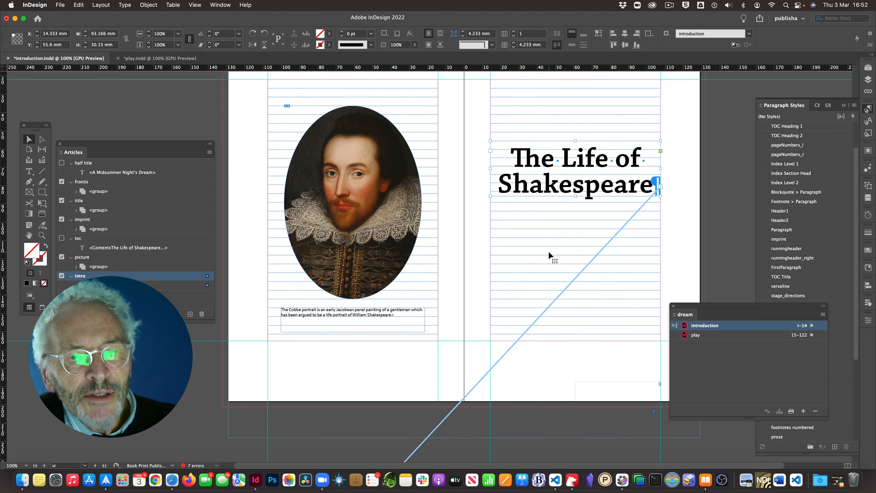
{"action": "scroll", "coordinate": [548, 253], "scroll_direction": "down", "scroll_amount": 10}
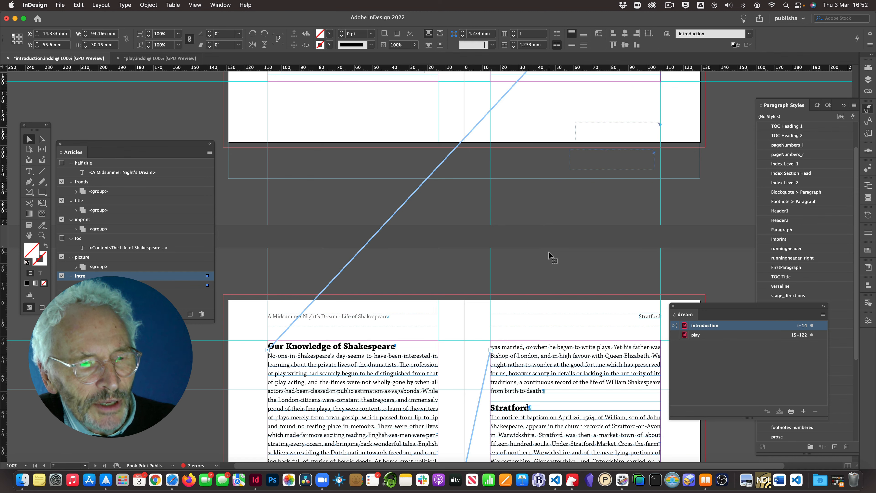
{"action": "scroll", "coordinate": [548, 254], "scroll_direction": "up", "scroll_amount": 7}
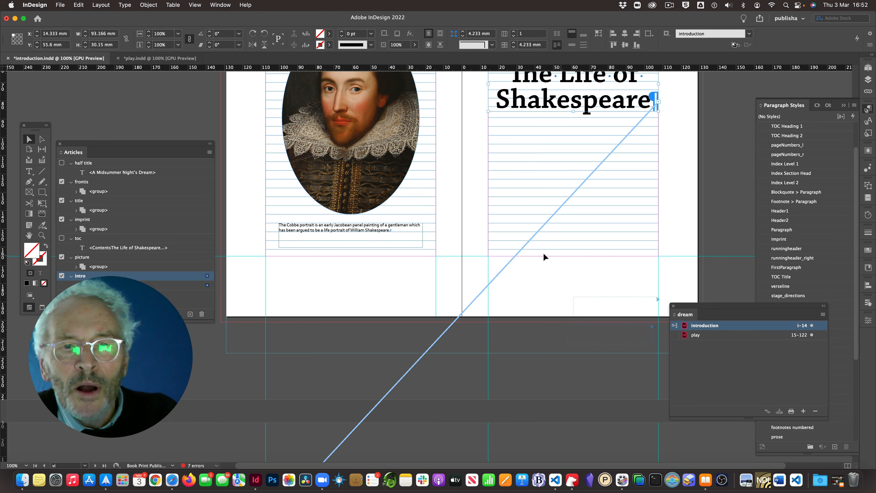
{"action": "scroll", "coordinate": [548, 254], "scroll_direction": "up", "scroll_amount": 5}
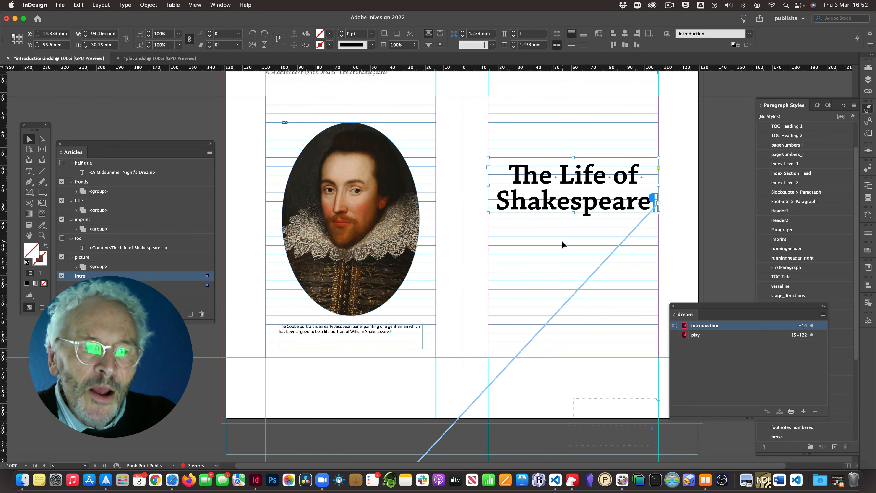
{"action": "scroll", "coordinate": [562, 240], "scroll_direction": "down", "scroll_amount": 12}
{"action": "scroll", "coordinate": [562, 241], "scroll_direction": "down", "scroll_amount": 4}
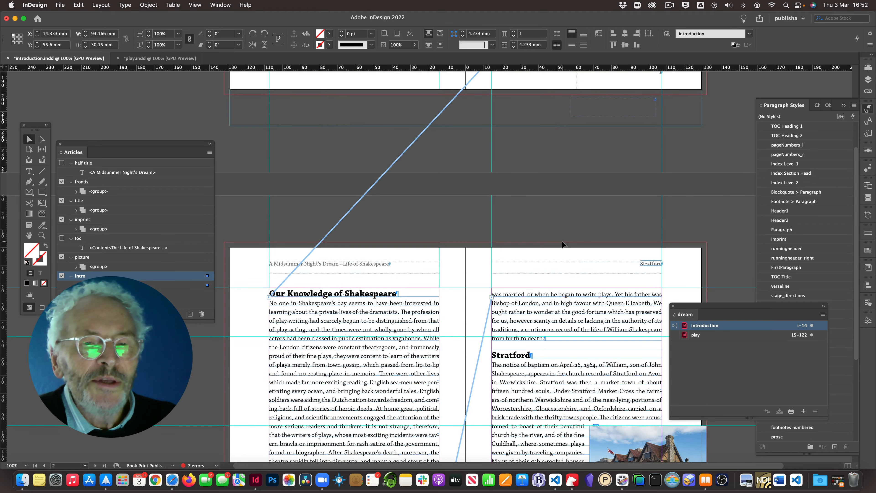
{"action": "scroll", "coordinate": [561, 240], "scroll_direction": "up", "scroll_amount": 20}
{"action": "scroll", "coordinate": [562, 241], "scroll_direction": "down", "scroll_amount": 6}
{"action": "scroll", "coordinate": [563, 244], "scroll_direction": "down", "scroll_amount": 1}
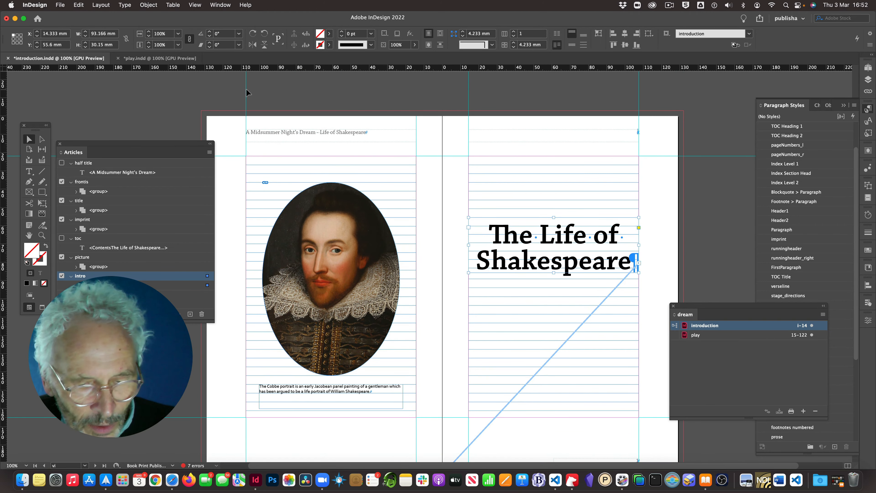
- Save the introduction document and select the A Midsummer Night's Dream title group on page 15 of play.indd
{"action": "key", "text": "super+s"}
{"action": "left_click", "coordinate": [154, 58]}
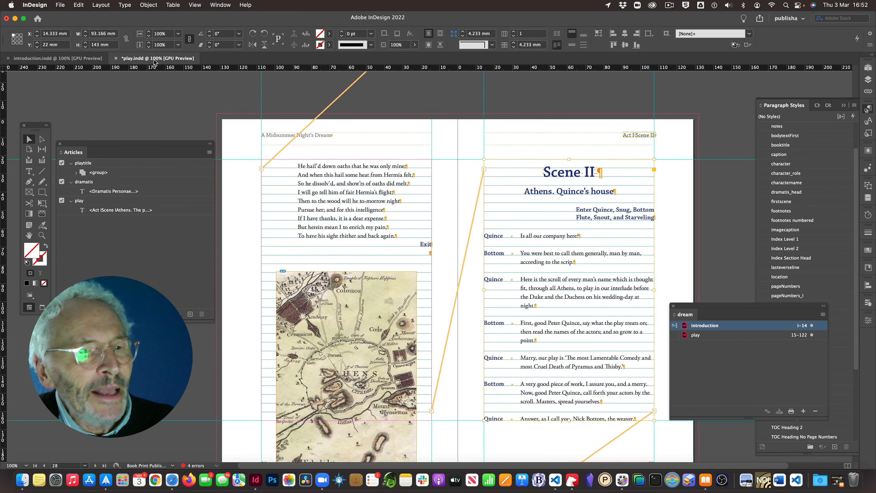
{"action": "scroll", "coordinate": [321, 118], "scroll_direction": "up", "scroll_amount": 20}
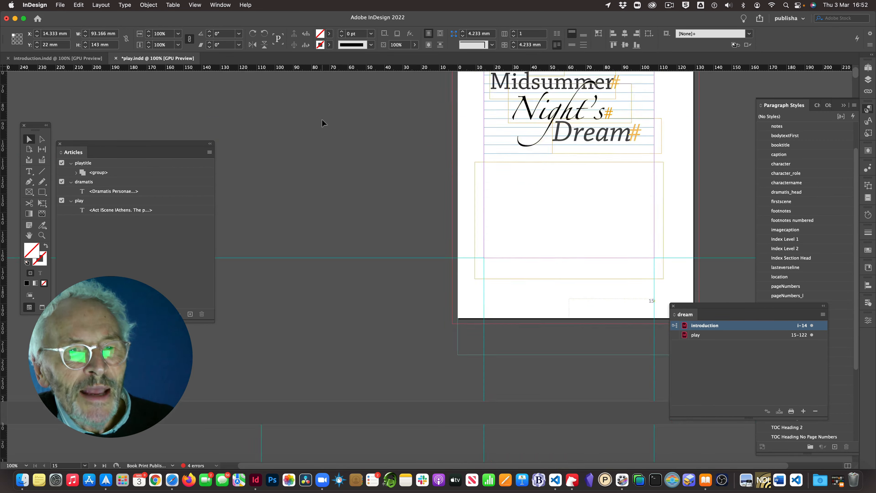
{"action": "scroll", "coordinate": [322, 123], "scroll_direction": "down", "scroll_amount": 3}
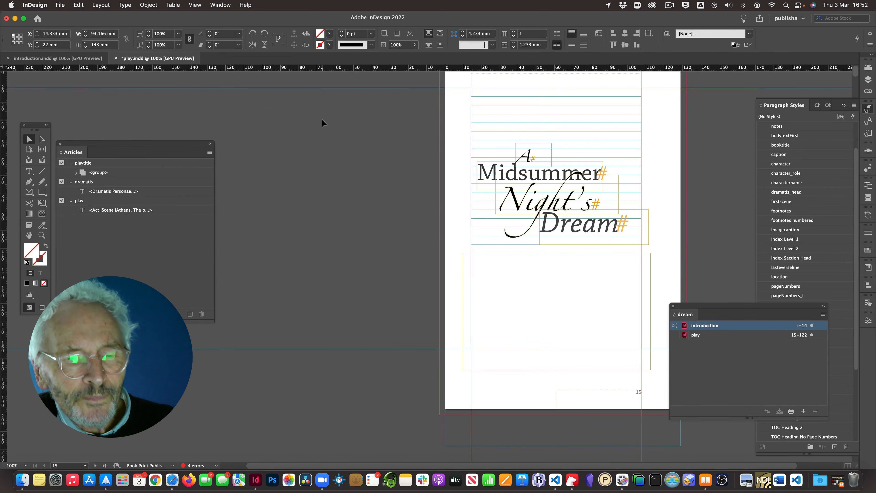
{"action": "left_click", "coordinate": [516, 177]}
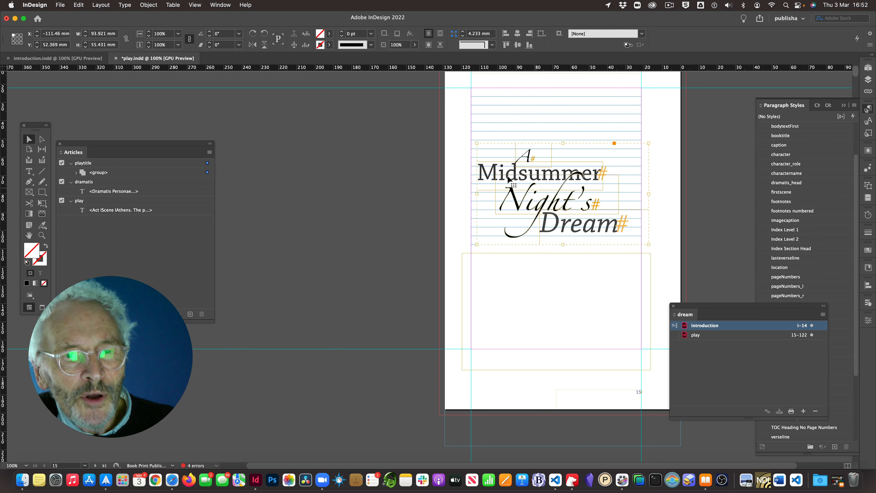
{"action": "left_click", "coordinate": [149, 5]}
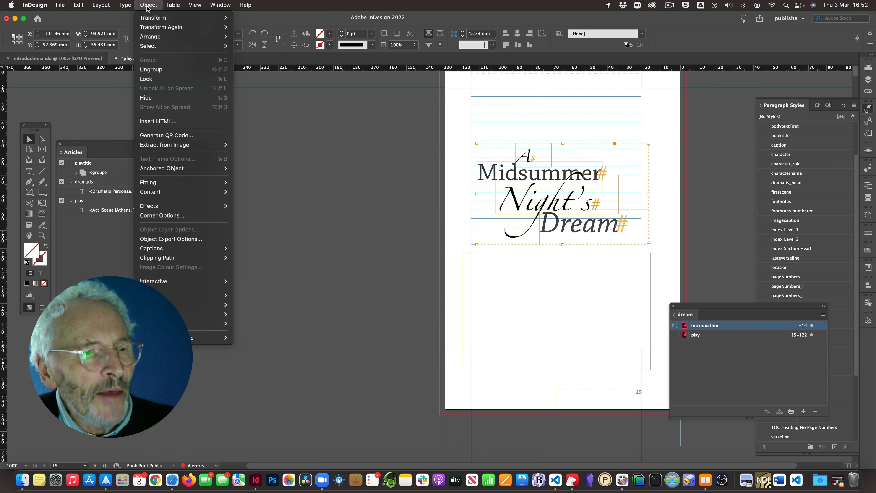
{"action": "mouse_move", "coordinate": [176, 168]}
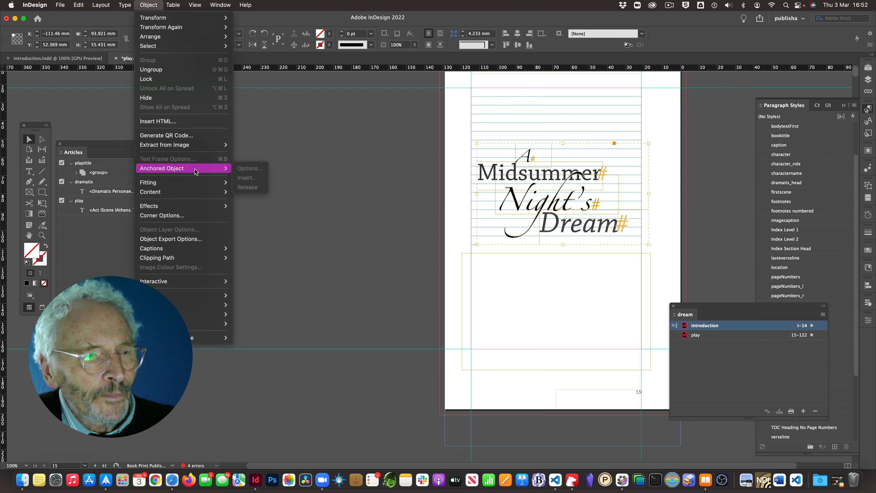
{"action": "left_click", "coordinate": [383, 148]}
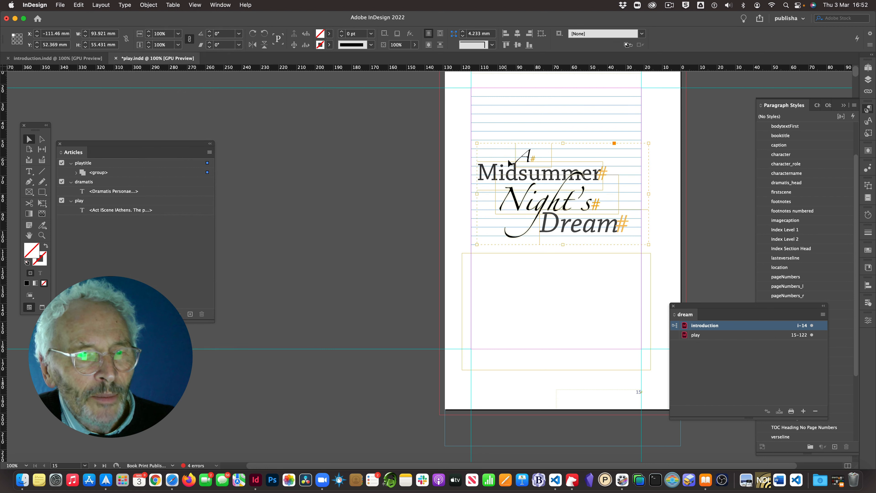
{"action": "left_click", "coordinate": [485, 159]}
{"action": "left_click", "coordinate": [534, 183]}
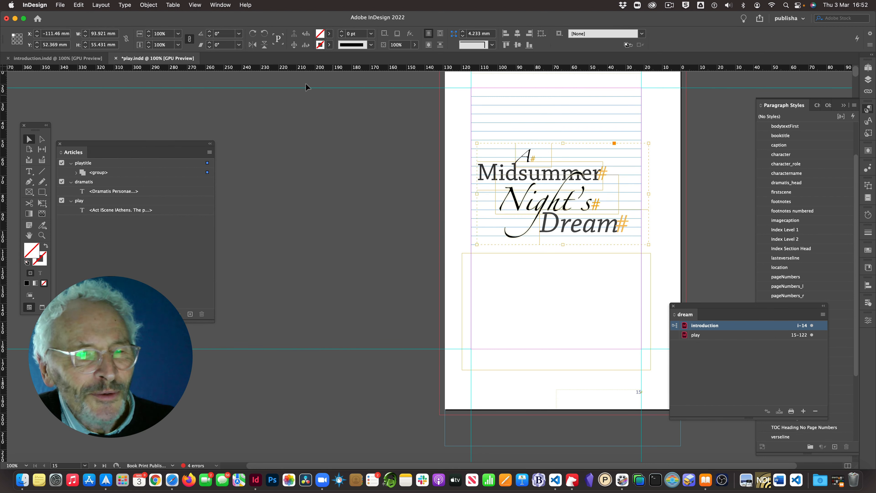
- Set the epub:type of the play's title group to subtitle in its object export options
{"action": "left_click", "coordinate": [148, 4]}
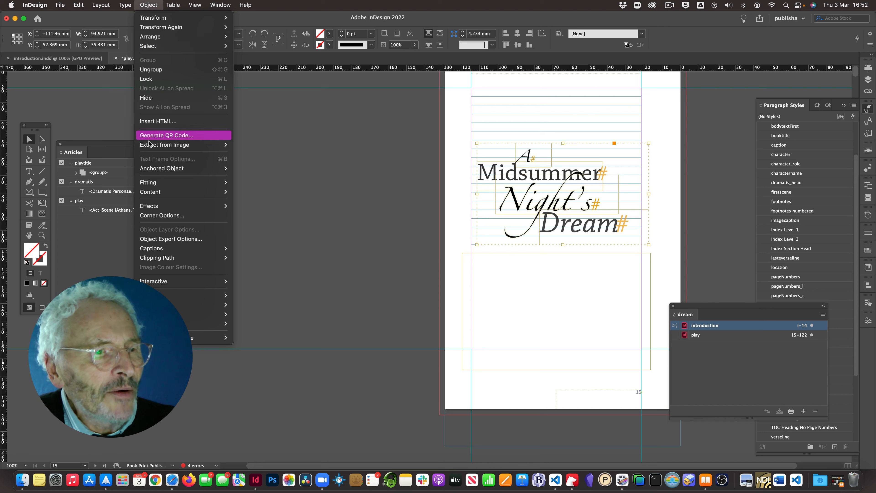
{"action": "left_click", "coordinate": [170, 240]}
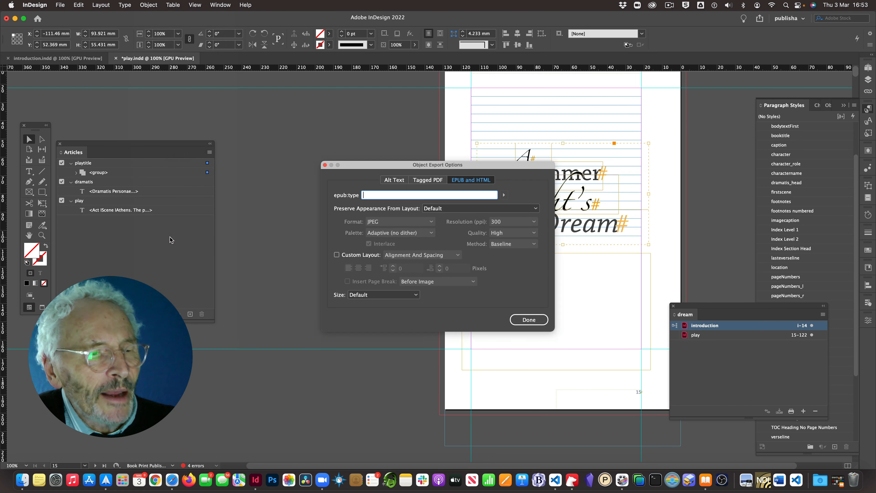
{"action": "left_click", "coordinate": [504, 195]}
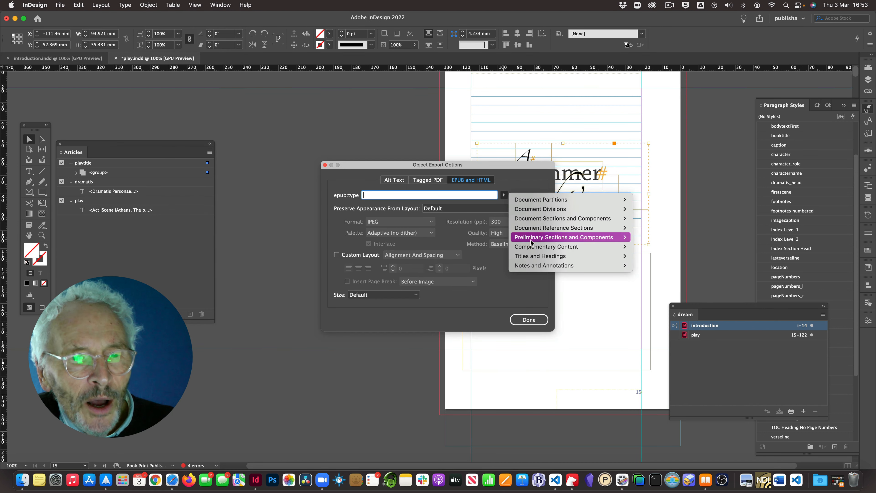
{"action": "mouse_move", "coordinate": [537, 247]}
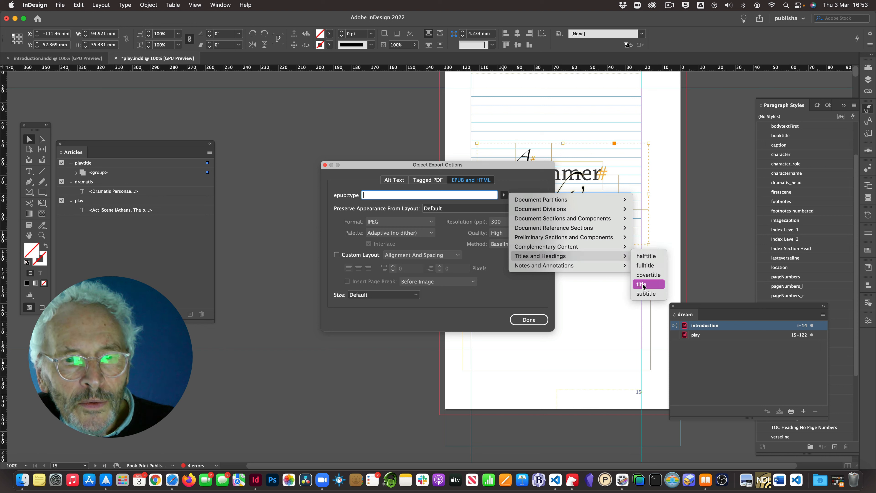
{"action": "left_click", "coordinate": [646, 294]}
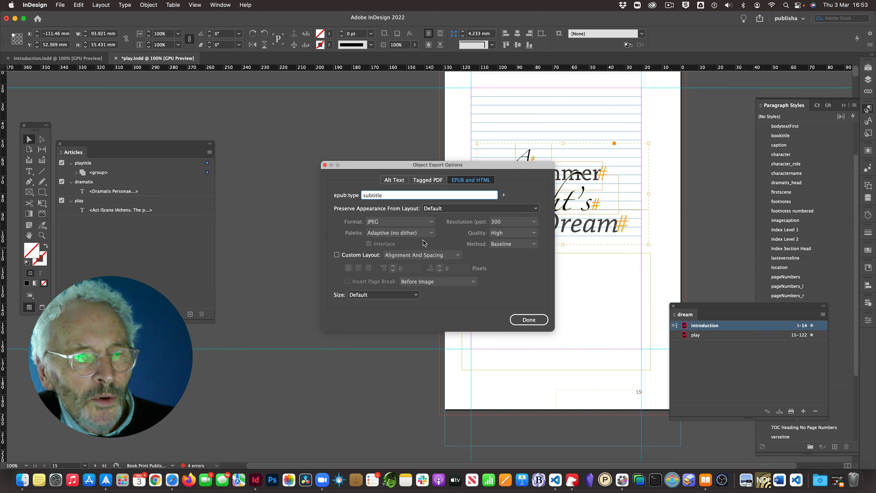
- Preserve the play title group's appearance with Rasterise Container, using PNG as the image format
{"action": "left_click", "coordinate": [465, 209]}
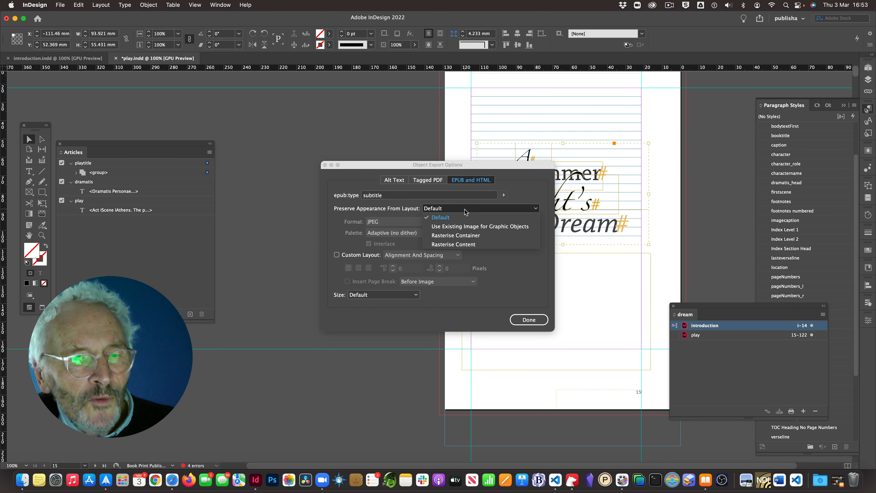
{"action": "left_click", "coordinate": [462, 236]}
{"action": "left_click", "coordinate": [399, 221]}
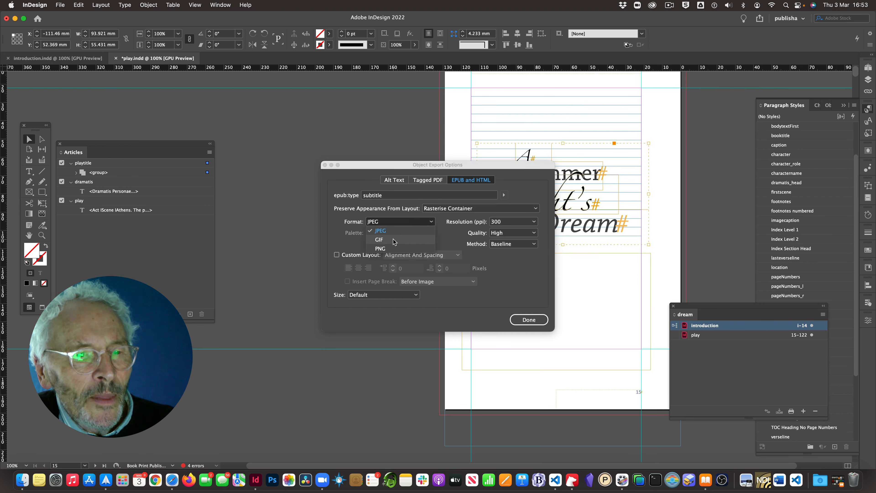
{"action": "left_click", "coordinate": [394, 249]}
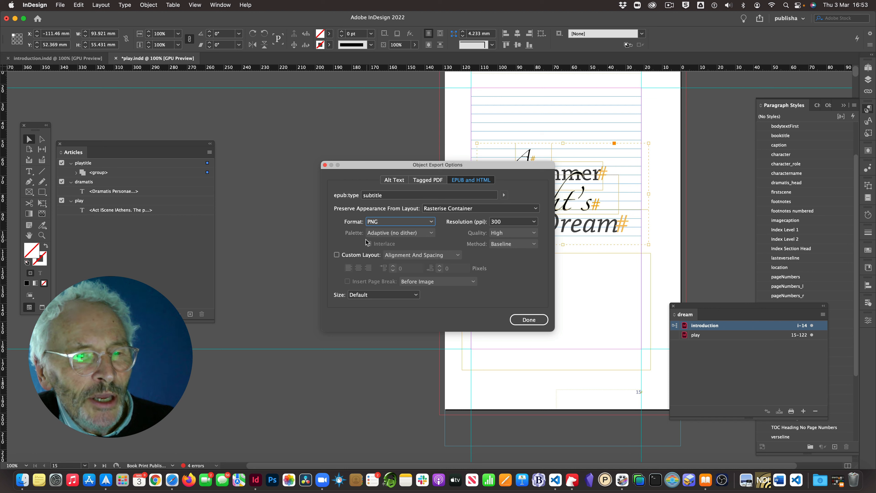
- Enable a custom layout for the play title group, centring it and inserting a page break after the image
{"action": "left_click", "coordinate": [337, 255]}
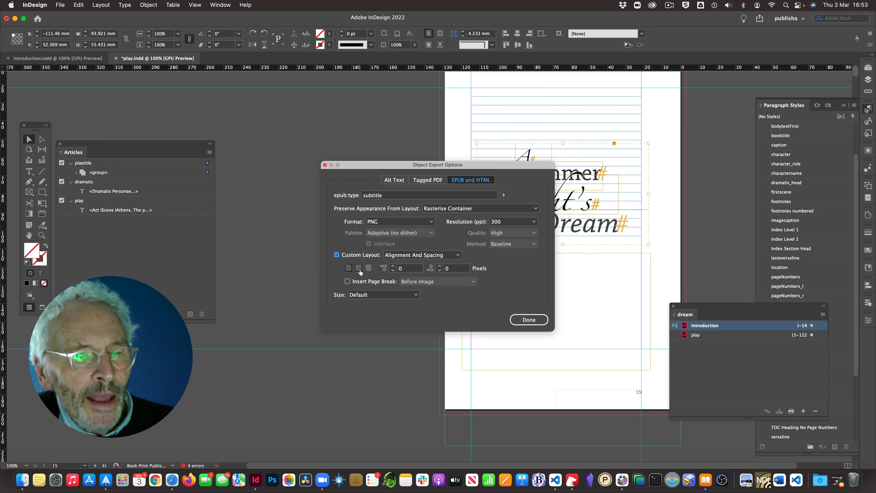
{"action": "left_click", "coordinate": [358, 268]}
{"action": "left_click", "coordinate": [347, 282]}
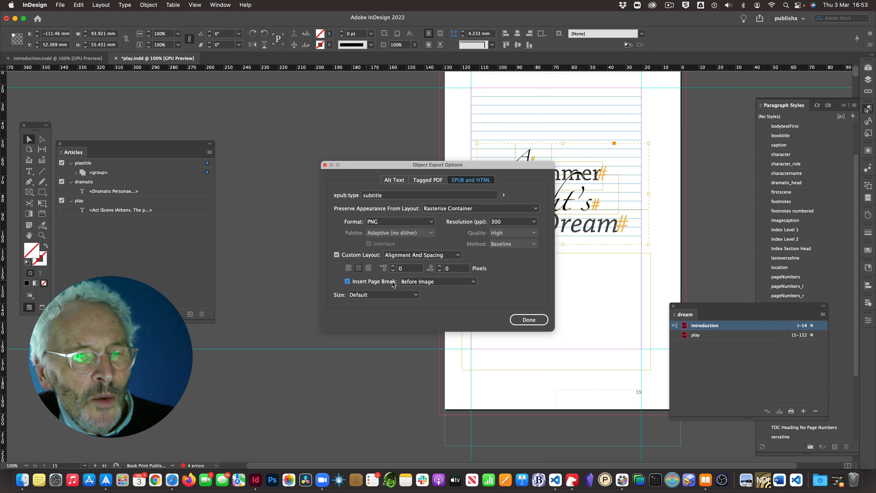
{"action": "left_click", "coordinate": [472, 281]}
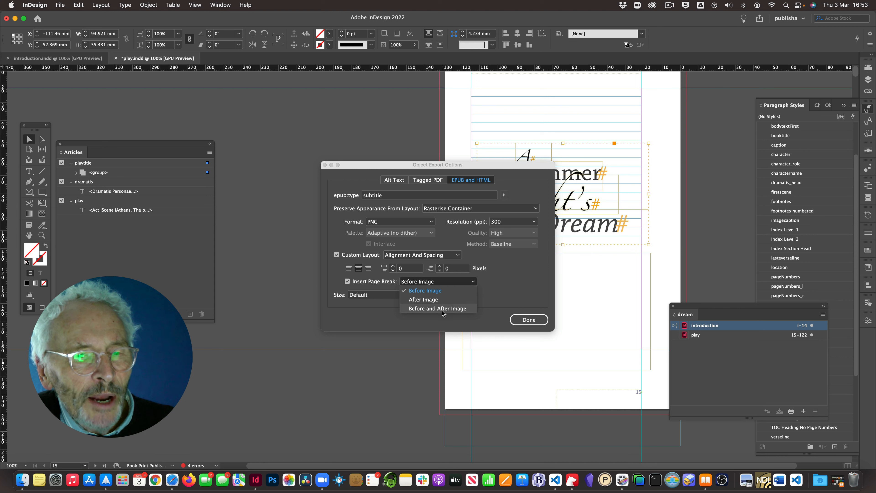
{"action": "left_click", "coordinate": [430, 302]}
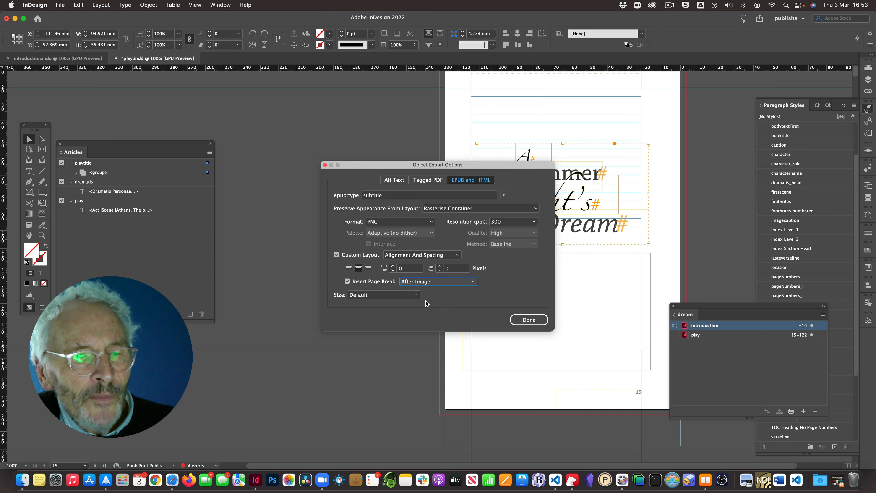
- Give the play title group a custom width of 100% and apply its object export options
{"action": "left_click", "coordinate": [415, 295]}
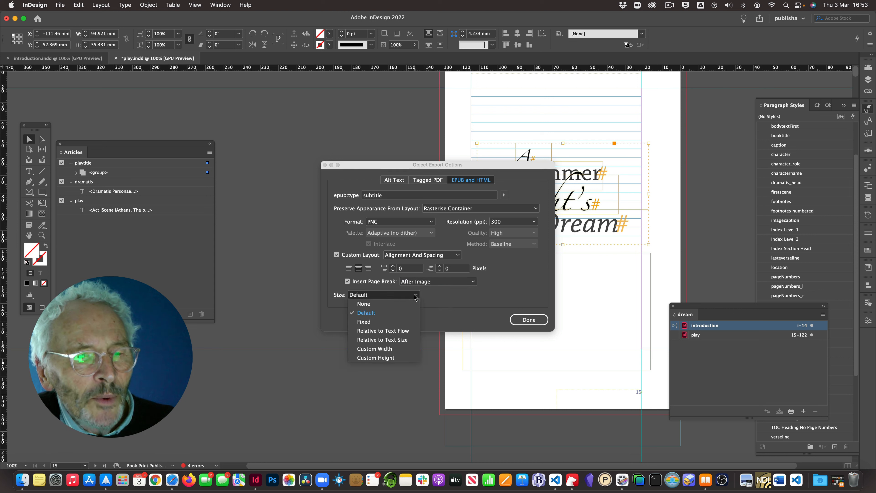
{"action": "left_click", "coordinate": [384, 349]}
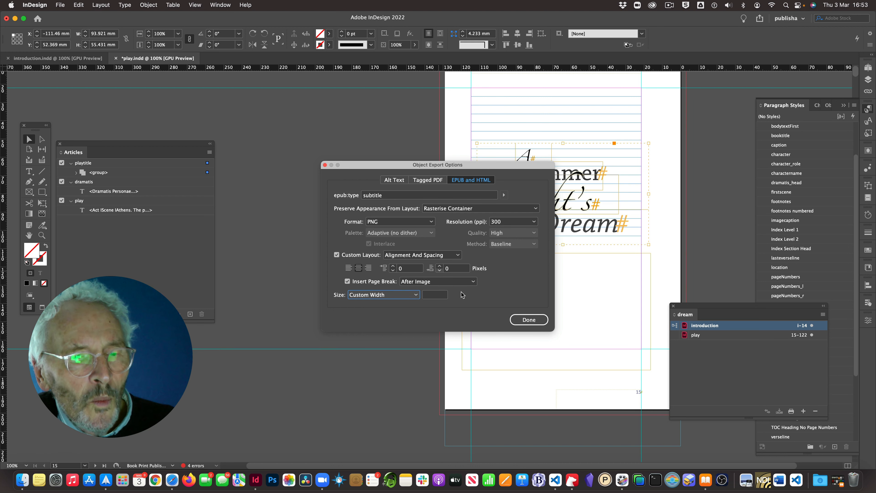
{"action": "left_click", "coordinate": [438, 295]}
{"action": "type", "text": "1"}
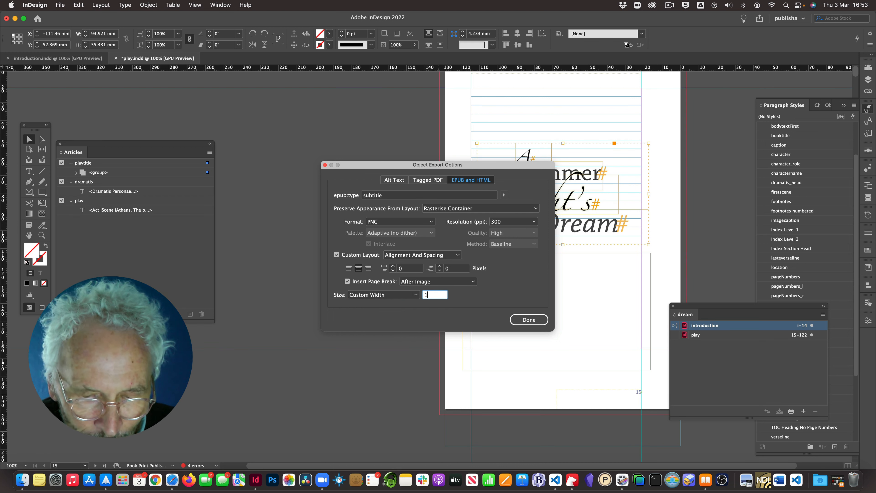
{"action": "type", "text": "00"}
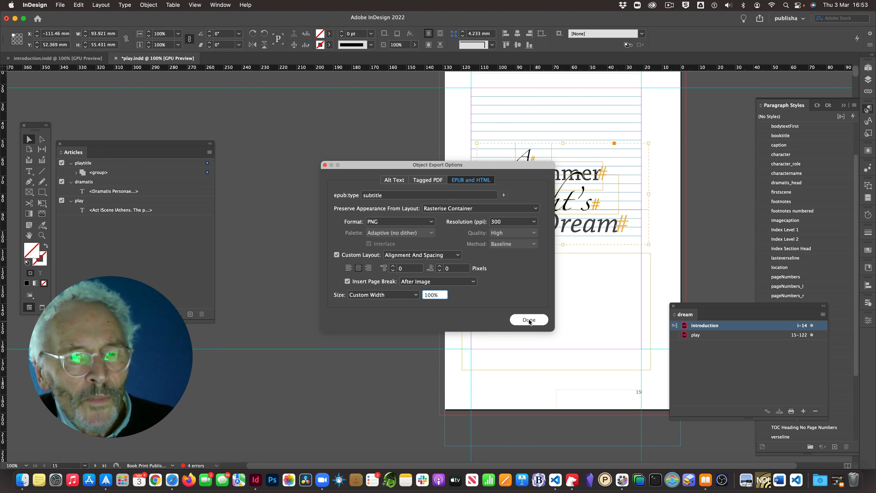
{"action": "left_click", "coordinate": [528, 319]}
- Examine the export tagging of the Dramatis Personae heading's dramatis_head paragraph style, leaving its settings as they are
{"action": "scroll", "coordinate": [440, 233], "scroll_direction": "down", "scroll_amount": 10}
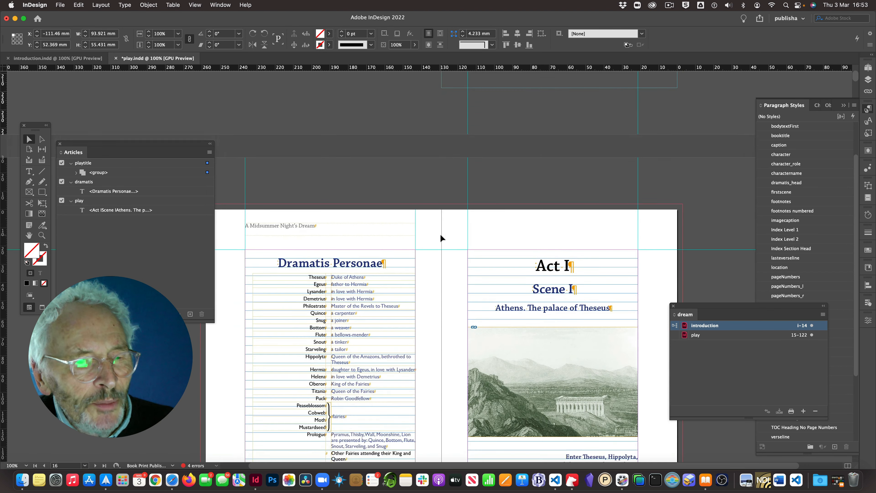
{"action": "scroll", "coordinate": [440, 233], "scroll_direction": "down", "scroll_amount": 5}
{"action": "left_click", "coordinate": [372, 215]}
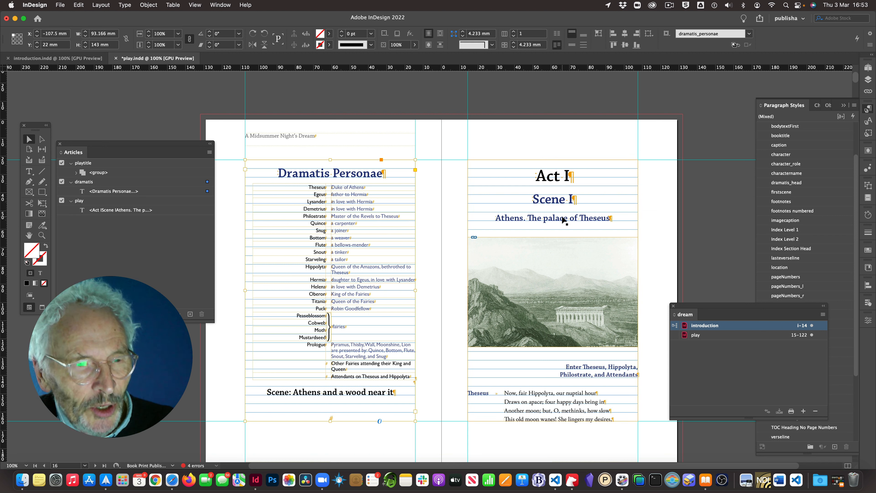
{"action": "double_click", "coordinate": [317, 174]}
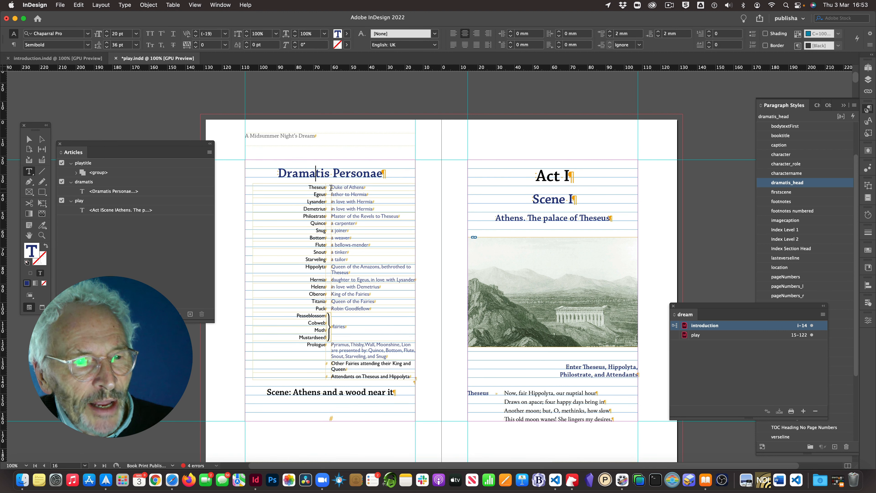
{"action": "left_click", "coordinate": [767, 185]}
{"action": "double_click", "coordinate": [767, 185]}
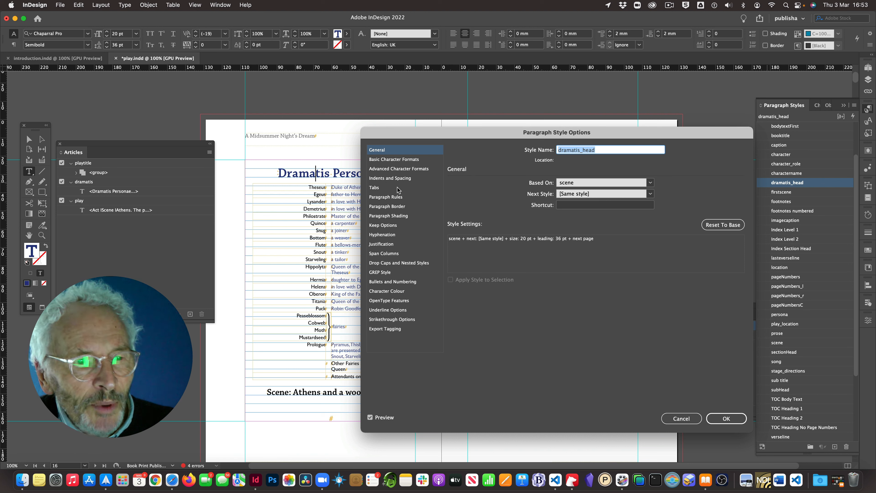
{"action": "left_click", "coordinate": [392, 327]}
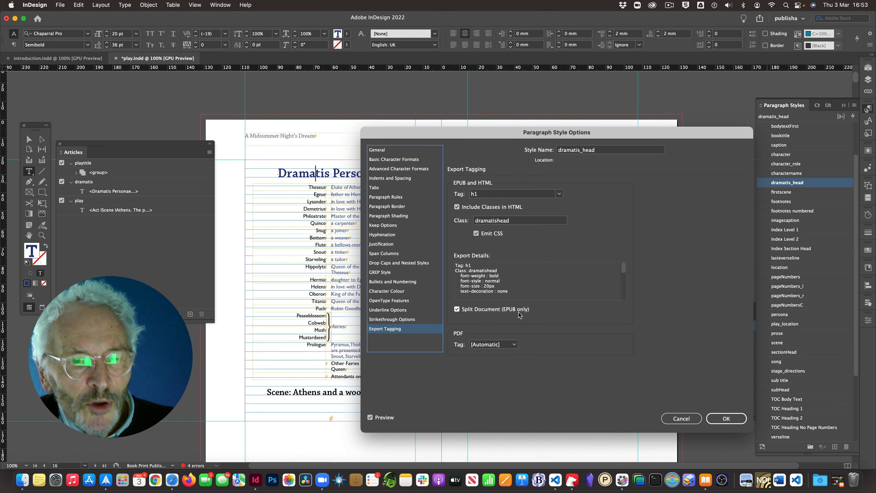
{"action": "left_click", "coordinate": [681, 418]}
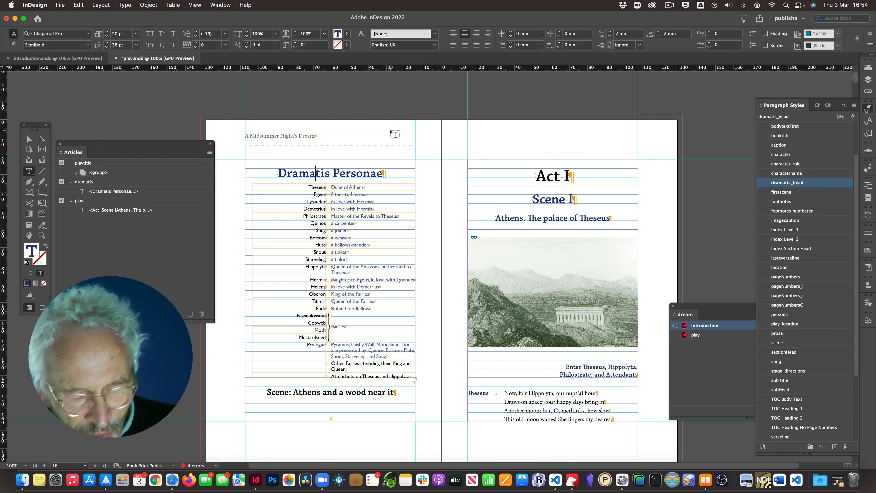
- Save the play document and select the Dramatis Personae text frame on page 16
{"action": "key", "text": "super+s"}
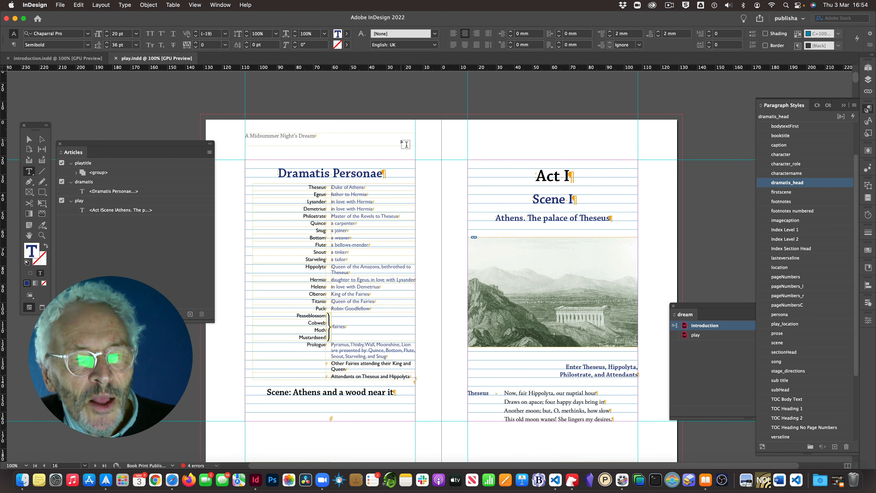
{"action": "scroll", "coordinate": [394, 144], "scroll_direction": "down", "scroll_amount": 1}
{"action": "left_click", "coordinate": [30, 140]}
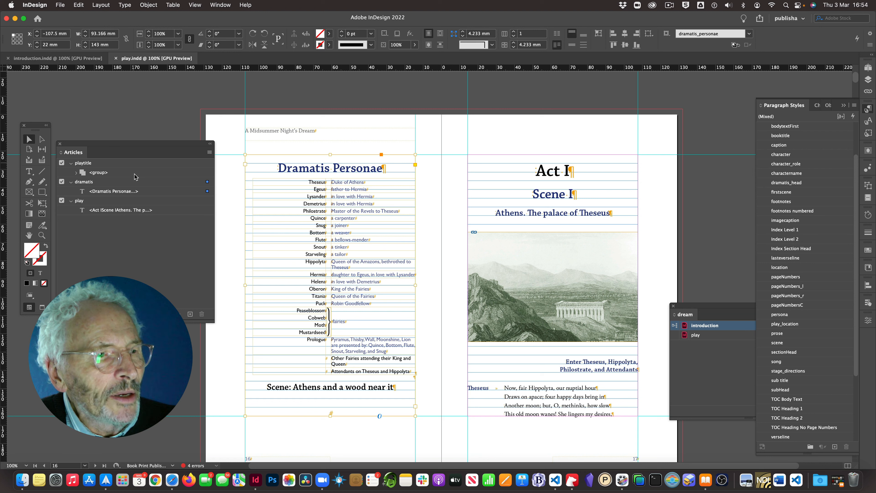
- Export the dream book as a reflowable EPUB 3.0 named dream.epub in dreamwork2022, replacing the existing file
{"action": "left_click_drag", "start_coordinate": [705, 307], "coordinate": [631, 267]}
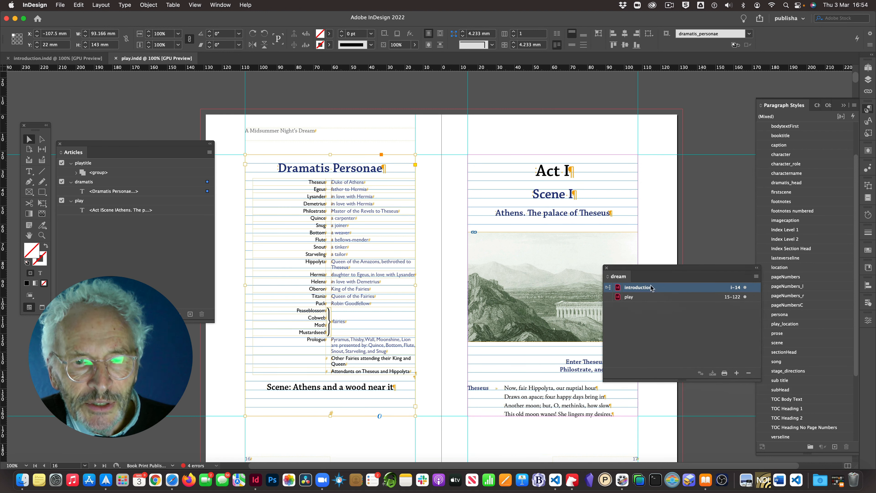
{"action": "left_click", "coordinate": [756, 277]}
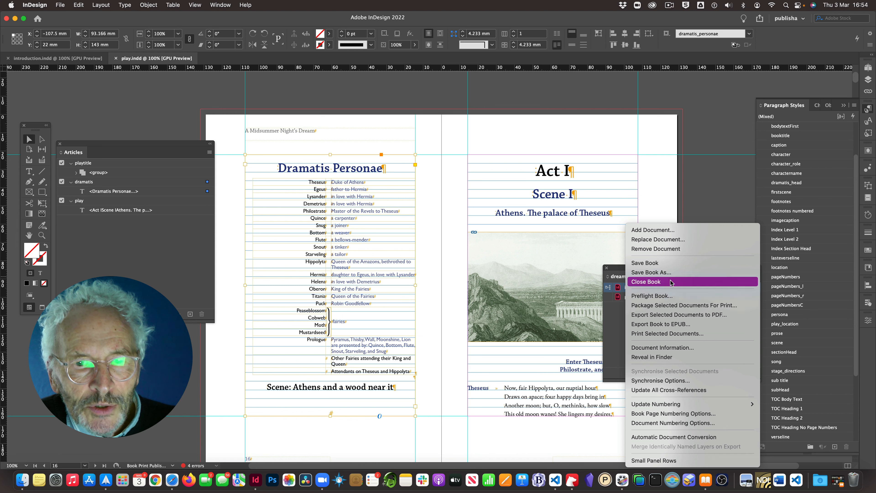
{"action": "left_click", "coordinate": [665, 325]}
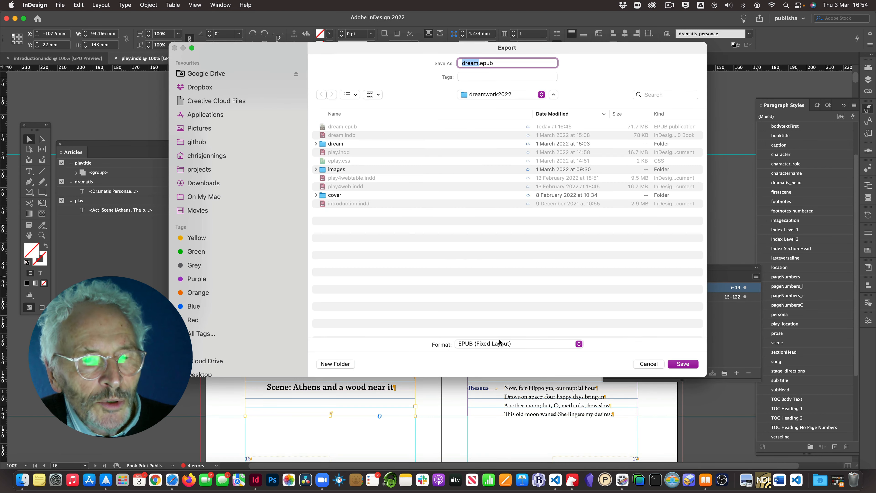
{"action": "left_click", "coordinate": [500, 343]}
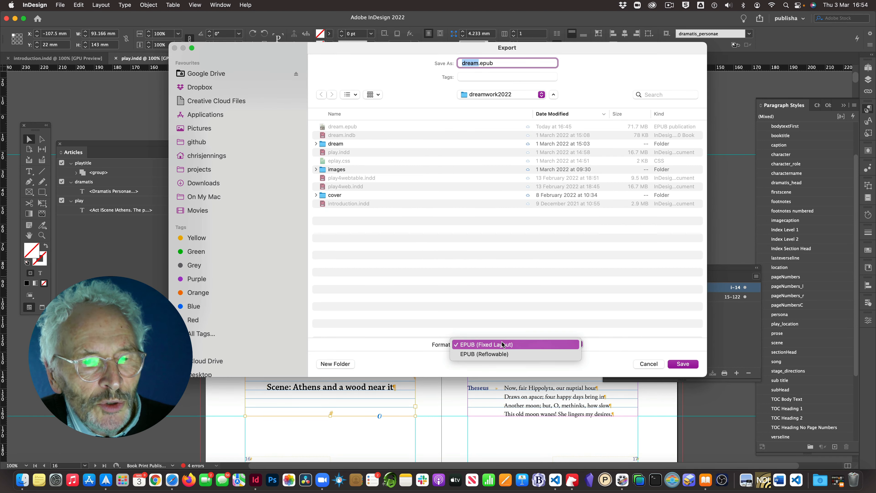
{"action": "left_click", "coordinate": [501, 354]}
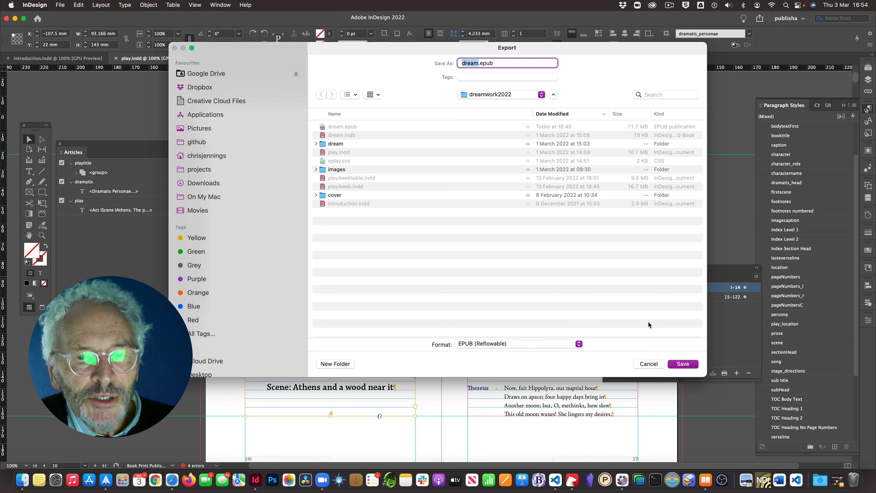
{"action": "left_click", "coordinate": [683, 364]}
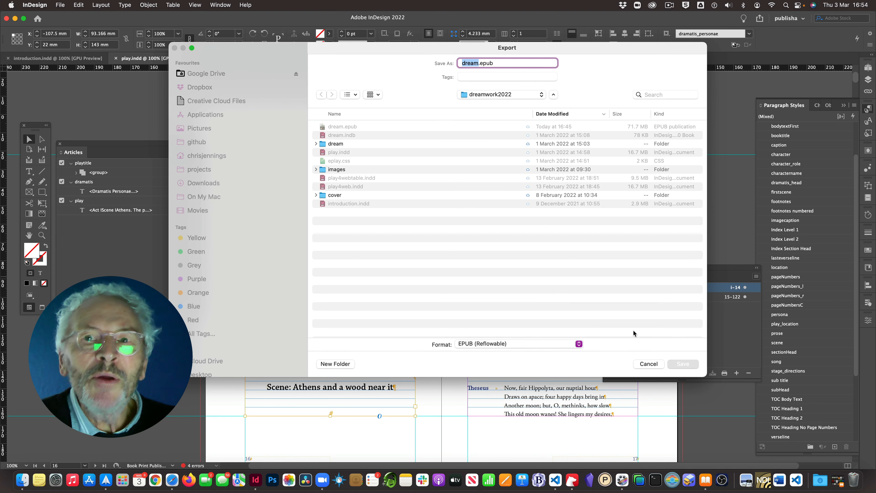
{"action": "left_click", "coordinate": [461, 252]}
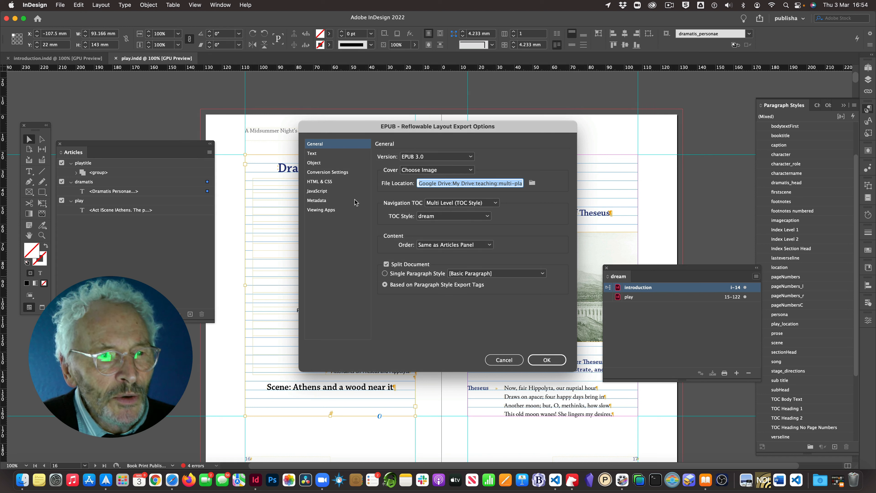
{"action": "left_click", "coordinate": [542, 359]}
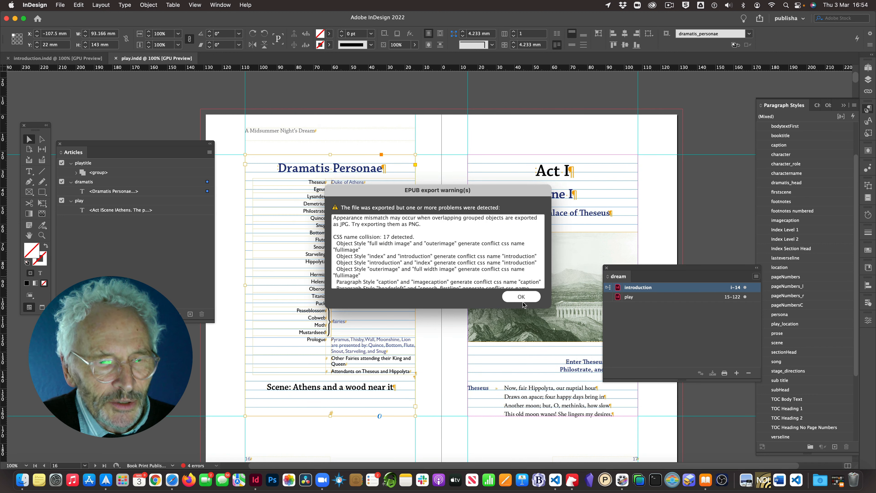
{"action": "left_click", "coordinate": [520, 297]}
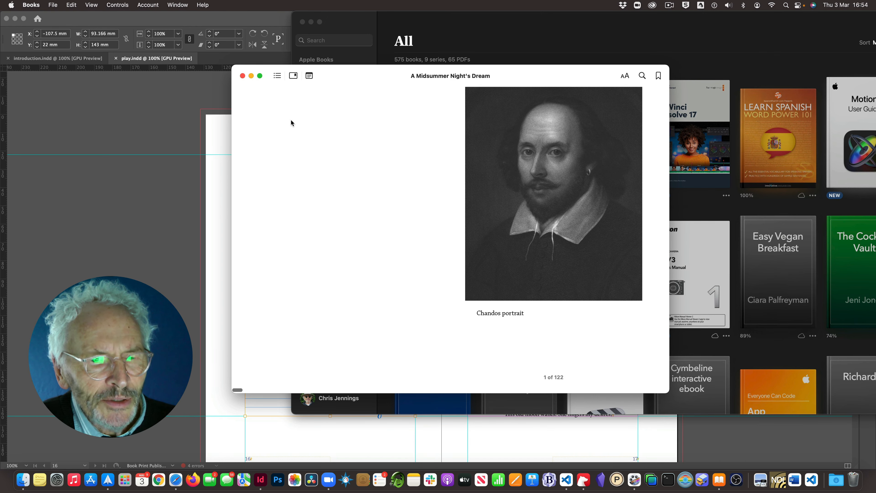
- Reposition and enlarge the exported e-book's window in Books while checking the opening portrait and title pages
{"action": "left_click_drag", "start_coordinate": [346, 70], "coordinate": [246, 58]}
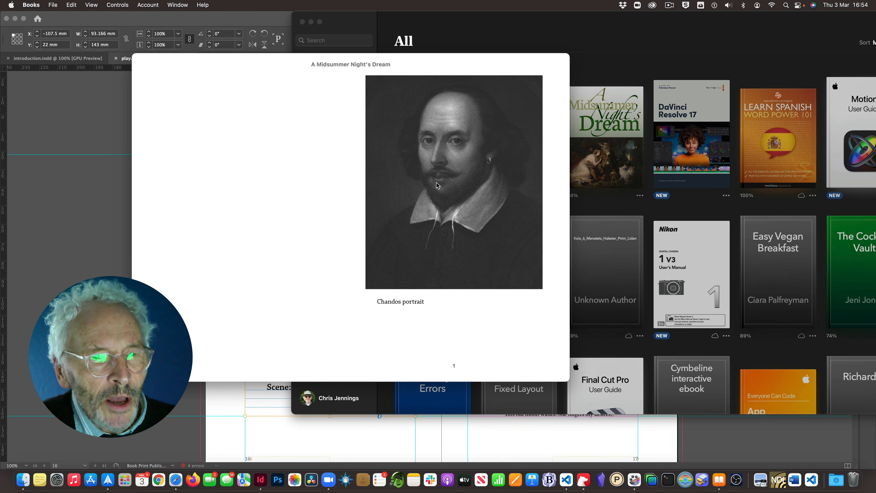
{"action": "key", "text": "Right"}
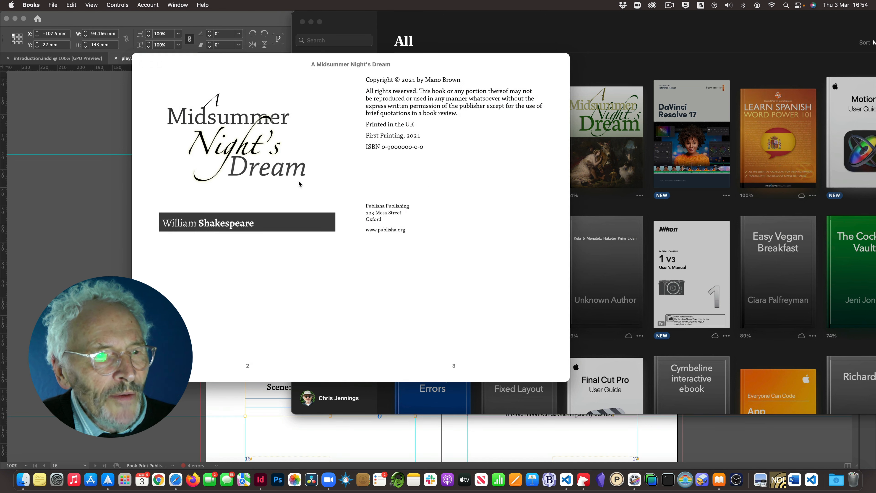
{"action": "key", "text": "Left"}
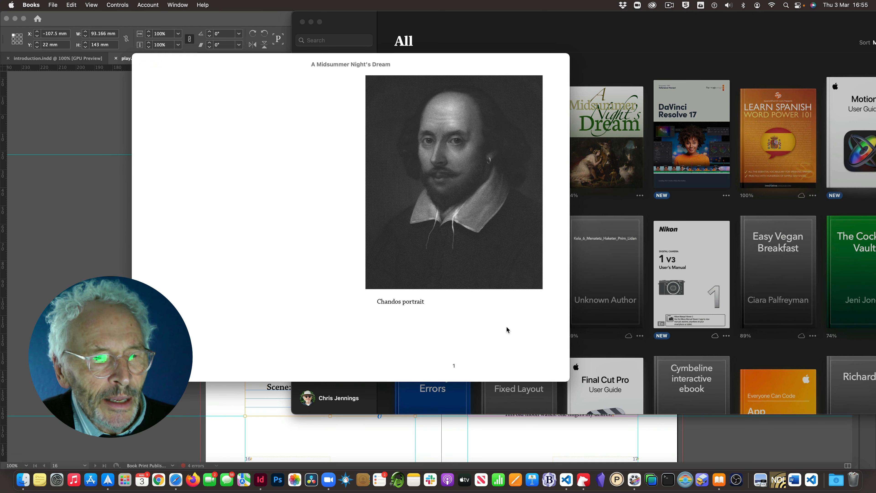
{"action": "left_click_drag", "start_coordinate": [566, 376], "coordinate": [640, 399]}
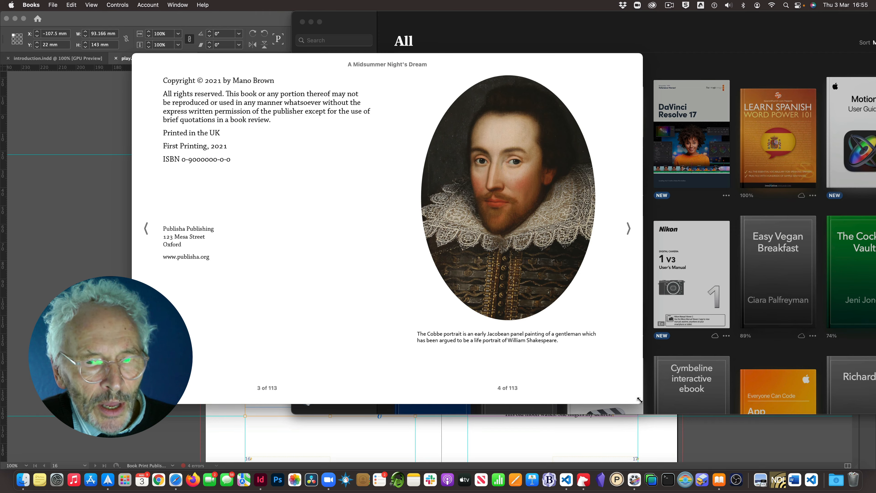
{"action": "left_click_drag", "start_coordinate": [638, 399], "coordinate": [654, 417]}
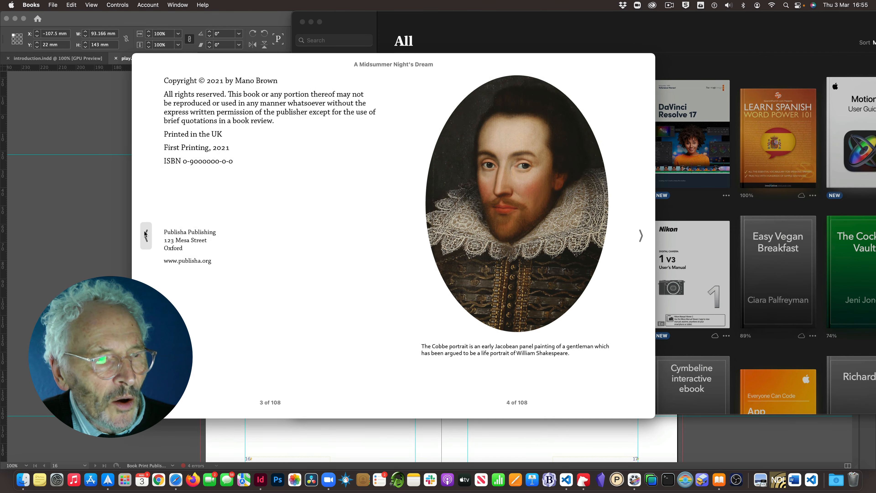
- Page through the e-book from the opening portrait to Act I, checking the images, the Life of Shakespeare chapter and the Dramatis Personae
{"action": "left_click", "coordinate": [144, 236]}
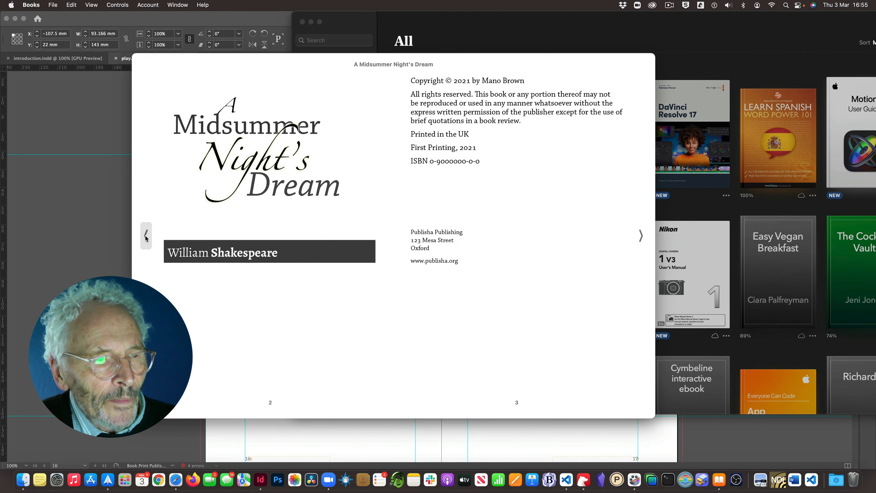
{"action": "left_click", "coordinate": [145, 237]}
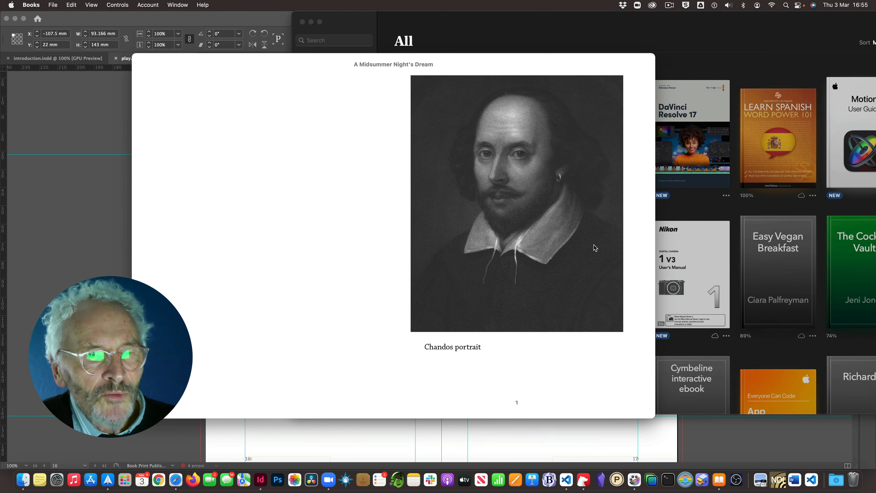
{"action": "left_click", "coordinate": [642, 237]}
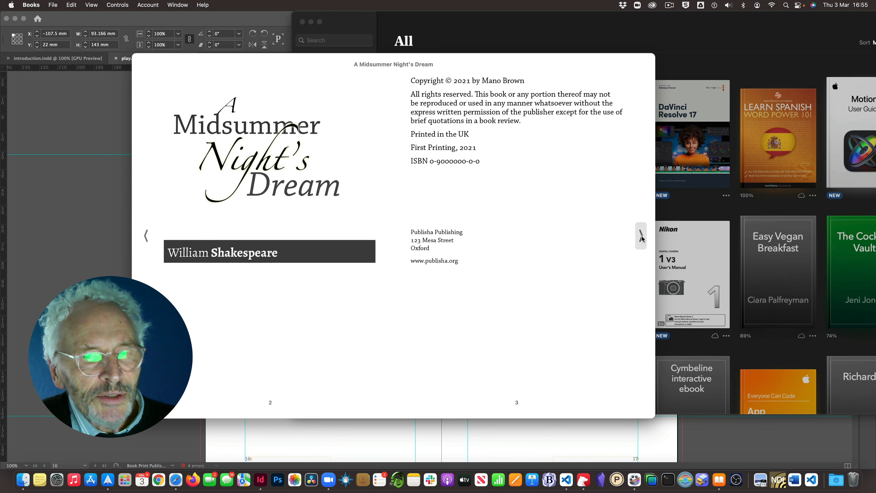
{"action": "left_click", "coordinate": [641, 236]}
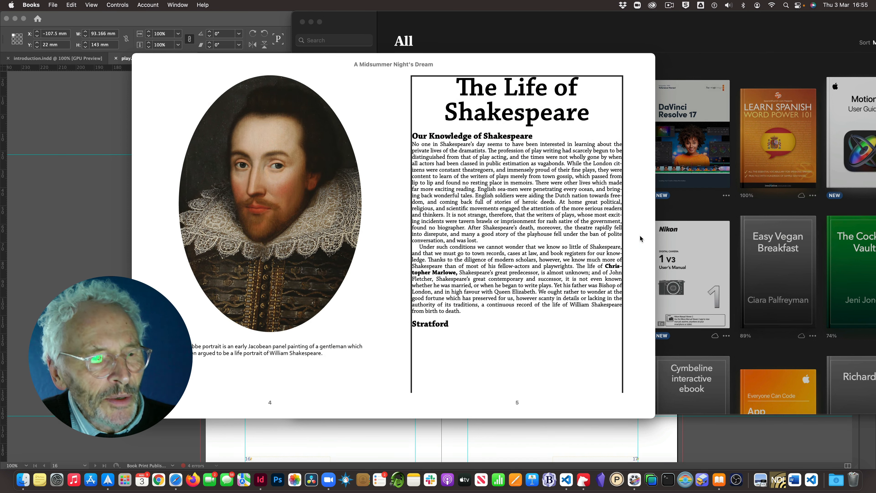
{"action": "left_click", "coordinate": [640, 236]}
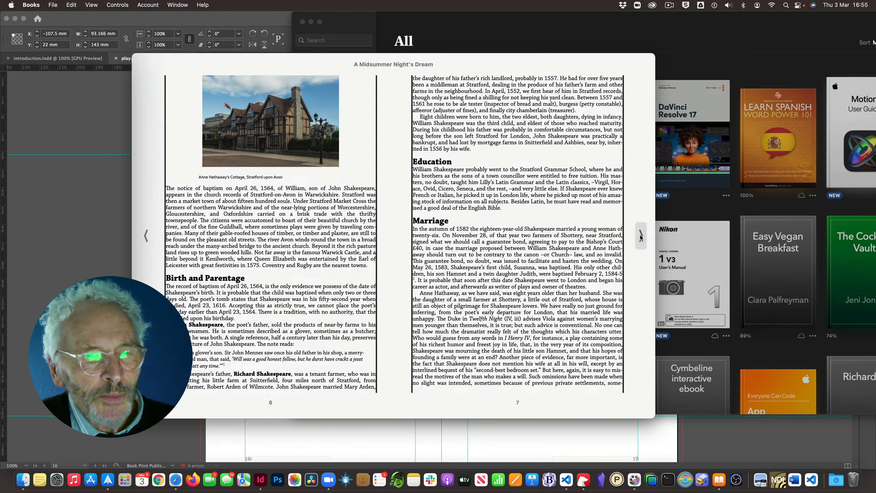
{"action": "left_click", "coordinate": [641, 237]}
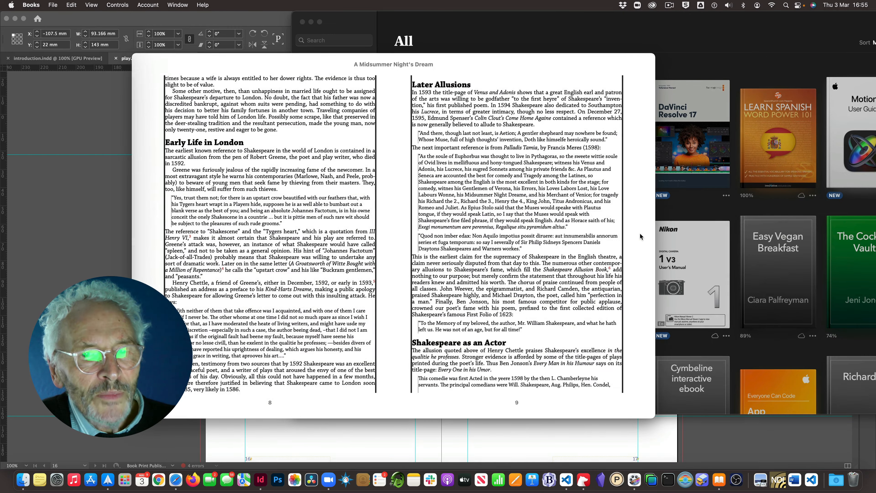
{"action": "left_click", "coordinate": [640, 236]}
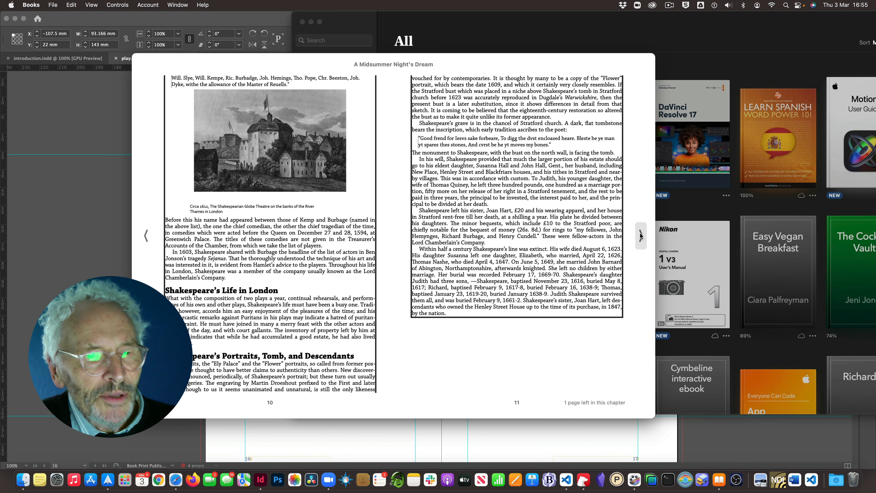
{"action": "left_click", "coordinate": [640, 236]}
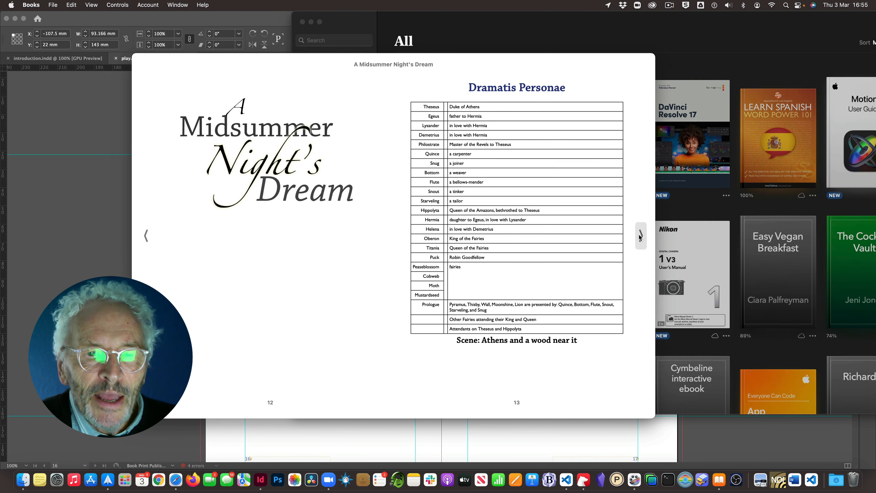
{"action": "left_click", "coordinate": [640, 235]}
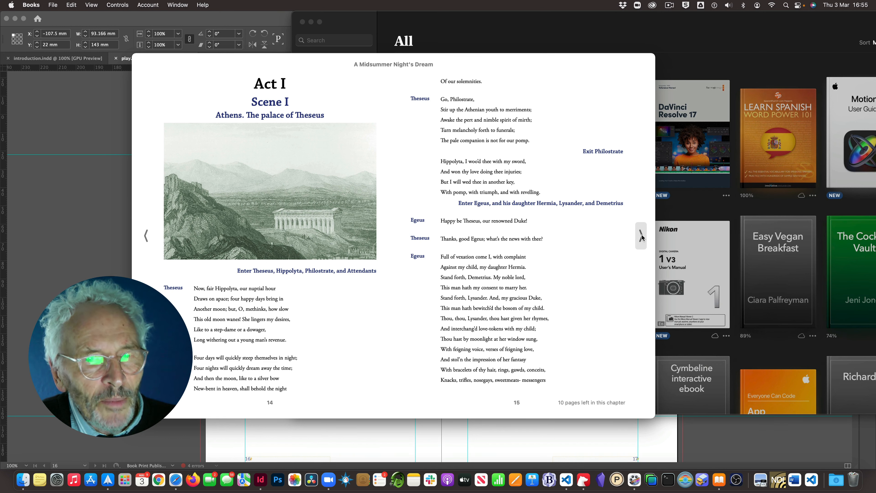
{"action": "left_click", "coordinate": [641, 235]}
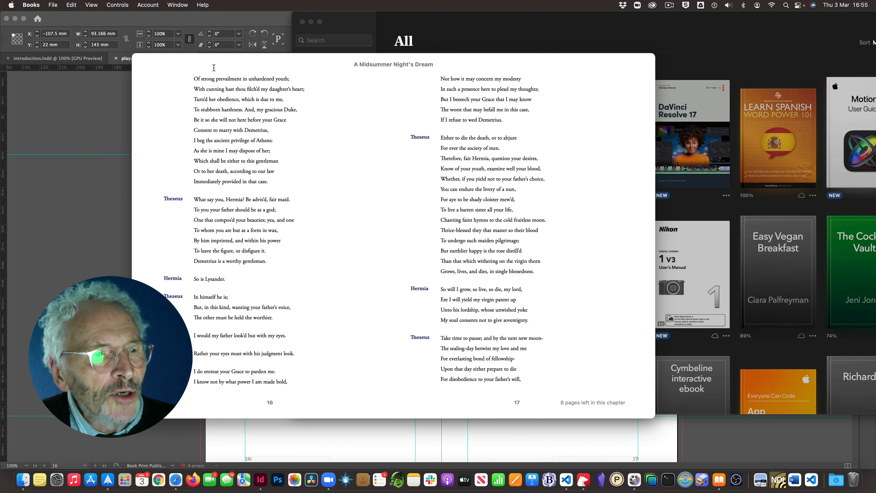
- Review the e-book's table of contents from the Life of Shakespeare to Act IV and go to the Later Allusions section
{"action": "mouse_move", "coordinate": [175, 64]}
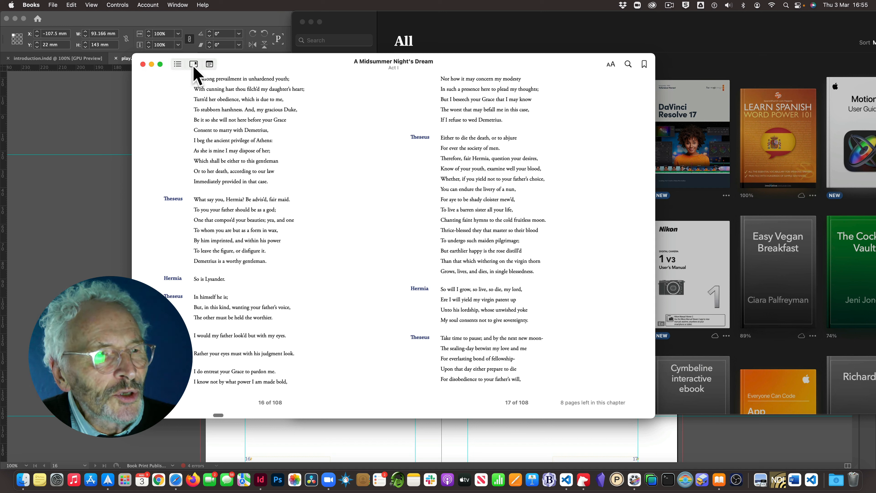
{"action": "left_click", "coordinate": [177, 64]}
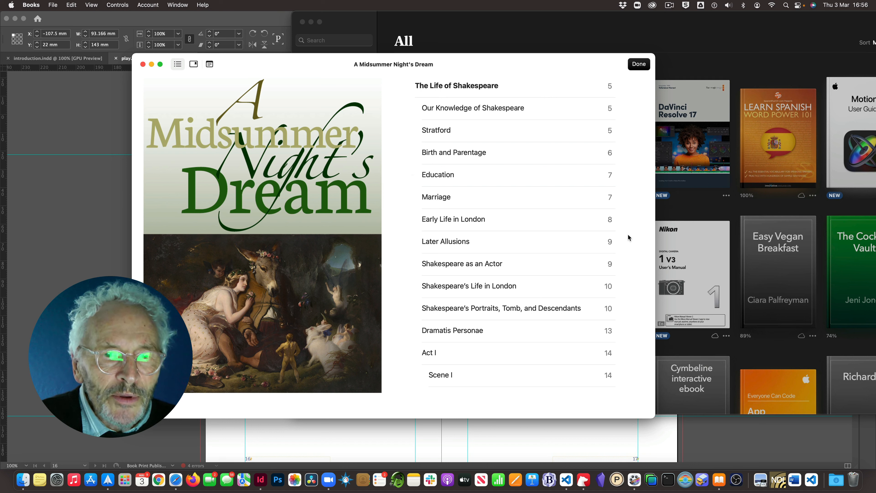
{"action": "scroll", "coordinate": [537, 239], "scroll_direction": "down", "scroll_amount": 2}
{"action": "scroll", "coordinate": [537, 240], "scroll_direction": "down", "scroll_amount": 10}
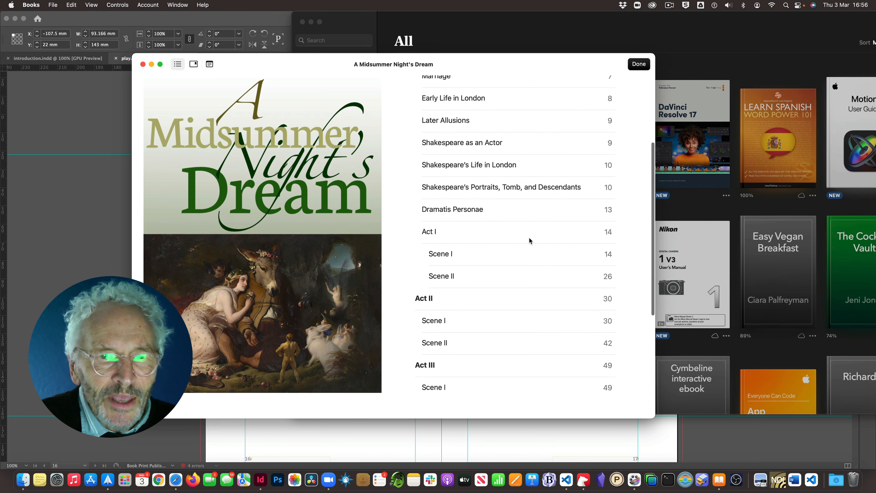
{"action": "scroll", "coordinate": [529, 241], "scroll_direction": "up", "scroll_amount": 10}
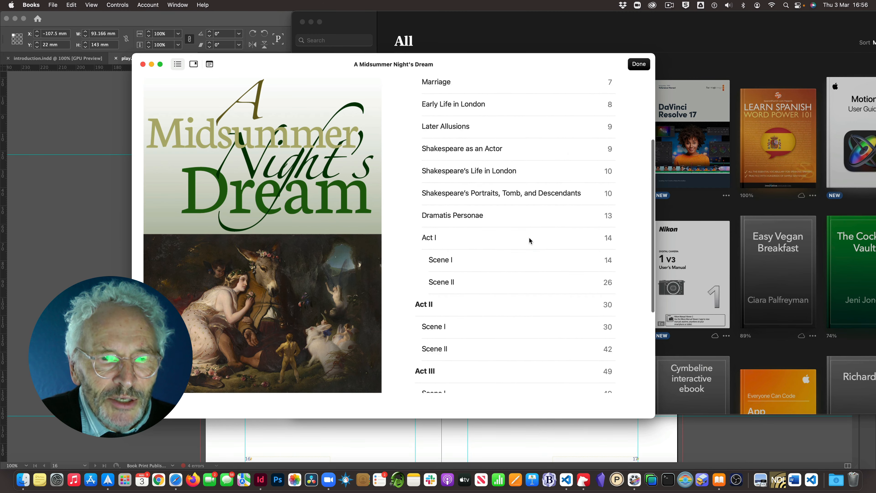
{"action": "scroll", "coordinate": [530, 239], "scroll_direction": "down", "scroll_amount": 5}
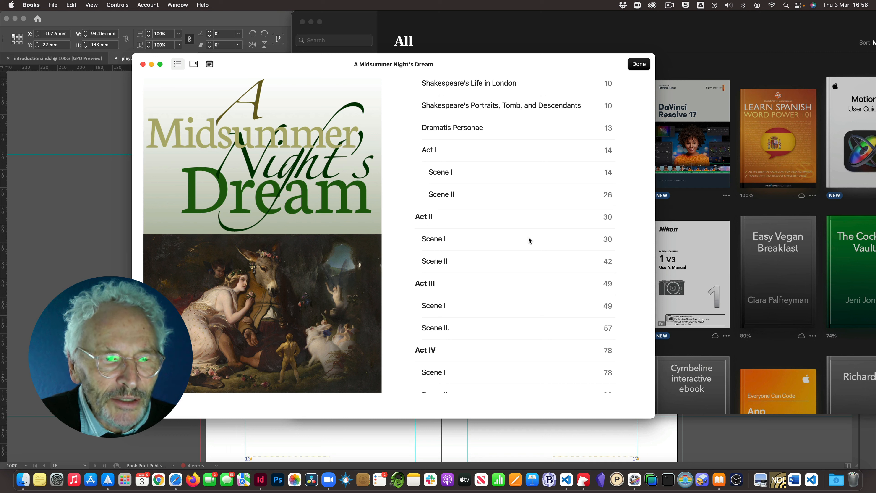
{"action": "scroll", "coordinate": [516, 186], "scroll_direction": "up", "scroll_amount": 8}
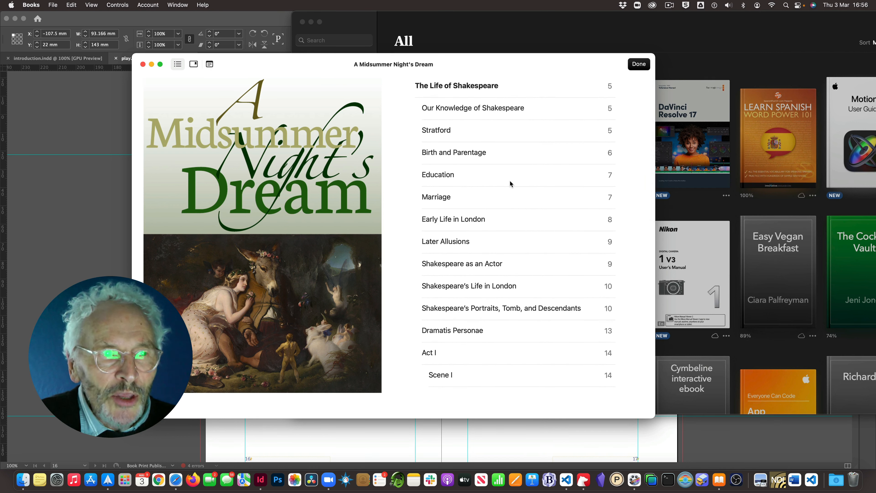
{"action": "scroll", "coordinate": [520, 173], "scroll_direction": "down", "scroll_amount": 1}
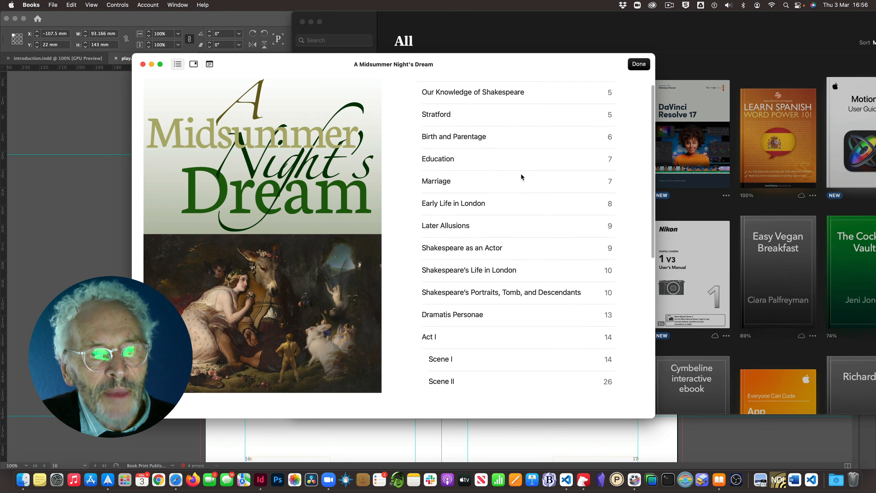
{"action": "left_click", "coordinate": [479, 242]}
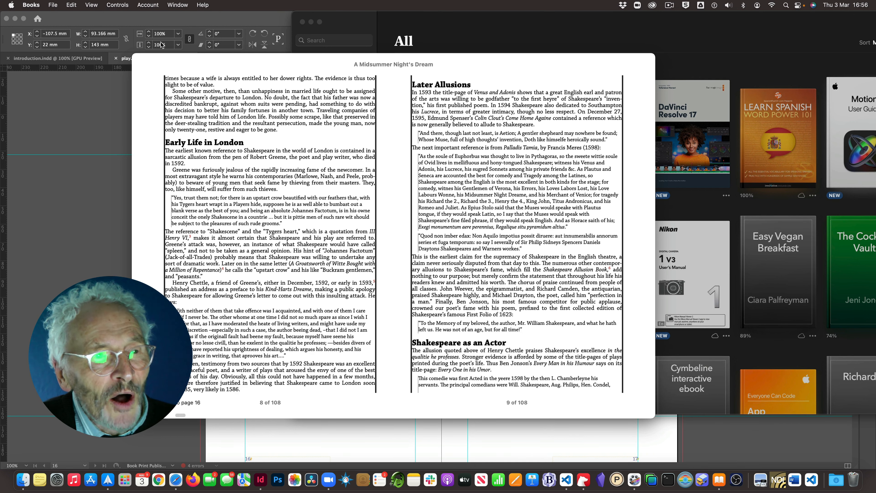
{"action": "left_click_drag", "start_coordinate": [272, 62], "coordinate": [275, 61]}
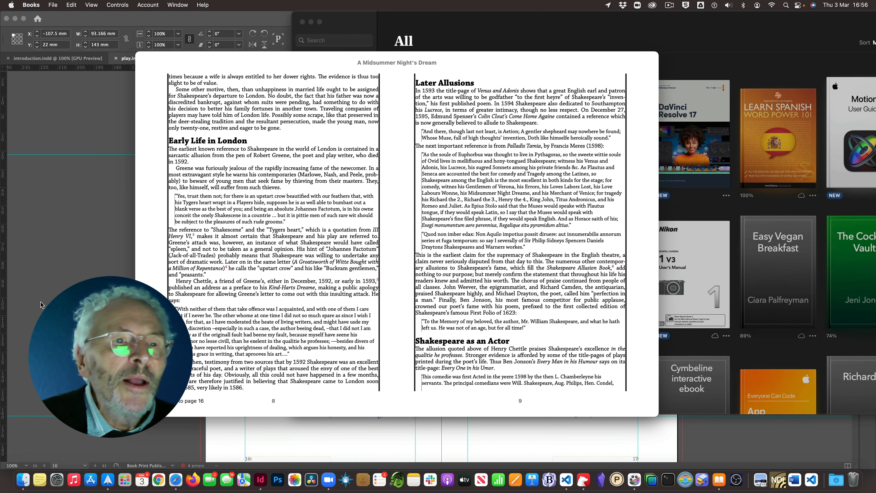
- Switch to Finder, open the dreamwork2022 folder and select dream.epub
{"action": "left_click", "coordinate": [23, 480]}
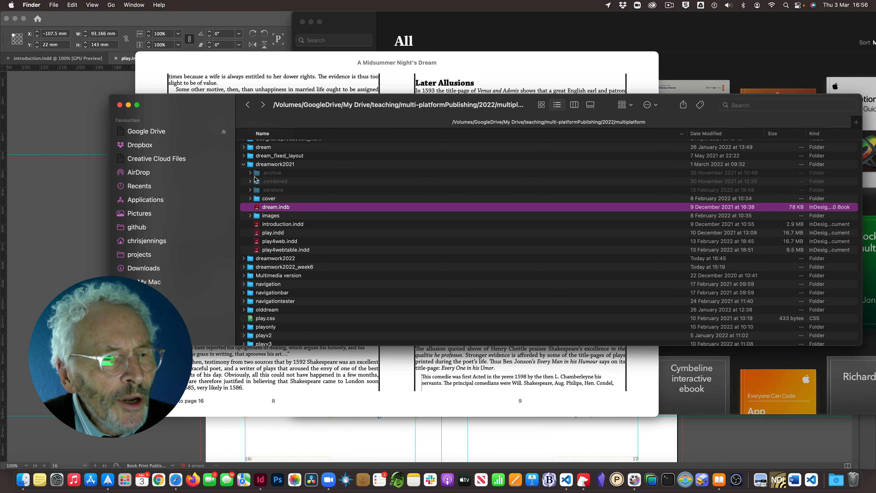
{"action": "left_click", "coordinate": [243, 164]}
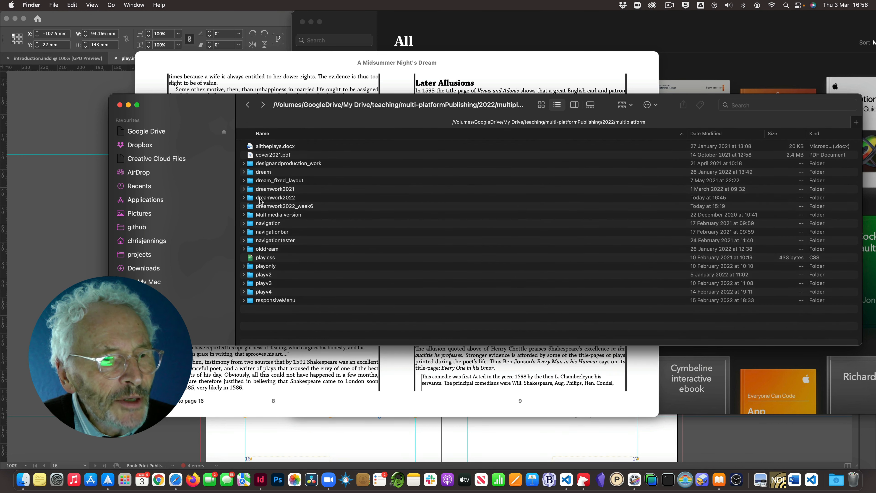
{"action": "double_click", "coordinate": [250, 197]}
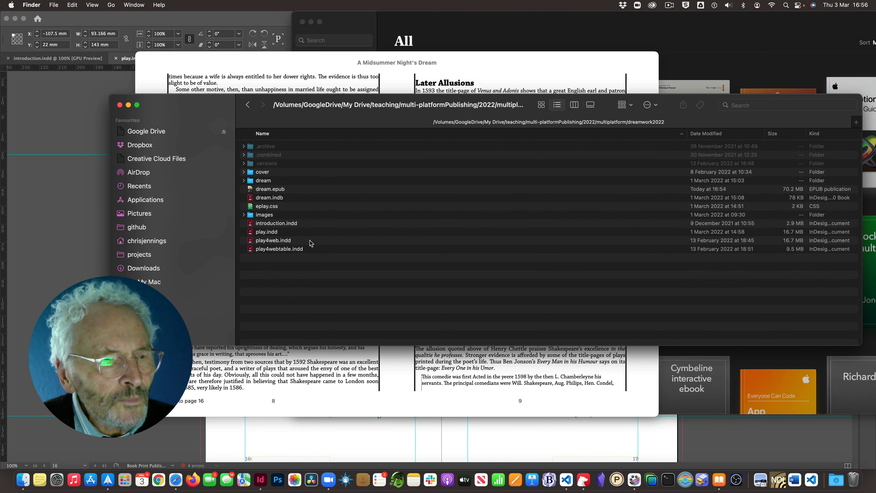
{"action": "left_click", "coordinate": [256, 191]}
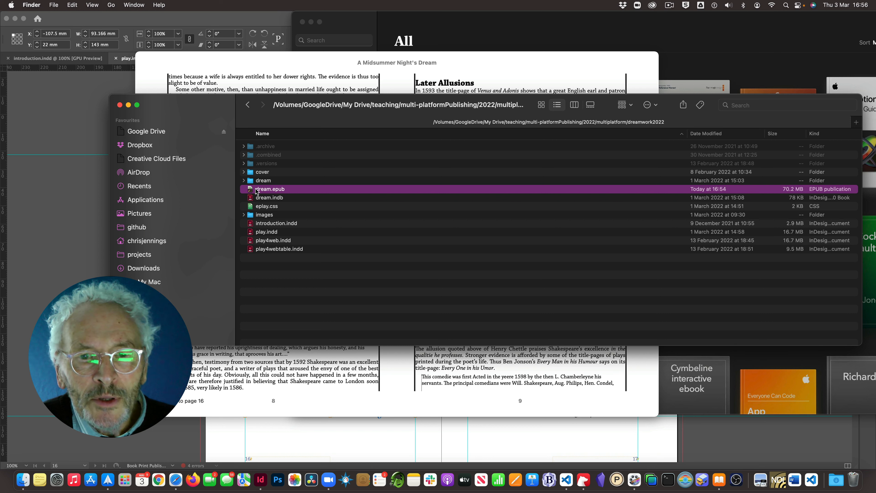
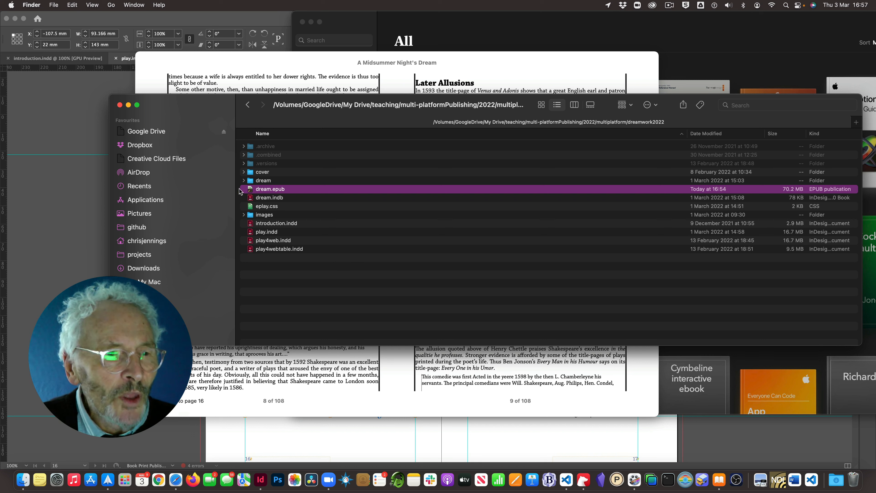
- Decompress dream.epub with eCanCrusher, overwriting the existing decompressed dream folder
{"action": "left_click_drag", "start_coordinate": [251, 190], "coordinate": [566, 480]}
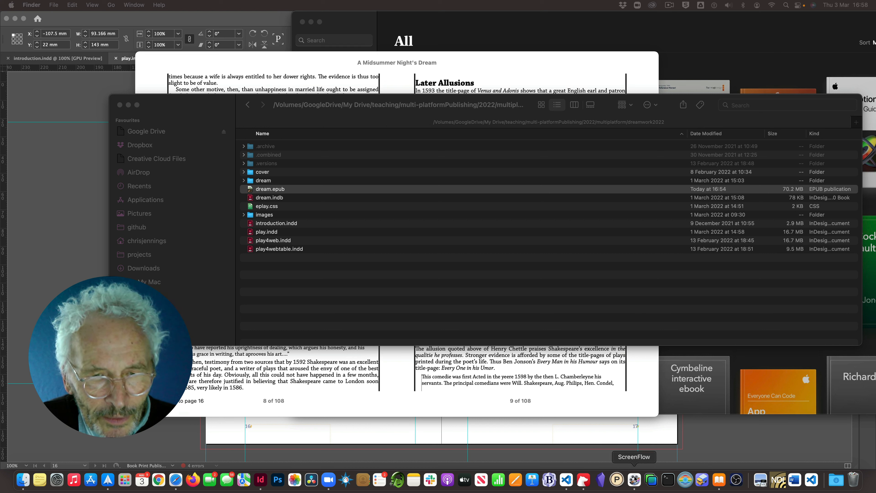
{"action": "left_click", "coordinate": [267, 190]}
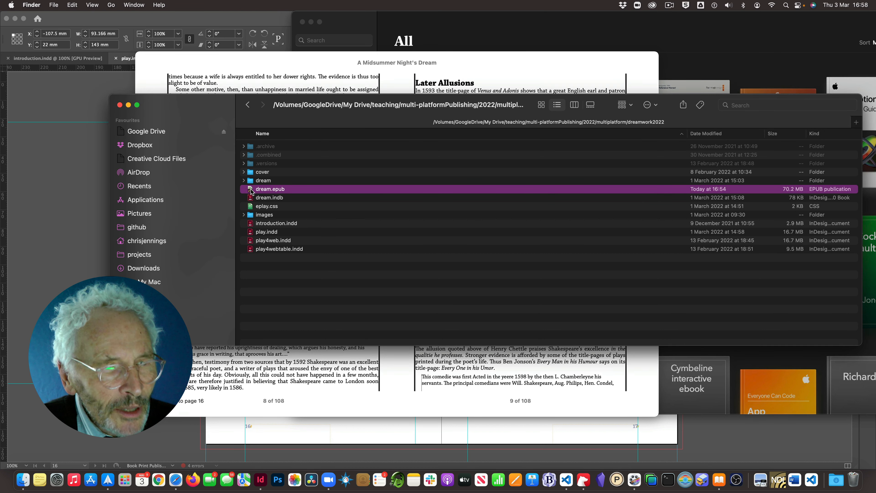
{"action": "left_click_drag", "start_coordinate": [248, 190], "coordinate": [272, 205]}
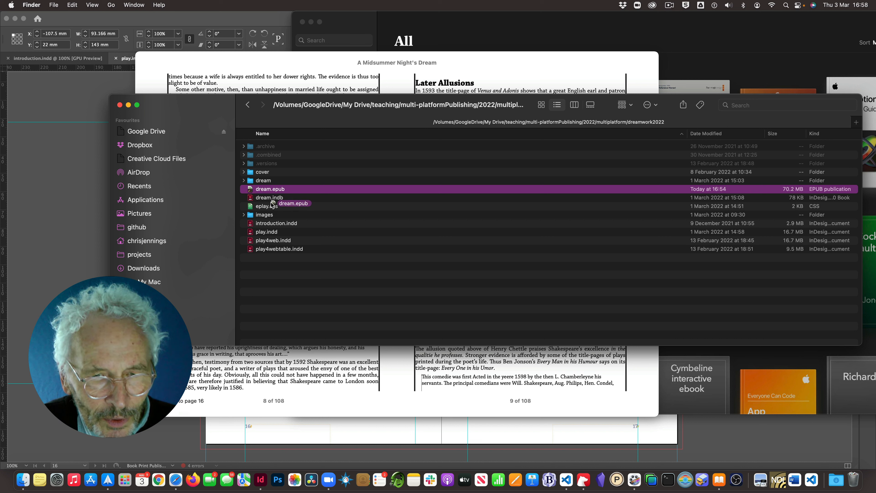
{"action": "left_click_drag", "start_coordinate": [272, 204], "coordinate": [397, 482]}
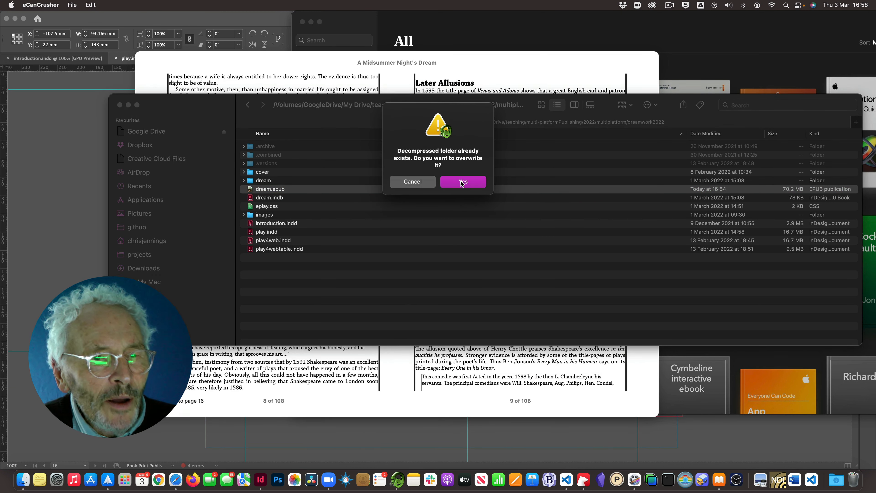
{"action": "left_click", "coordinate": [463, 182]}
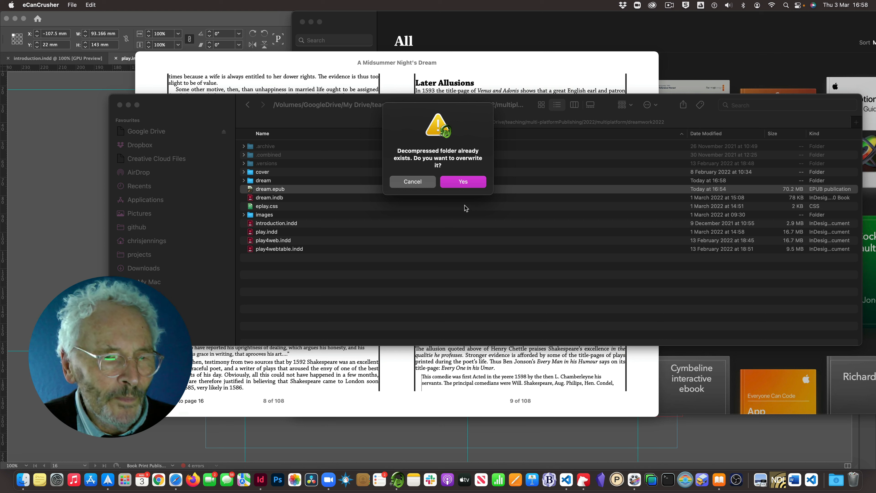
{"action": "left_click", "coordinate": [453, 186]}
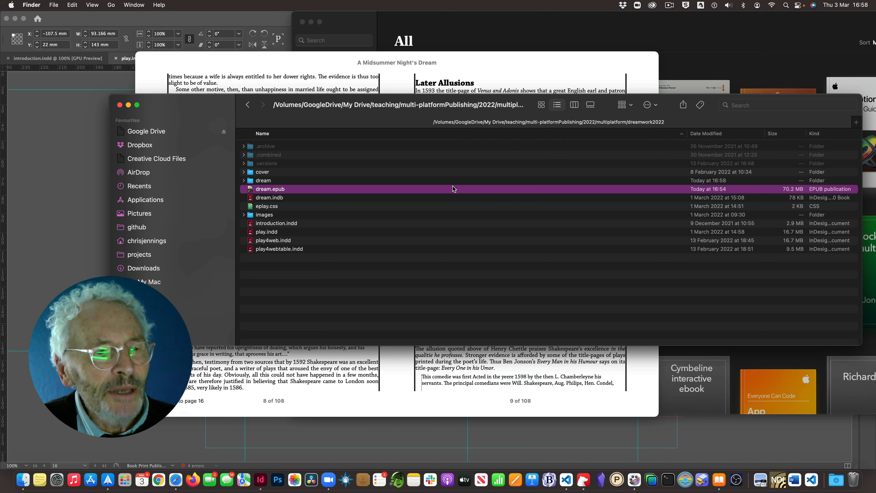
{"action": "left_click", "coordinate": [243, 181]}
{"action": "left_click", "coordinate": [243, 181]}
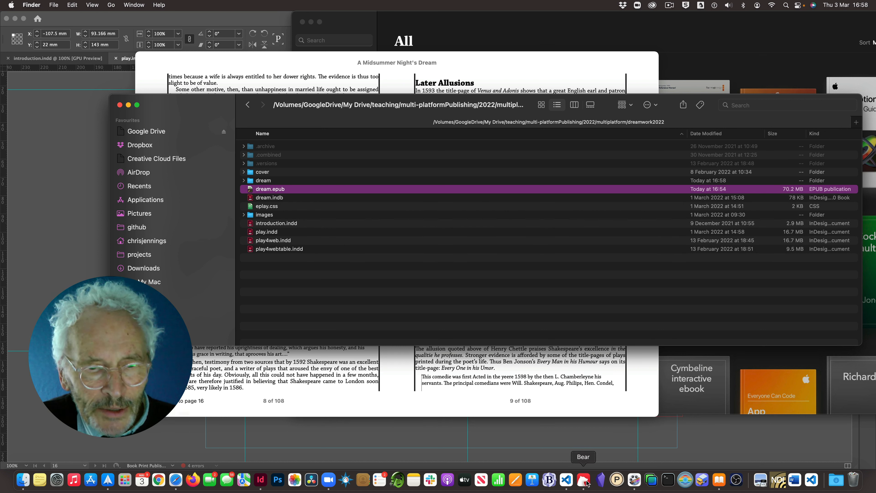
- Quit Visual Studio Code, reopen it with the decompressed dream folder and bring its window fully into view
{"action": "right_click", "coordinate": [567, 480]}
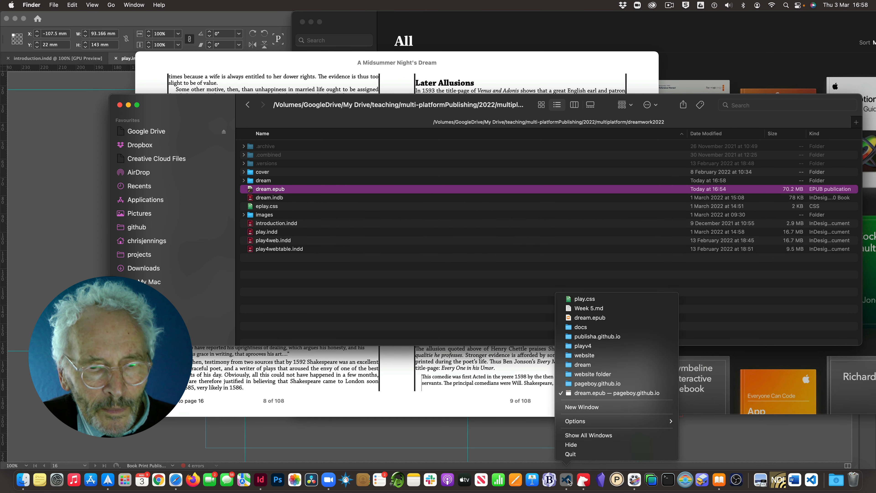
{"action": "left_click", "coordinate": [569, 454]}
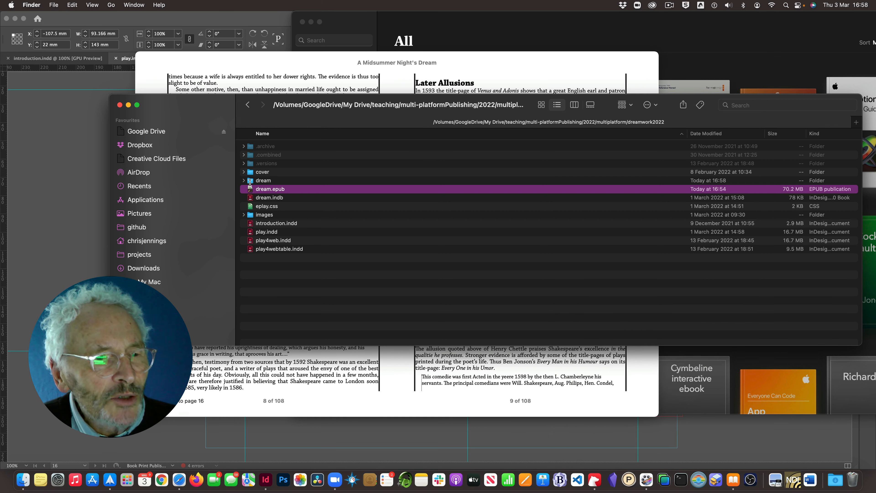
{"action": "left_click_drag", "start_coordinate": [249, 180], "coordinate": [576, 480]}
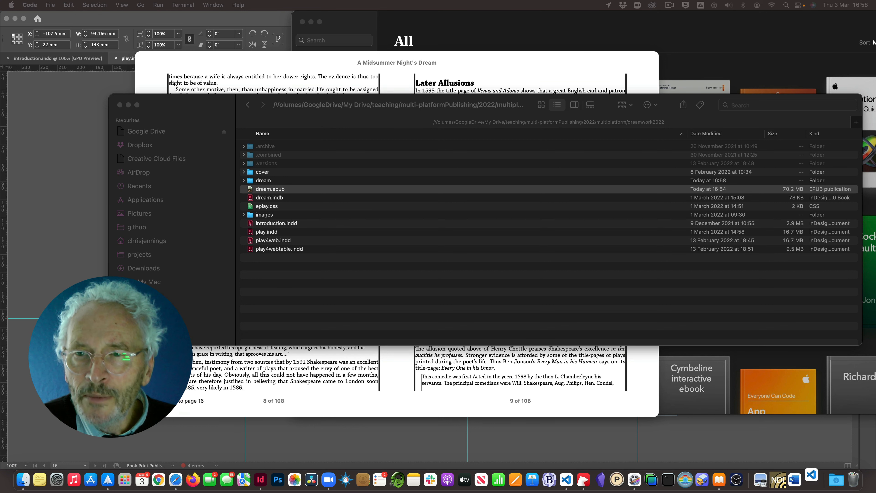
{"action": "left_click_drag", "start_coordinate": [873, 59], "coordinate": [176, 30]}
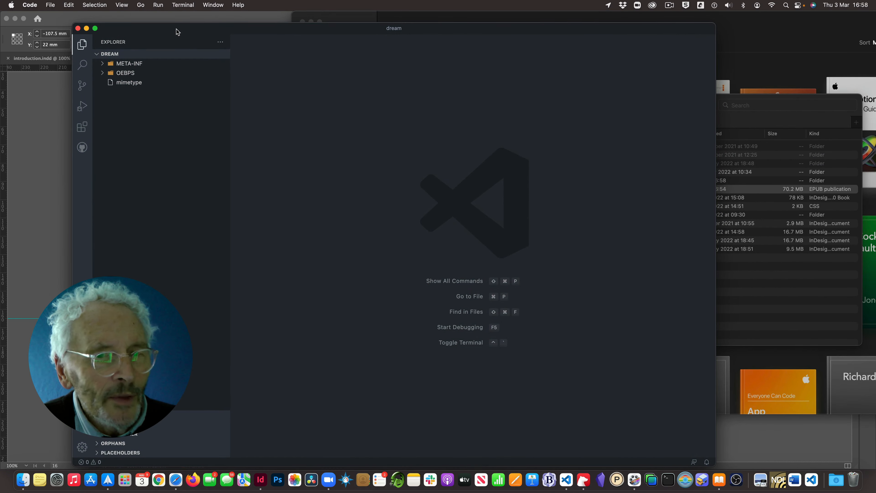
- Expand the OEBPS and css folders, open play-3.xhtml, and widen the editor window to read its markup
{"action": "left_click", "coordinate": [102, 74]}
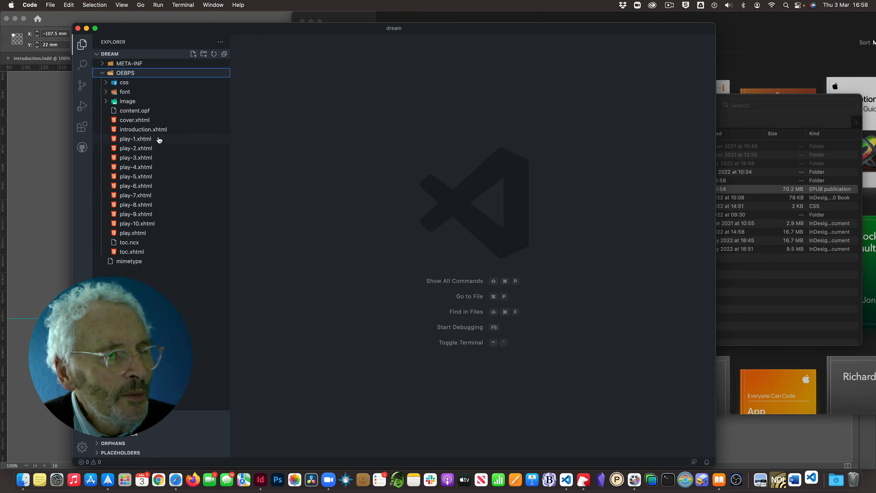
{"action": "left_click", "coordinate": [106, 83]}
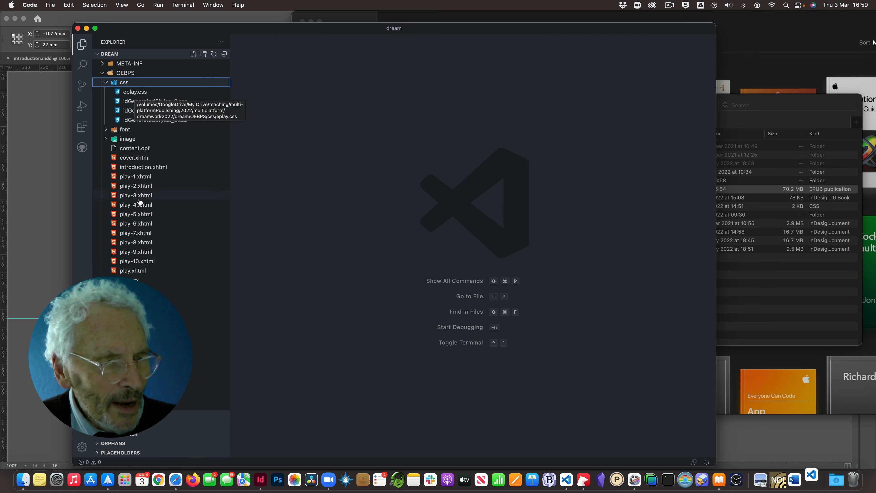
{"action": "left_click", "coordinate": [130, 195]}
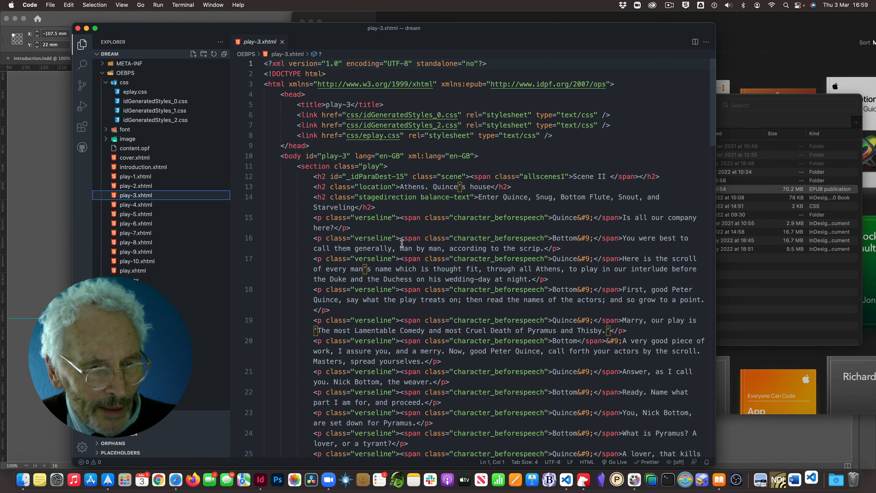
{"action": "scroll", "coordinate": [401, 243], "scroll_direction": "down", "scroll_amount": 10}
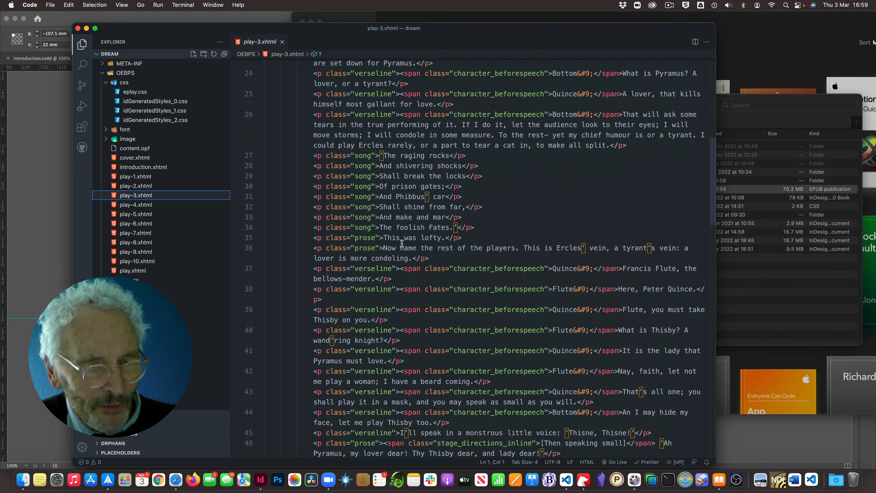
{"action": "scroll", "coordinate": [401, 243], "scroll_direction": "down", "scroll_amount": 3}
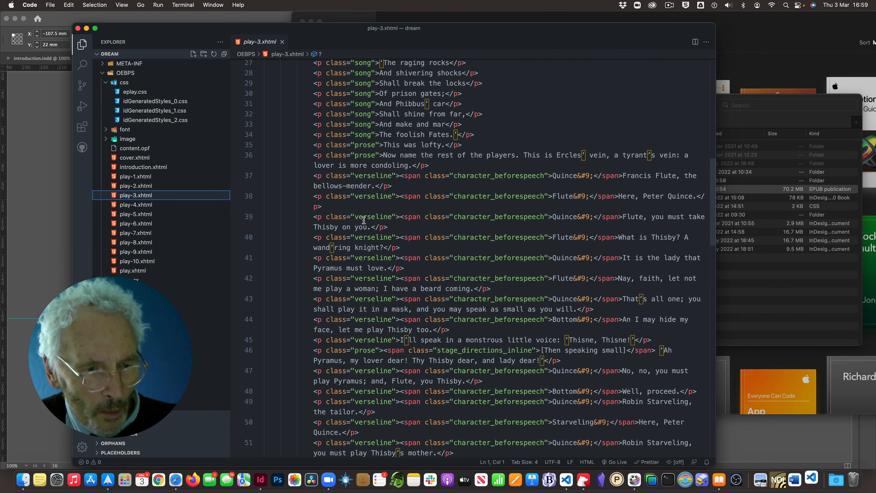
{"action": "left_click_drag", "start_coordinate": [717, 283], "coordinate": [838, 292]}
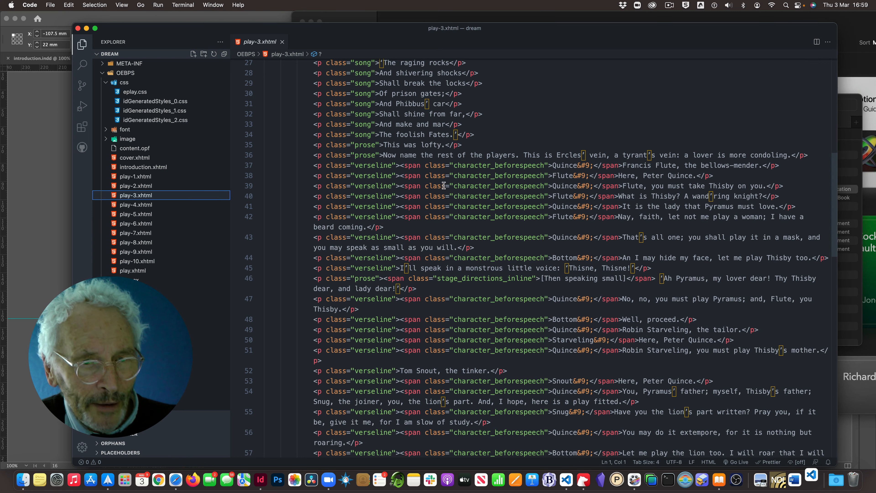
- Examine the rest of play-3.xhtml and highlight the sceneImage figure block at its end
{"action": "scroll", "coordinate": [404, 213], "scroll_direction": "down", "scroll_amount": 4}
{"action": "scroll", "coordinate": [405, 213], "scroll_direction": "down", "scroll_amount": 8}
{"action": "scroll", "coordinate": [404, 213], "scroll_direction": "down", "scroll_amount": 8}
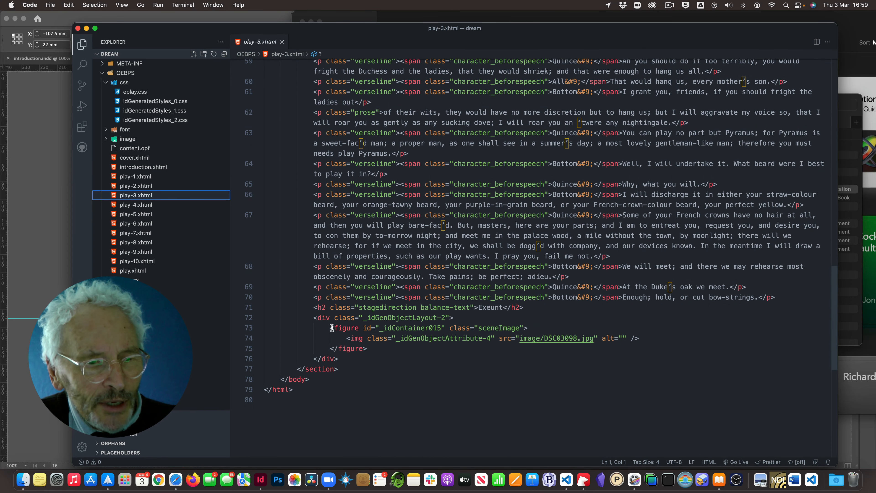
{"action": "left_click_drag", "start_coordinate": [332, 328], "coordinate": [372, 348]}
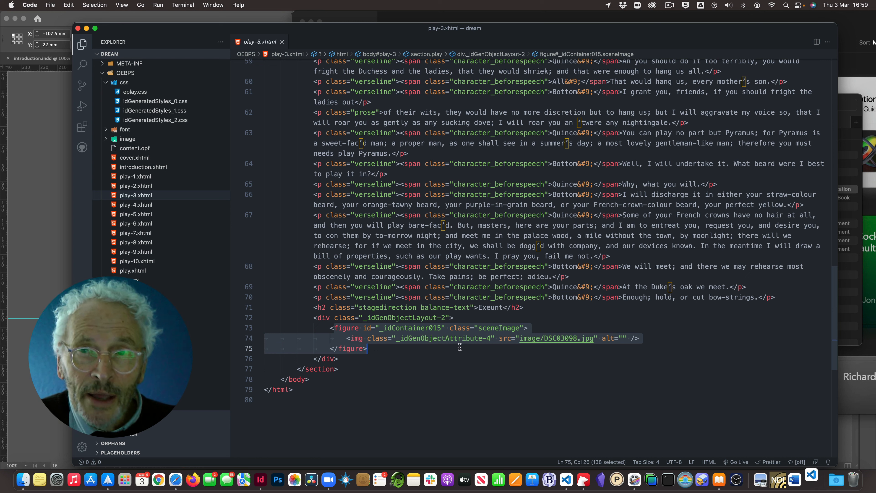
- Return to the start of play-3.xhtml and inspect the head block with its stylesheet links
{"action": "scroll", "coordinate": [393, 229], "scroll_direction": "up", "scroll_amount": 5}
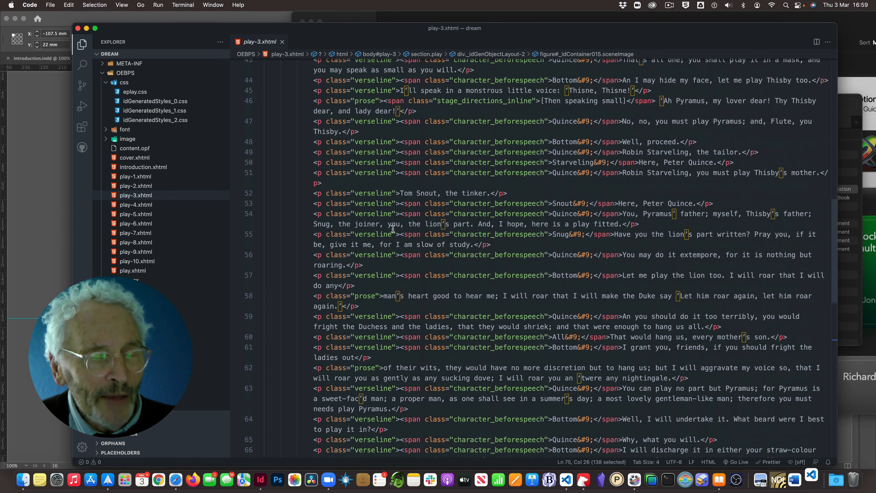
{"action": "scroll", "coordinate": [393, 229], "scroll_direction": "up", "scroll_amount": 10}
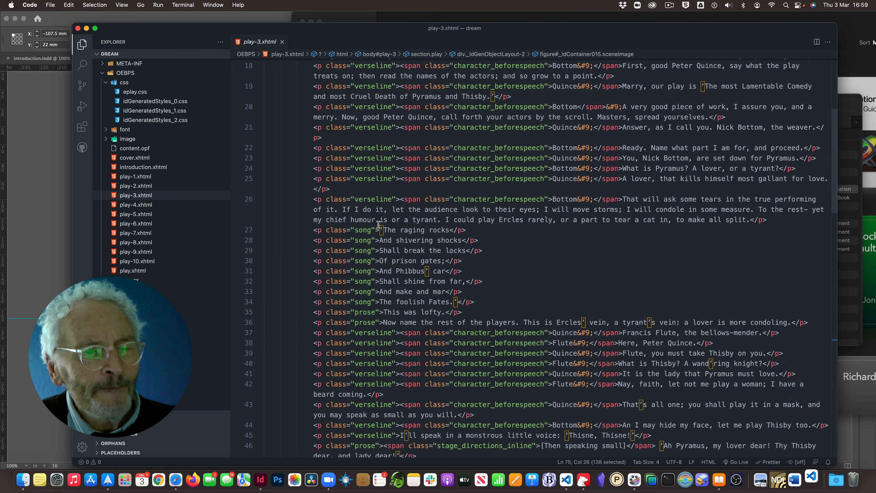
{"action": "scroll", "coordinate": [380, 172], "scroll_direction": "up", "scroll_amount": 6}
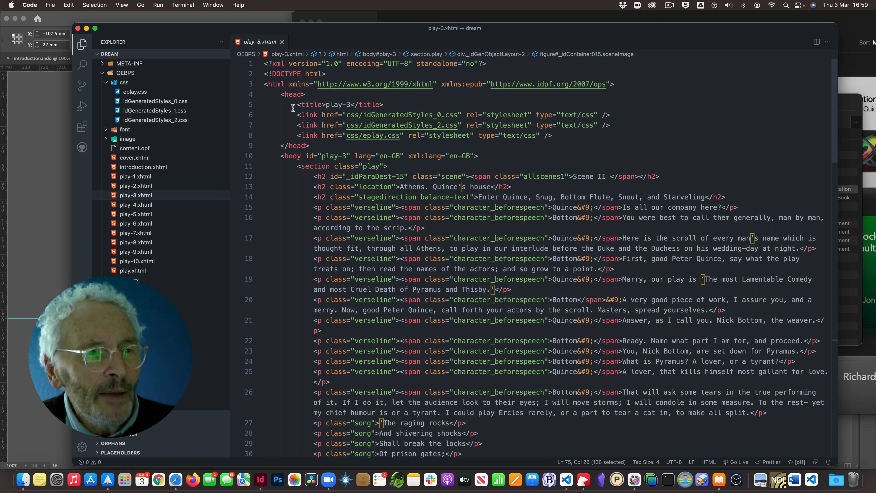
{"action": "left_click_drag", "start_coordinate": [281, 94], "coordinate": [319, 145]}
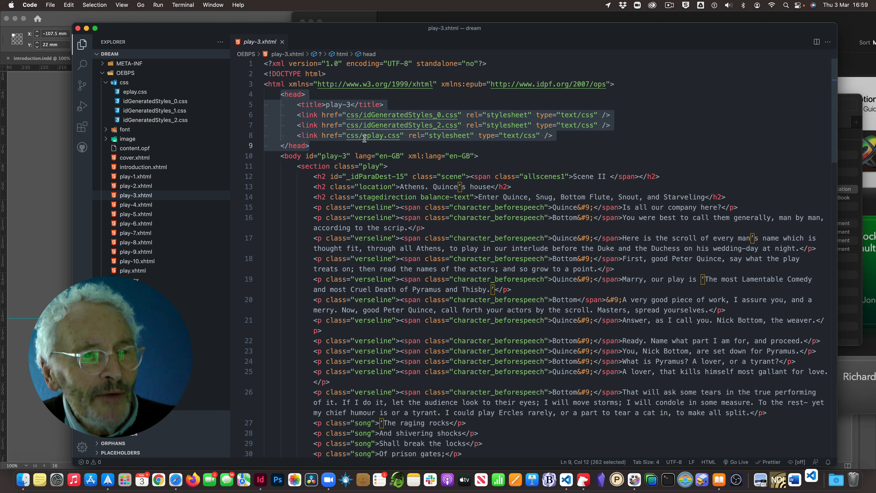
{"action": "left_click", "coordinate": [570, 138]}
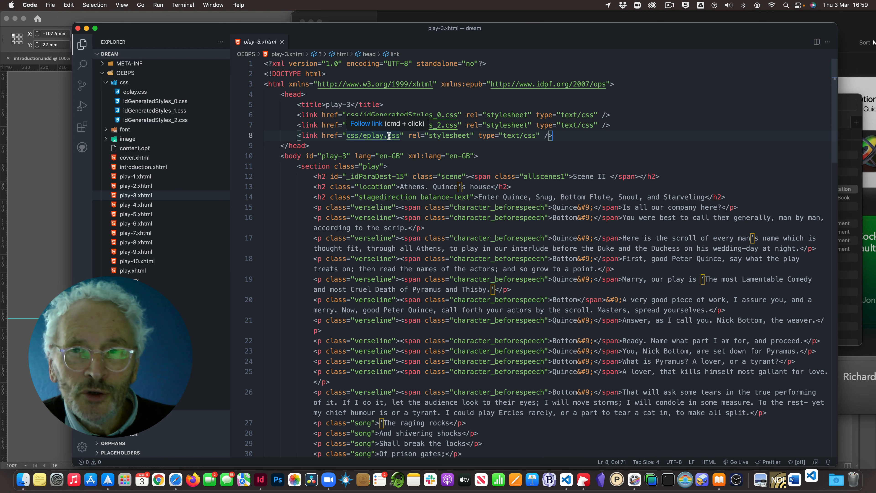
- Open eplay.css and review its rules down to the section, figure.sceneImage and img selectors
{"action": "left_click", "coordinate": [120, 93]}
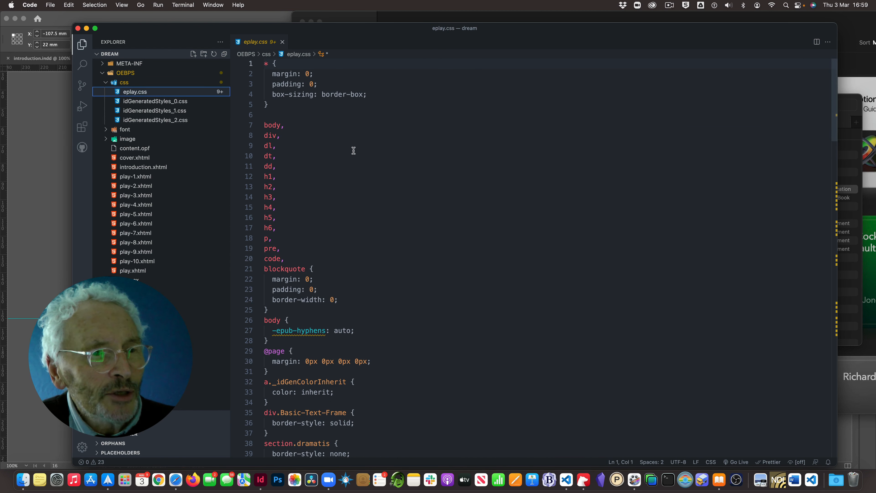
{"action": "scroll", "coordinate": [354, 151], "scroll_direction": "down", "scroll_amount": 1}
{"action": "scroll", "coordinate": [353, 150], "scroll_direction": "down", "scroll_amount": 5}
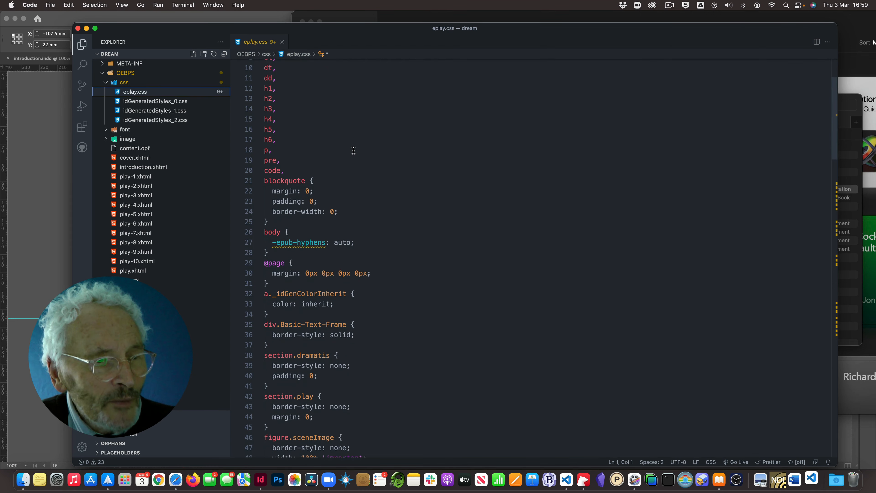
{"action": "scroll", "coordinate": [354, 150], "scroll_direction": "down", "scroll_amount": 4}
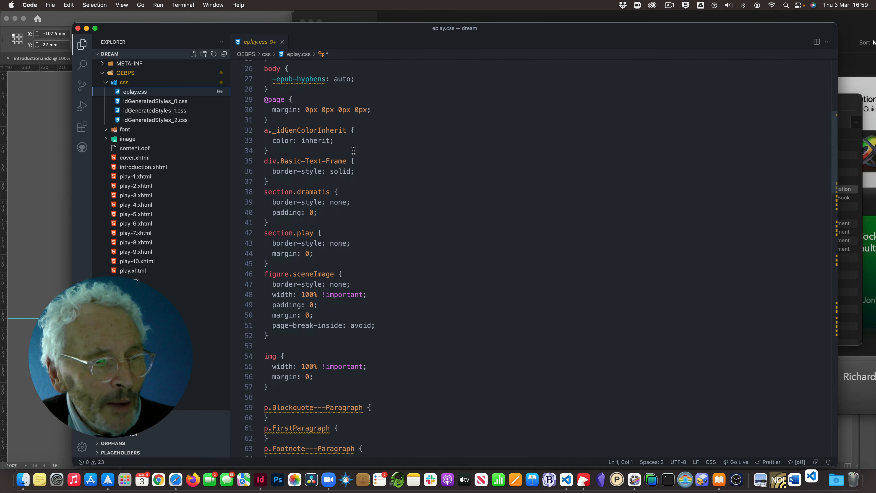
{"action": "scroll", "coordinate": [371, 150], "scroll_direction": "down", "scroll_amount": 2}
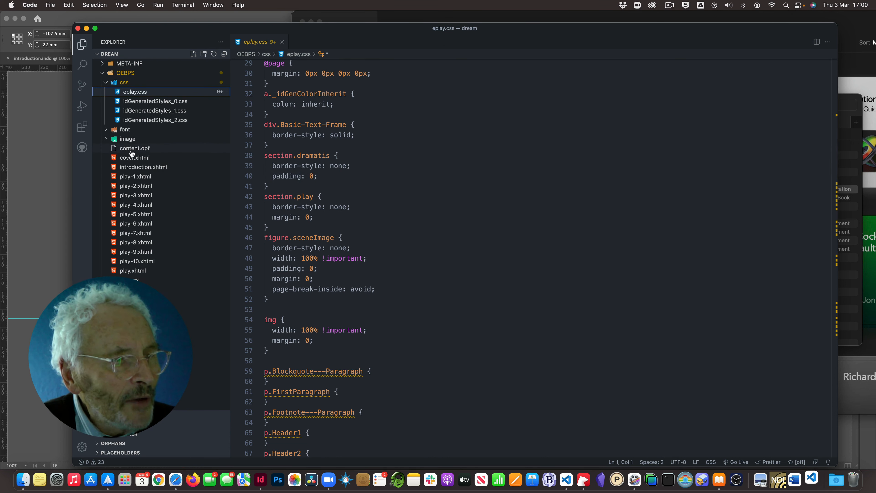
- Open introduction.xhtml and highlight the opening section tag with the introduction class
{"action": "left_click", "coordinate": [128, 167]}
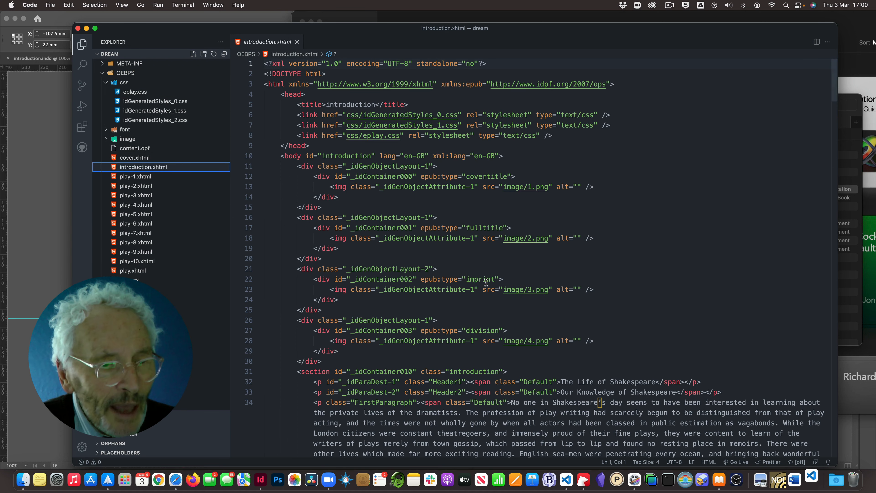
{"action": "scroll", "coordinate": [515, 289], "scroll_direction": "down", "scroll_amount": 3}
{"action": "scroll", "coordinate": [516, 289], "scroll_direction": "down", "scroll_amount": 2}
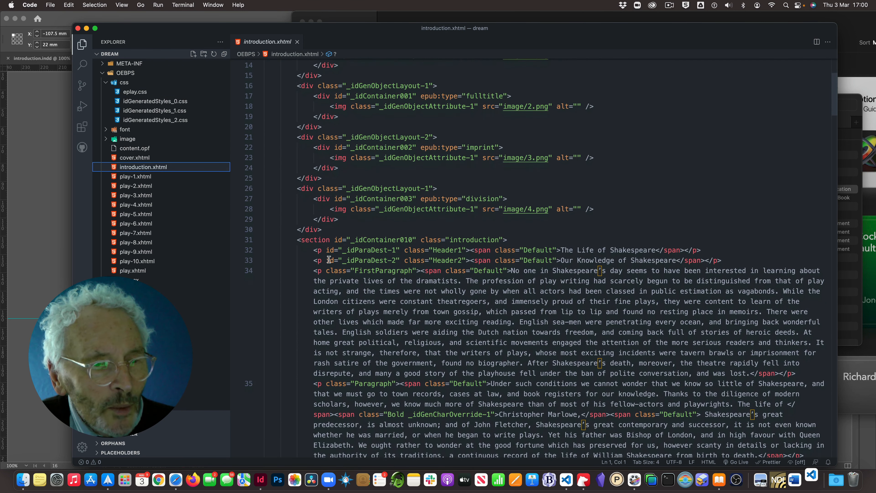
{"action": "left_click_drag", "start_coordinate": [297, 239], "coordinate": [508, 242]}
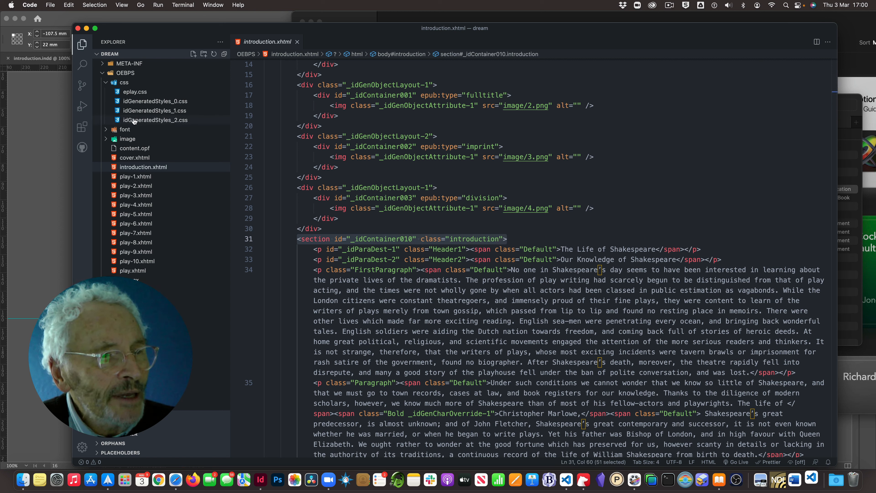
- In eplay.css, duplicate the section.play rule directly below itself, separated by a blank line
{"action": "left_click", "coordinate": [127, 92]}
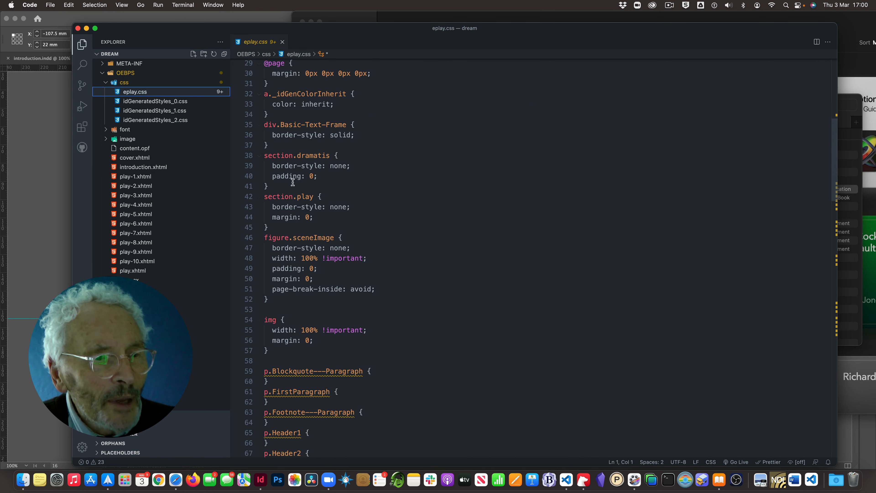
{"action": "left_click_drag", "start_coordinate": [264, 196], "coordinate": [283, 224]}
{"action": "key", "text": "super+c"}
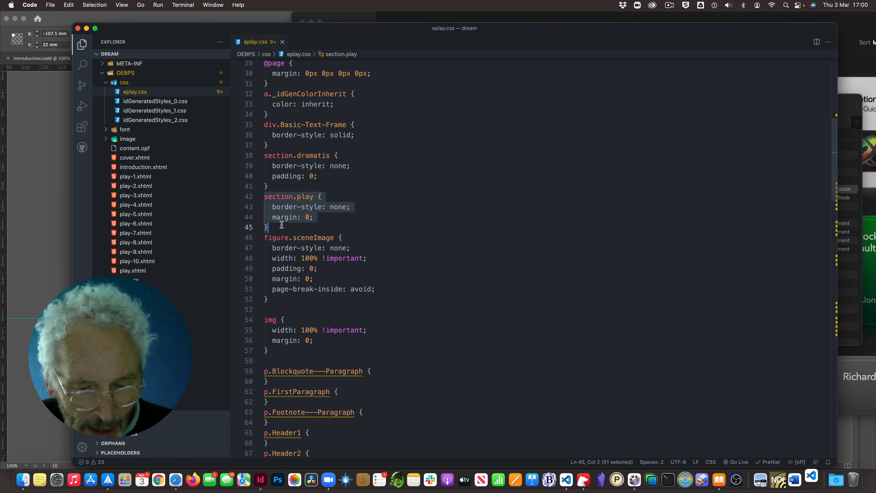
{"action": "left_click", "coordinate": [272, 228]}
{"action": "key", "text": "Return"}
{"action": "key", "text": "Return"}
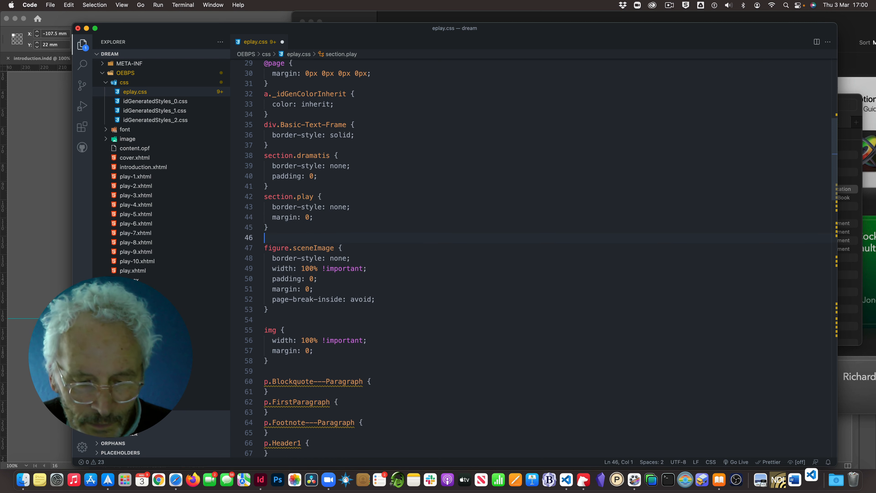
{"action": "key", "text": "super+v"}
- Change the duplicated rule's selector to section.introduction
{"action": "left_click", "coordinate": [303, 248]}
{"action": "left_click", "coordinate": [303, 248]}
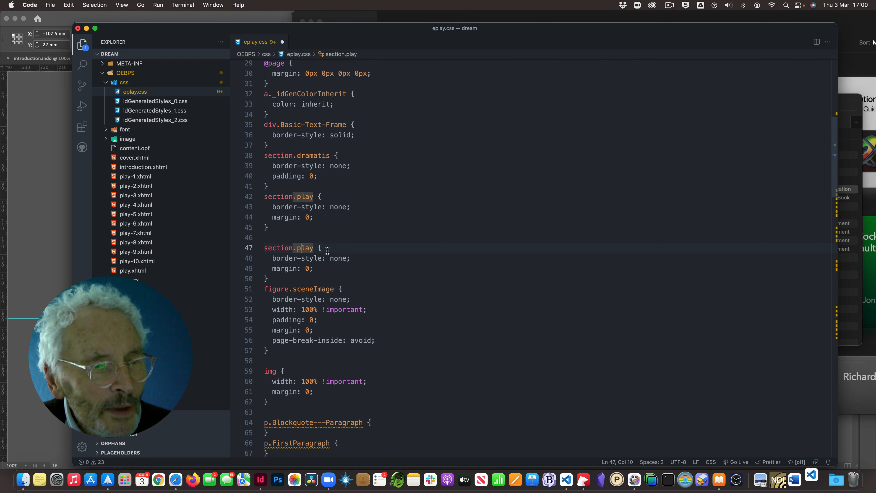
{"action": "mouse_move", "coordinate": [316, 250]}
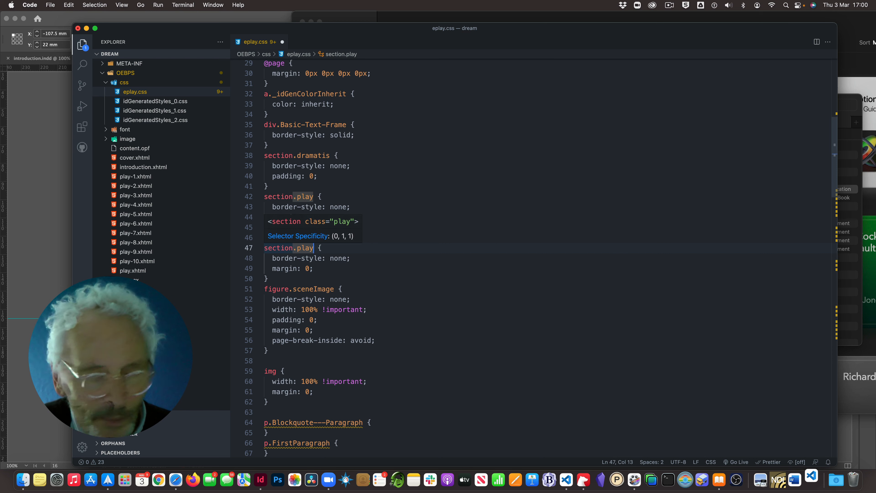
{"action": "key", "text": "BackSpace"}
{"action": "key", "text": "BackSpace"}
{"action": "key", "text": "BackSpace"}
{"action": "key", "text": "BackSpace"}
{"action": "type", "text": "i"}
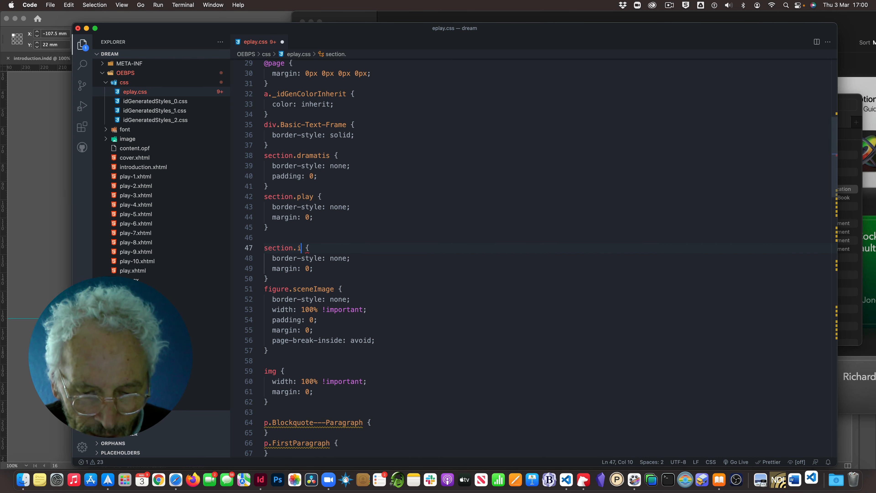
{"action": "type", "text": "ntroduct"}
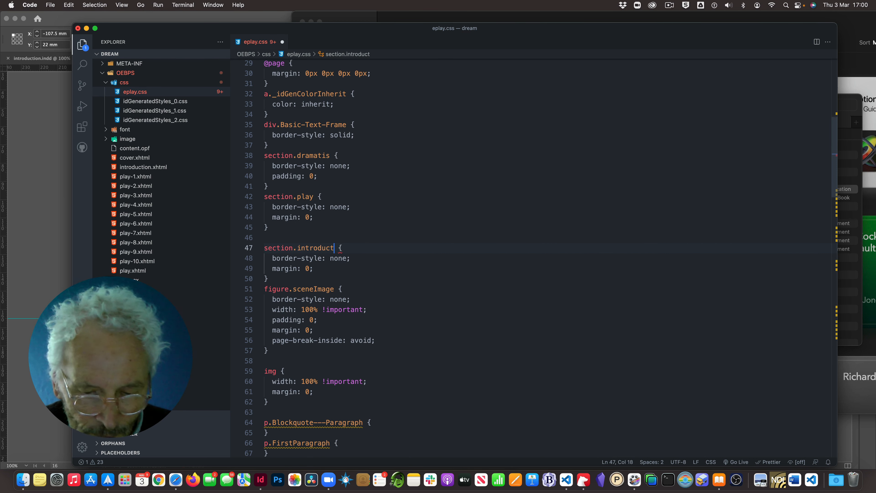
{"action": "type", "text": "ion"}
{"action": "key", "text": "Down"}
{"action": "key", "text": "Down"}
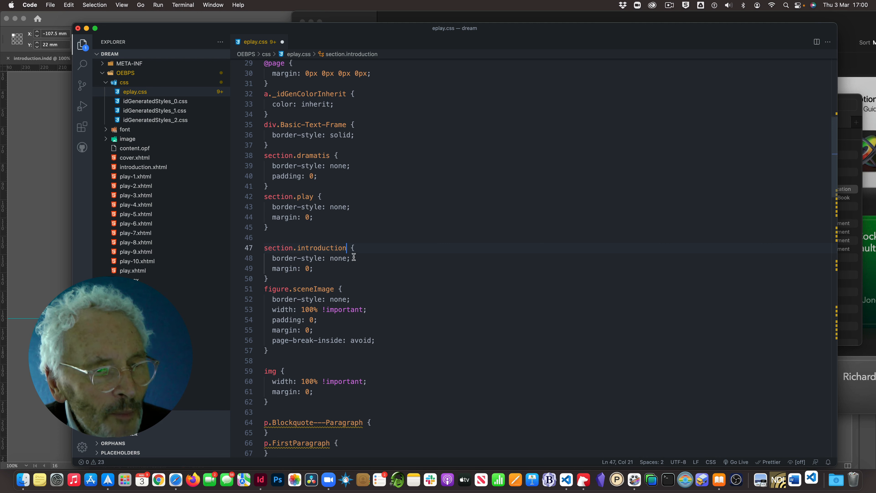
- Add a blank line after the section.introduction rule and save eplay.css
{"action": "left_click", "coordinate": [281, 278]}
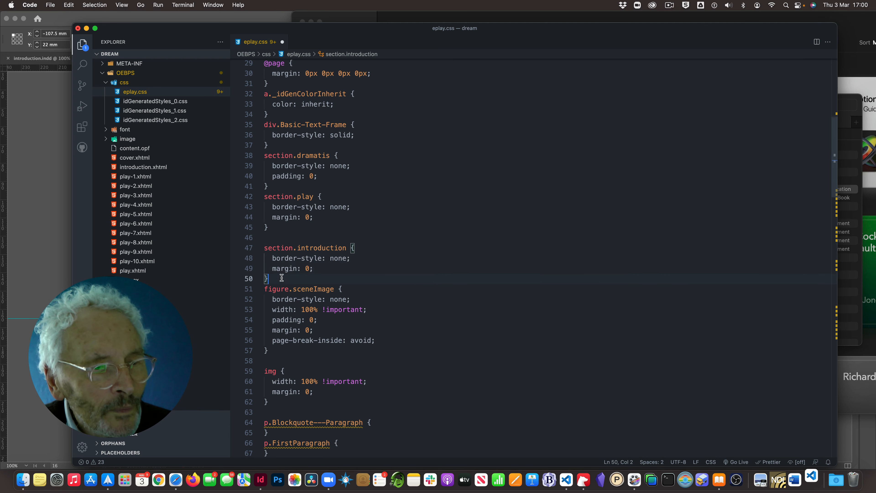
{"action": "key", "text": "Return"}
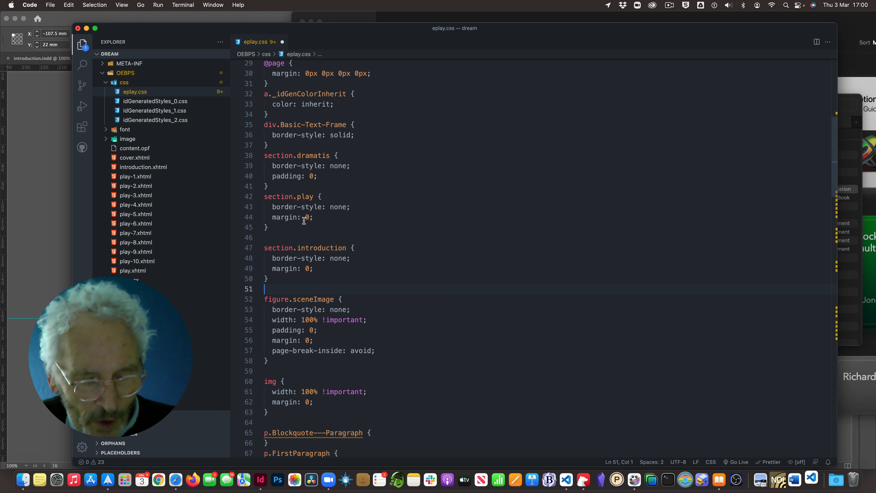
{"action": "key", "text": "super+s"}
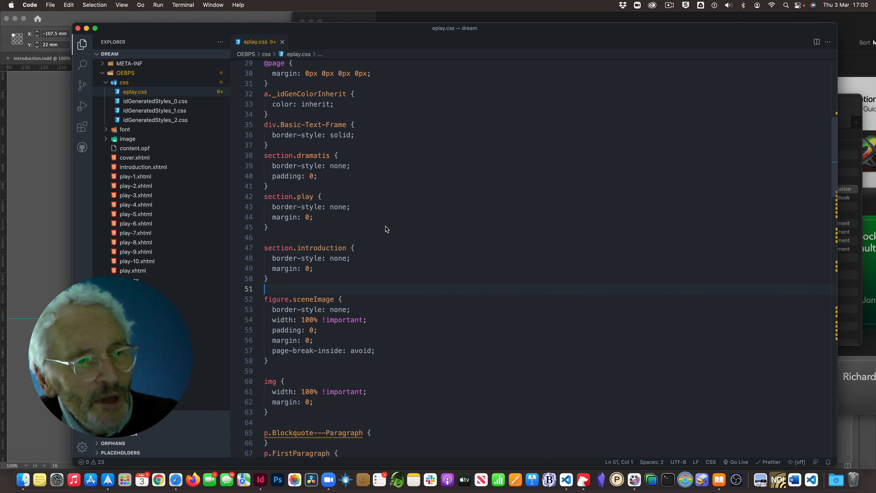
- Reveal eplay.css in Finder and copy it into the dreamwork2022 folder, replacing the older version
{"action": "right_click", "coordinate": [118, 92]}
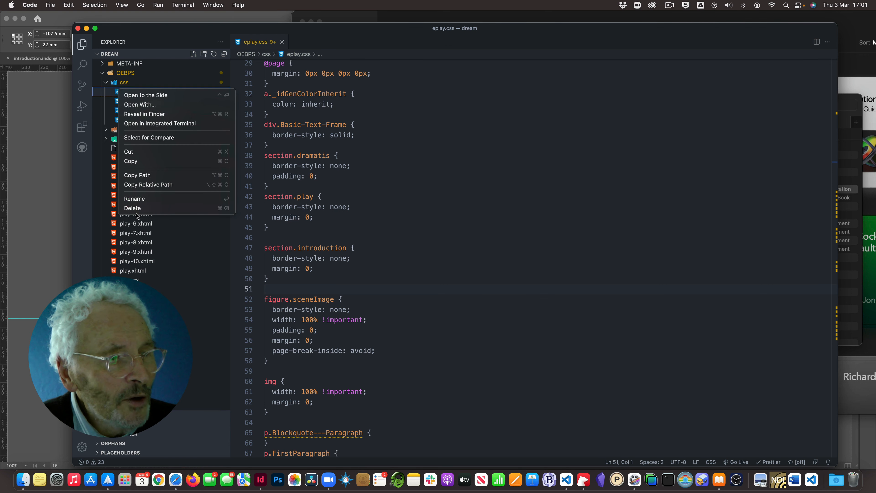
{"action": "left_click", "coordinate": [141, 115]}
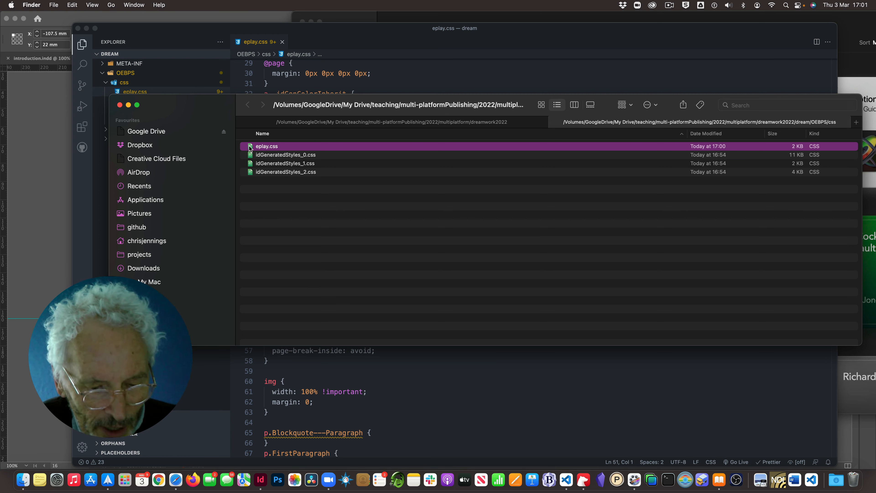
{"action": "left_click_drag", "start_coordinate": [250, 148], "coordinate": [375, 124]}
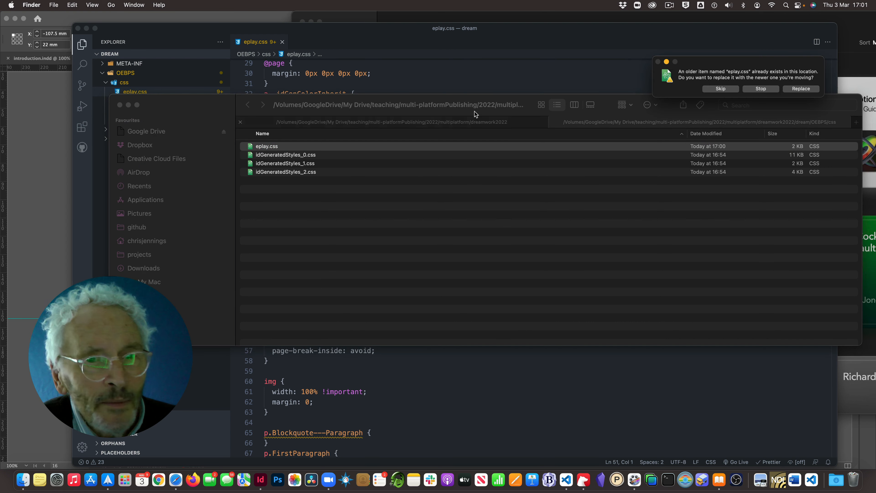
{"action": "left_click", "coordinate": [806, 90]}
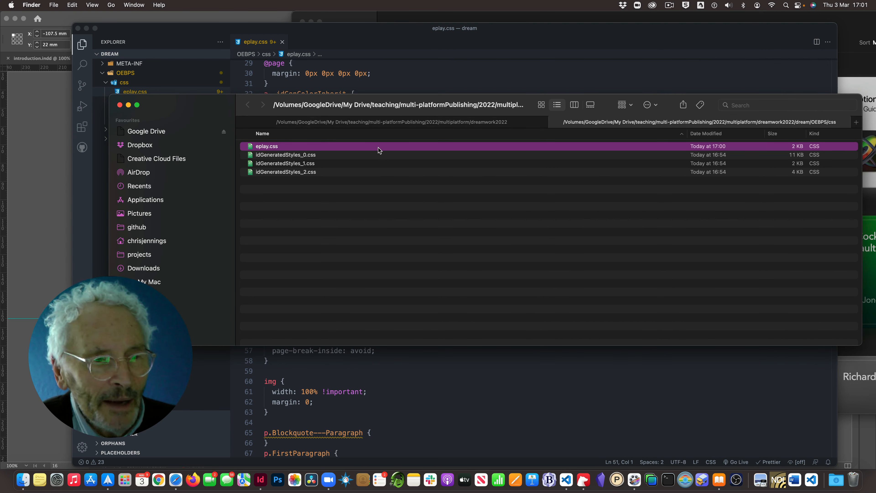
- Close the Finder window showing the css folder and return to the section rules in eplay.css
{"action": "left_click", "coordinate": [120, 105]}
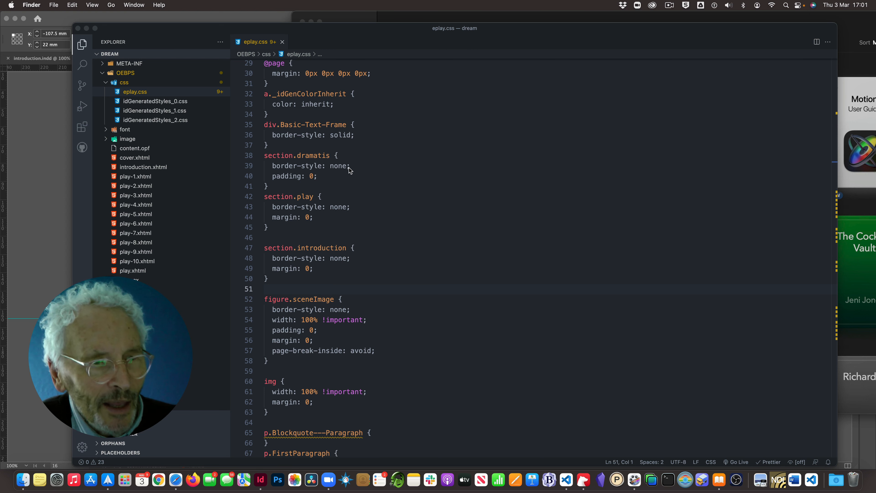
{"action": "scroll", "coordinate": [340, 168], "scroll_direction": "up", "scroll_amount": 1}
{"action": "scroll", "coordinate": [339, 167], "scroll_direction": "down", "scroll_amount": 2}
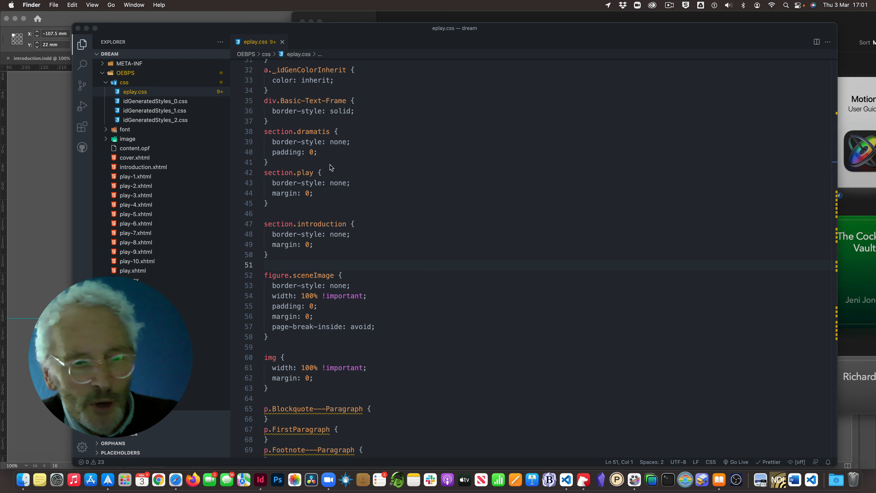
{"action": "left_click", "coordinate": [23, 480]}
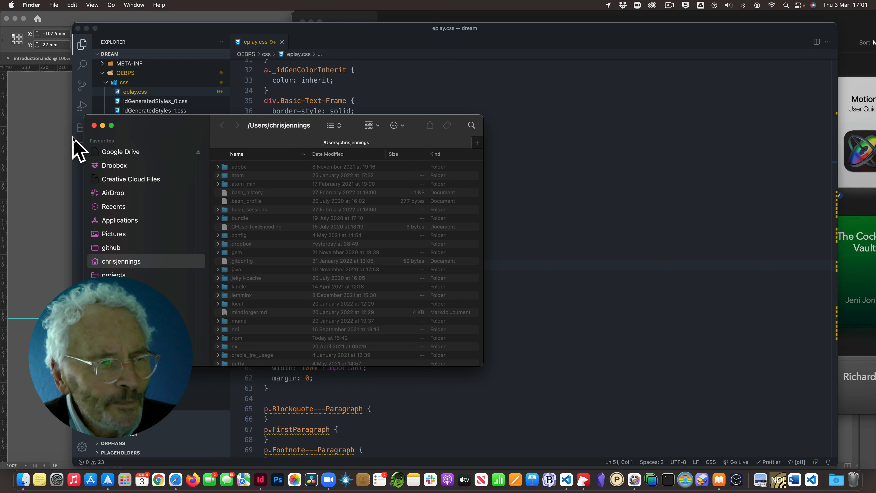
{"action": "left_click", "coordinate": [93, 125]}
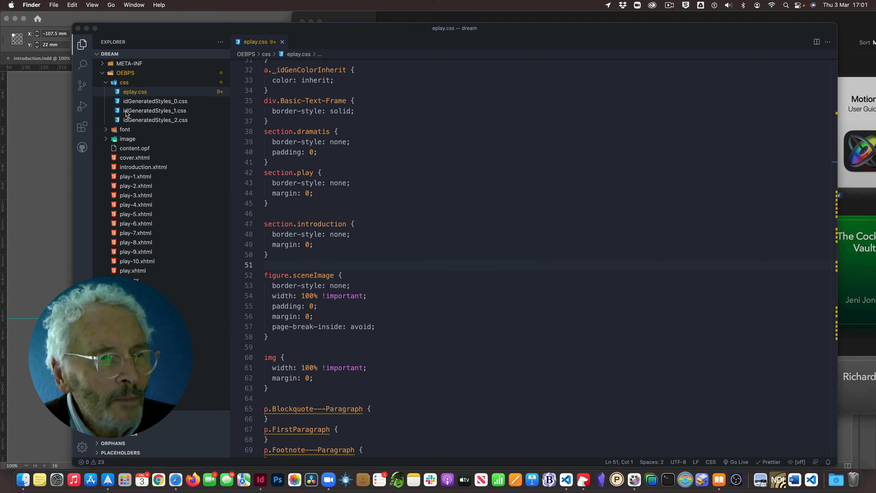
{"action": "left_click", "coordinate": [134, 6]}
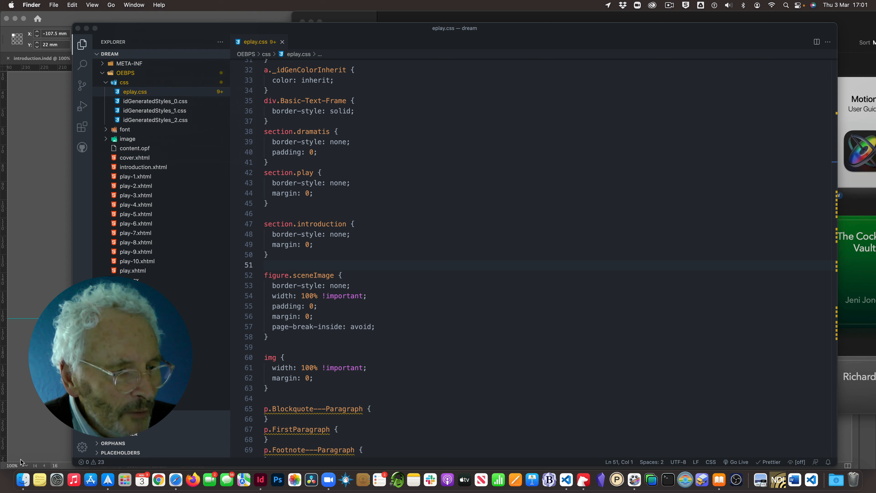
- In a new Finder window, open the Google Drive folder My Drive/teaching/multi-platformPublishing/2022/multiplatform/dreamwork2022
{"action": "left_click", "coordinate": [23, 480]}
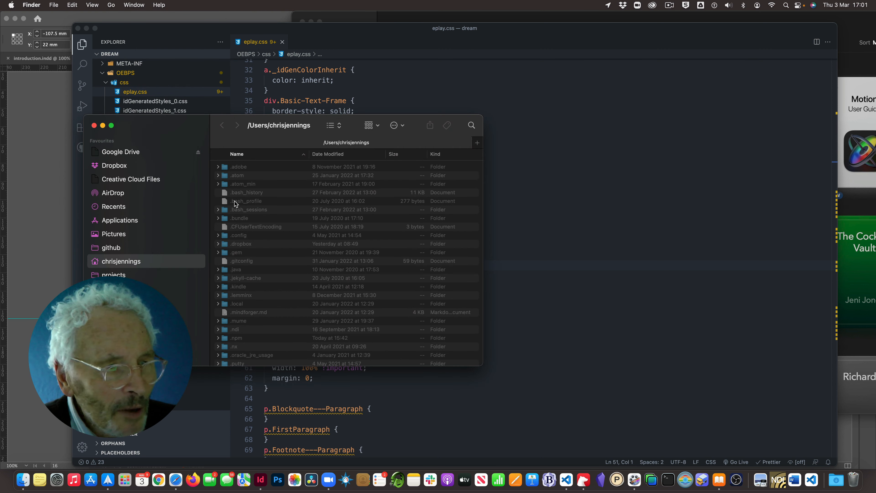
{"action": "left_click", "coordinate": [138, 153]}
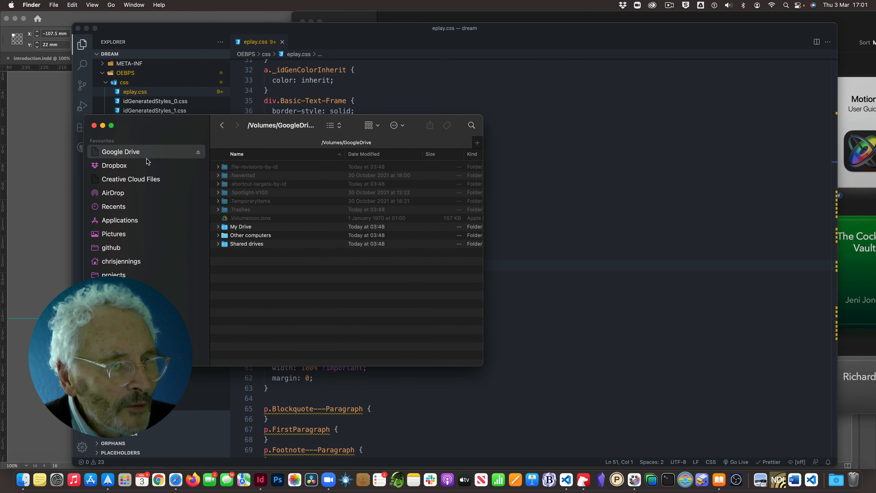
{"action": "double_click", "coordinate": [238, 227]}
{"action": "scroll", "coordinate": [255, 212], "scroll_direction": "down", "scroll_amount": 10}
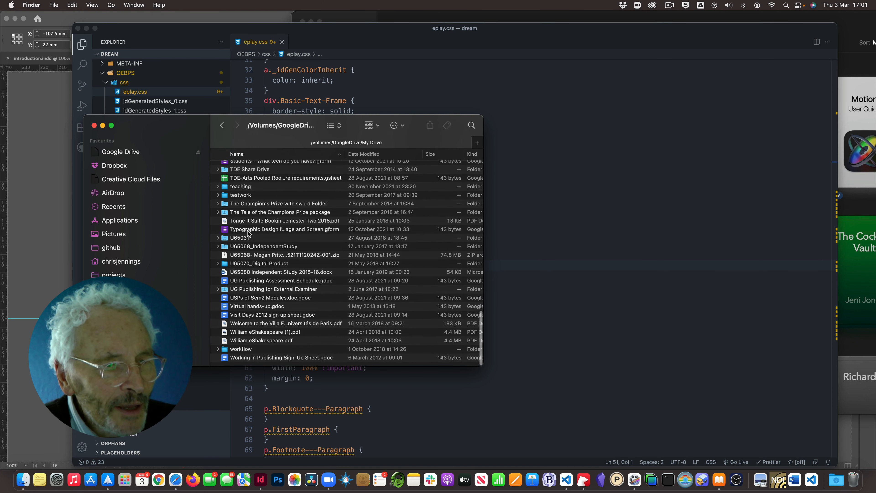
{"action": "double_click", "coordinate": [240, 186]}
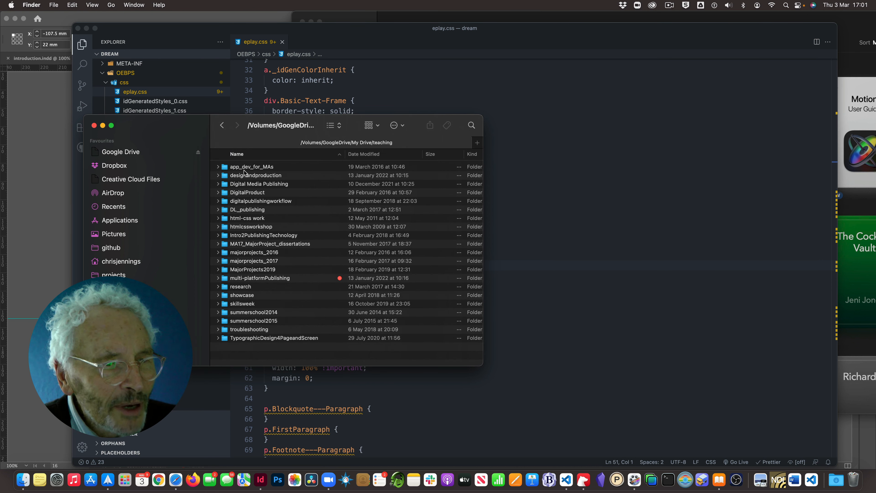
{"action": "double_click", "coordinate": [299, 279]}
{"action": "left_click", "coordinate": [243, 211]}
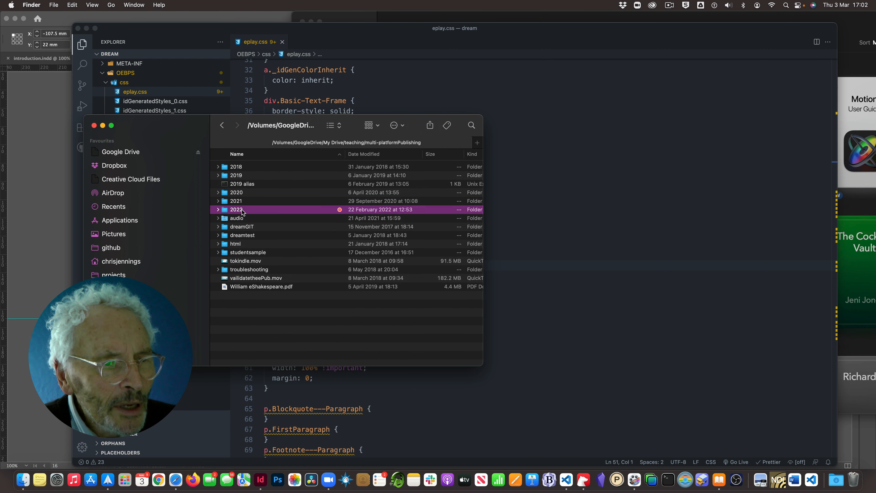
{"action": "double_click", "coordinate": [242, 210]}
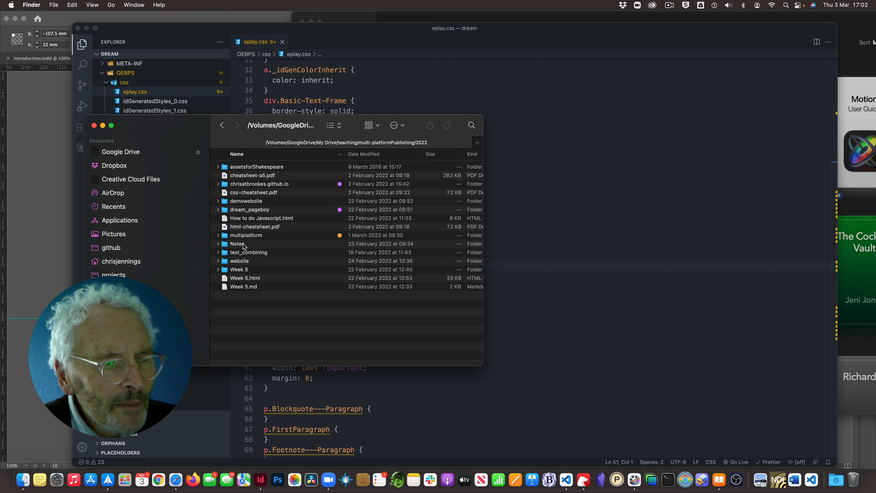
{"action": "double_click", "coordinate": [244, 235]}
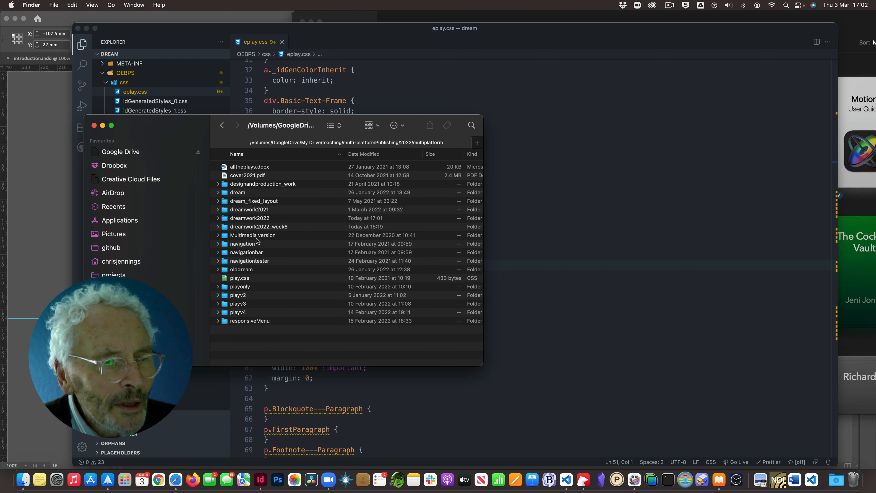
{"action": "double_click", "coordinate": [246, 218]}
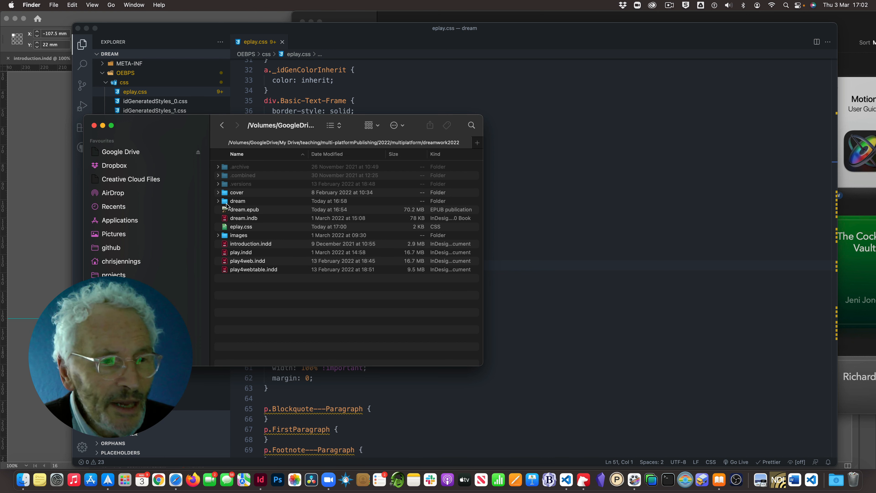
- Compress the dream folder back into an EPUB with eCanCrusher, overwriting the existing dream.epub
{"action": "left_click_drag", "start_coordinate": [225, 200], "coordinate": [399, 476]}
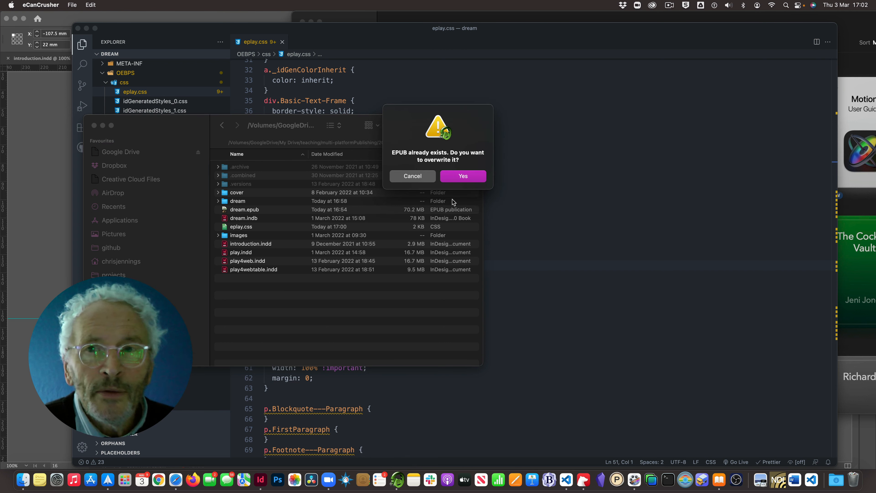
{"action": "left_click", "coordinate": [458, 177]}
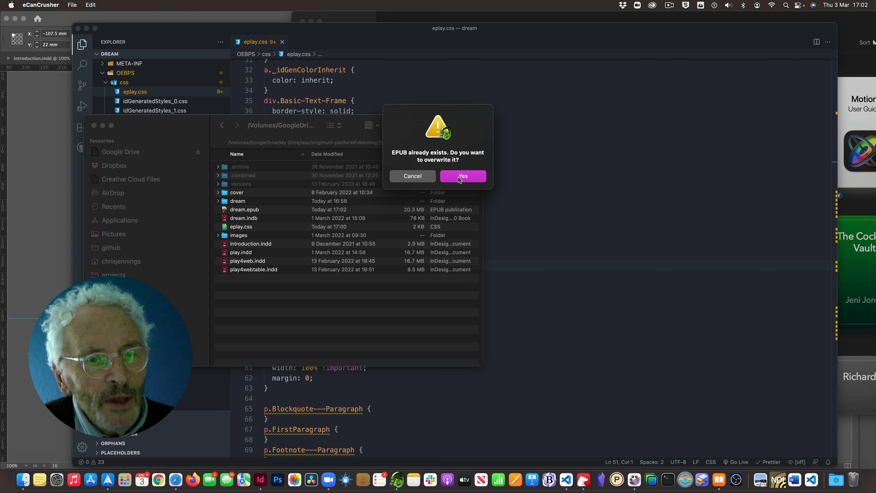
{"action": "left_click", "coordinate": [458, 177]}
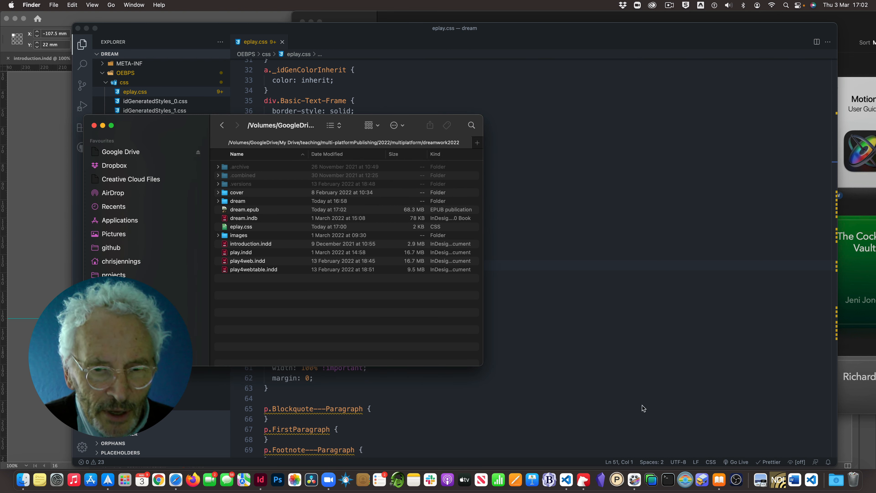
- Switch to Books, close the open book, and delete the first A Midsummer Night's Dream copy in the library everywhere, including iCloud
{"action": "left_click", "coordinate": [718, 479]}
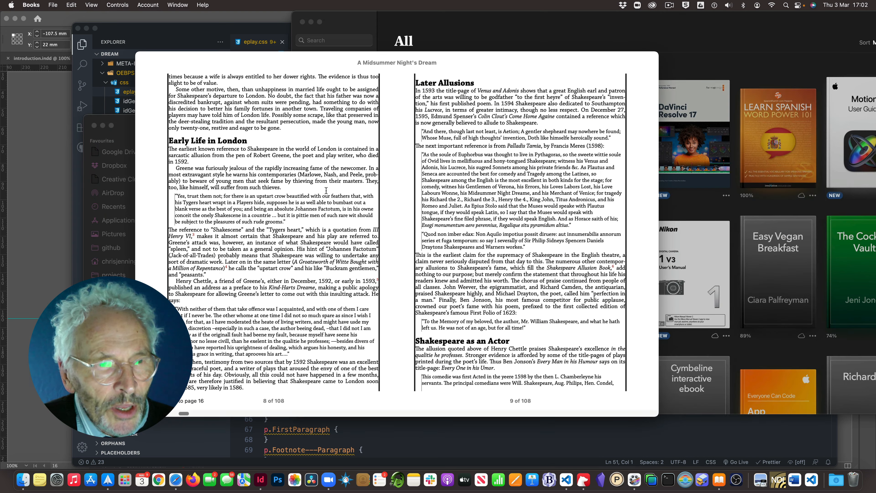
{"action": "left_click", "coordinate": [145, 63]}
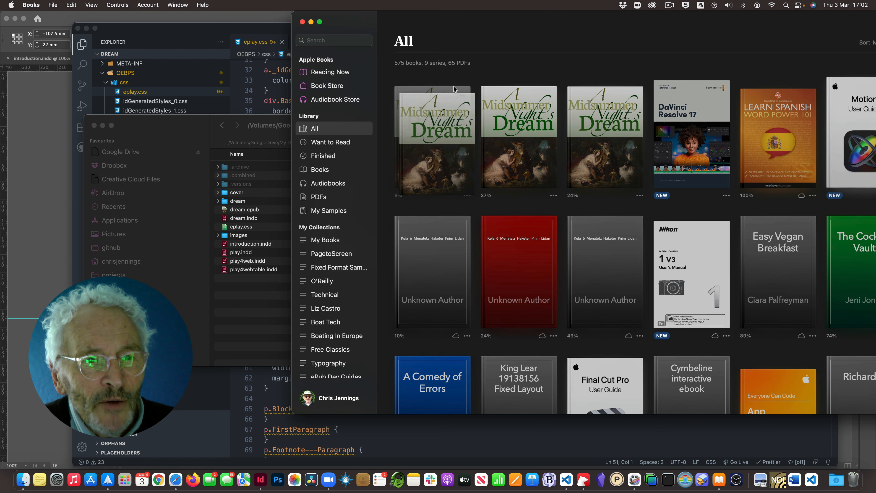
{"action": "left_click", "coordinate": [593, 117], "text": "super"}
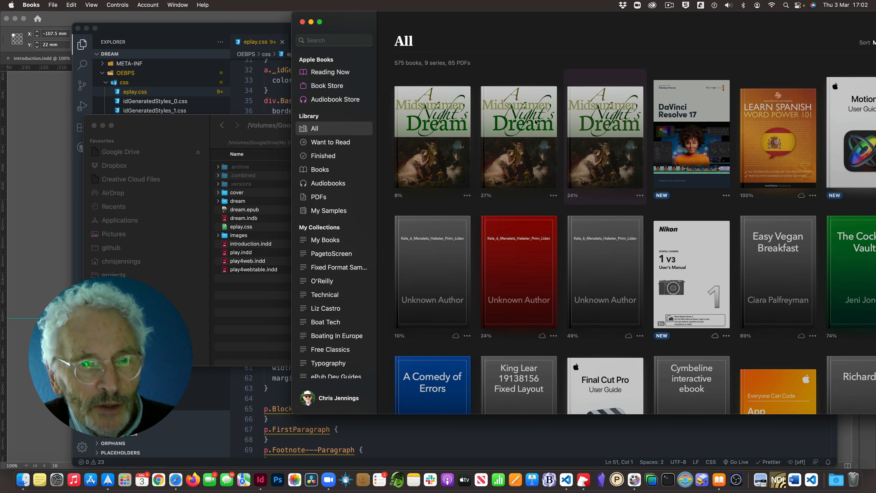
{"action": "left_click", "coordinate": [531, 119], "text": "super"}
{"action": "left_click", "coordinate": [452, 115], "text": "super"}
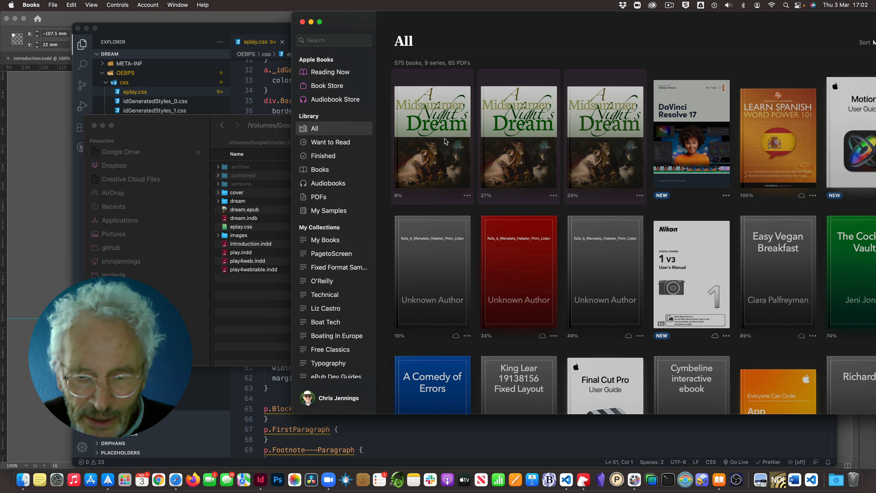
{"action": "left_click", "coordinate": [467, 195]}
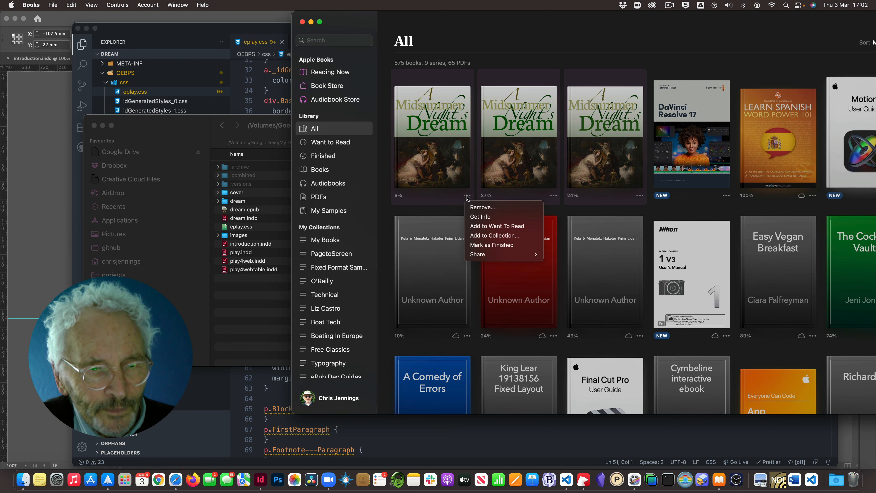
{"action": "left_click", "coordinate": [480, 208]}
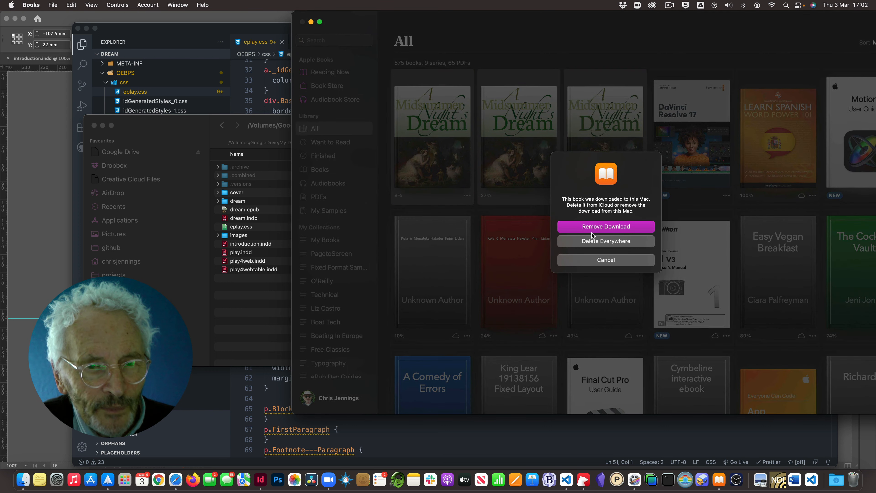
{"action": "left_click", "coordinate": [593, 243]}
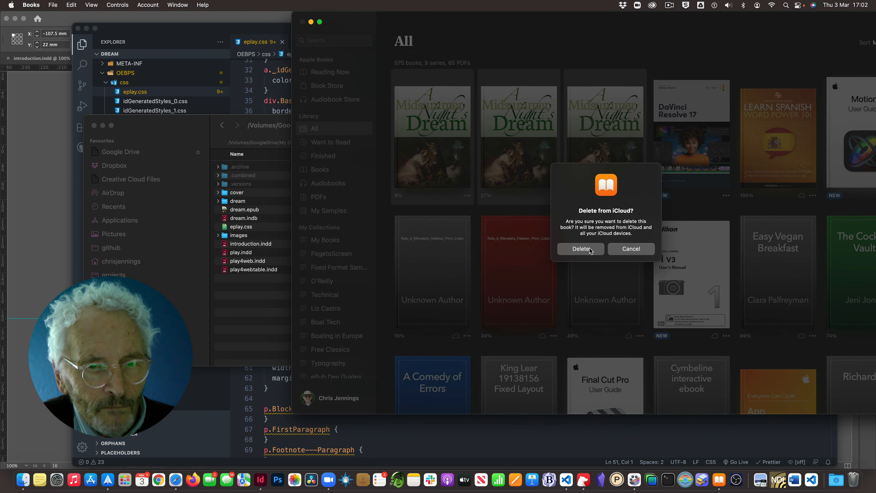
{"action": "left_click", "coordinate": [589, 248]}
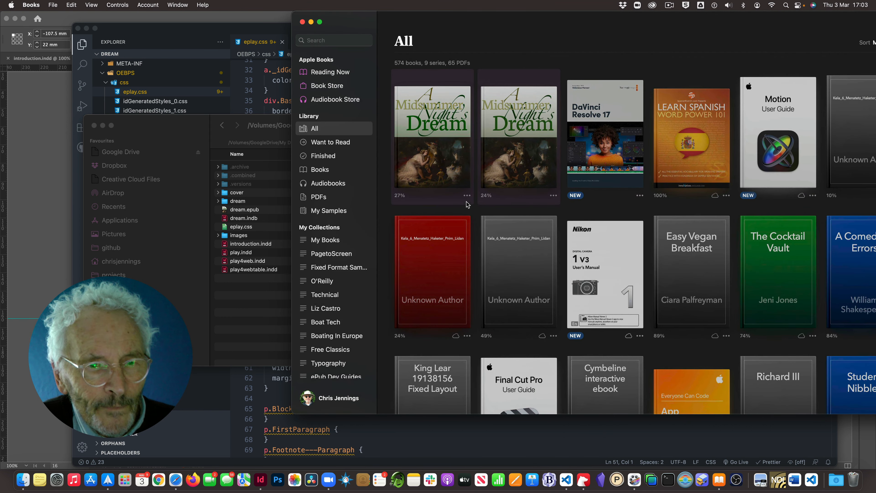
- Delete the two remaining selected copies of A Midsummer Night's Dream everywhere, one after the other
{"action": "left_click", "coordinate": [467, 196]}
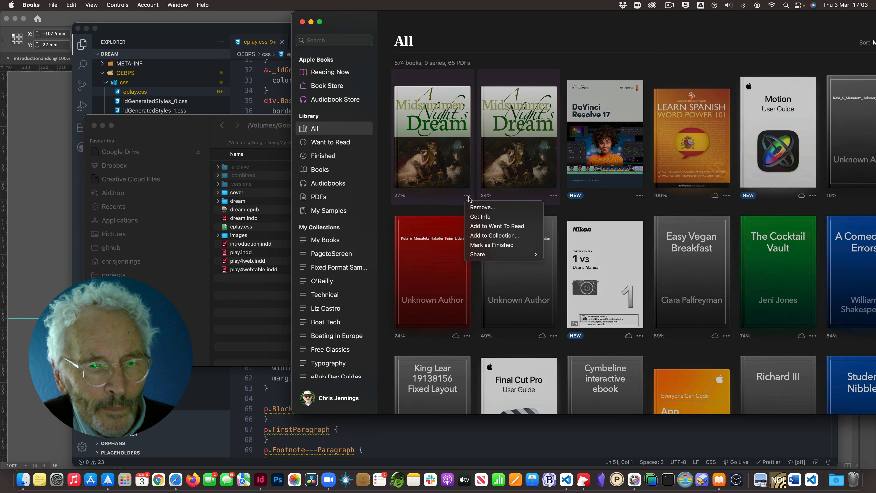
{"action": "left_click", "coordinate": [485, 208]}
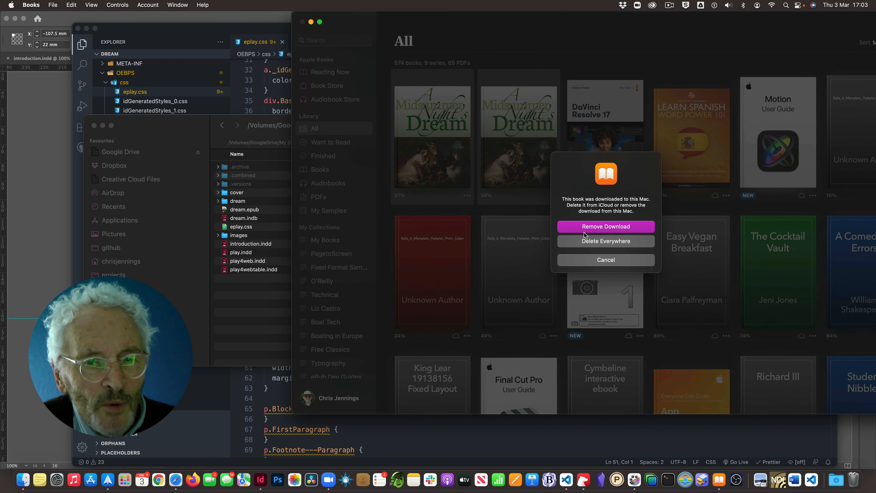
{"action": "left_click", "coordinate": [586, 239]}
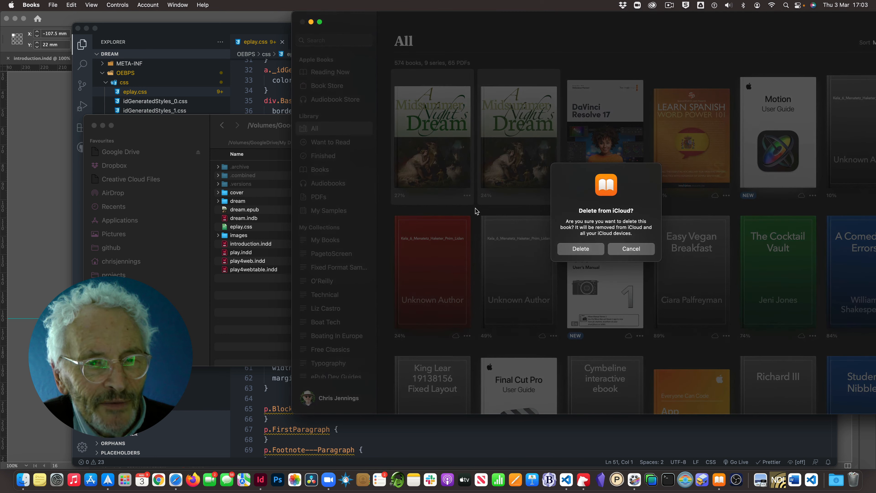
{"action": "left_click", "coordinate": [588, 254]}
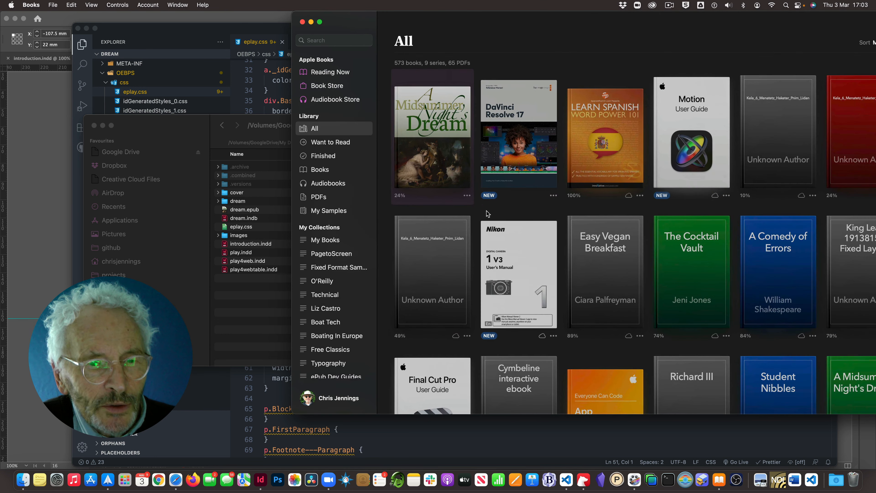
{"action": "left_click", "coordinate": [466, 196]}
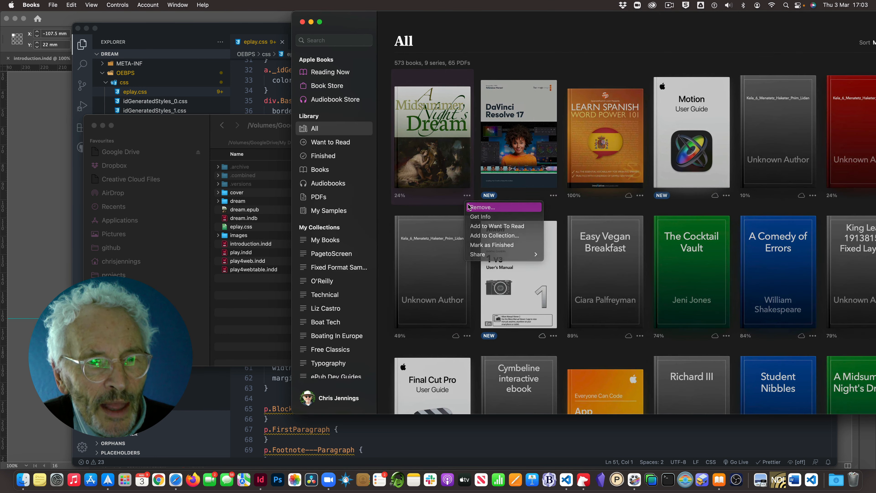
{"action": "left_click", "coordinate": [476, 208]}
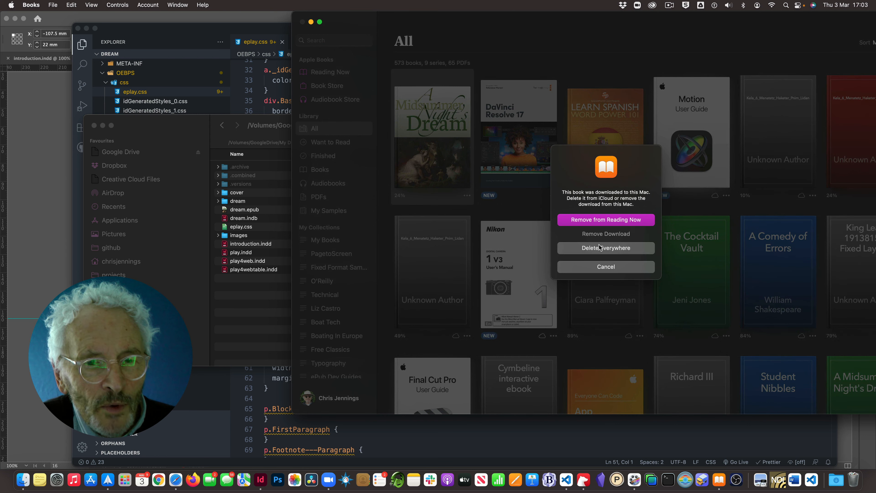
{"action": "left_click", "coordinate": [599, 265]}
{"action": "left_click", "coordinate": [593, 251]}
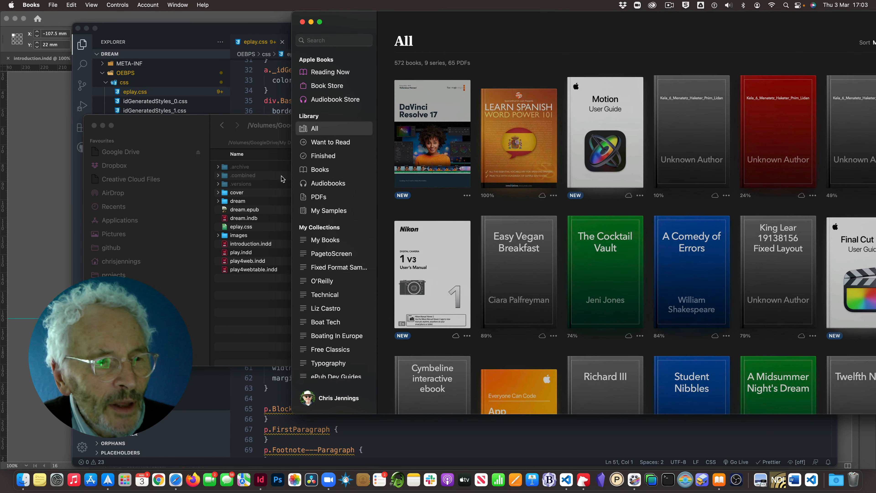
- Add the rebuilt dream.epub from the dreamwork2022 folder to Books and page through its introduction to check the borders
{"action": "left_click", "coordinate": [200, 127]}
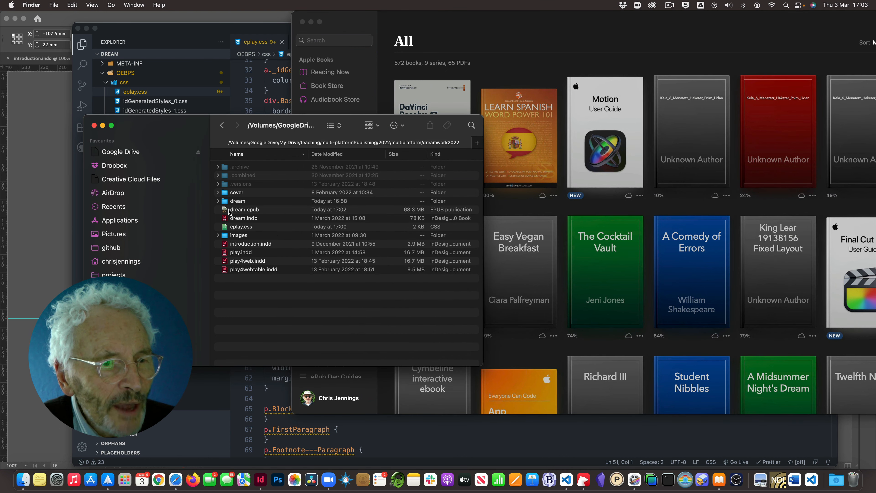
{"action": "left_click_drag", "start_coordinate": [229, 211], "coordinate": [314, 156]}
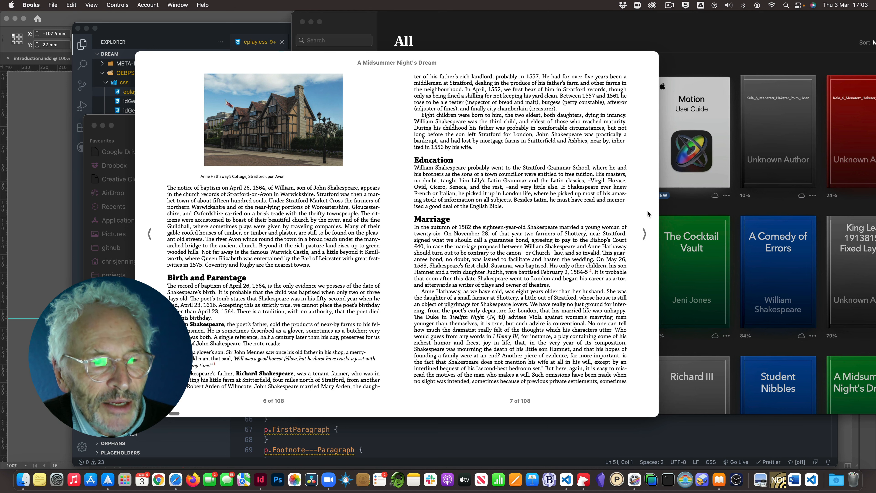
{"action": "left_click", "coordinate": [644, 233]}
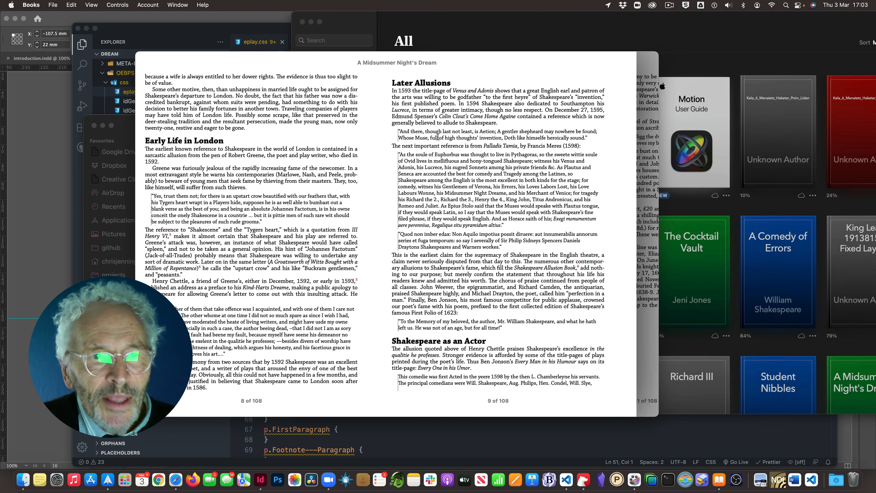
{"action": "left_click_drag", "start_coordinate": [294, 60], "coordinate": [444, 74]}
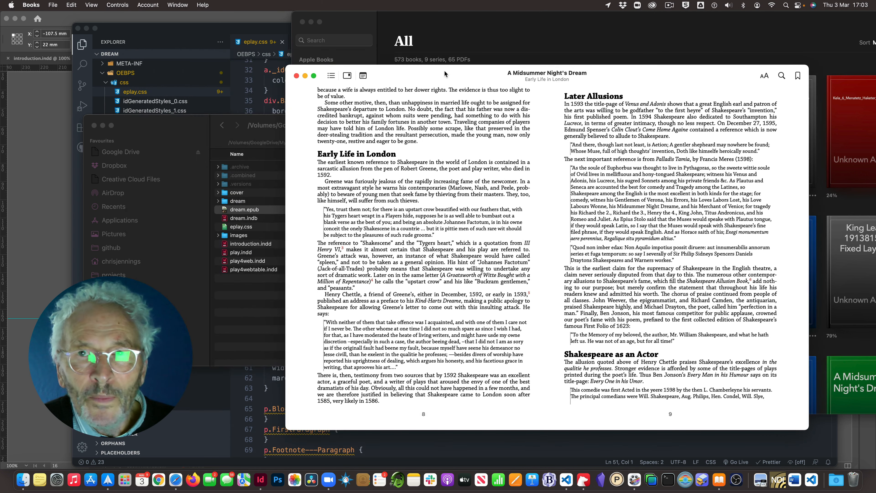